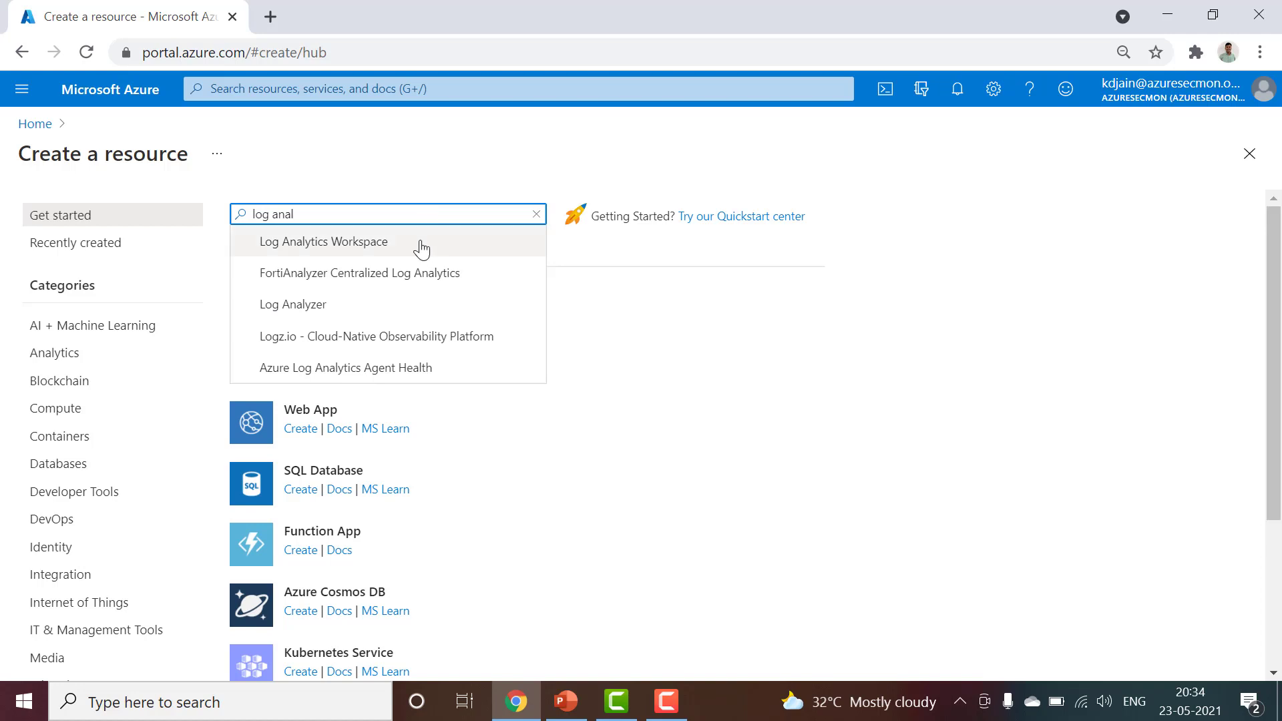
Start creating a Log Analytics Workspace and add a new resource group named sc200 for it
left_click(421, 245)
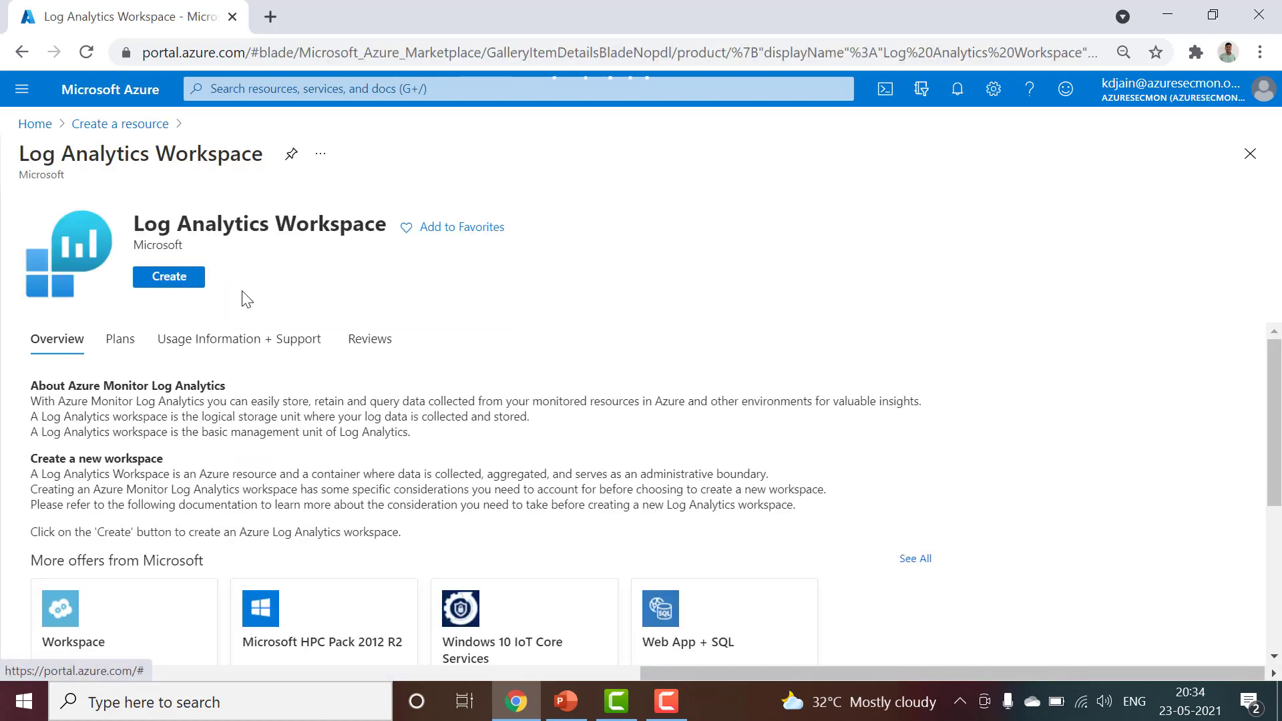
left_click(168, 294)
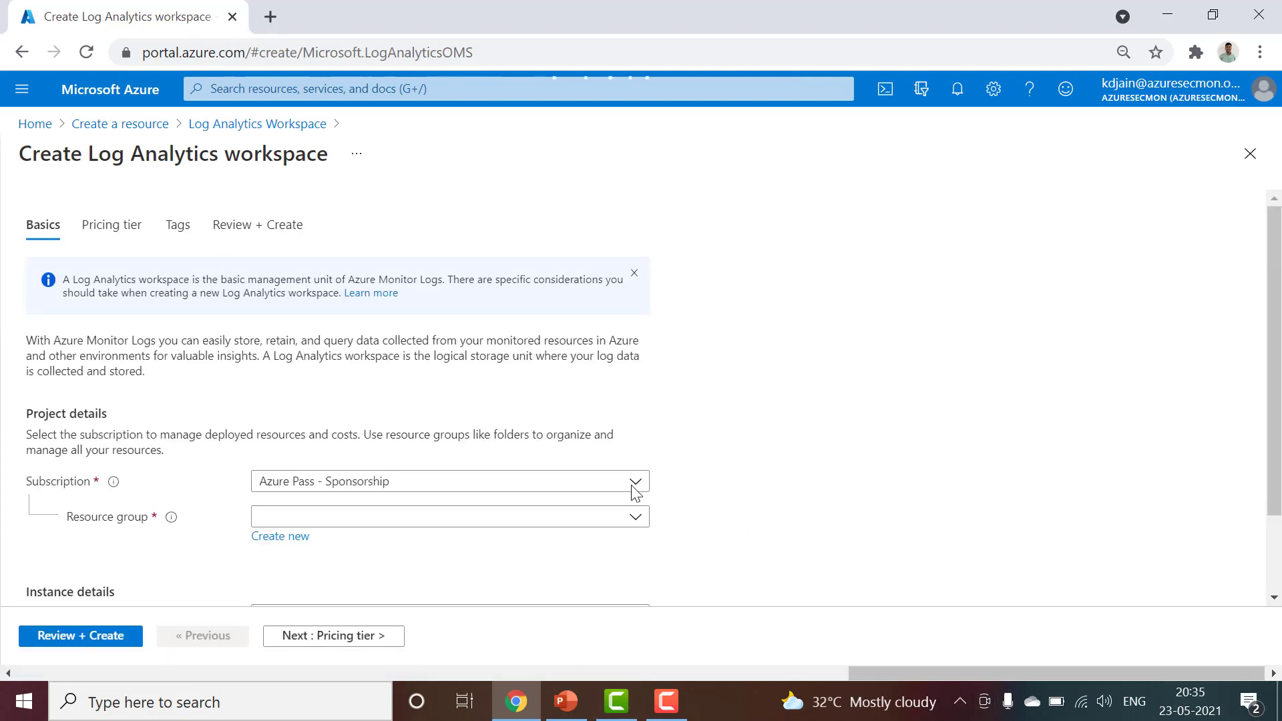
left_click(587, 519)
scroll(811, 560, "down", 2)
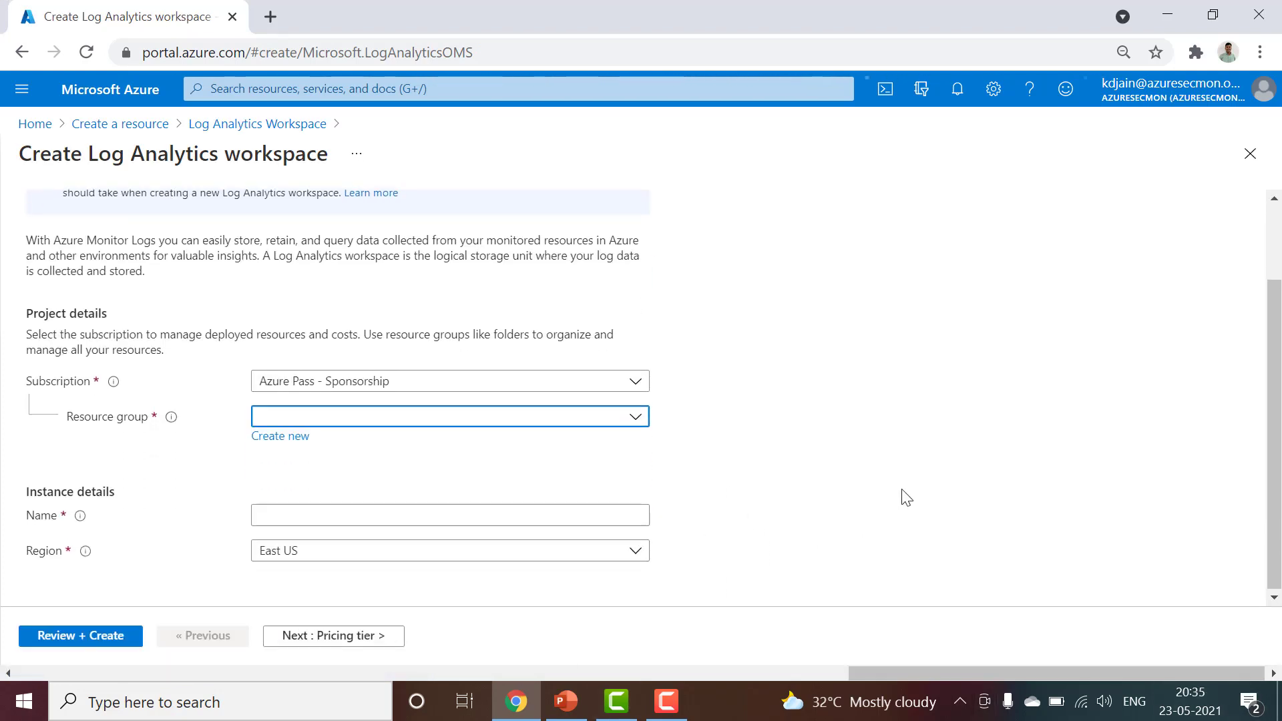
left_click(269, 442)
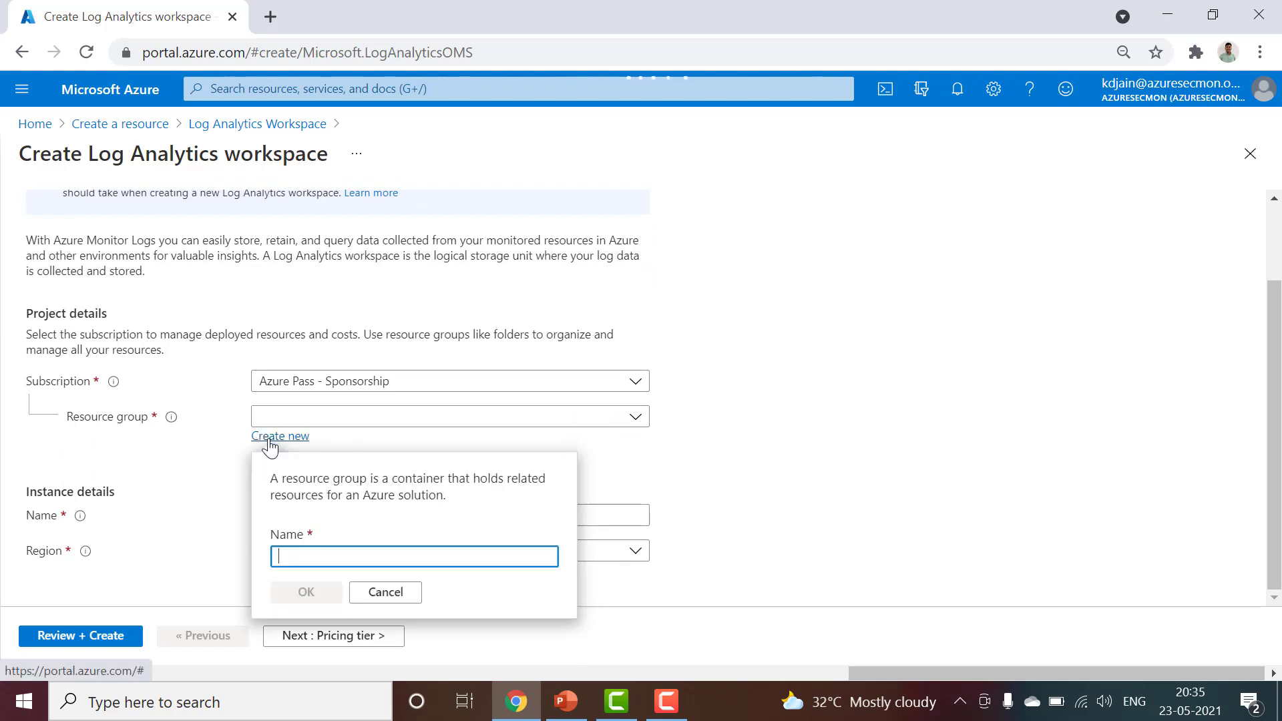
type("sc200")
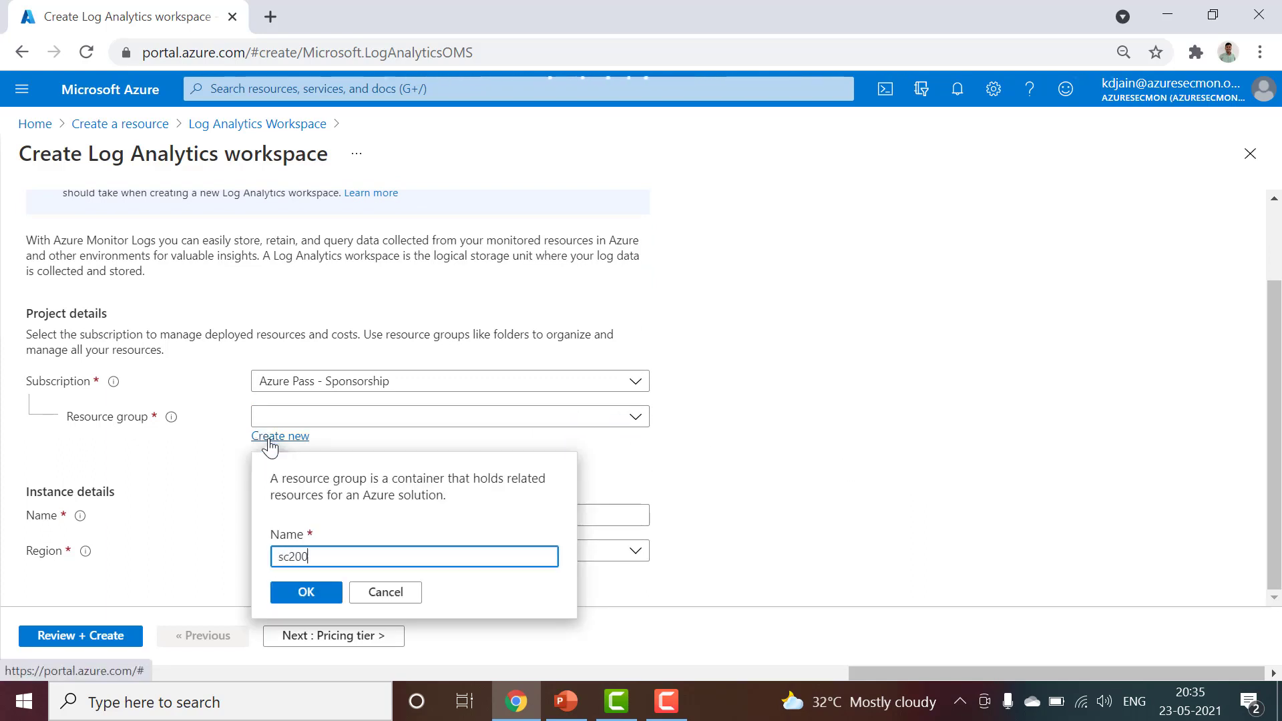
key("ctrl+a")
left_click(325, 591)
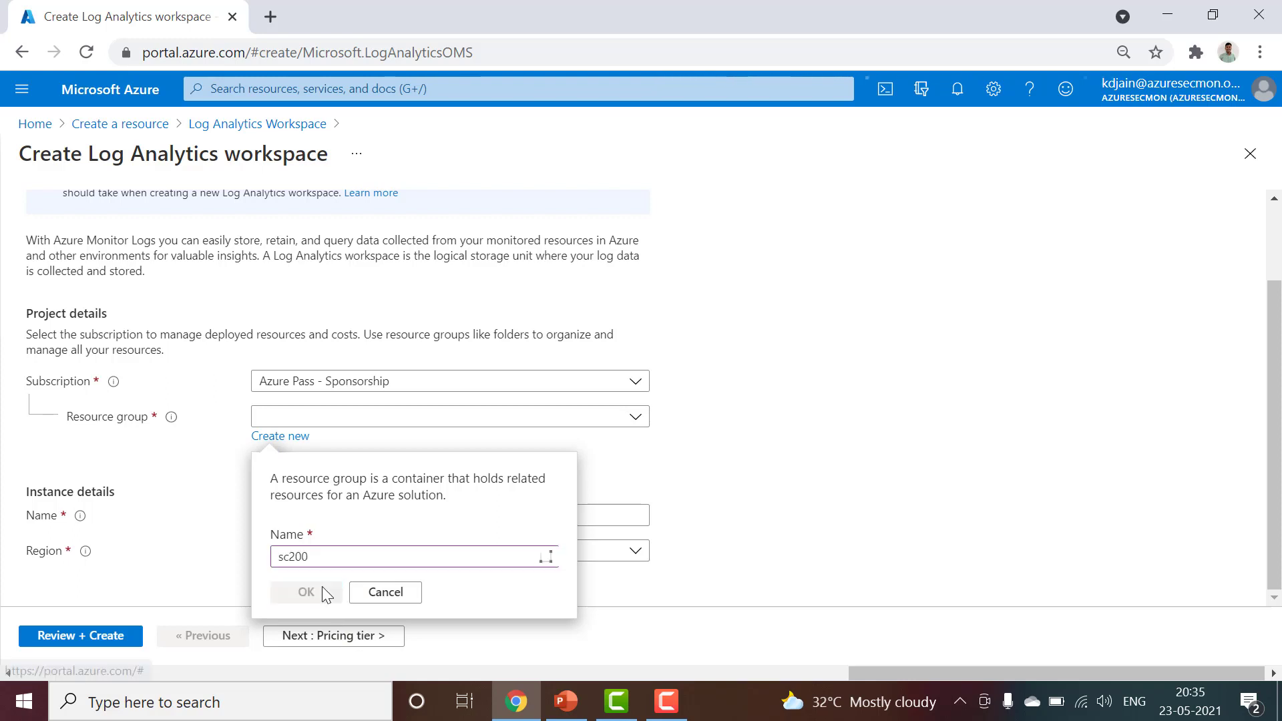
Name the workspace instance sc200 and keep East US as its region
left_click(410, 514)
type("sc200")
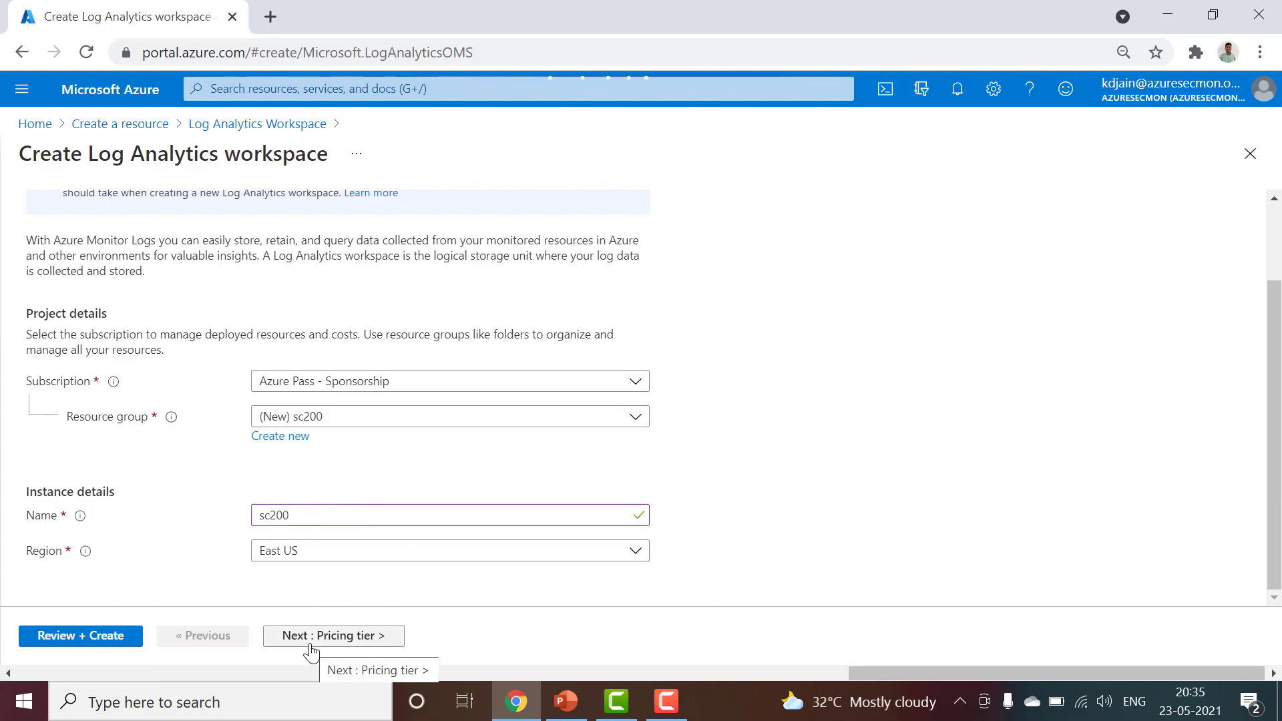
left_click(306, 551)
left_click(308, 563)
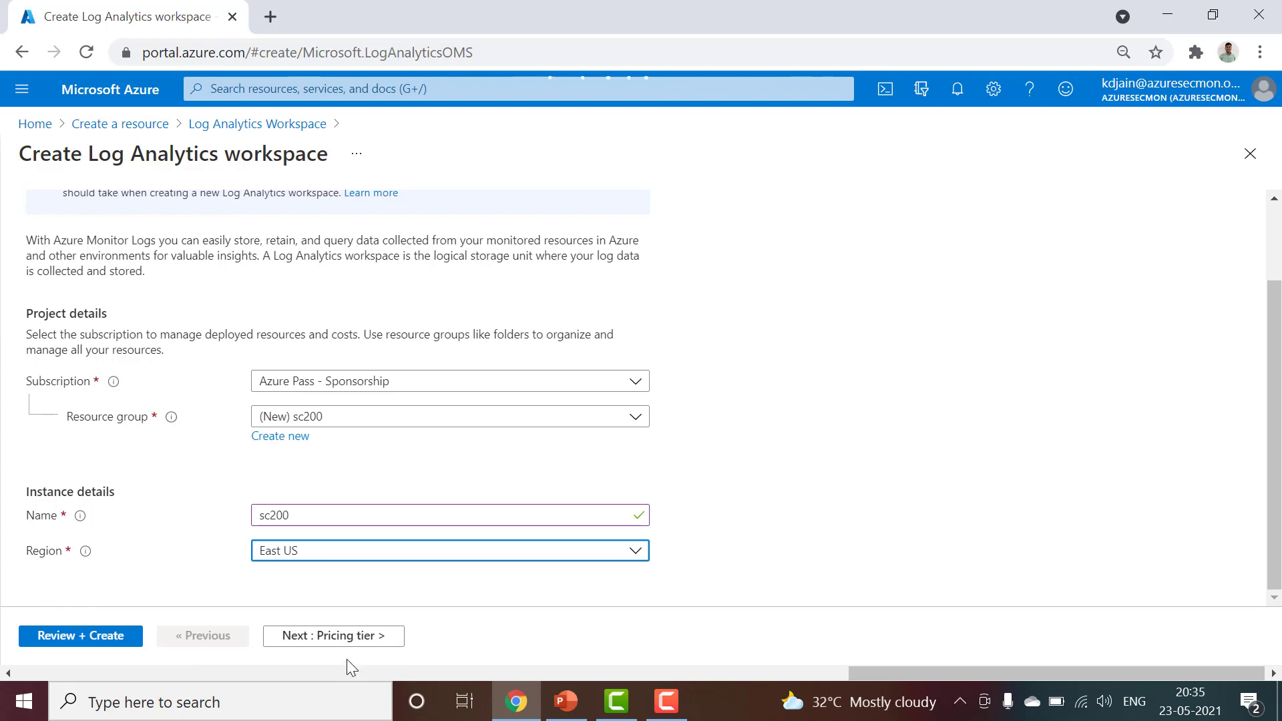
Keep the Pay-as-you-go (Per GB 2018) pricing tier, leave the tags empty and proceed to the workspace review
left_click(338, 638)
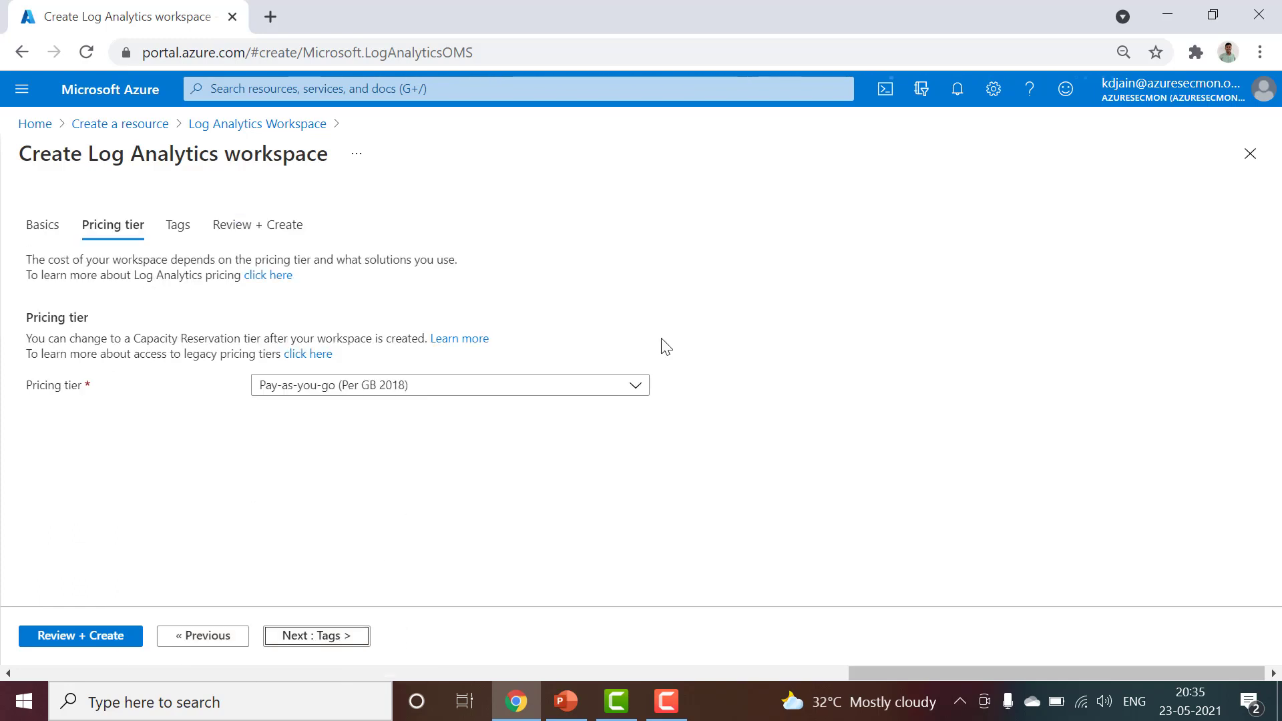
left_click(349, 384)
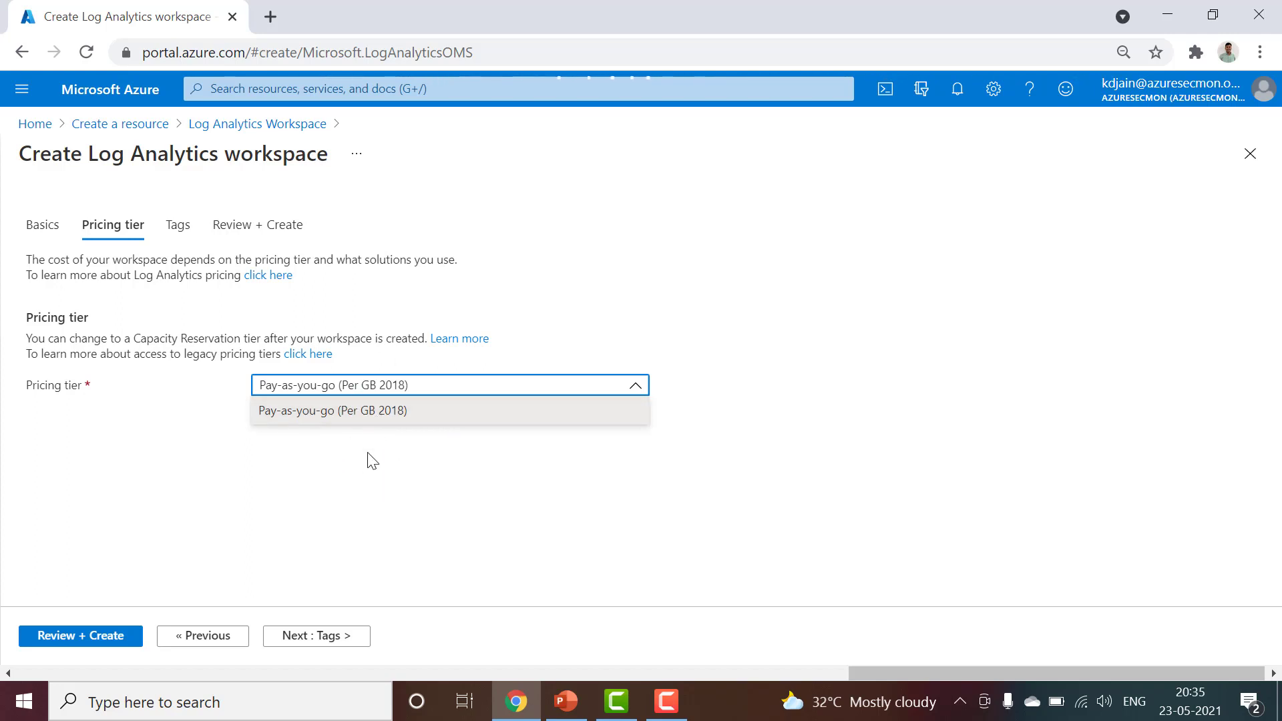
left_click(329, 454)
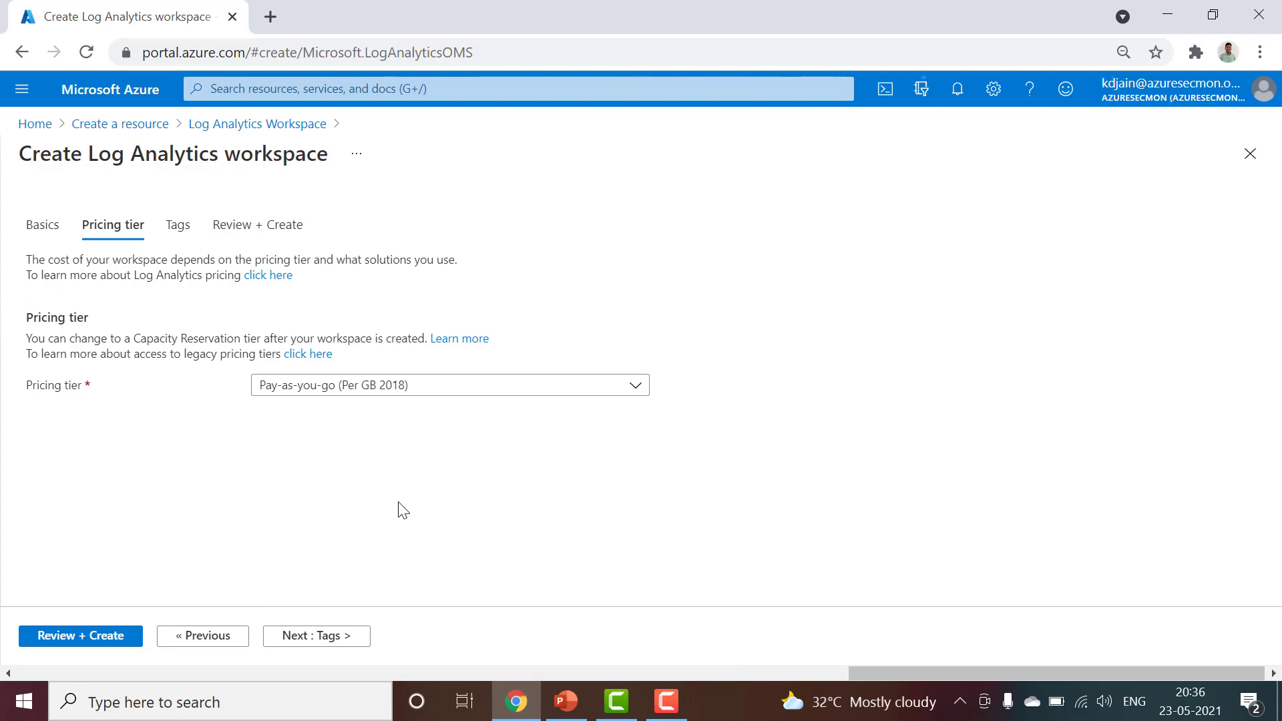
left_click(658, 704)
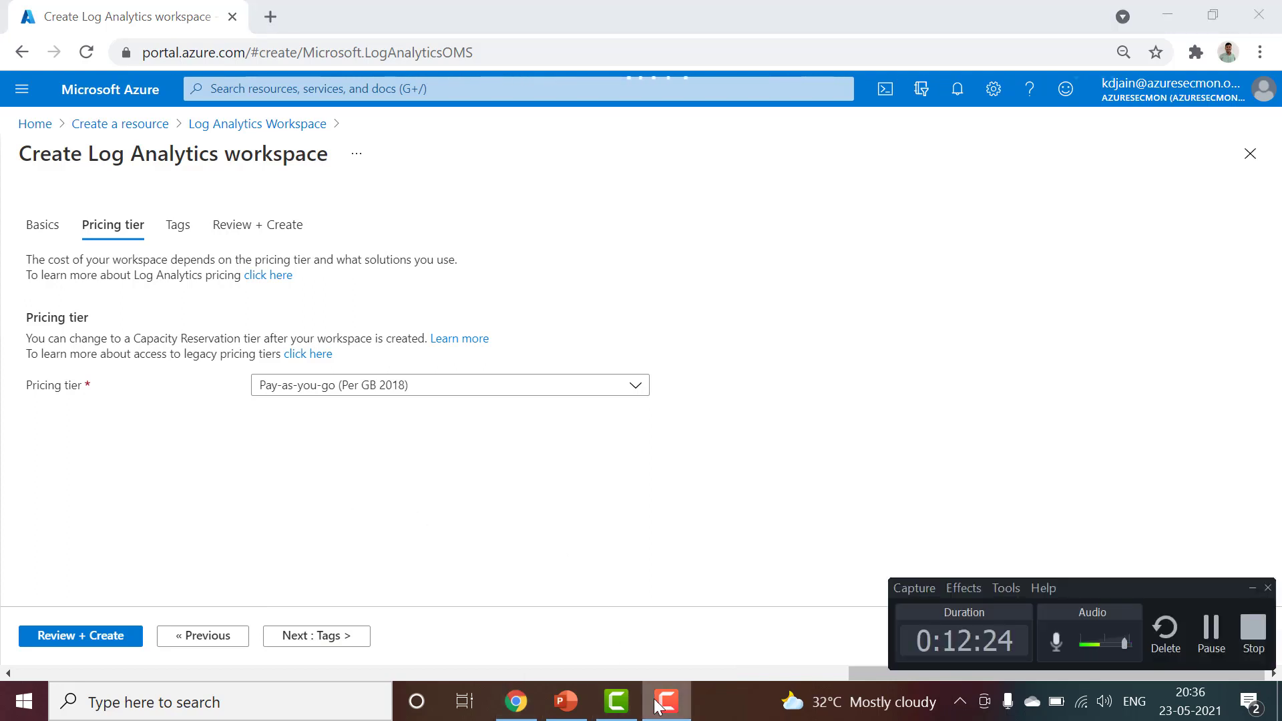
left_click(658, 704)
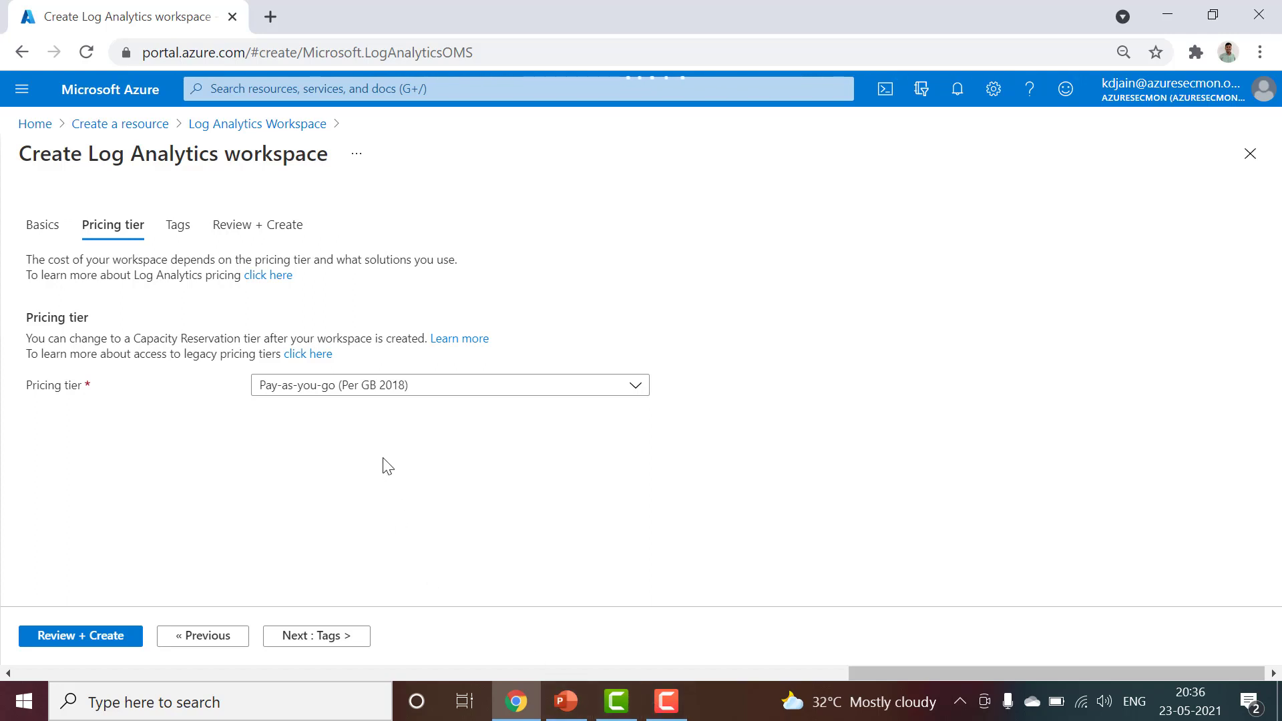
left_click(337, 635)
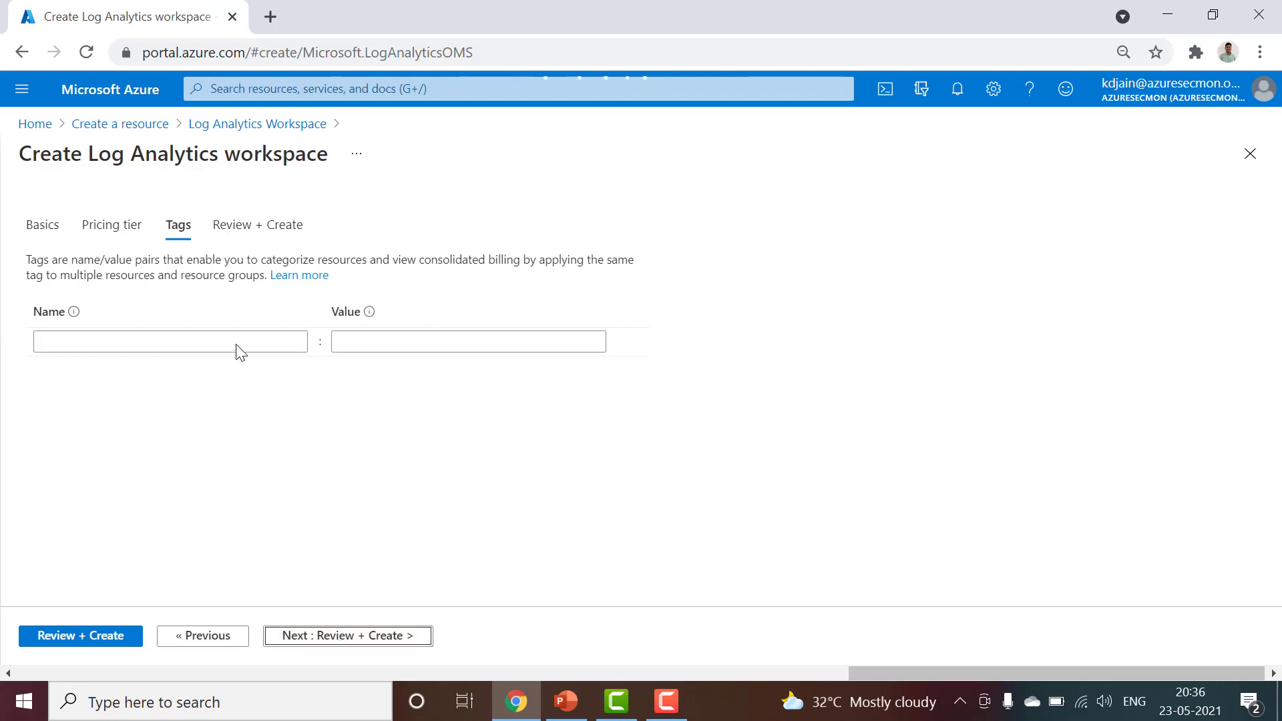
left_click(340, 638)
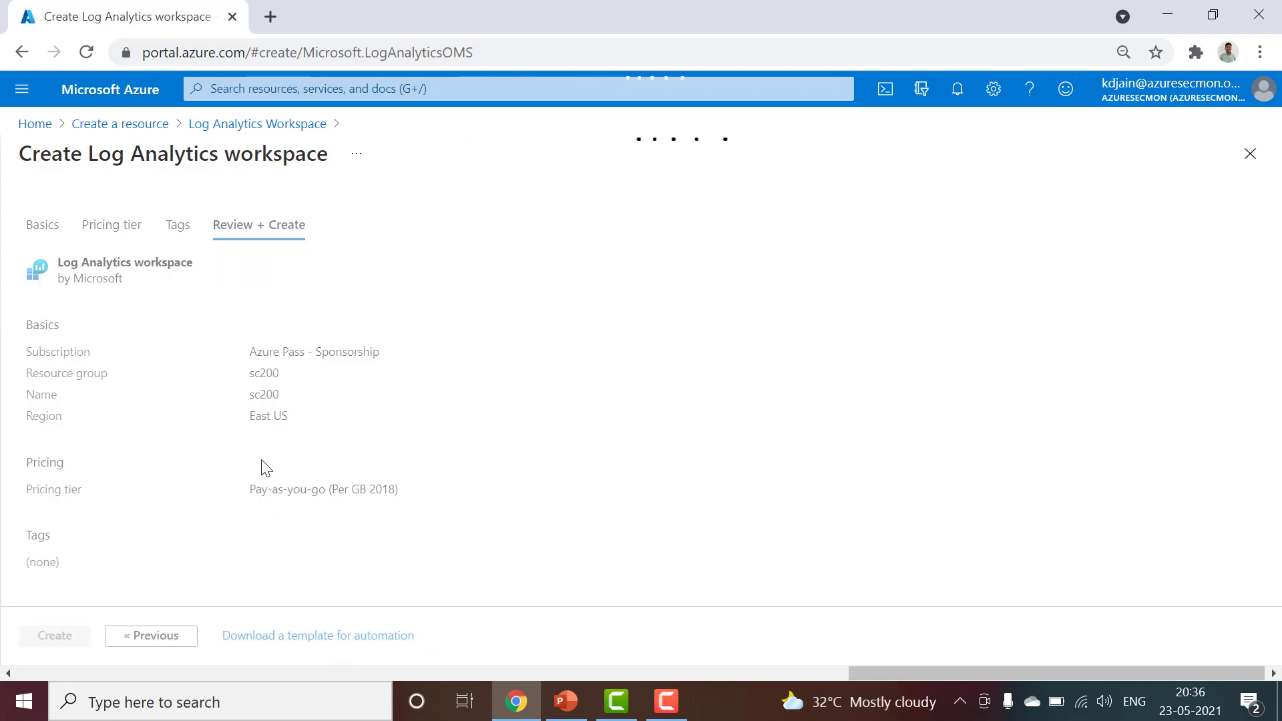
Return to the workspace's basic settings and check which subscriptions are available
left_click(140, 635)
left_click(205, 637)
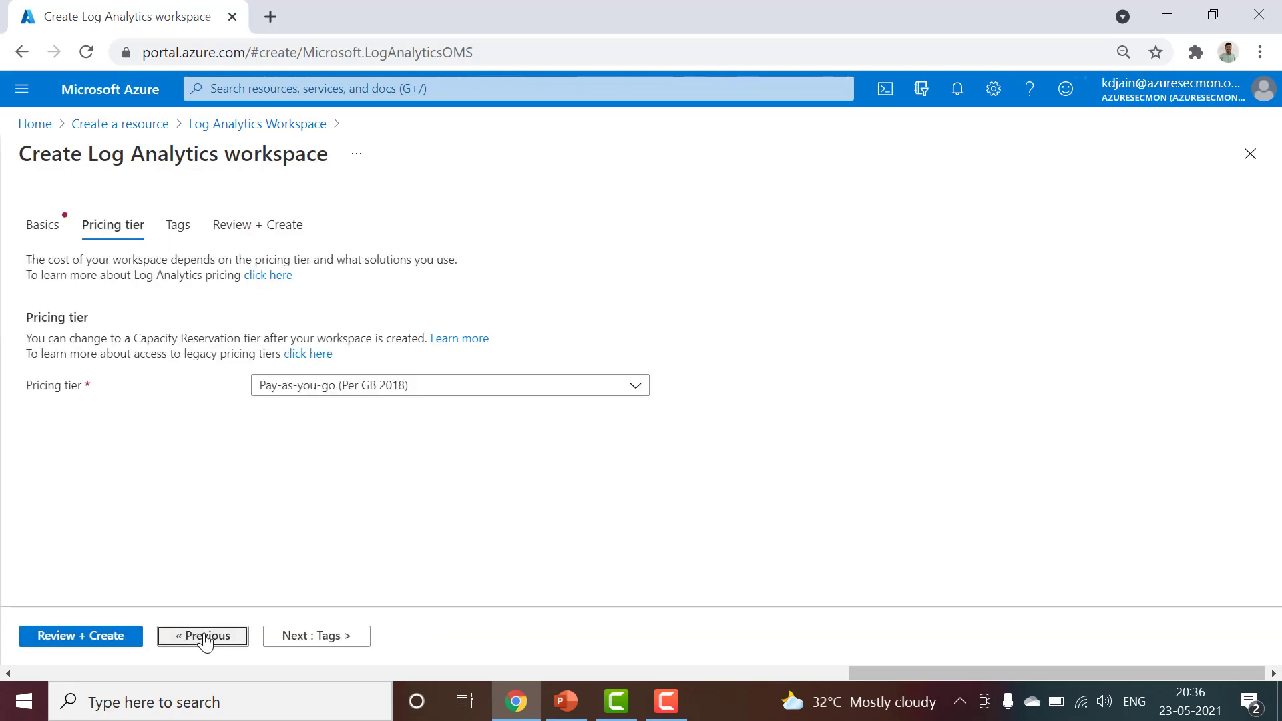
left_click(205, 637)
scroll(409, 467, "down", 2)
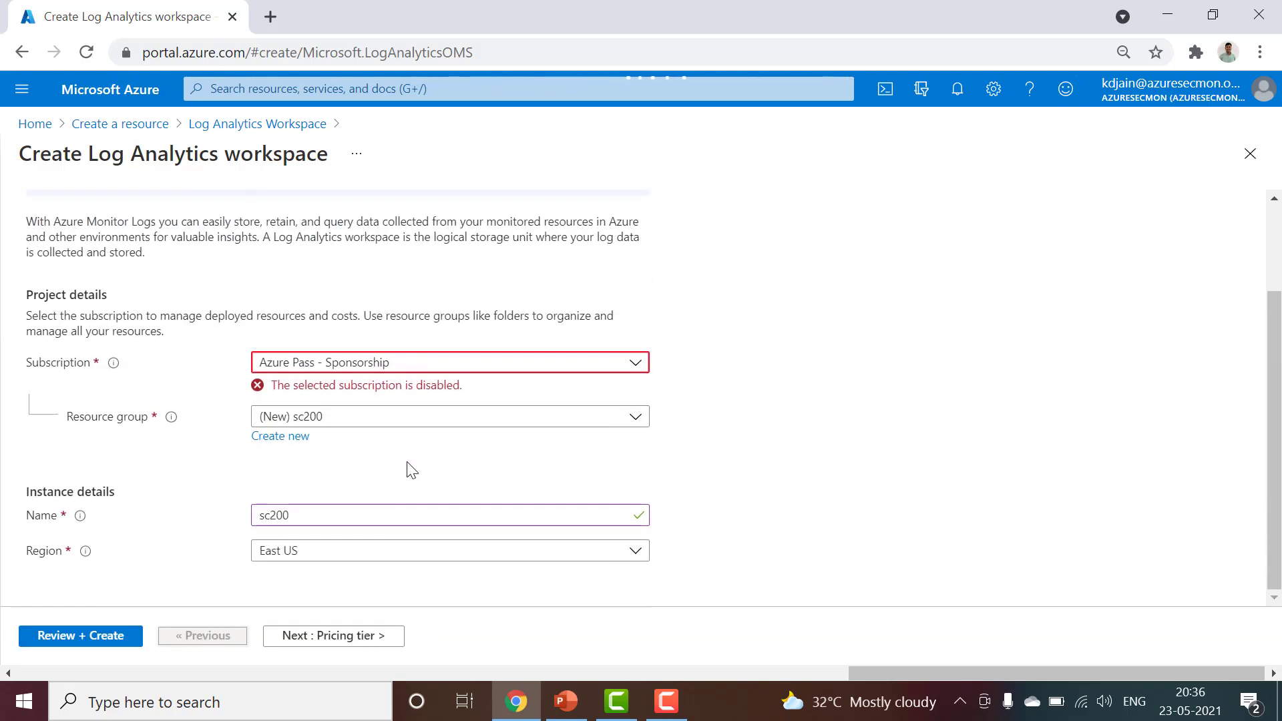
left_click(475, 370)
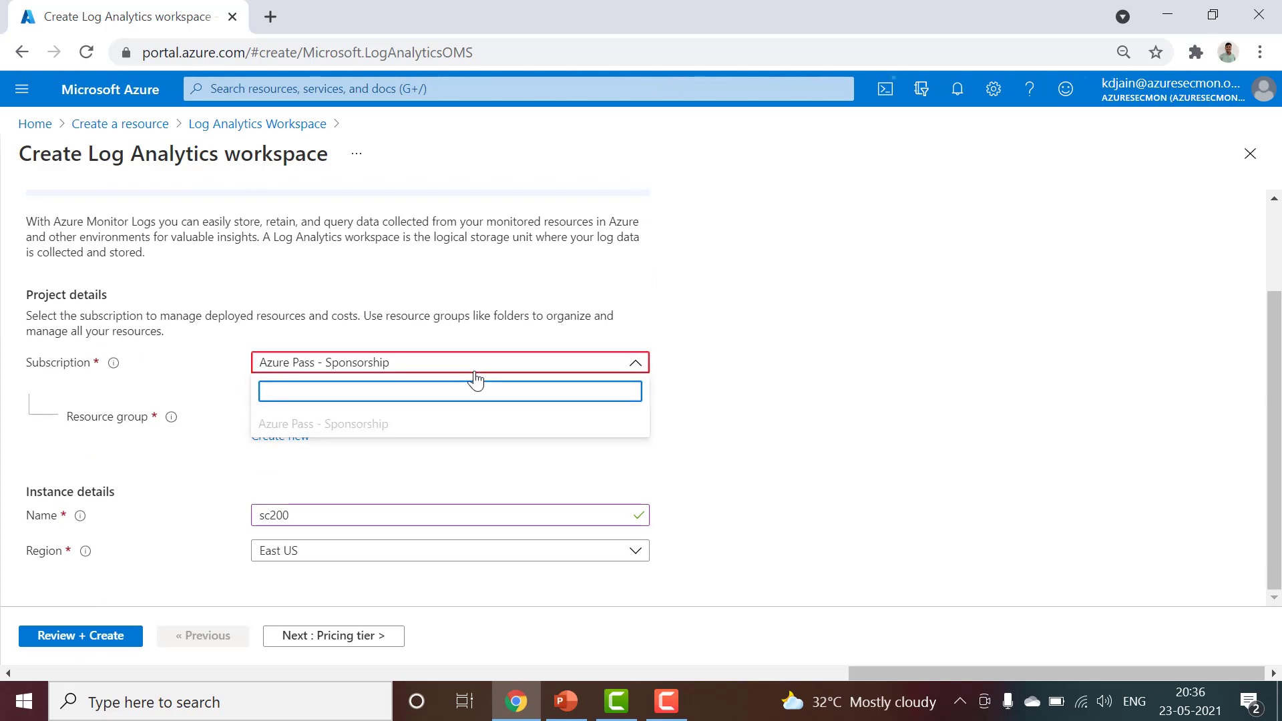
left_click(776, 399)
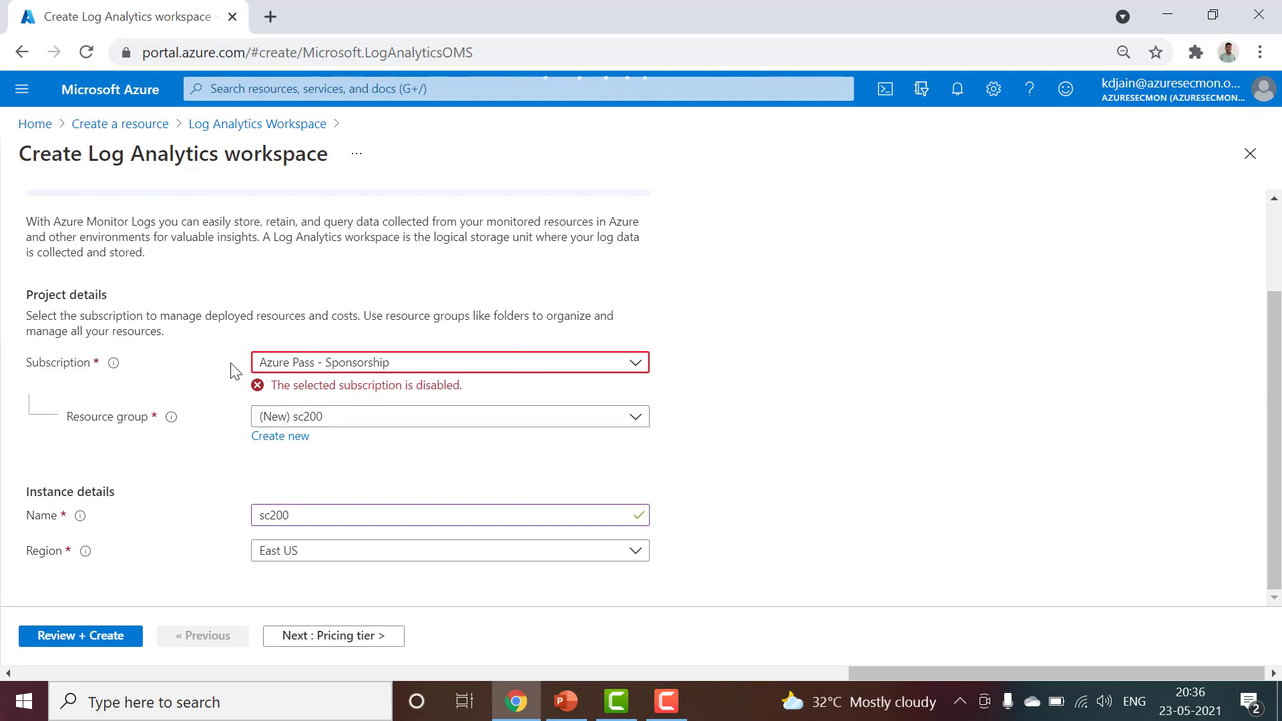
Discard the unsaved workspace form and switch the portal to the personal Hotmail account
left_click(35, 124)
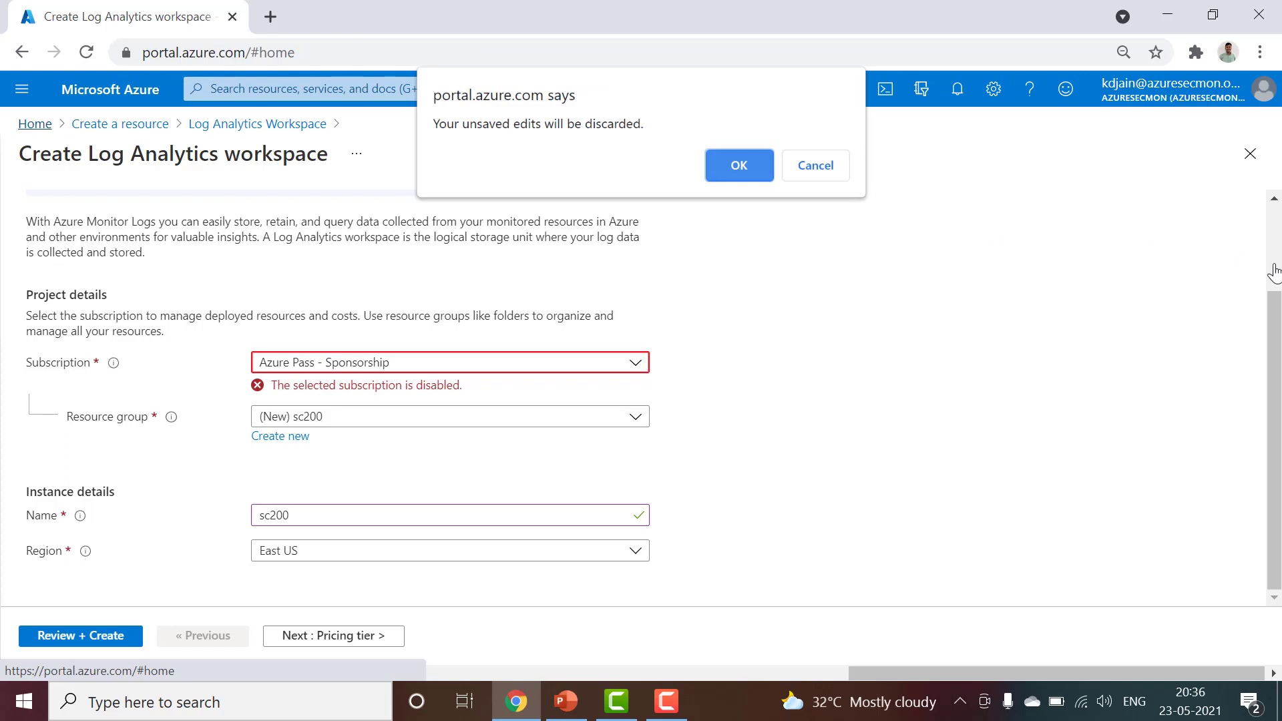
left_click(738, 167)
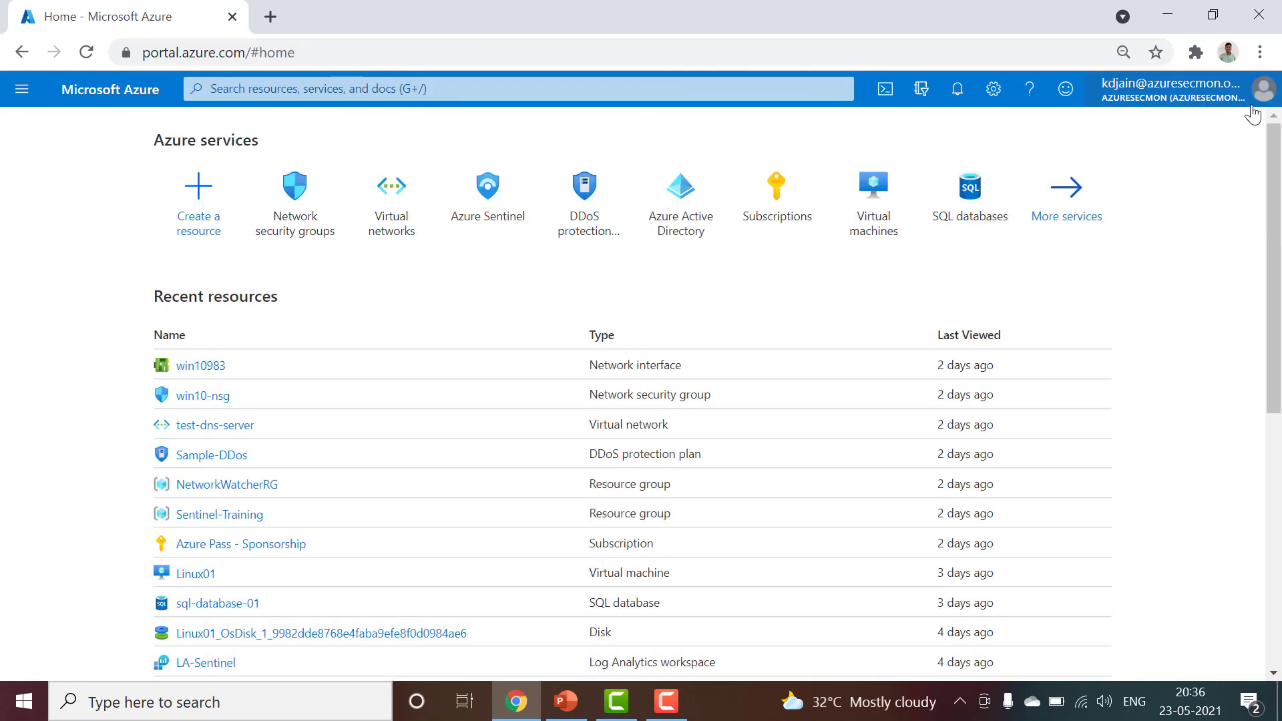
left_click(1256, 95)
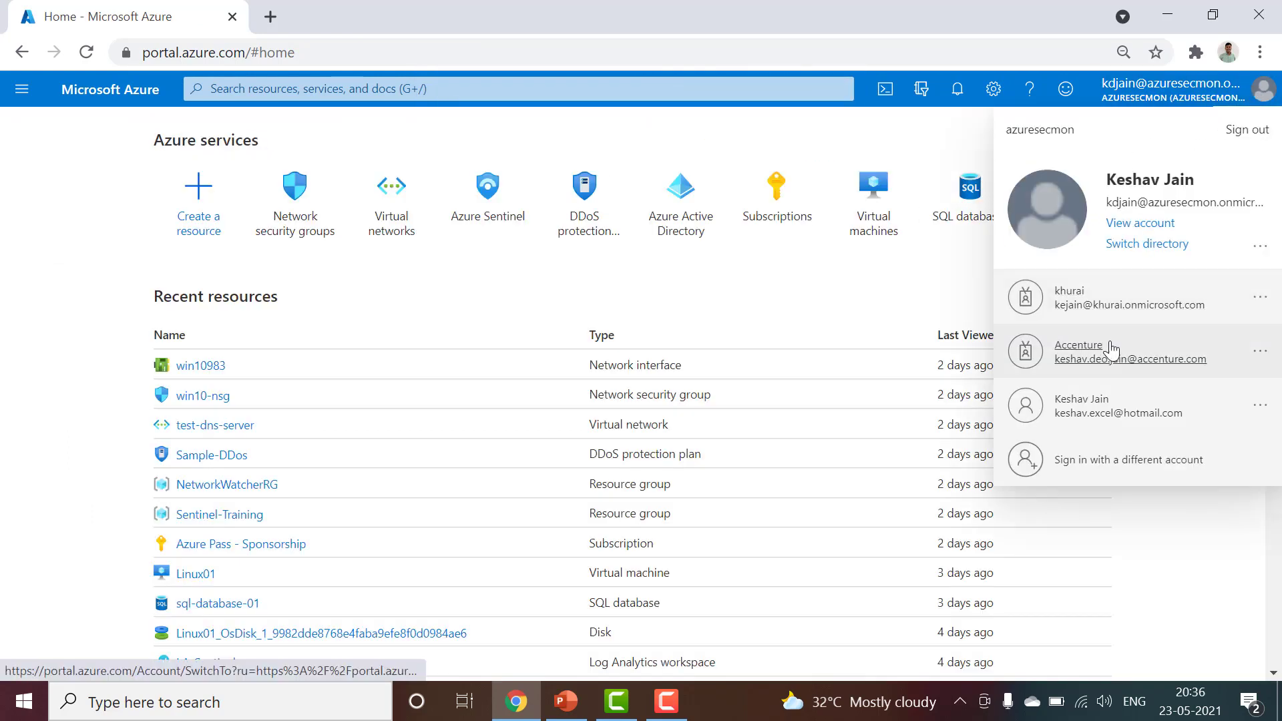
left_click(1108, 408)
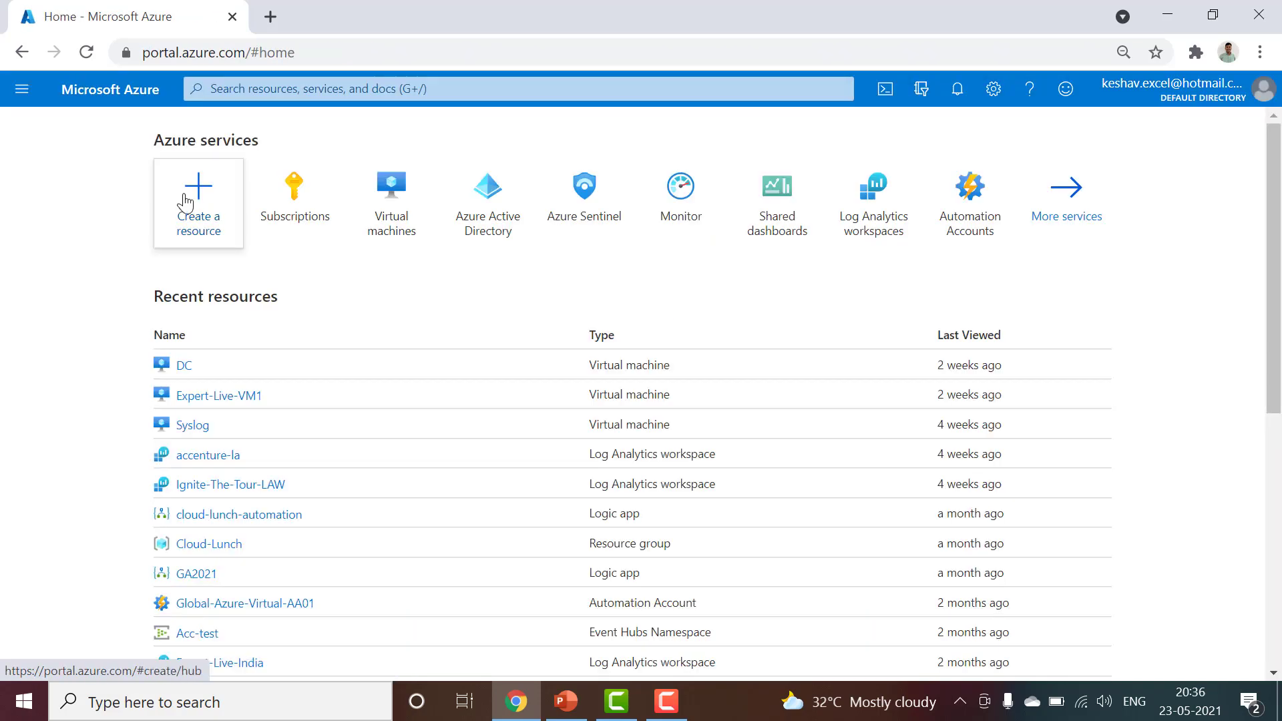
Start a new Log Analytics workspace from the existing workspaces list and choose the subscription whose name ends in "Azure Subscription"
left_click(875, 191)
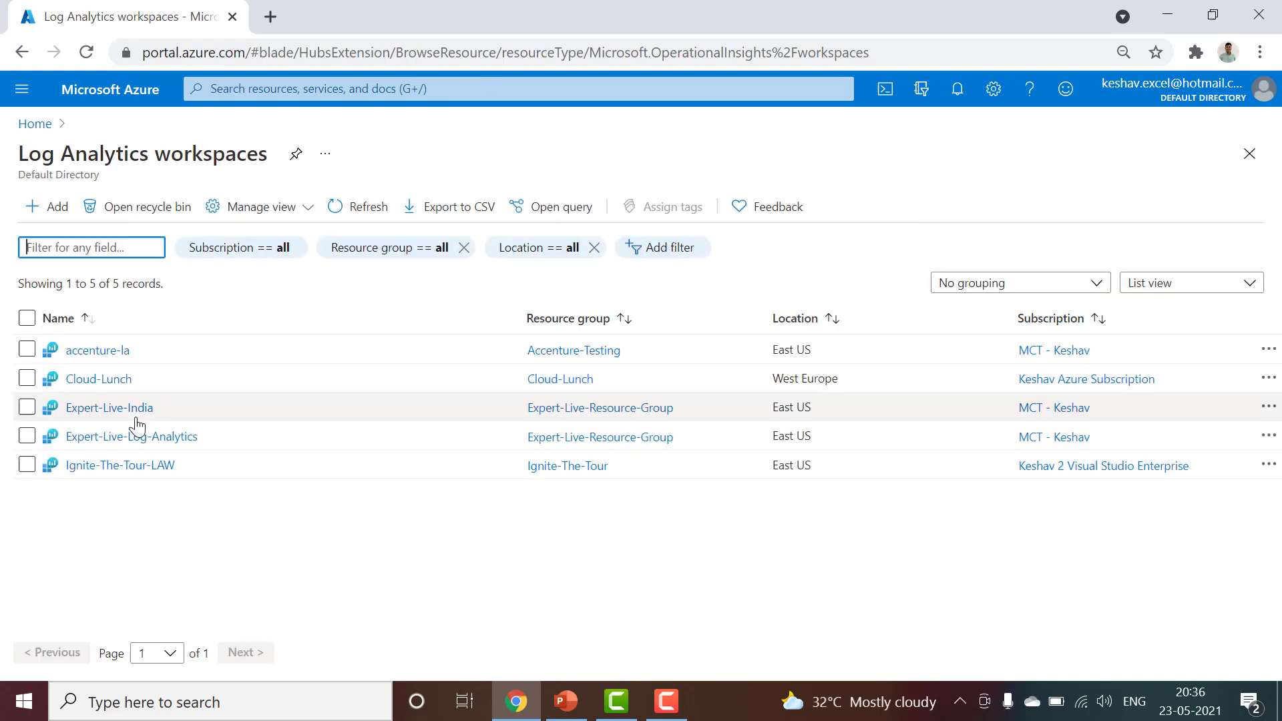
left_click(68, 217)
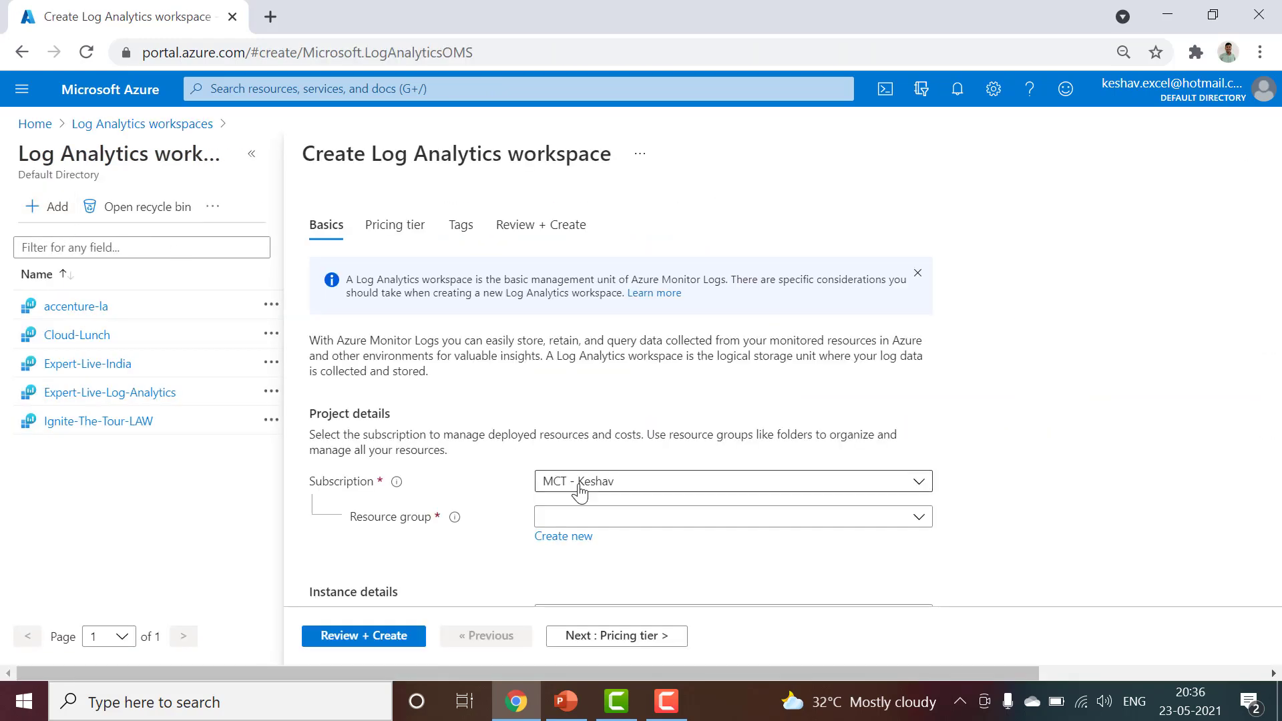
scroll(578, 467, "down", 2)
left_click(586, 382)
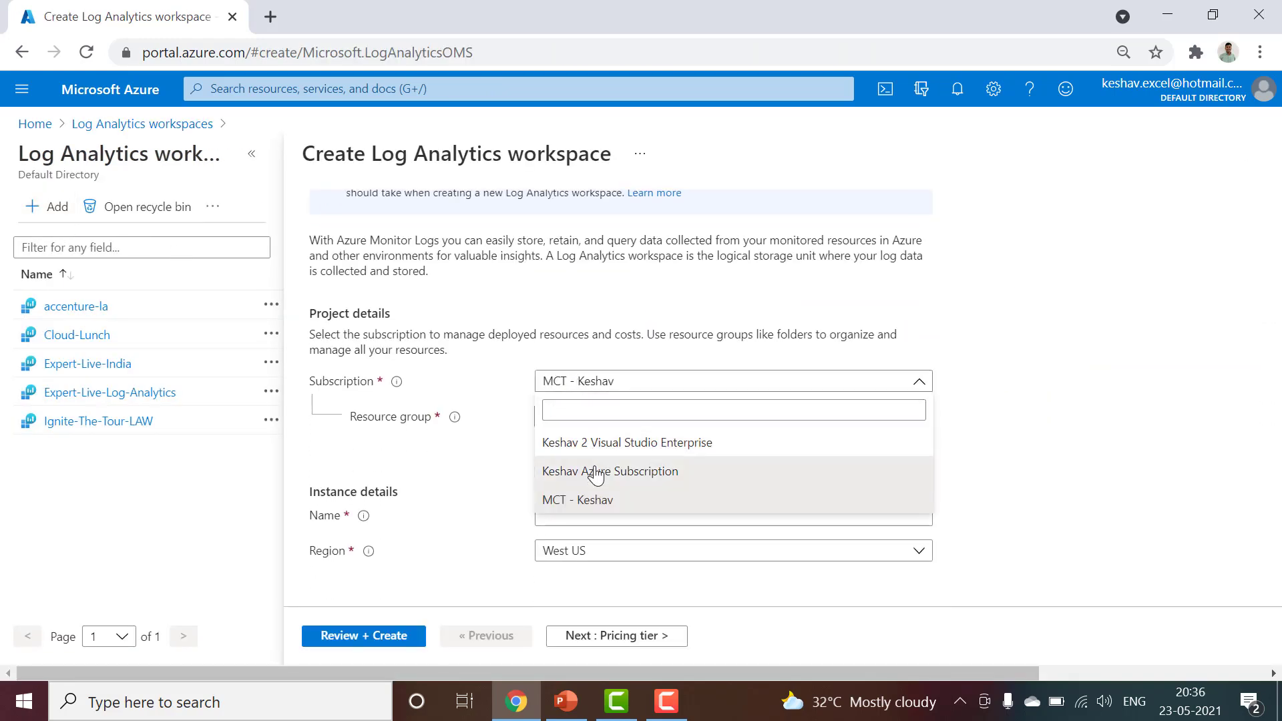
left_click(609, 471)
left_click(604, 422)
left_click(606, 437)
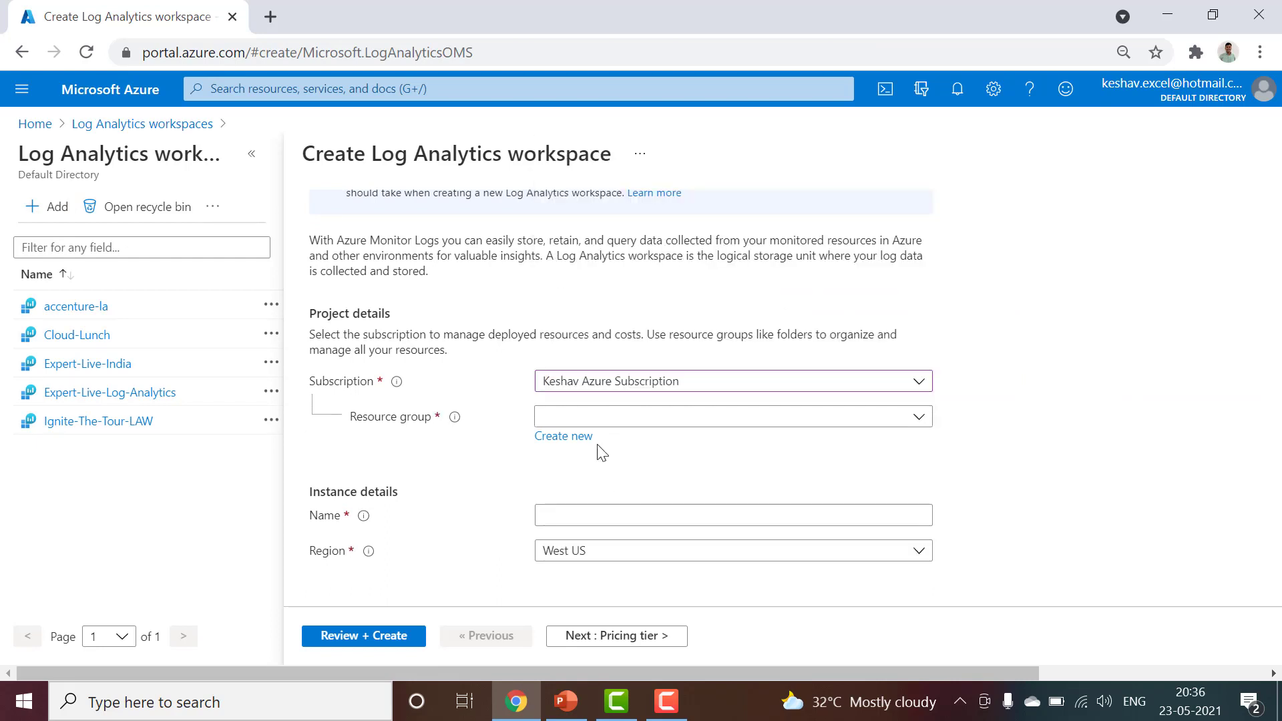
Check the existing resource groups for SC200 and create a new resource group with that name for the workspace
left_click(585, 438)
type("SC")
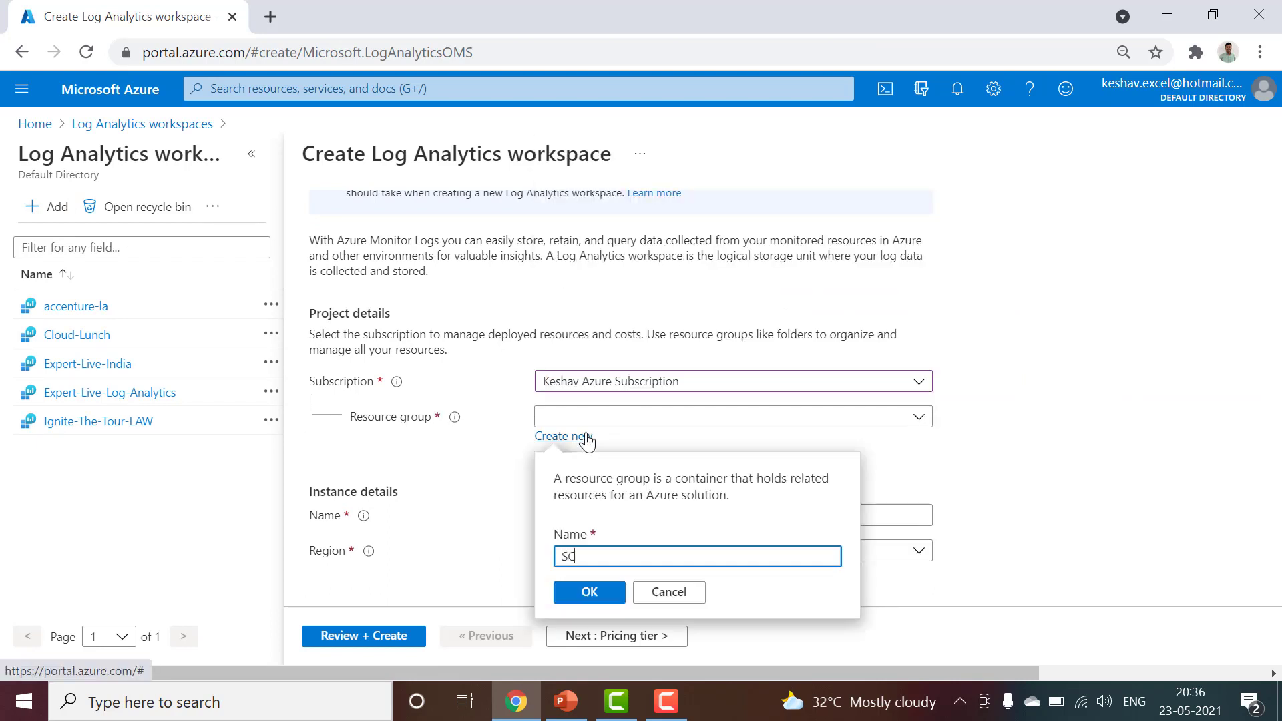
type("200")
key("ctrl+a")
key("ctrl+c")
left_click(1212, 386)
left_click(590, 424)
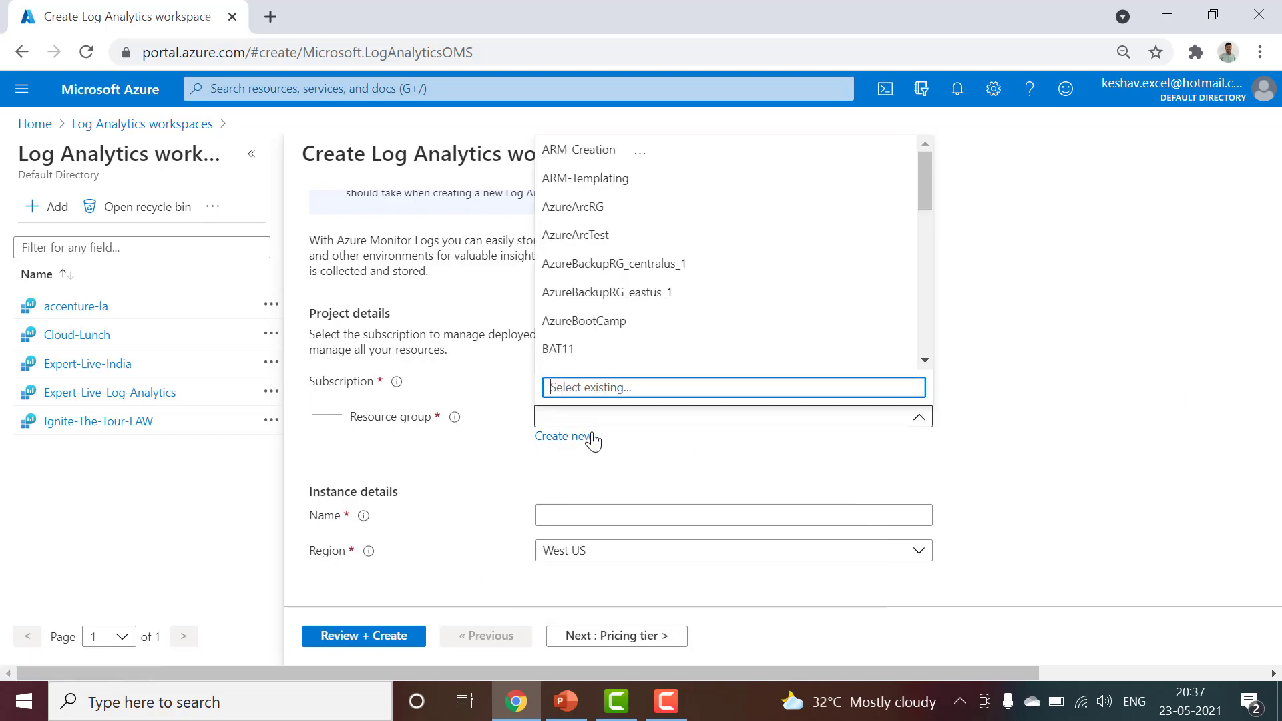
key("ctrl+v")
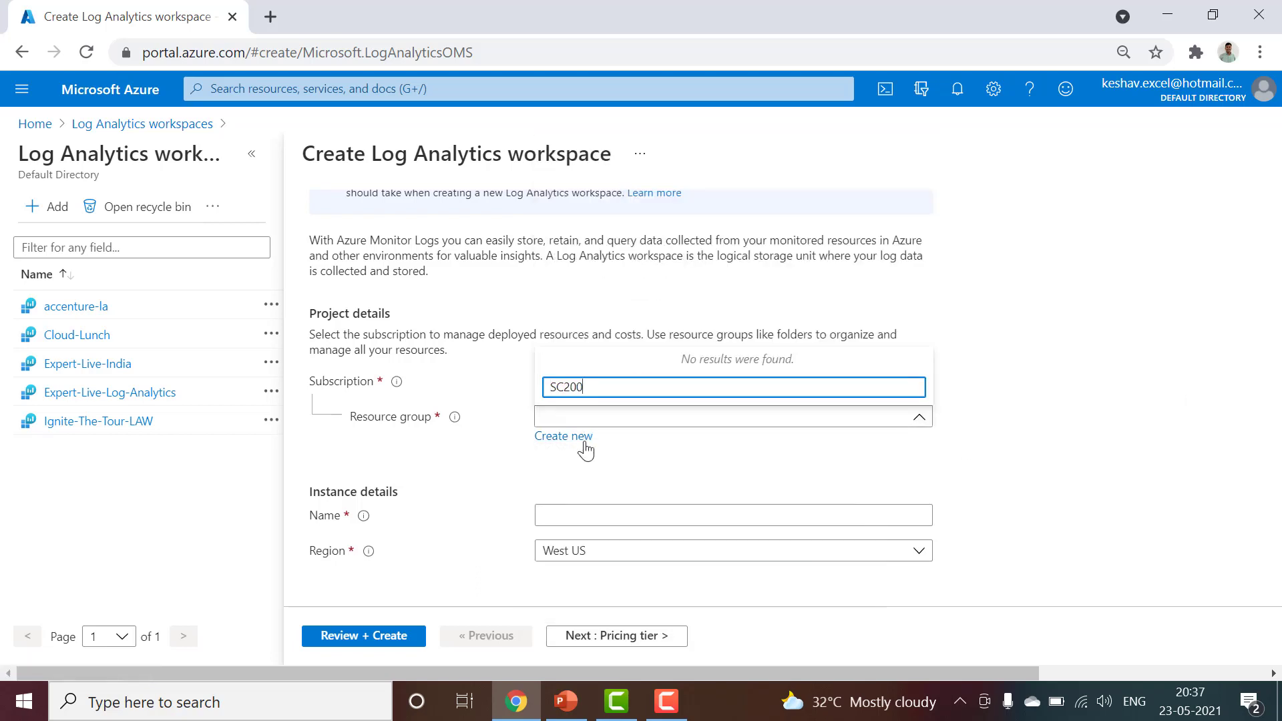
left_click(582, 443)
key("ctrl+v")
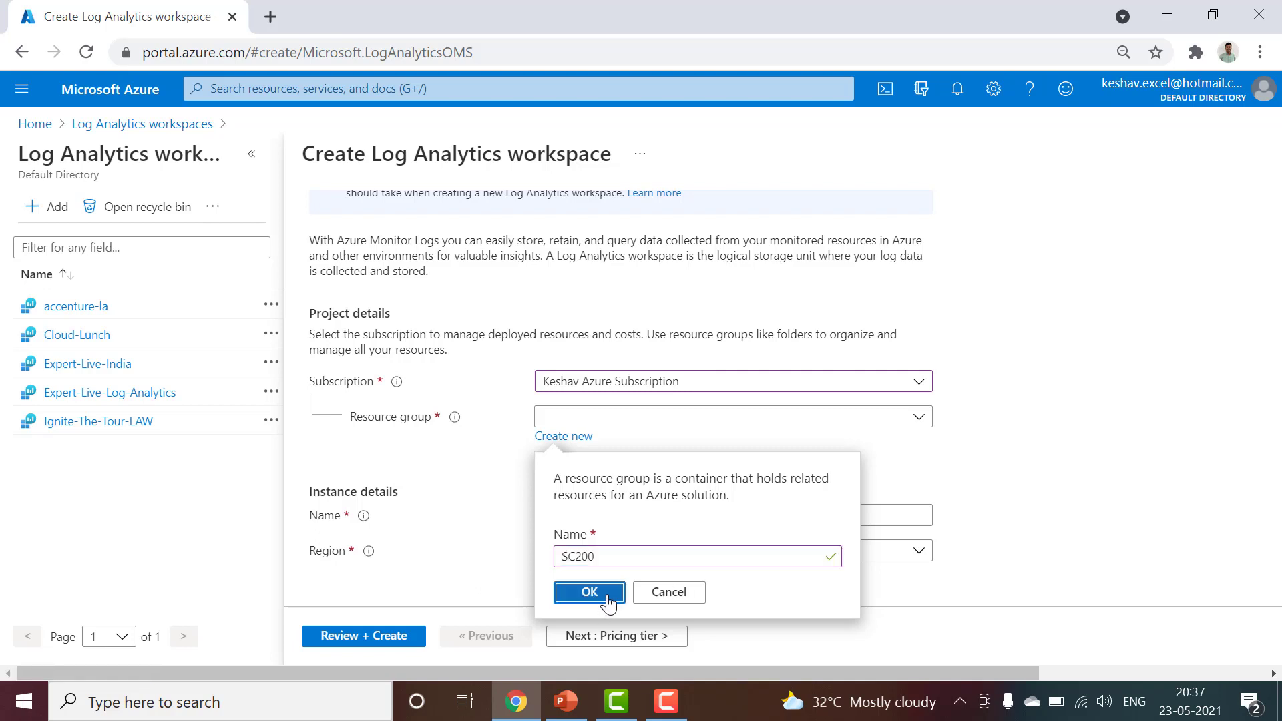
left_click(590, 593)
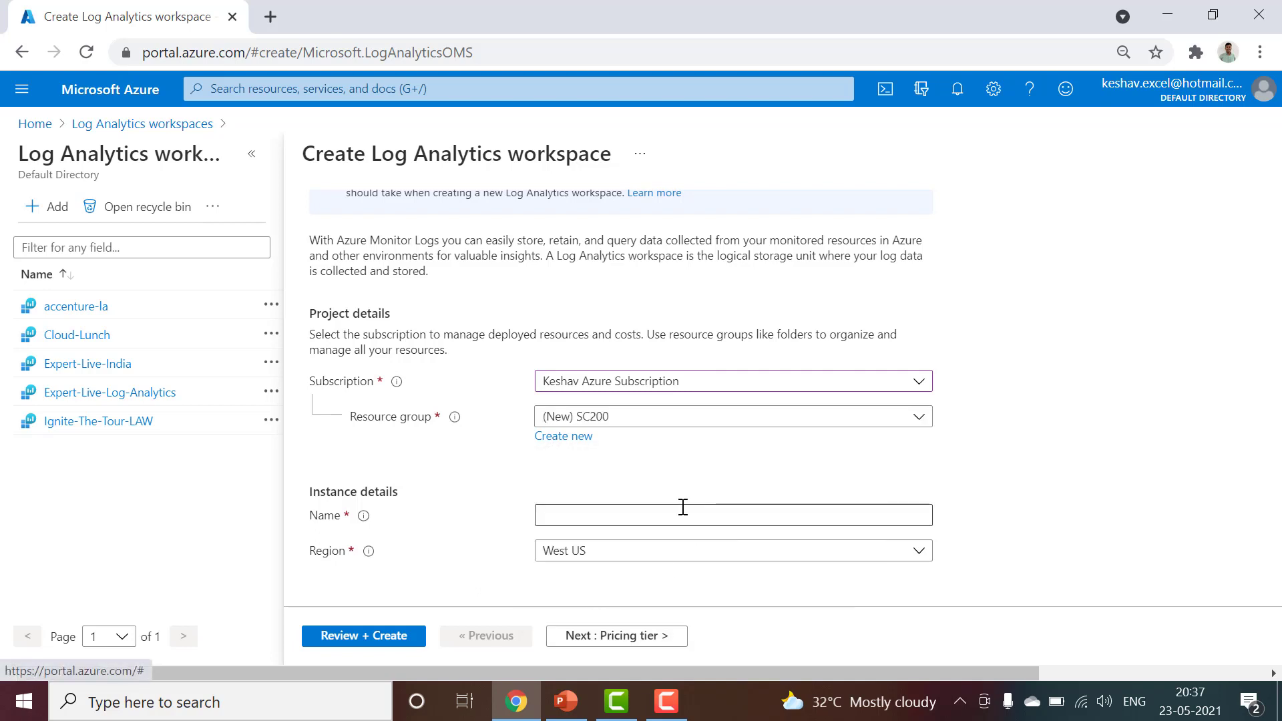
Name the workspace SC200 and set its region to East US
left_click(683, 507)
key("ctrl+v")
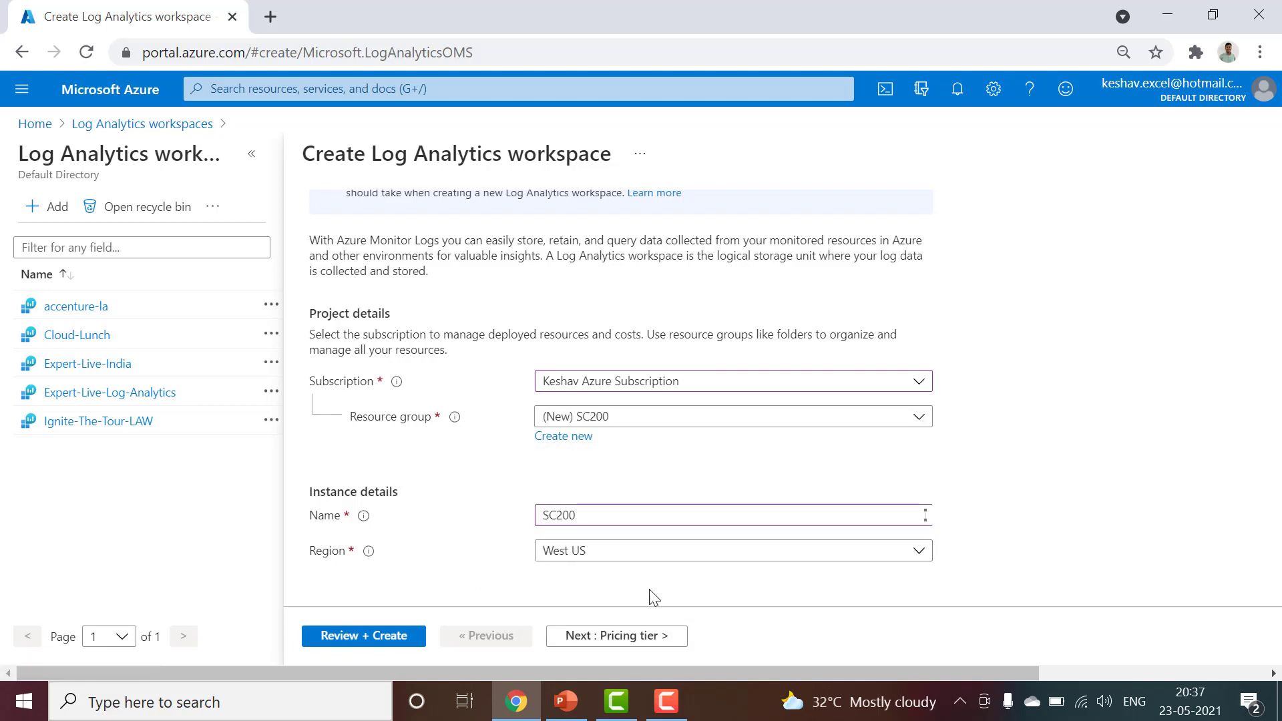
left_click(588, 550)
type("eas")
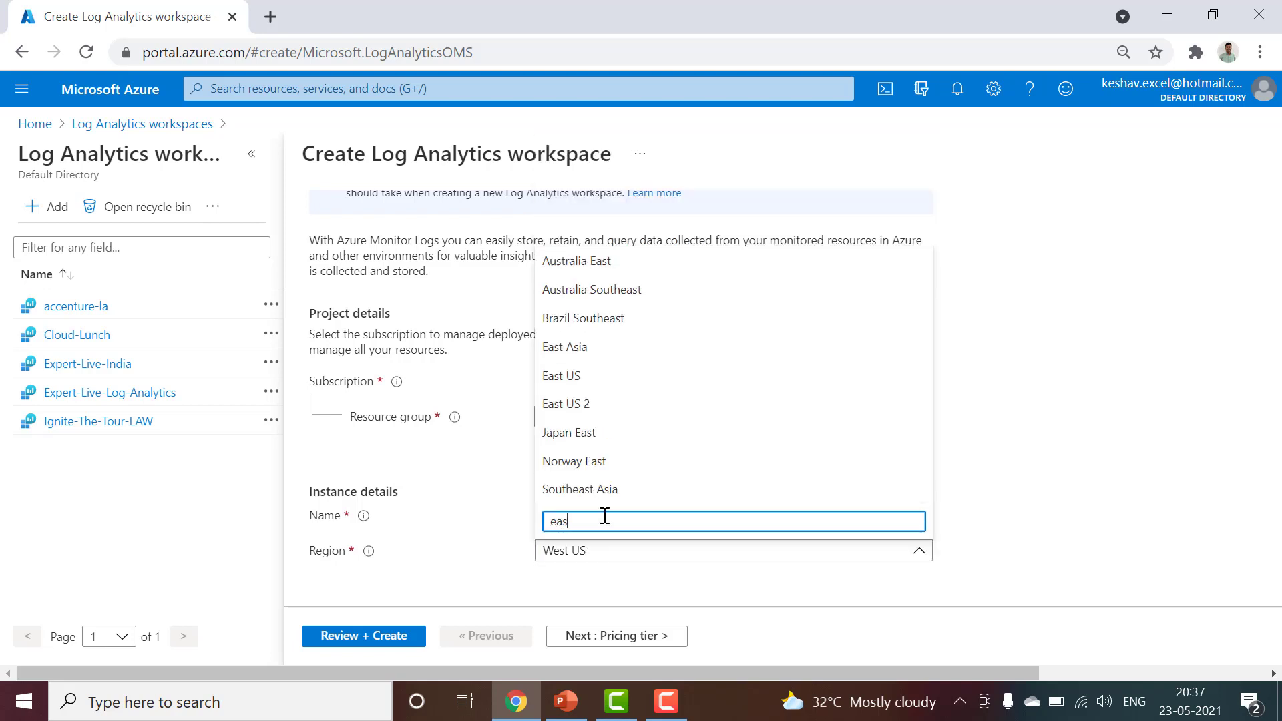
left_click(591, 377)
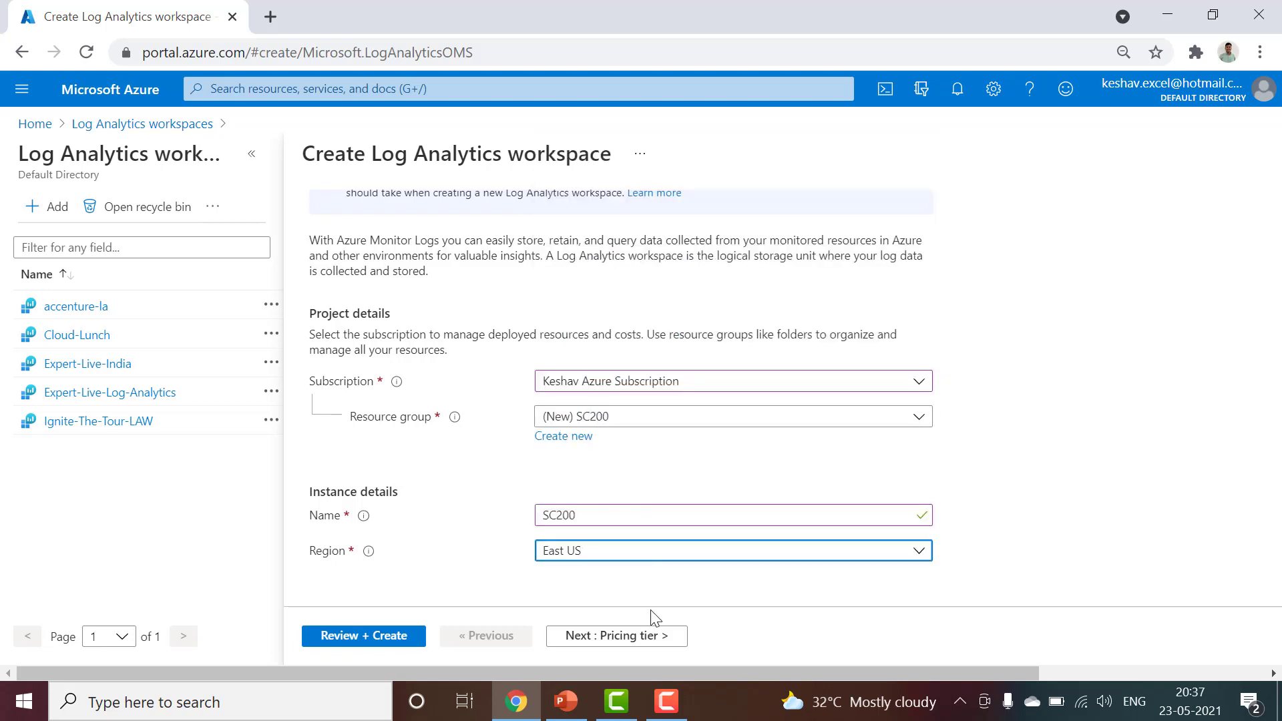
Keep the Pay-as-you-go (Per GB 2018) pricing tier, review the SC200 workspace settings, and create the workspace
left_click(652, 635)
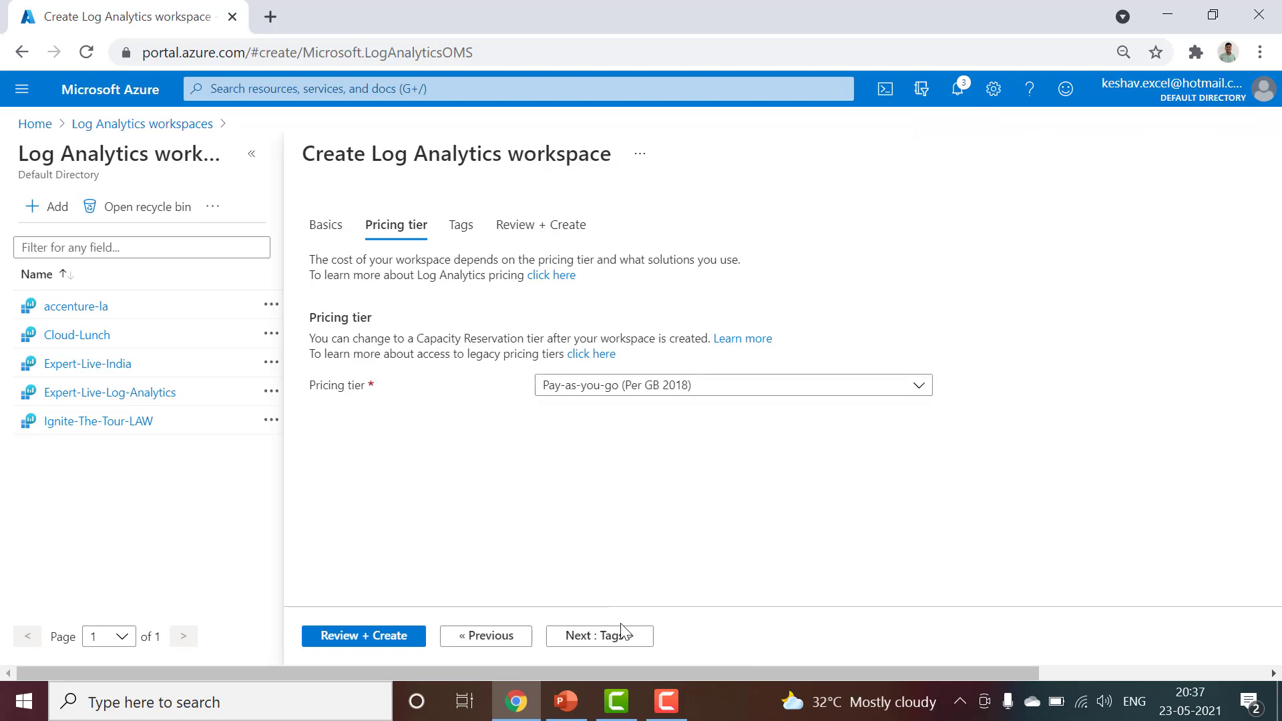
left_click(342, 639)
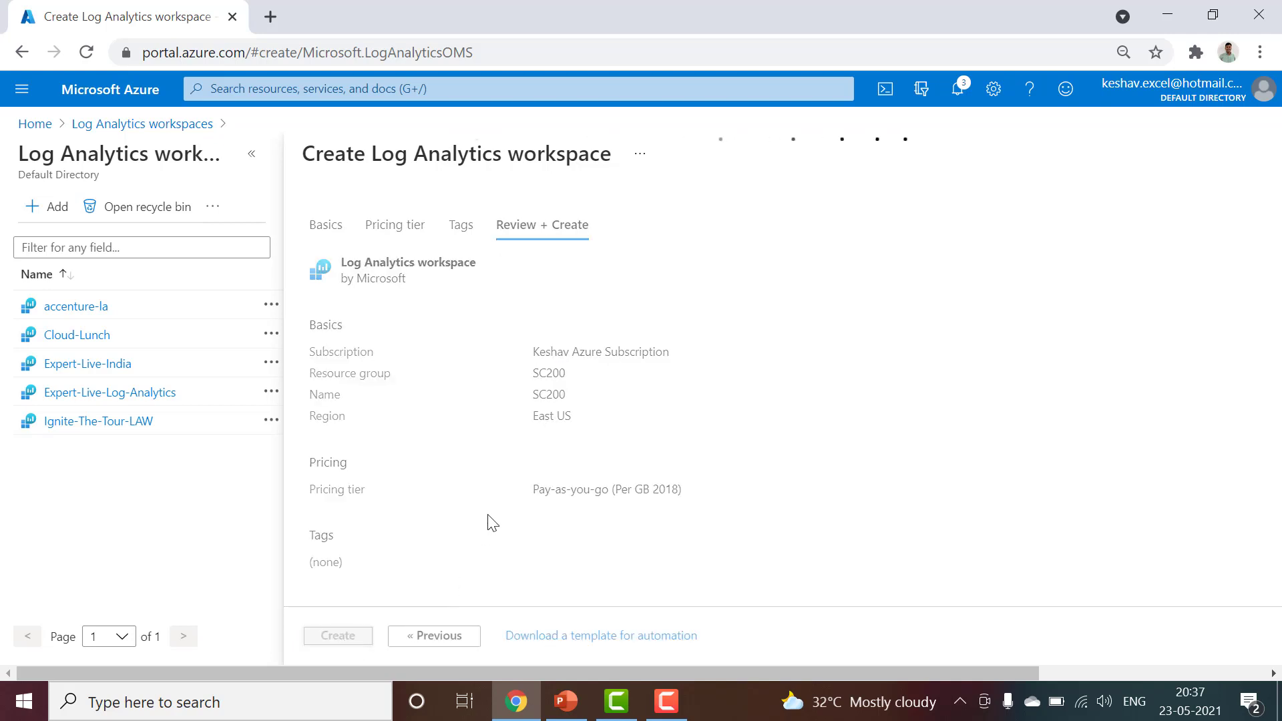
left_click(254, 162)
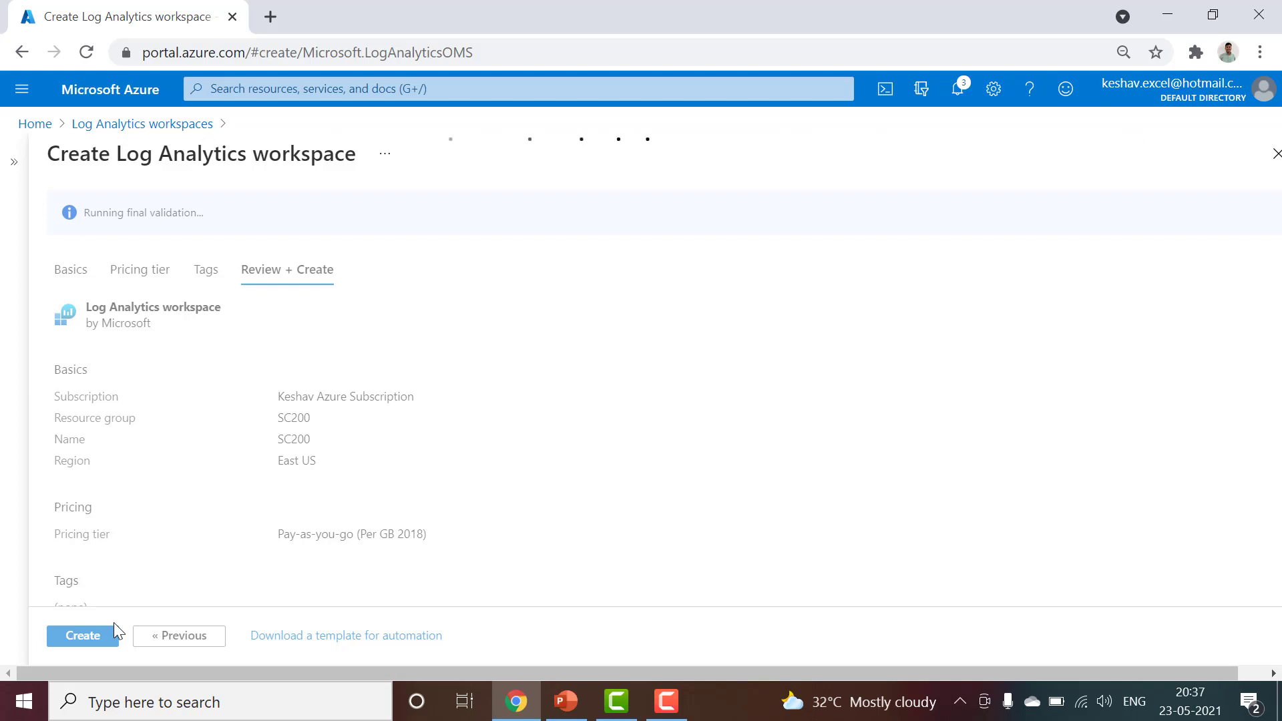
left_click(101, 640)
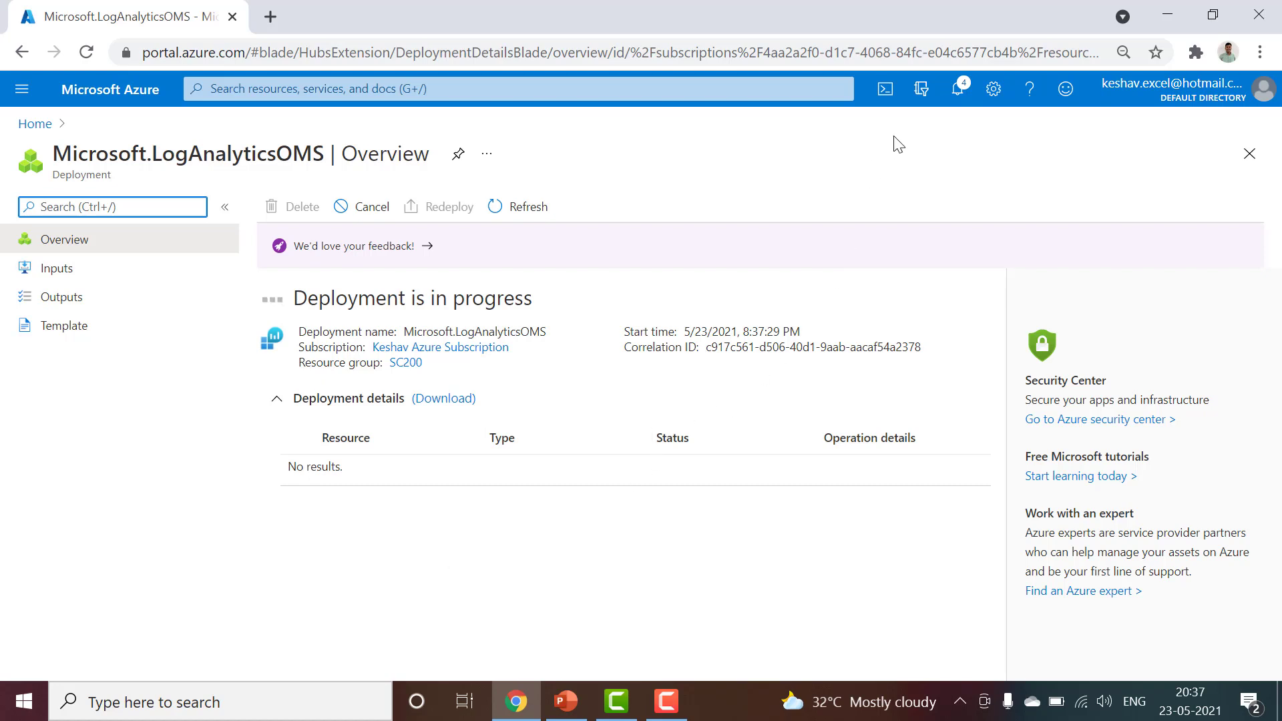
Check the deployment's progress in the notifications and dismiss the subscriptions' remaining-credit notices
left_click(956, 91)
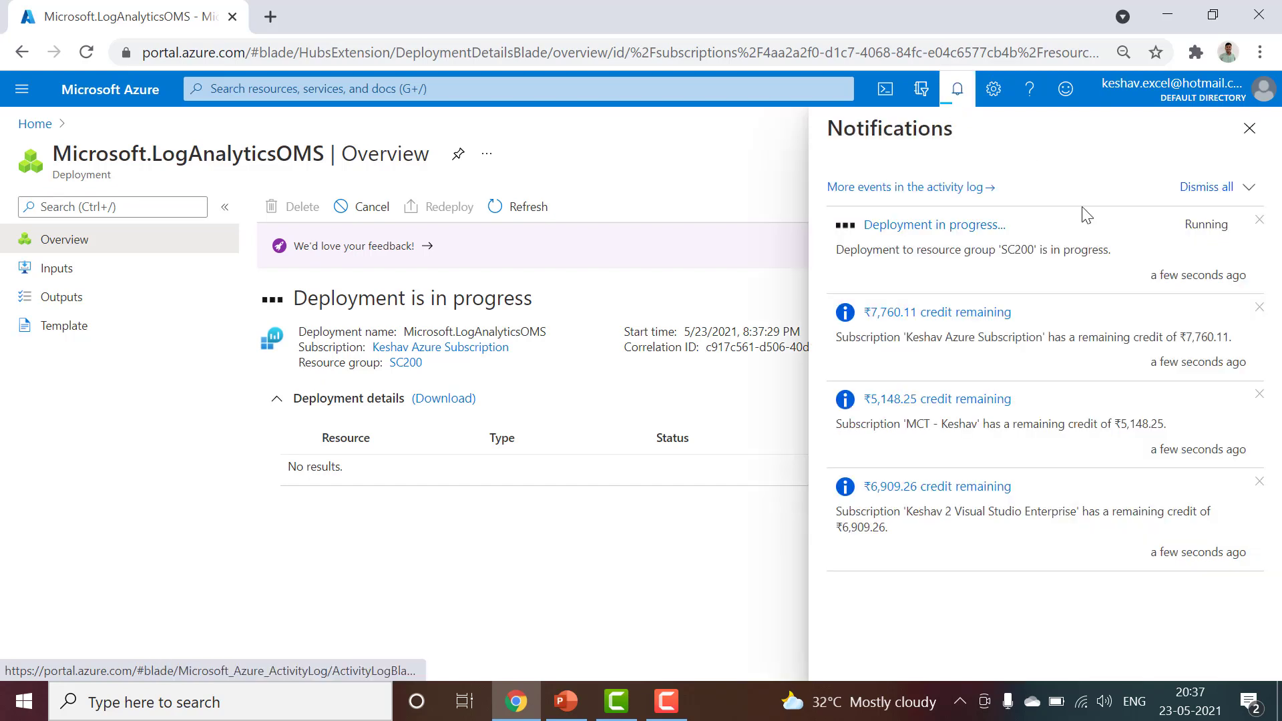
left_click(1260, 311)
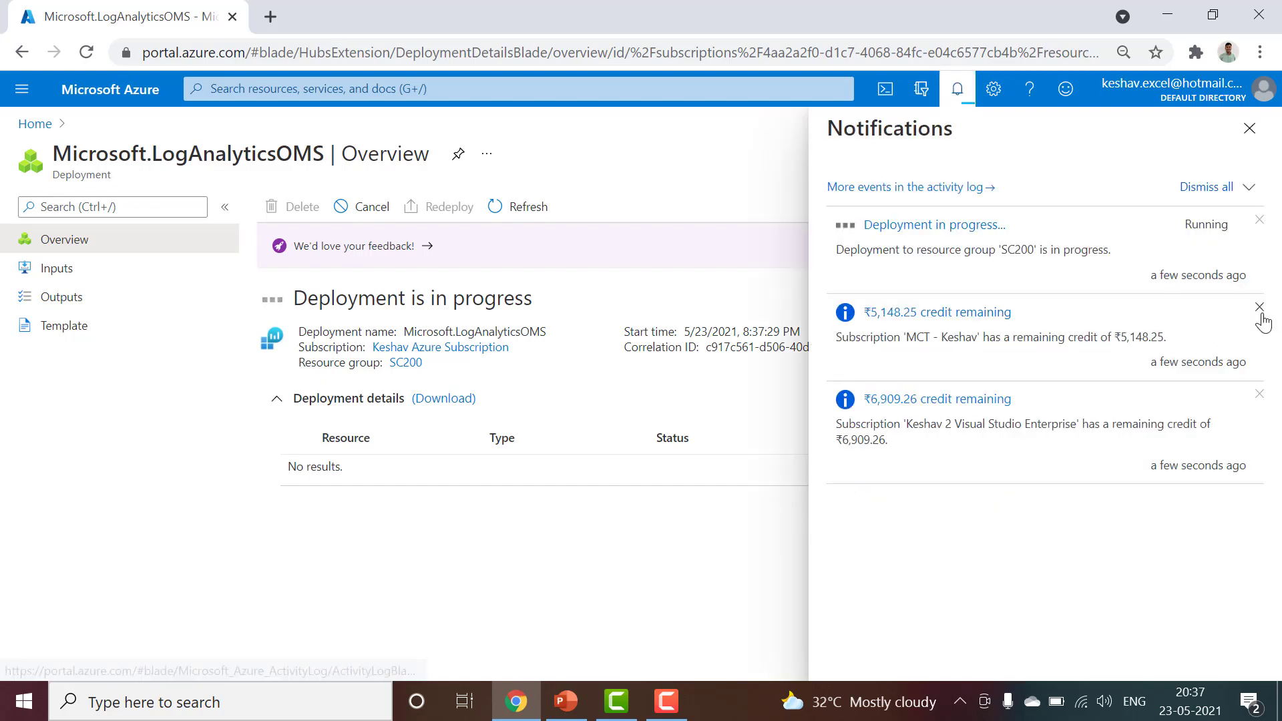
left_click(1261, 311)
left_click(1260, 311)
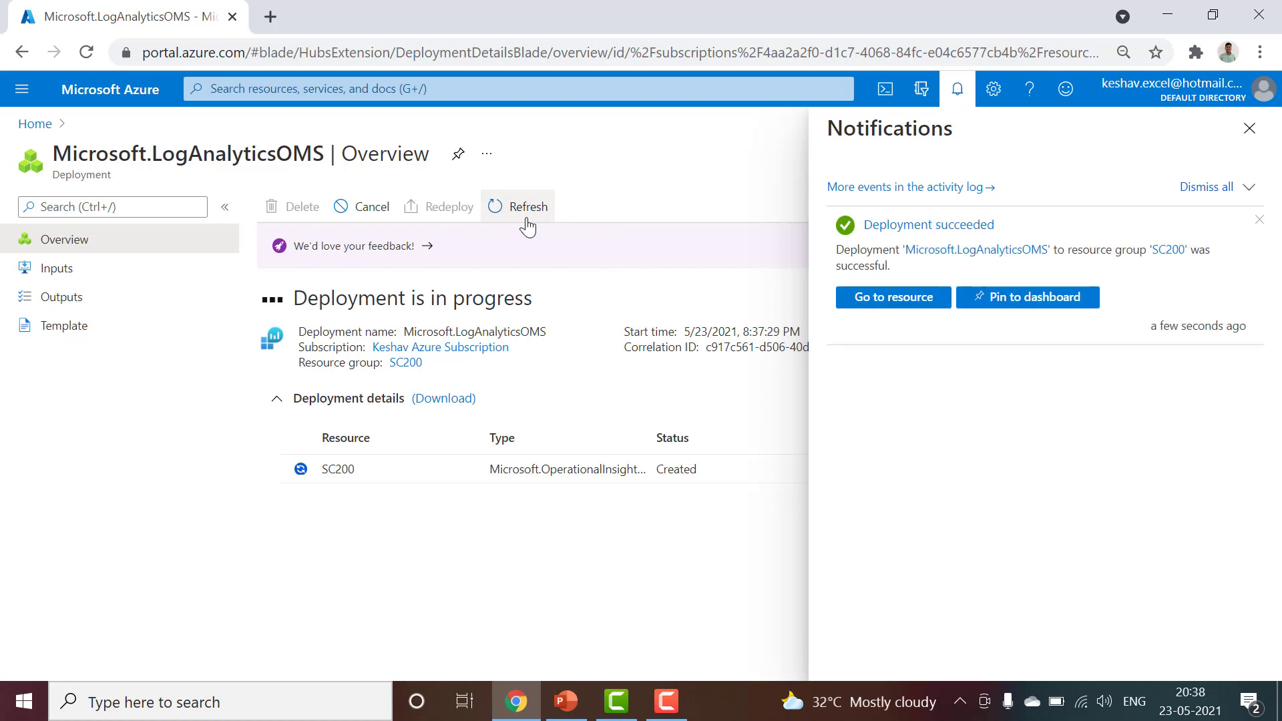
Return to the portal home, open the new SC200 workspace from the Log Analytics workspaces list, and collapse the workspace list
left_click(34, 126)
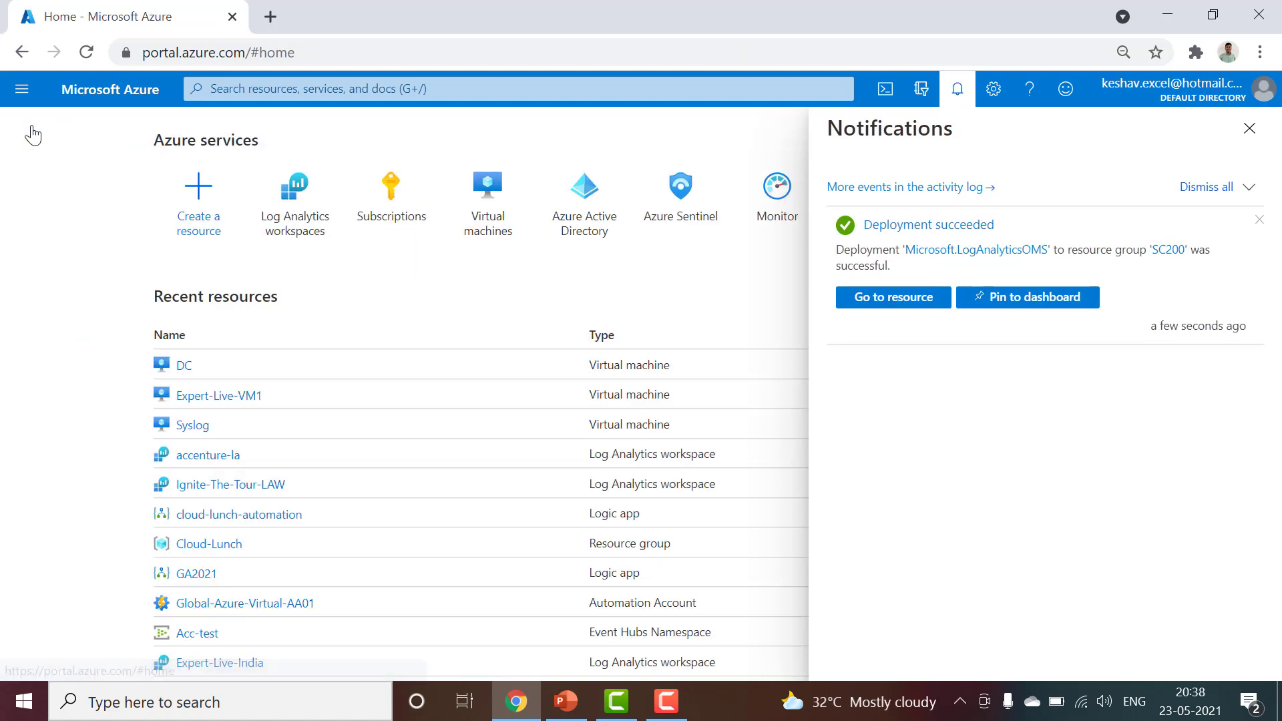
left_click(325, 240)
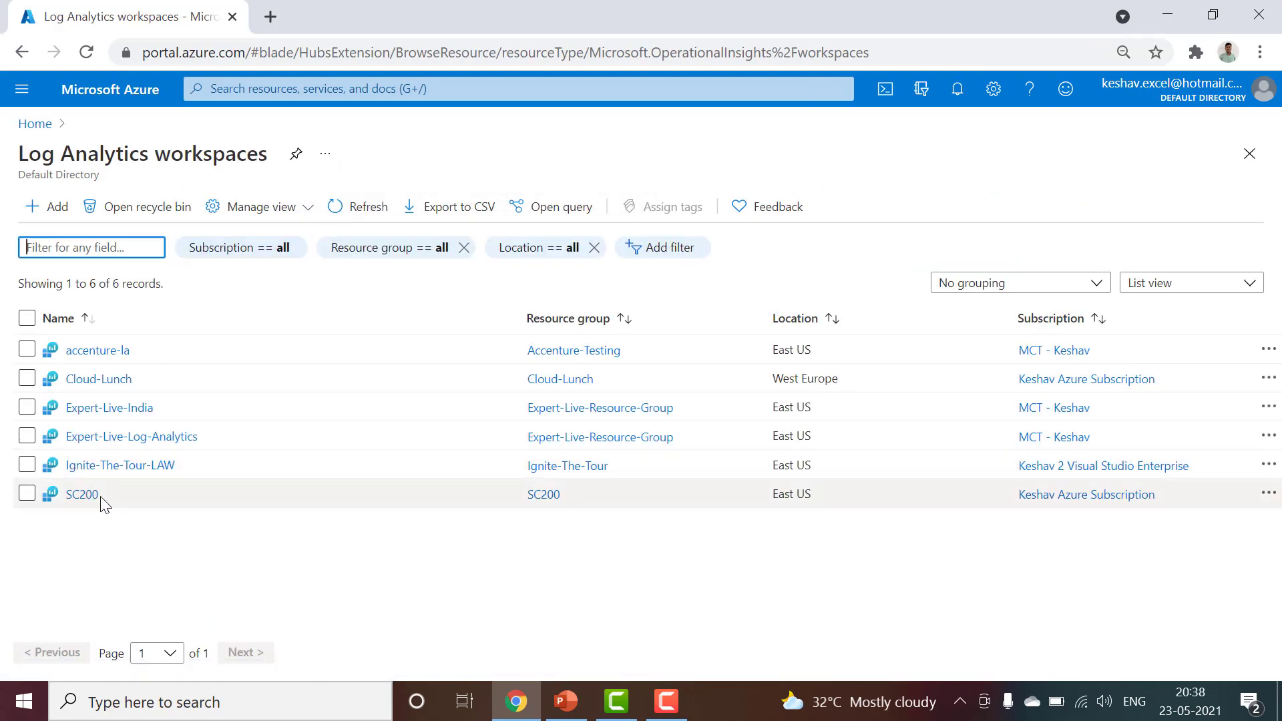
left_click(88, 497)
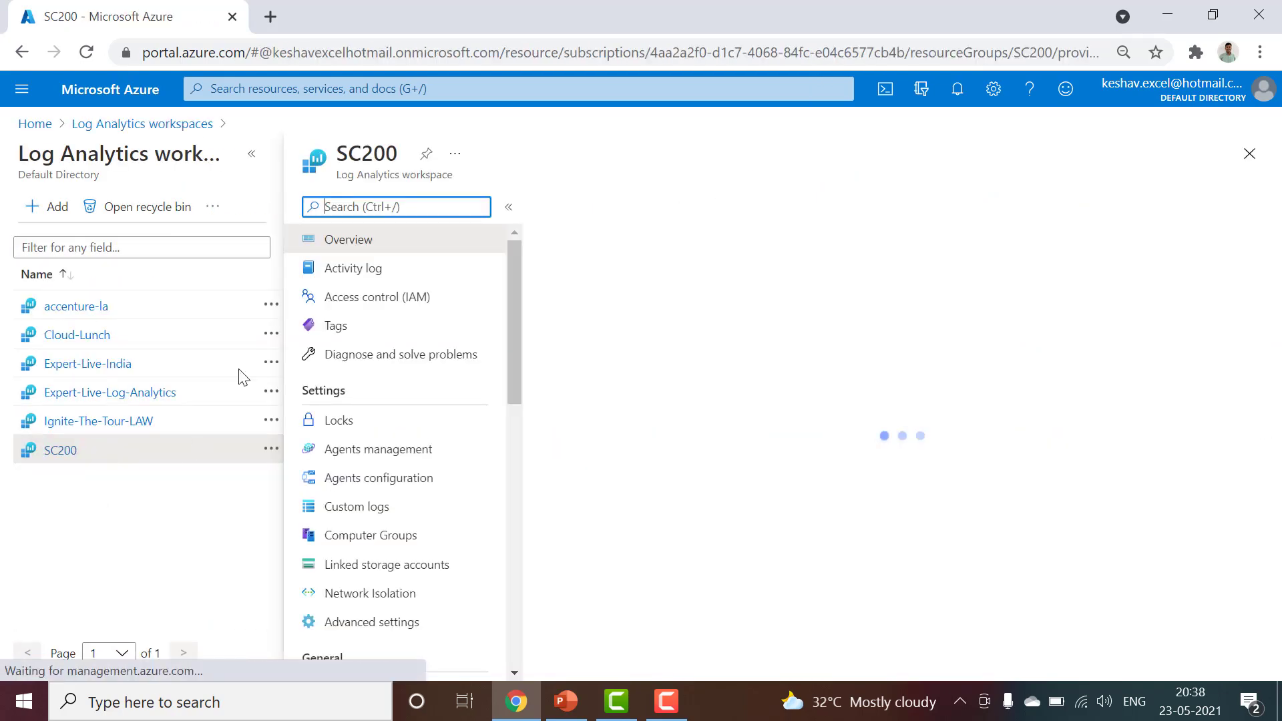
left_click(251, 157)
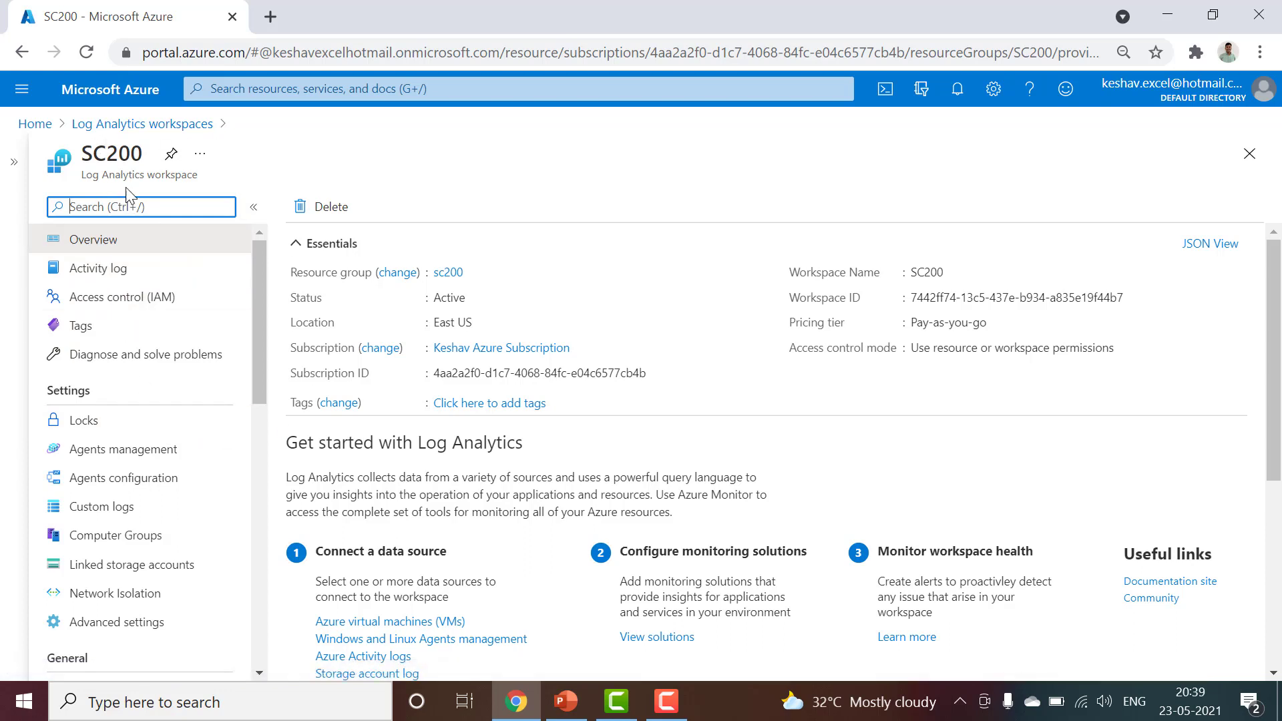
Examine the SC200 workspace overview, including its name, workspace ID, subscription ID and access control mode
double_click(111, 151)
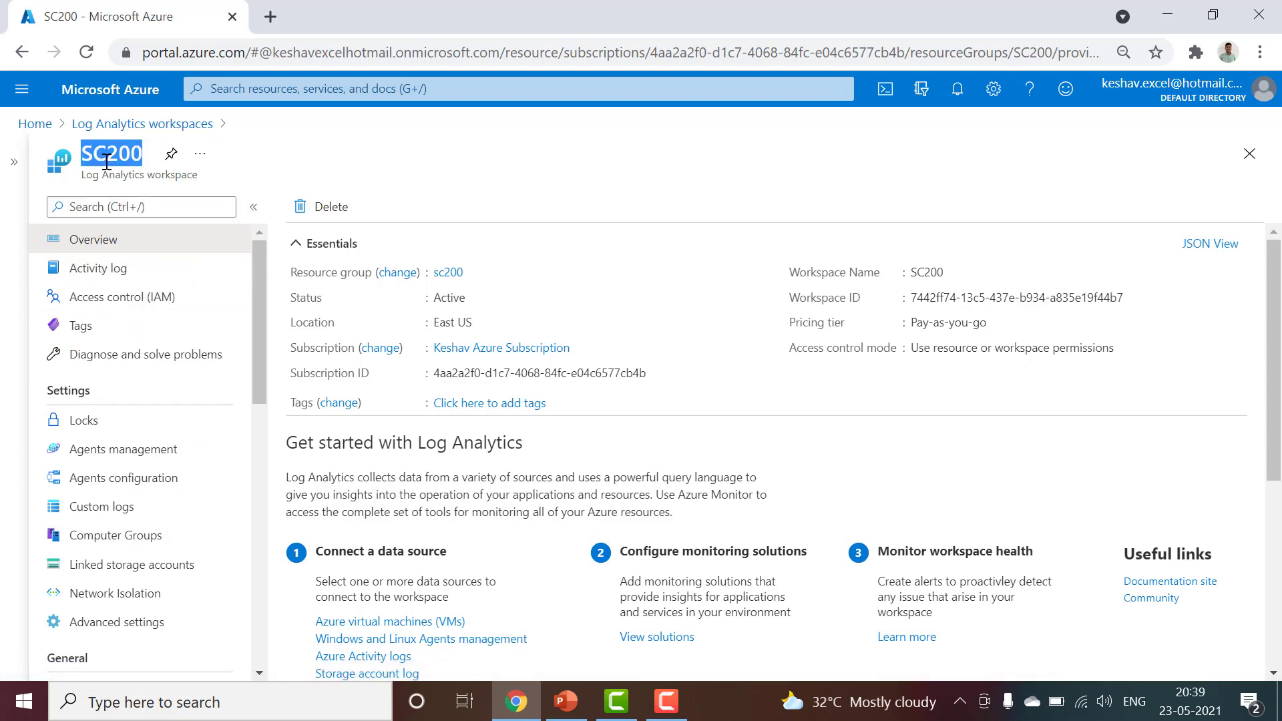
double_click(107, 161)
triple_click(932, 298)
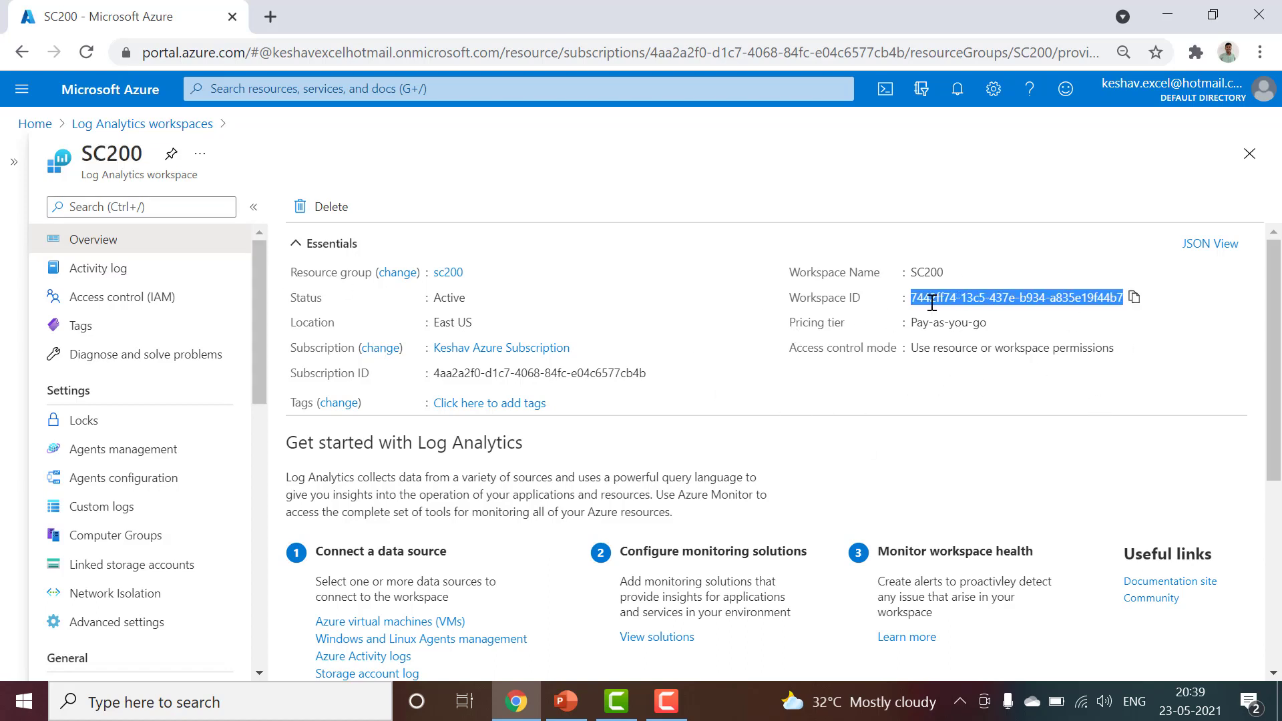
left_click_drag(799, 298, 1095, 299)
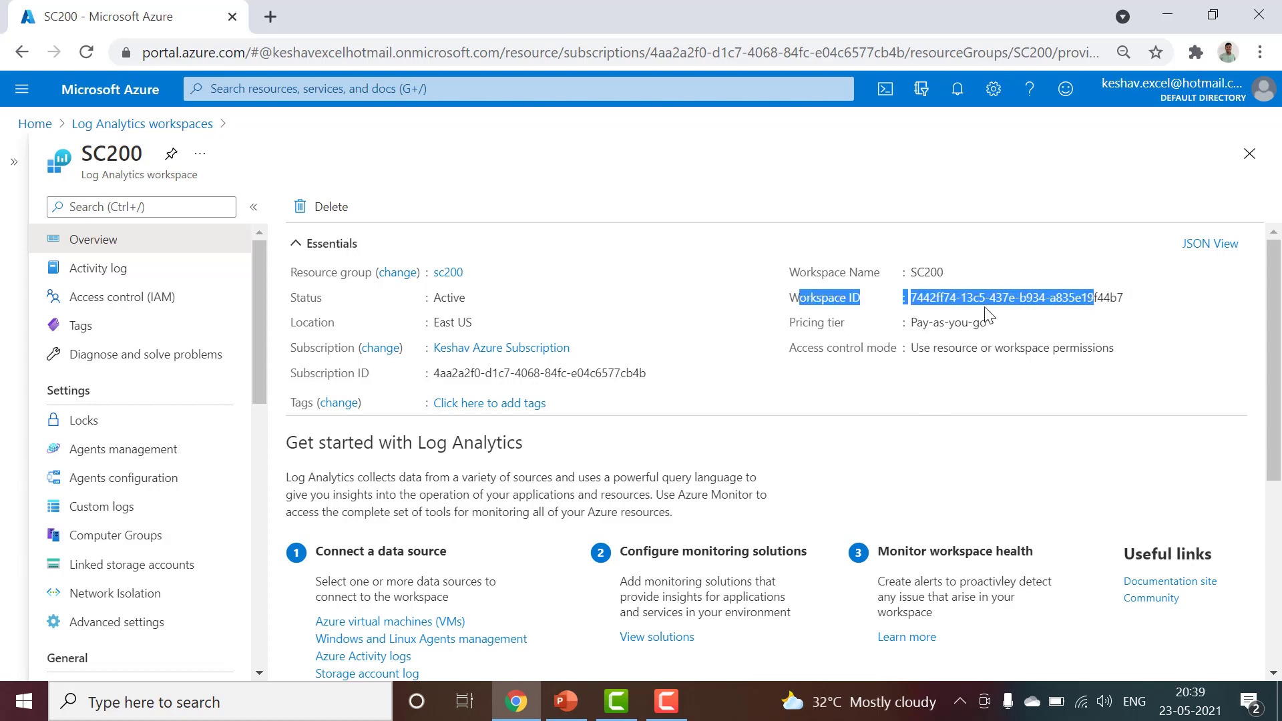
triple_click(947, 296)
left_click_drag(304, 372, 732, 382)
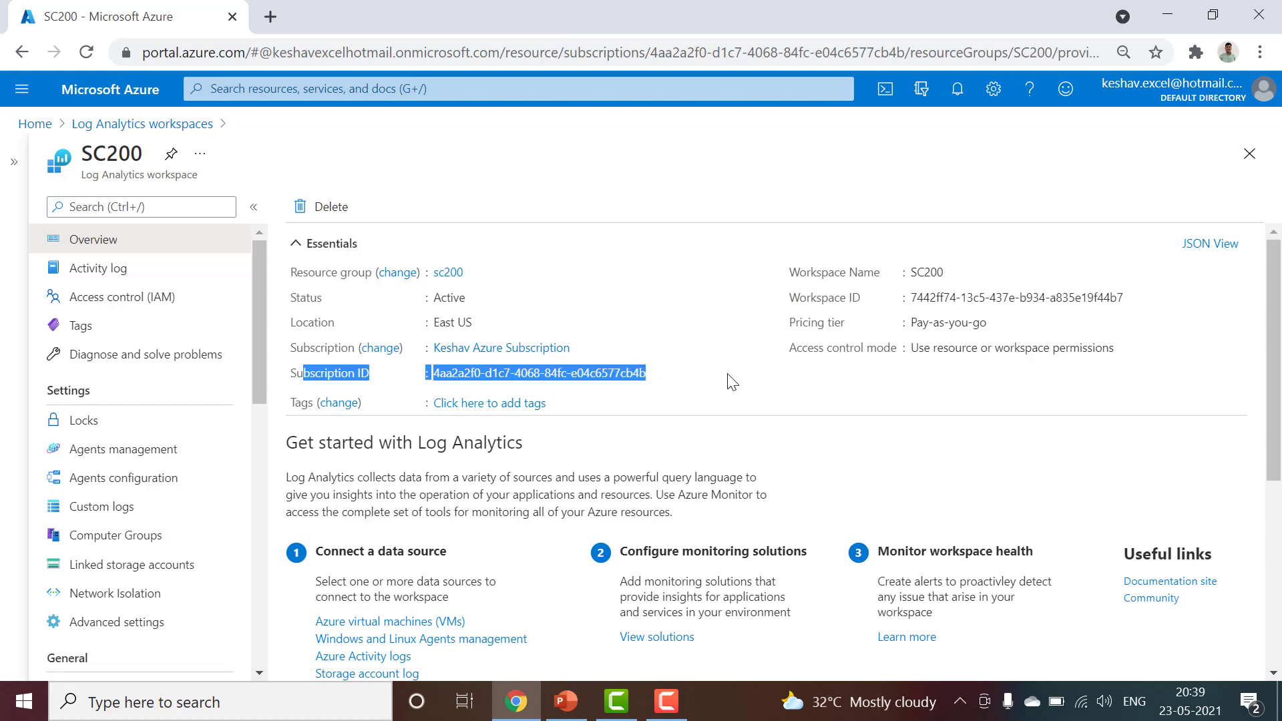
left_click(538, 372)
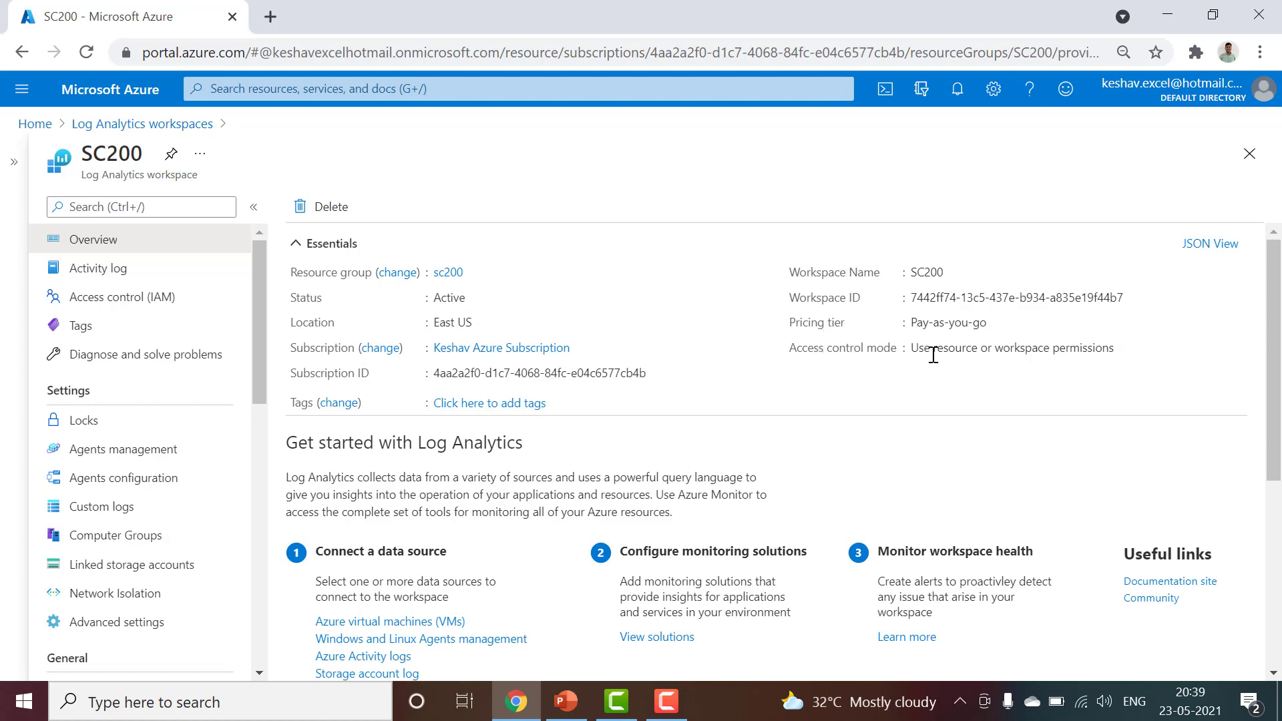
left_click_drag(912, 348, 1028, 354)
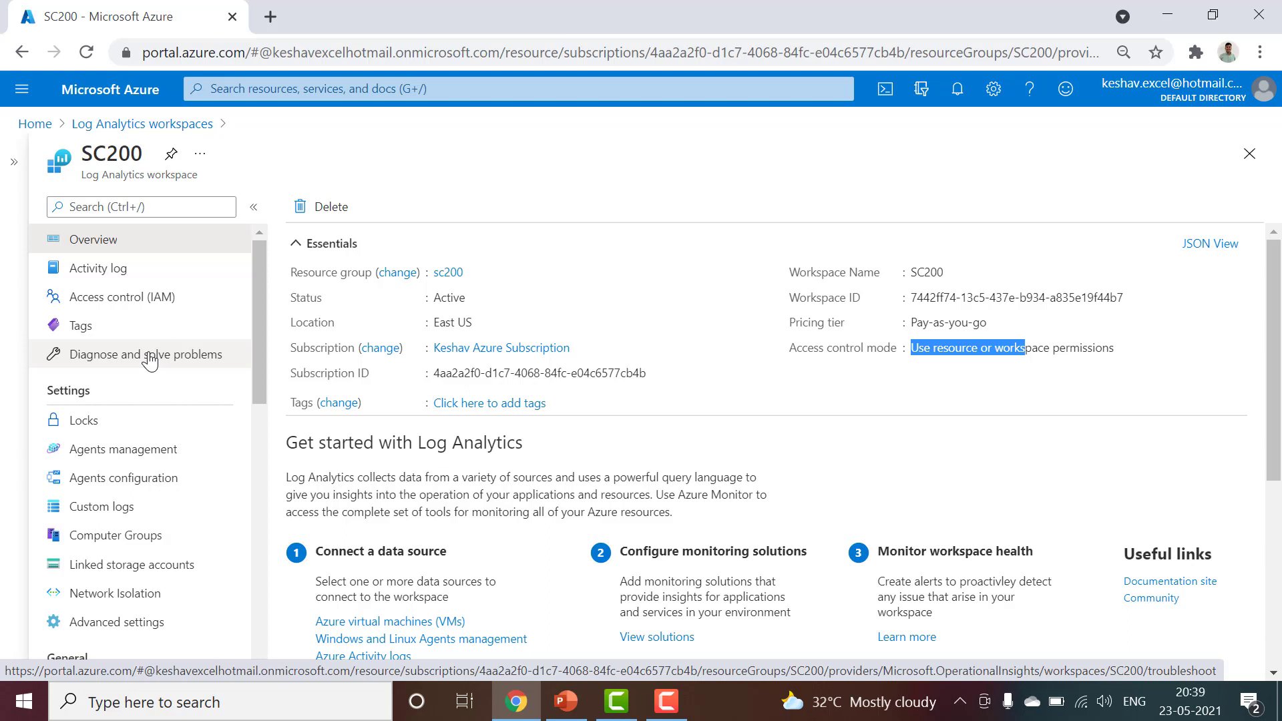
Download the 64-bit Windows agent from the workspace's Agents management page and run the MMASetup-AMD64.exe installer
left_click(154, 450)
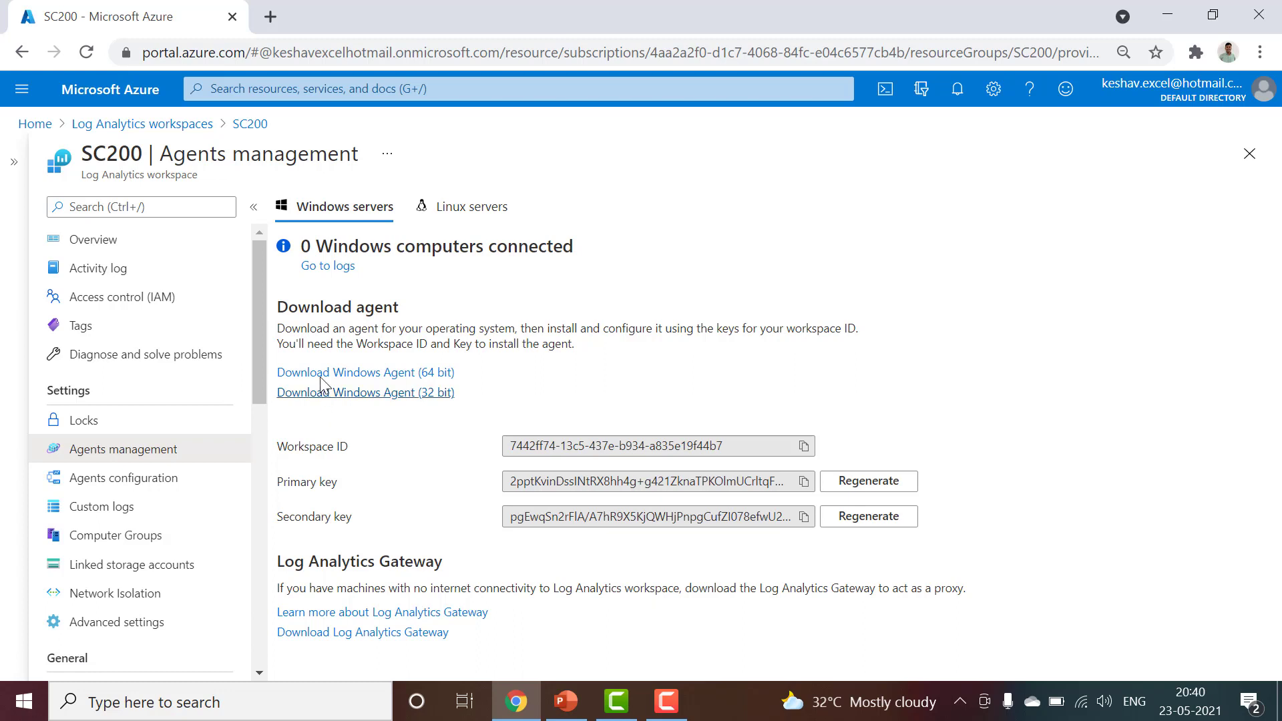
left_click(374, 375)
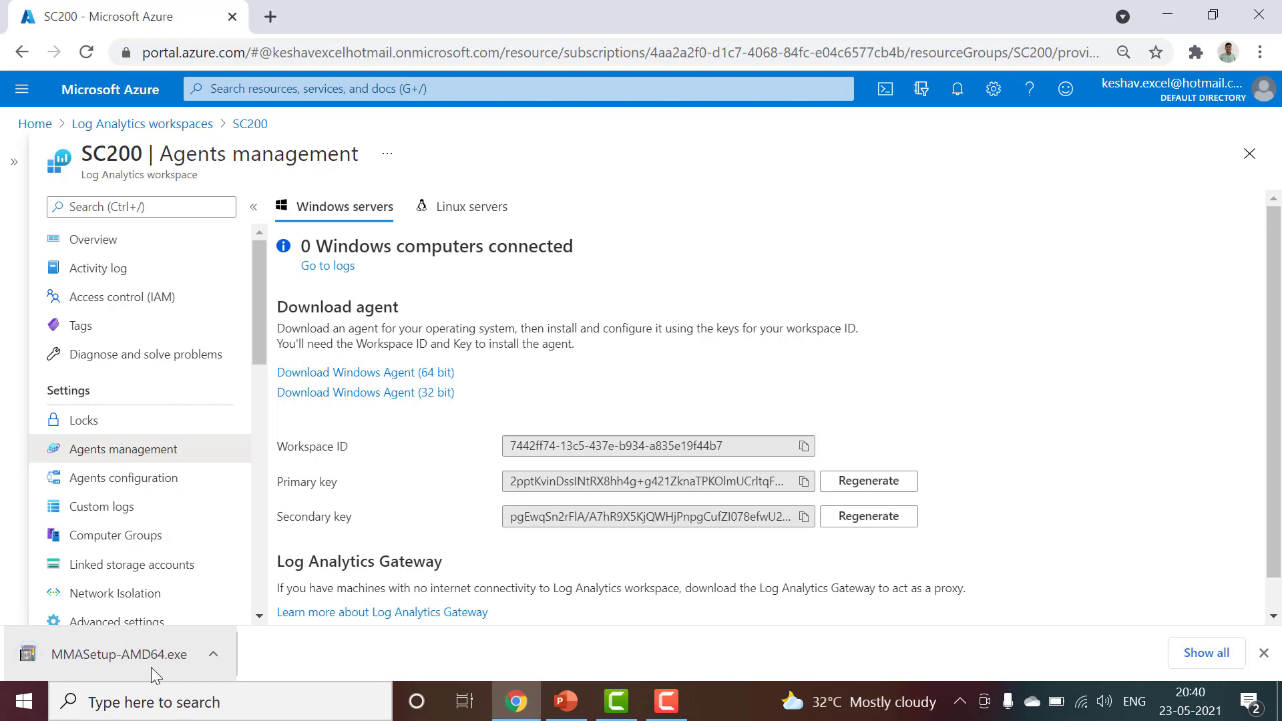
left_click(151, 667)
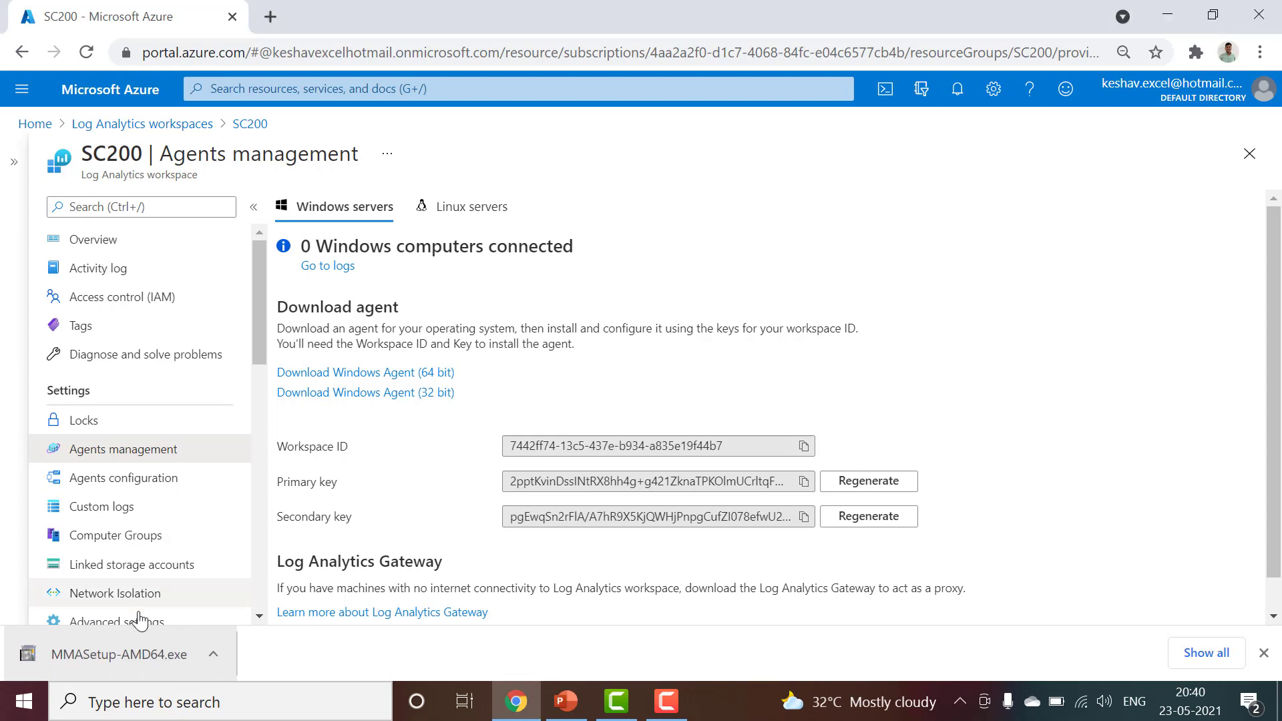
left_click(133, 659)
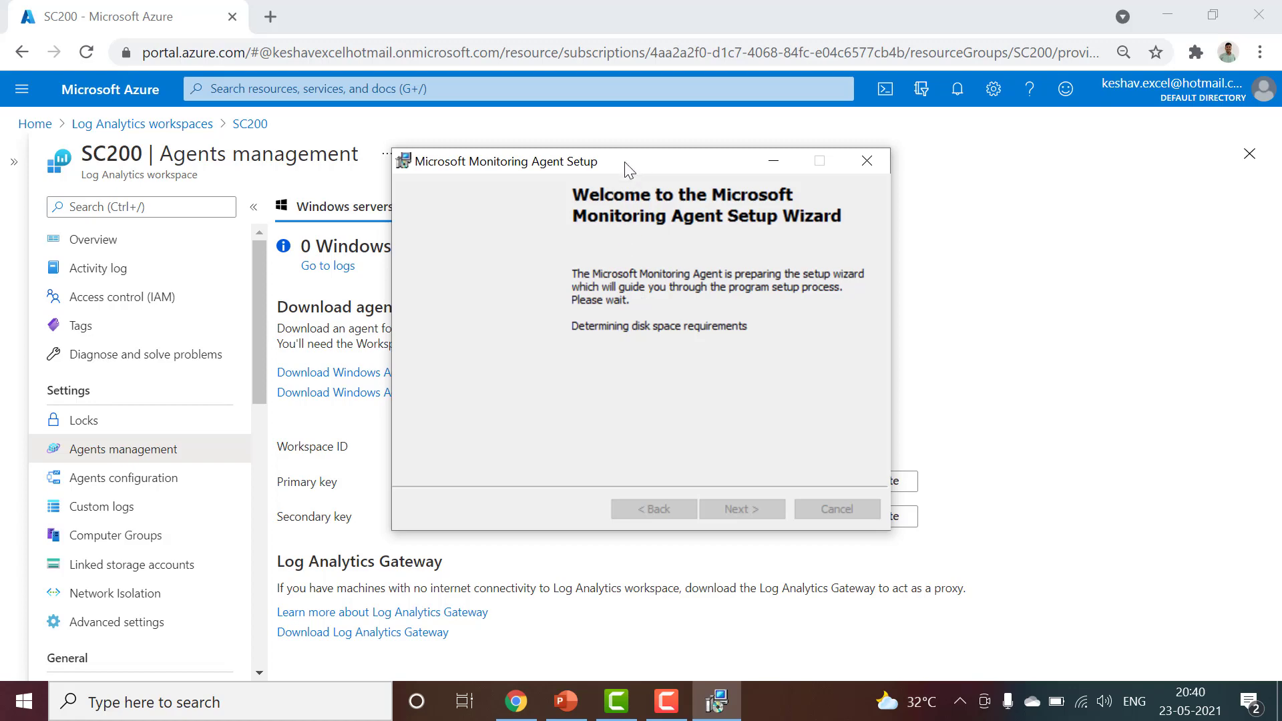
Move the Microsoft Monitoring Agent setup window aside, accept the license terms, and advance the wizard to the upgrade stage
left_click_drag(624, 162, 713, 162)
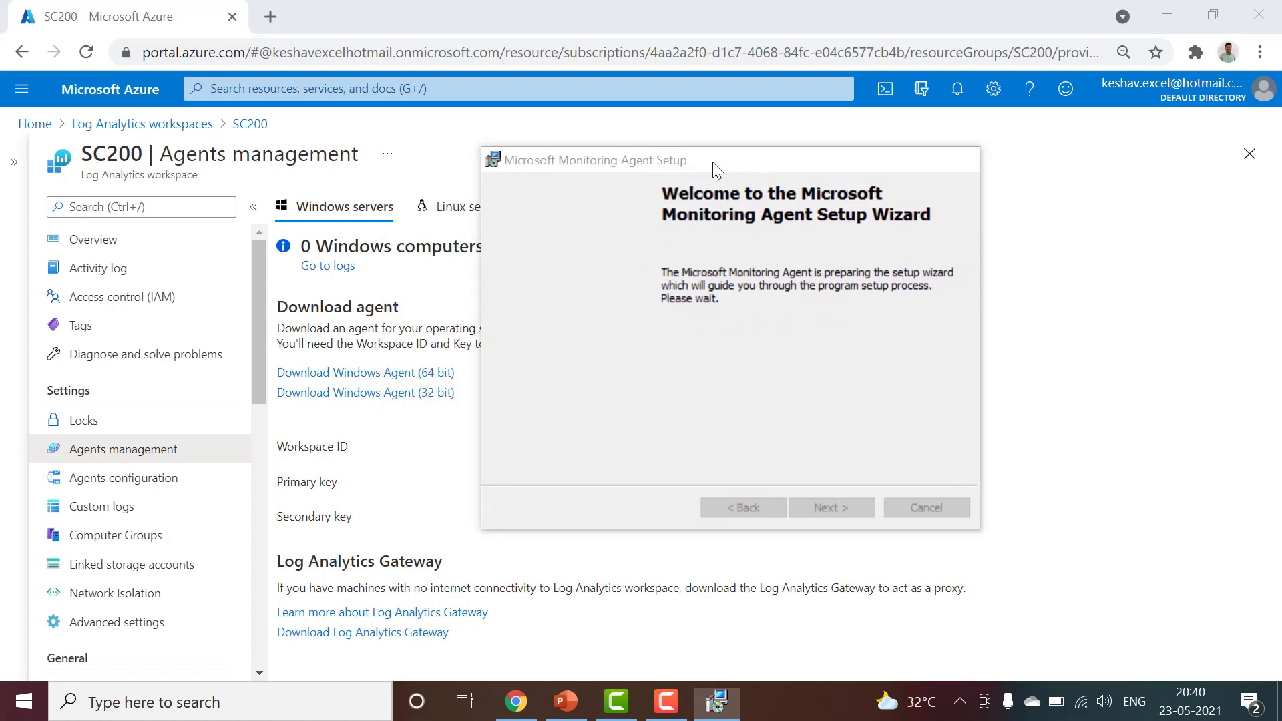
left_click(814, 510)
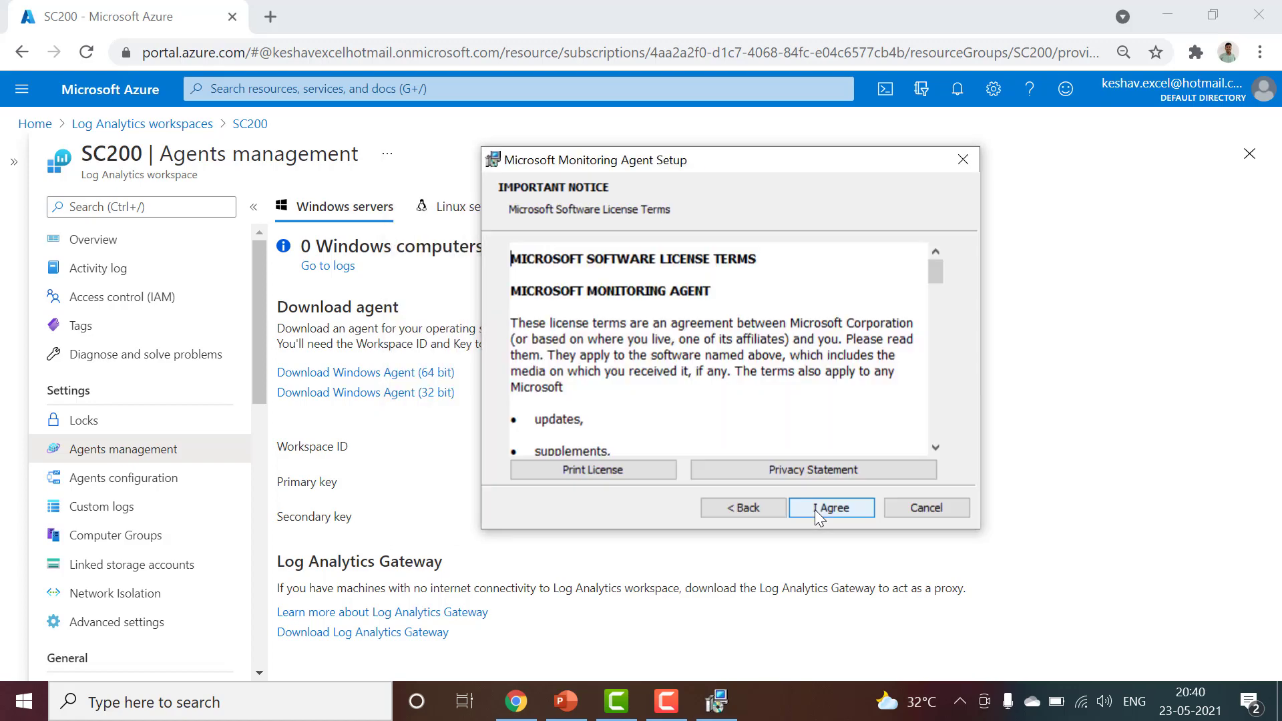
left_click(815, 510)
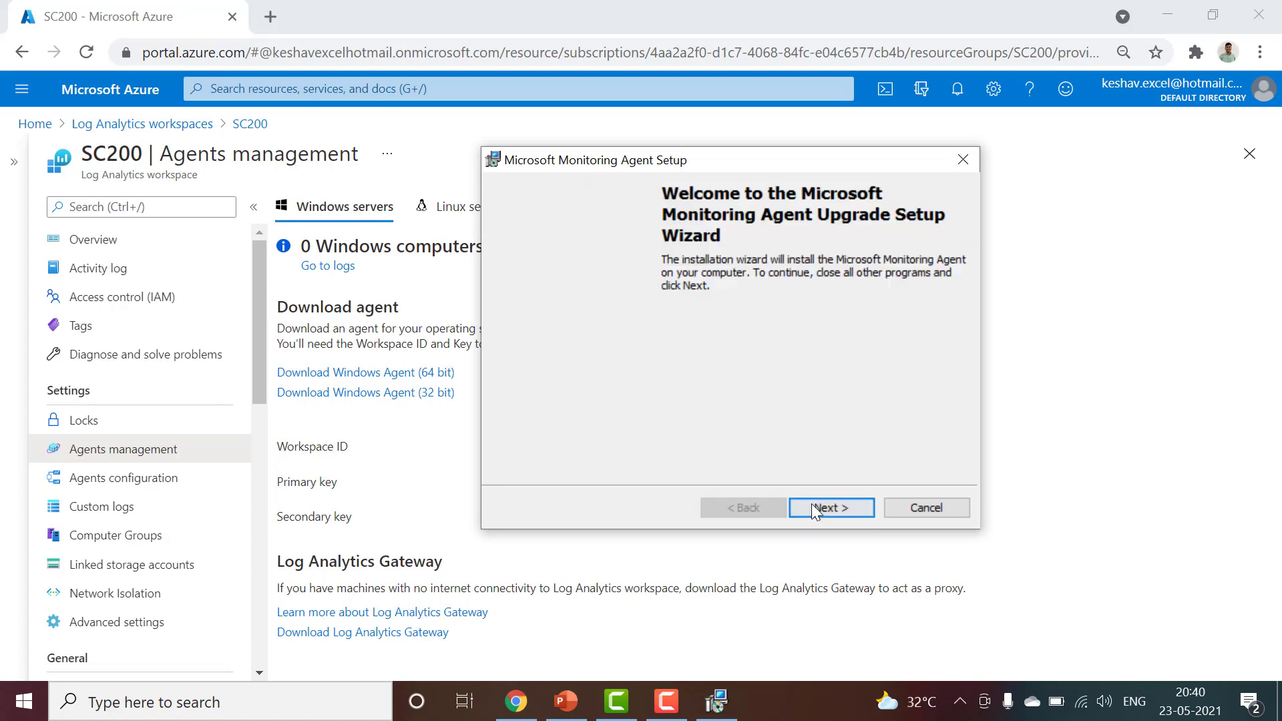
left_click(813, 506)
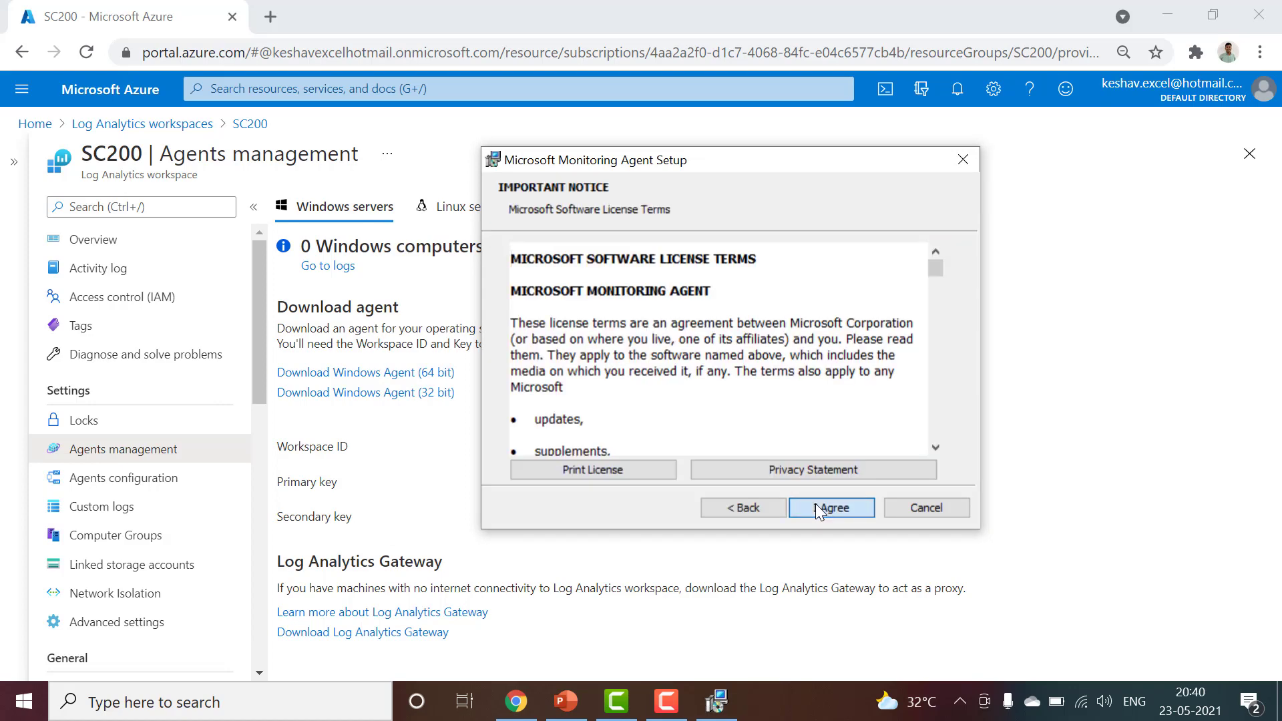
left_click(815, 505)
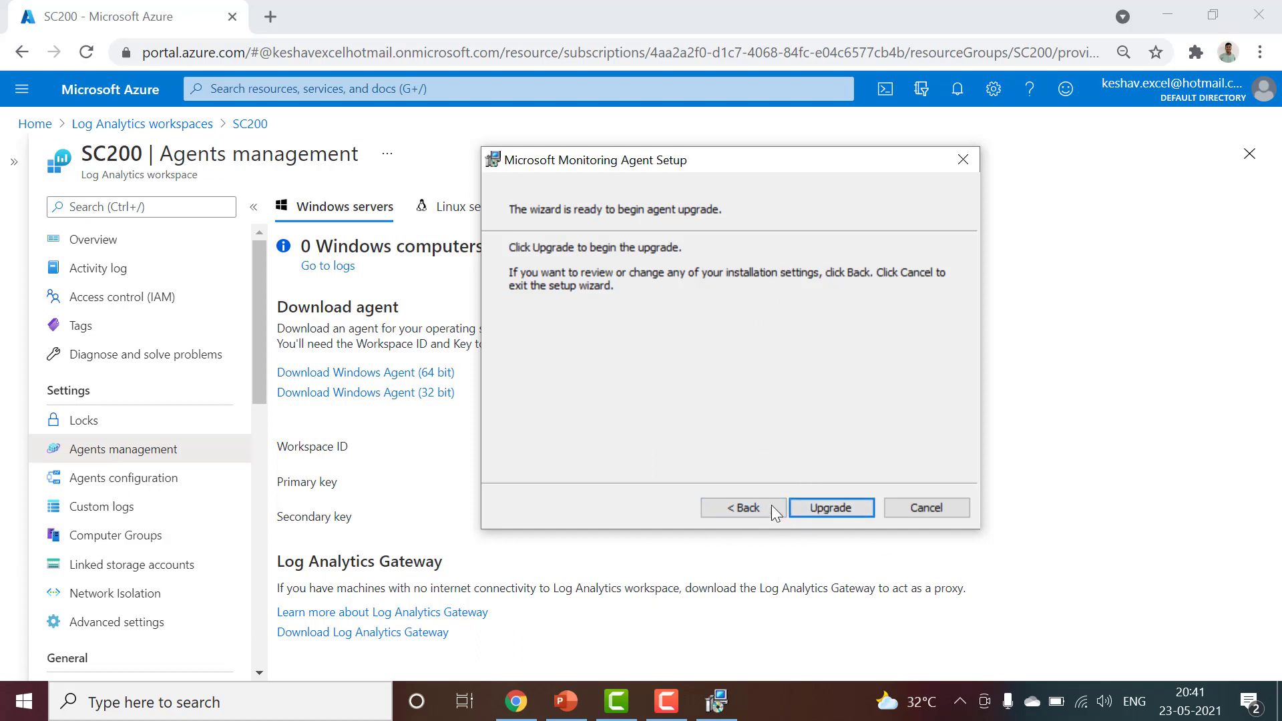
Examine the workspace ID and primary key on the Agents management page that the agent needs to connect
left_click(369, 454)
left_click_drag(561, 446, 581, 447)
triple_click(581, 447)
left_click(488, 485)
triple_click(543, 480)
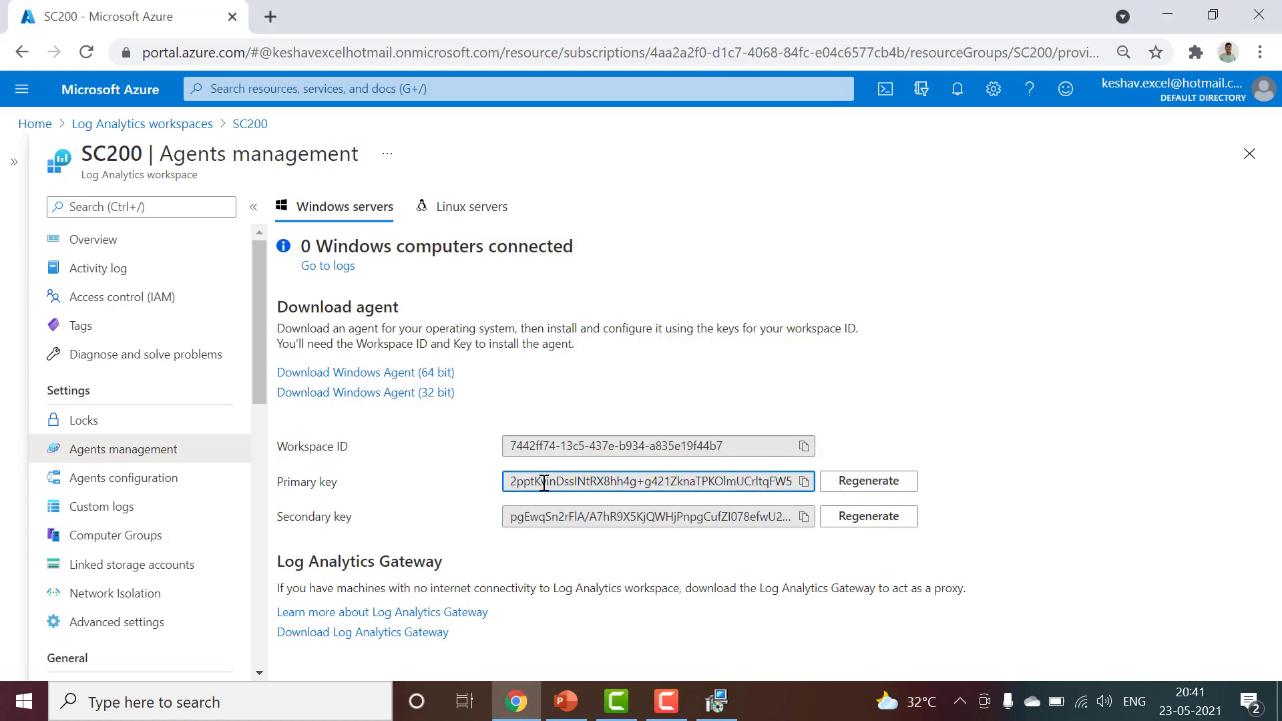
double_click(527, 448)
left_click(527, 448)
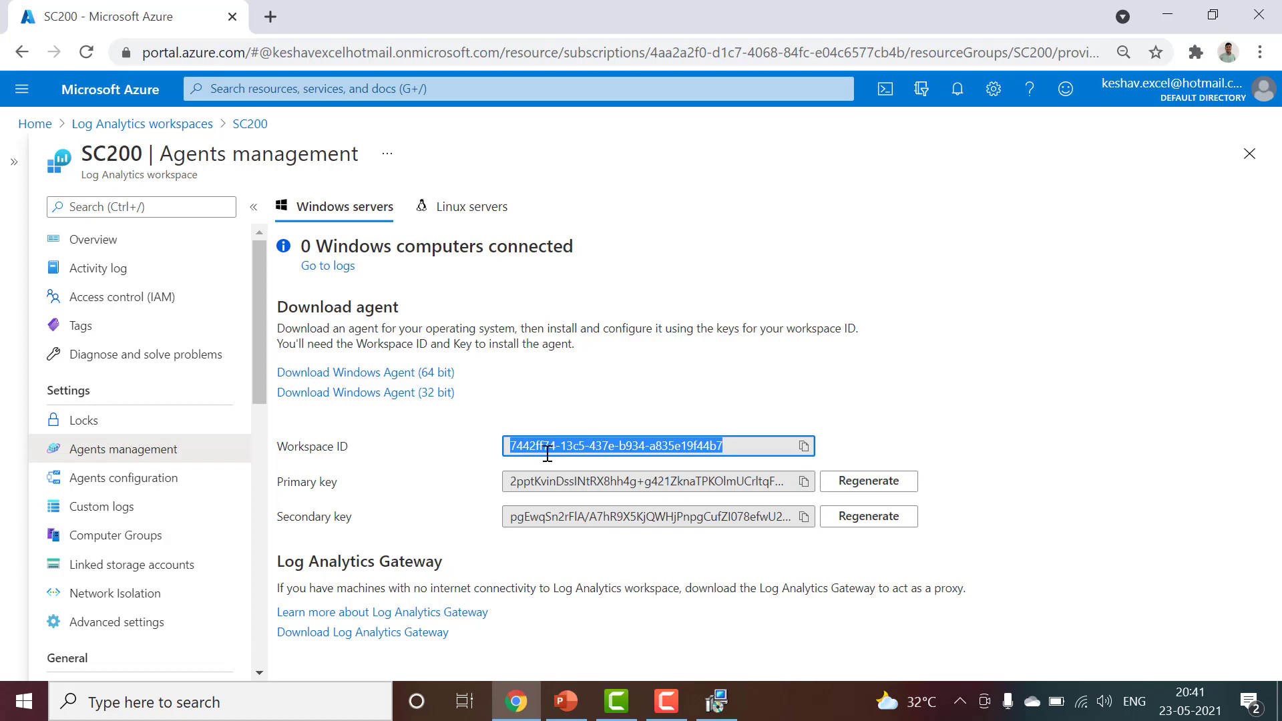
double_click(548, 451)
left_click(547, 451)
triple_click(545, 475)
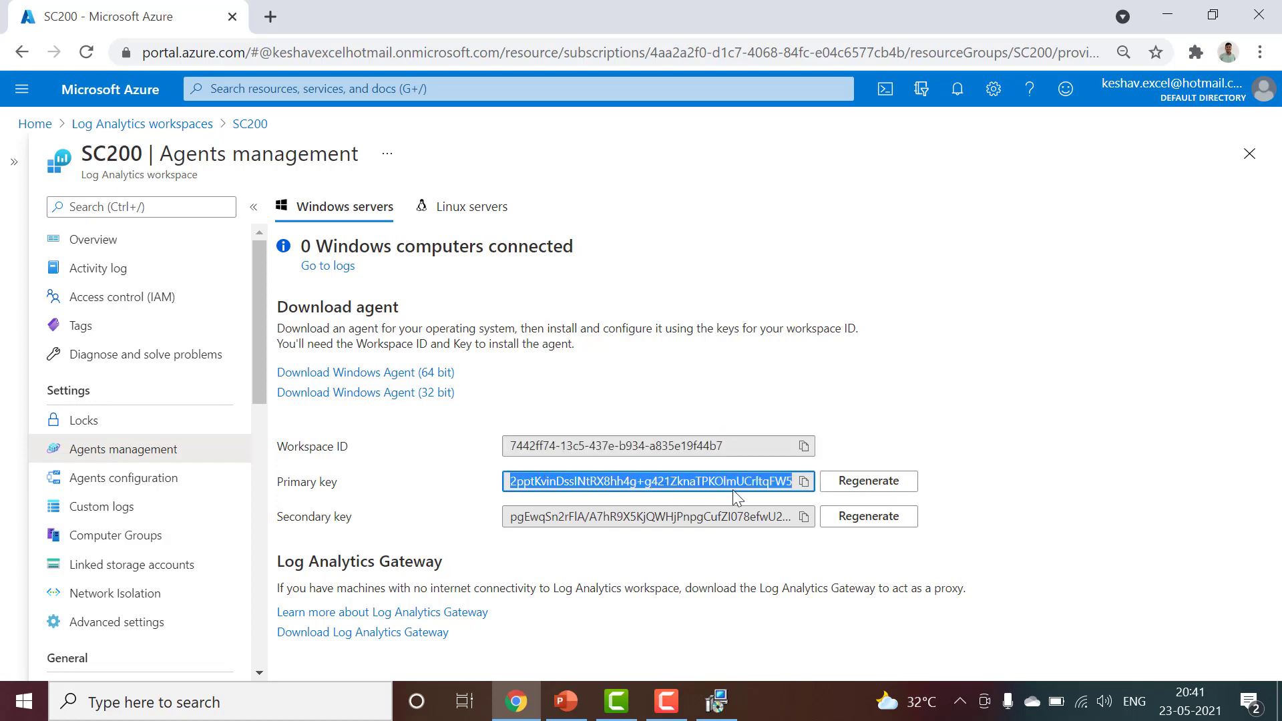
Minimize the browser and start the agent upgrade in the Microsoft Monitoring Agent setup wizard
left_click(1167, 15)
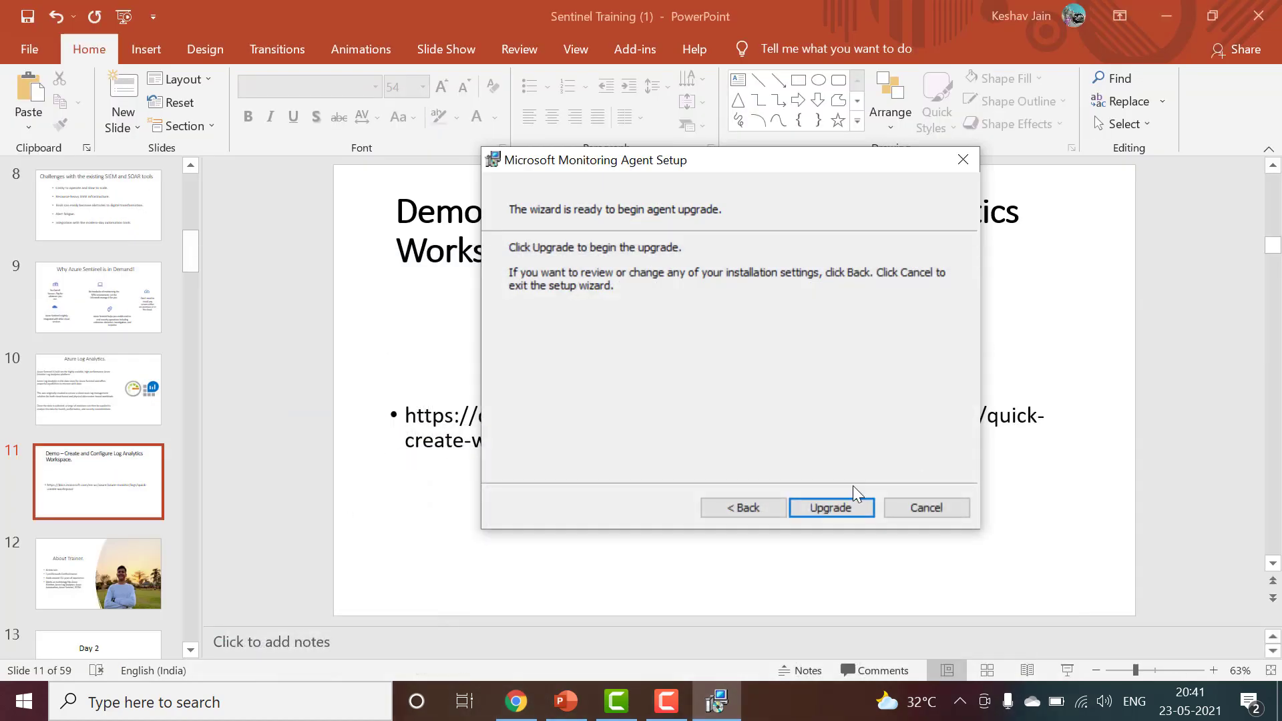
left_click(822, 508)
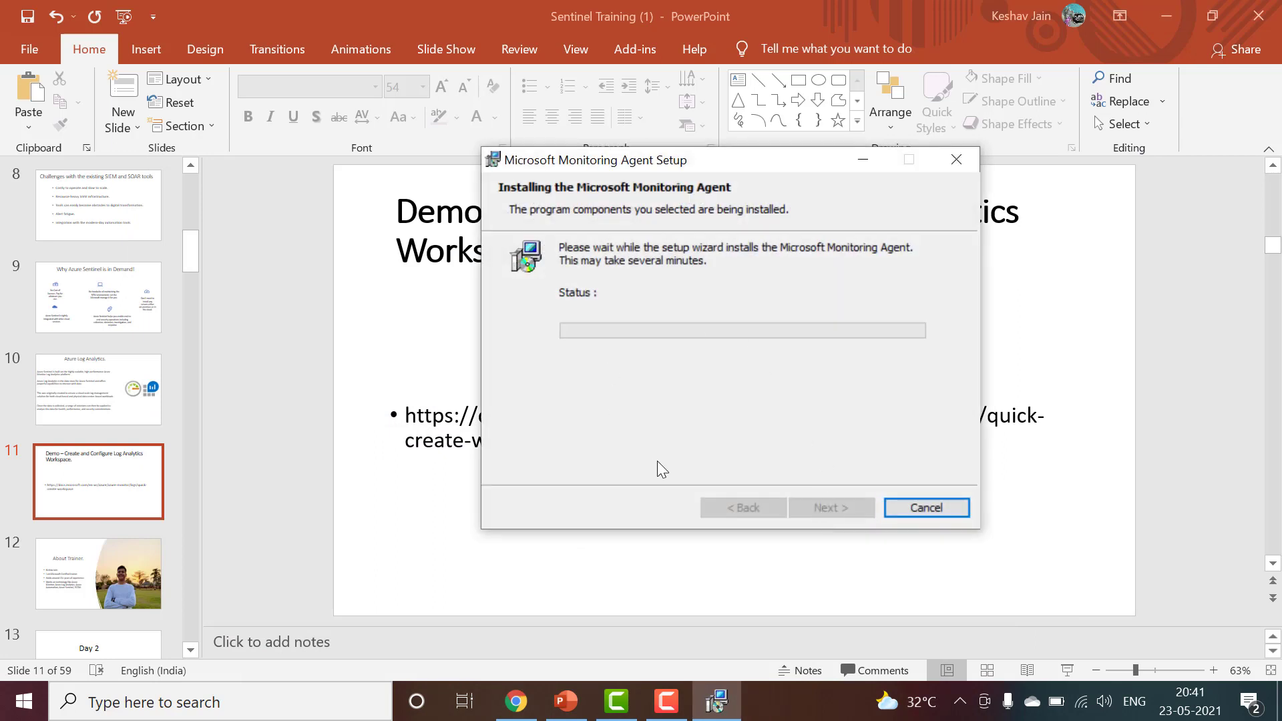
Switch to the Windows Control Panel and open the Microsoft Monitoring Agent's Azure Log Analytics (OMS) workspace settings
key("super+r")
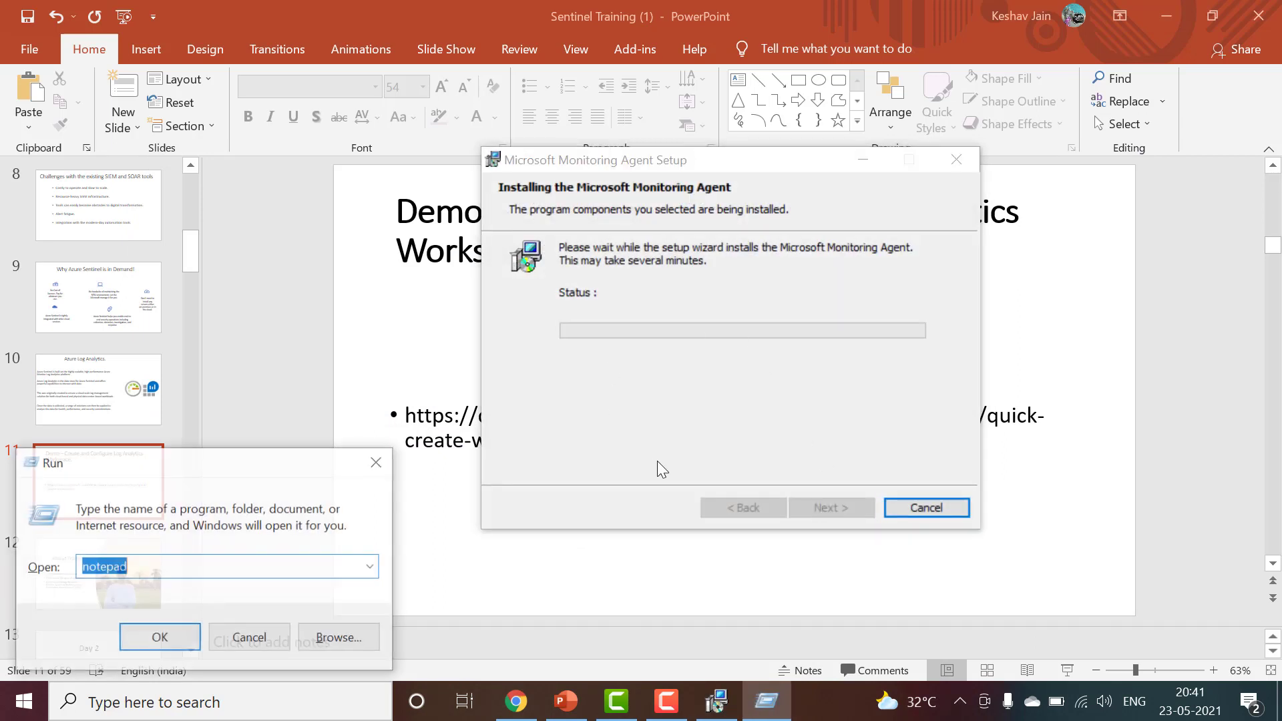
type("control")
key("Return")
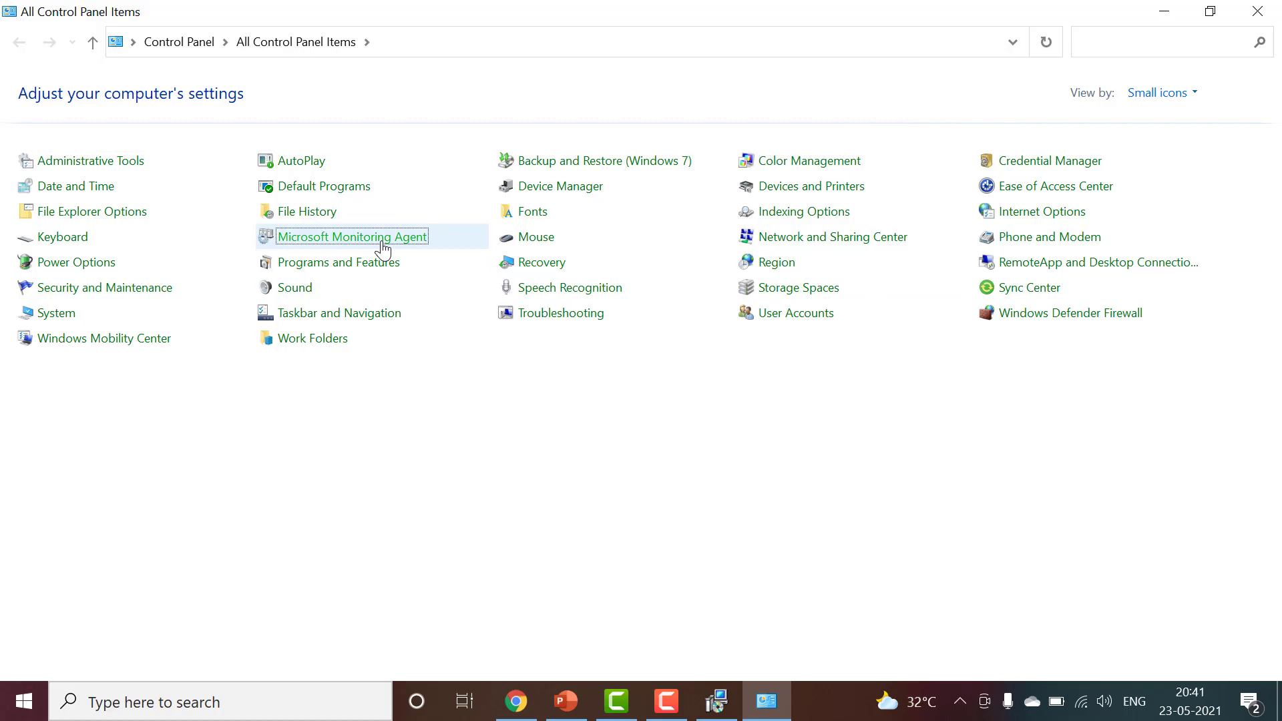
left_click(383, 249)
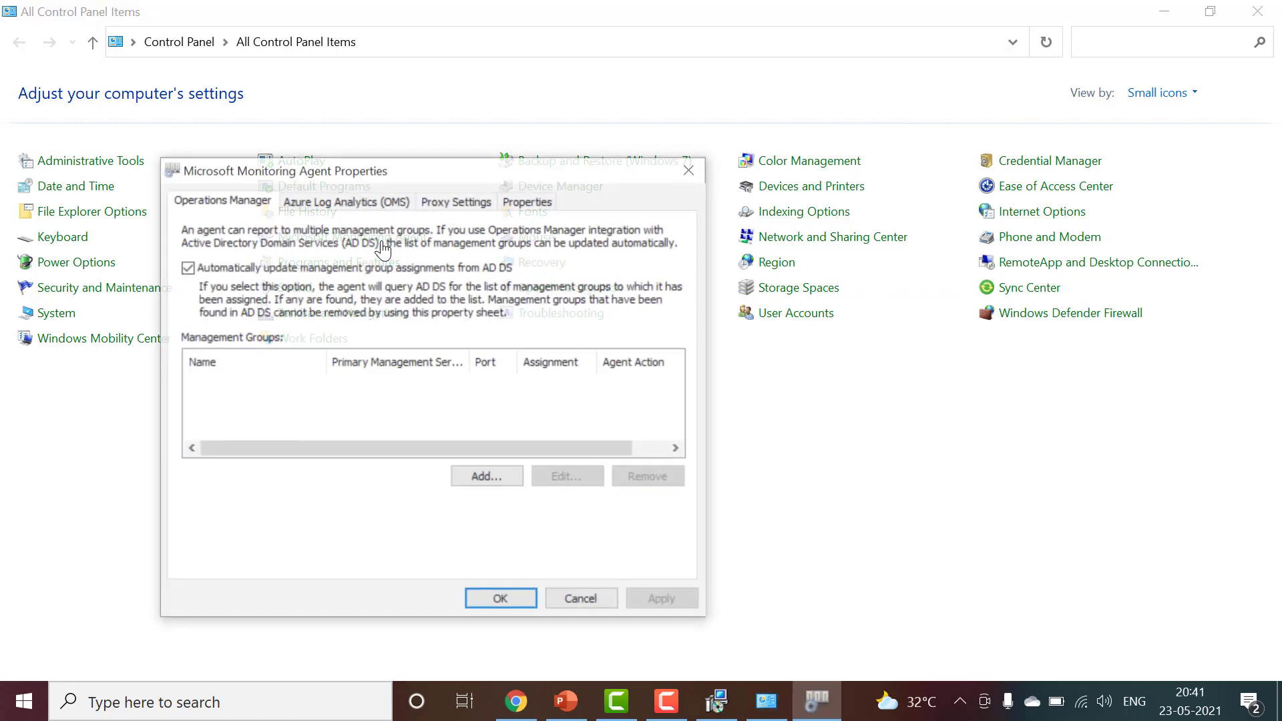
left_click(313, 202)
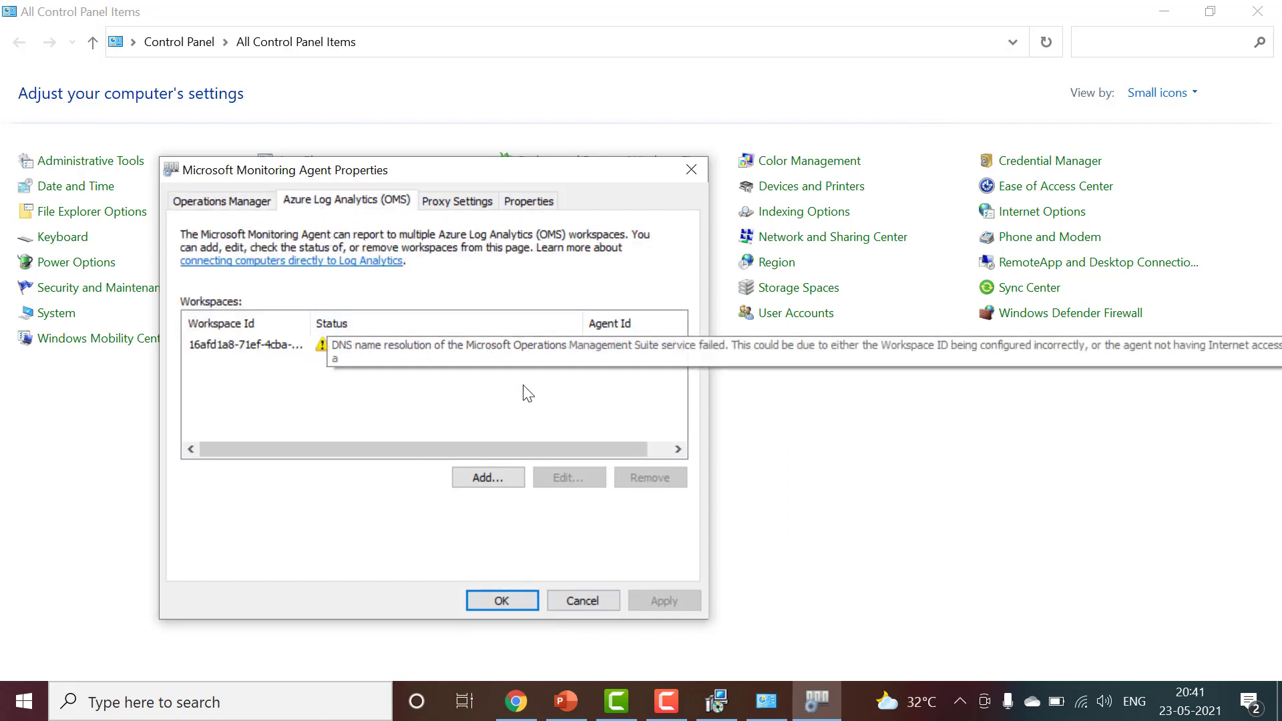
Widen the Workspace Id column and examine the workspace already listed in the agent's properties
left_click_drag(311, 323, 520, 324)
left_click(283, 344)
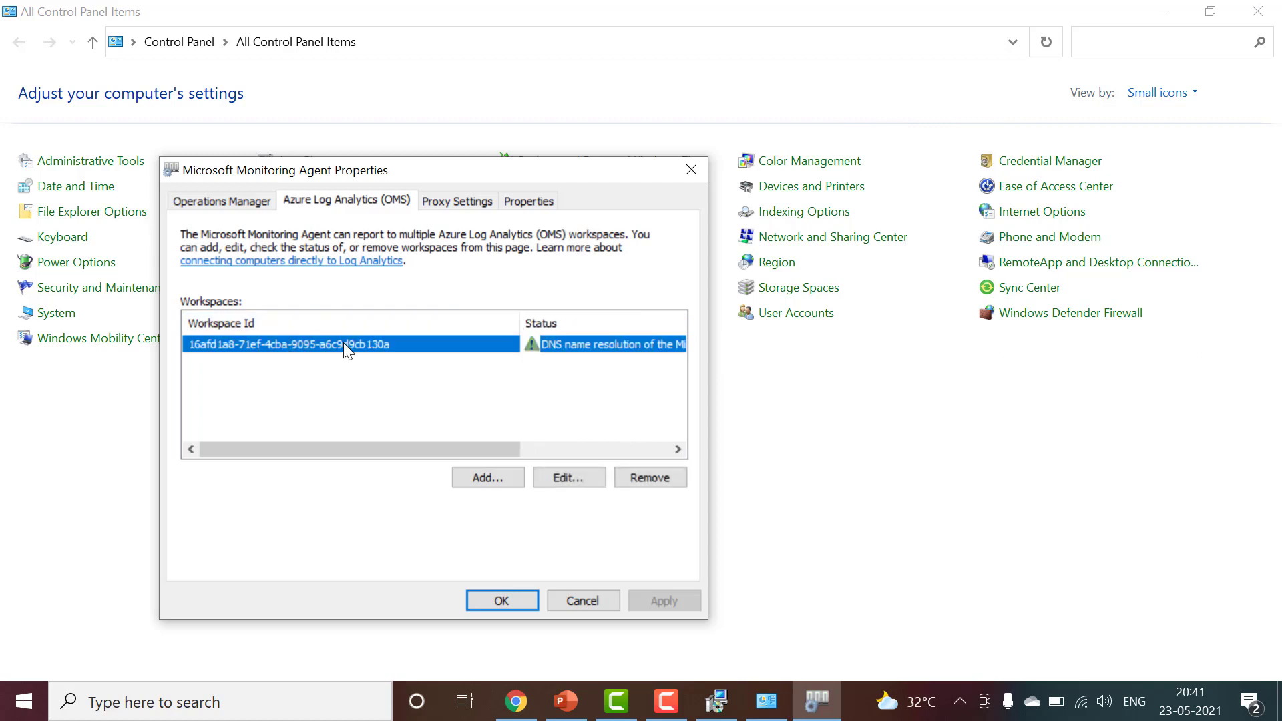
left_click_drag(492, 447, 287, 367)
Retry the agent upgrade from the Files in Use prompt and cancel the Microsoft Monitoring Agent Properties window
left_click(716, 701)
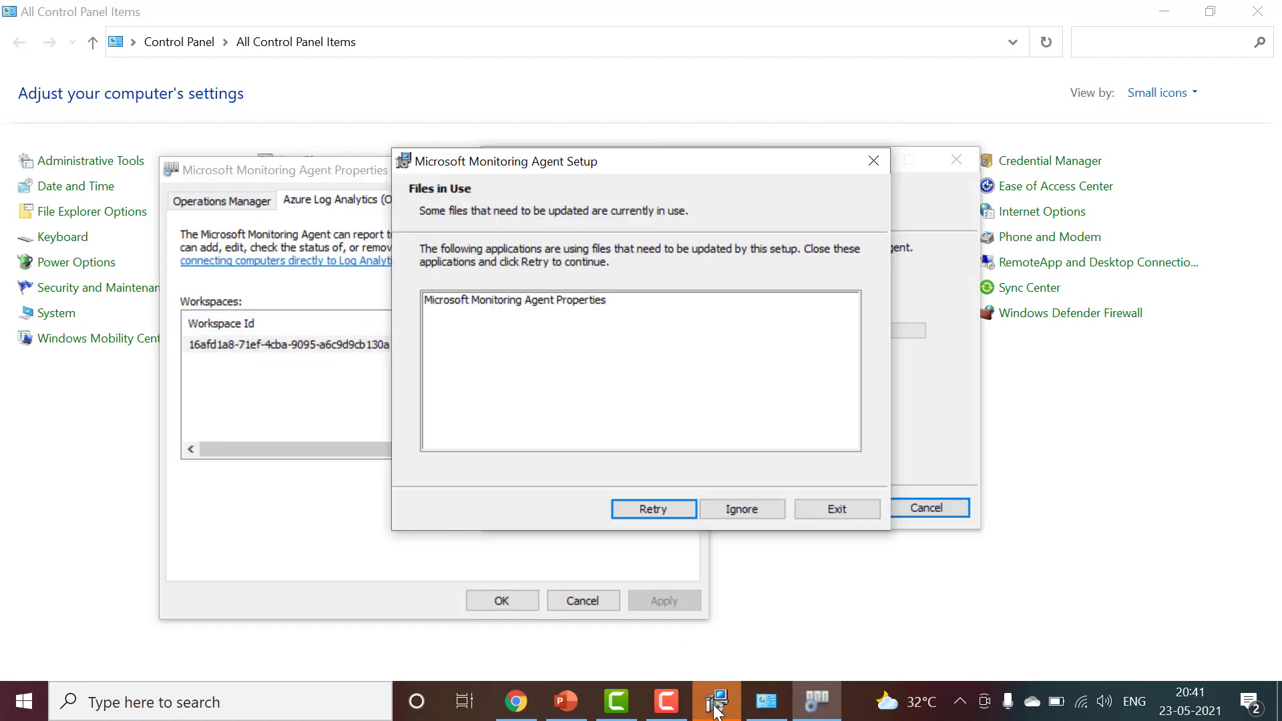
left_click(669, 507)
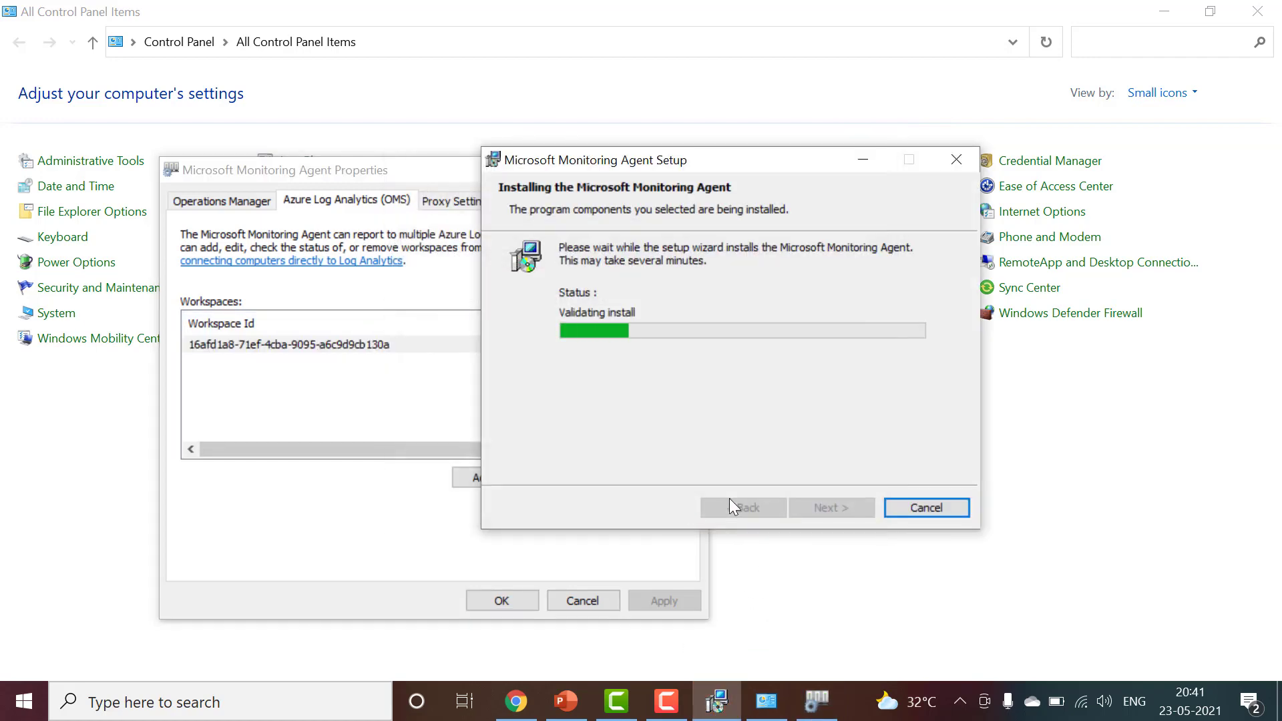
left_click(816, 704)
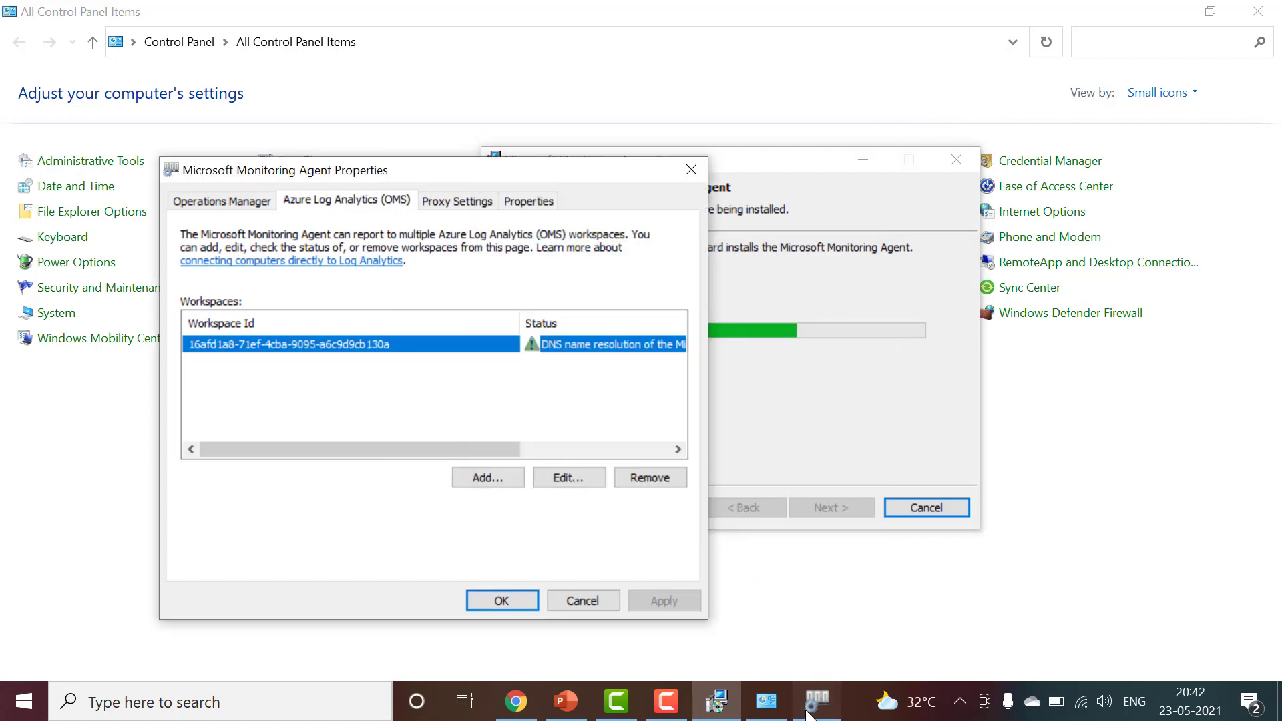
left_click(592, 602)
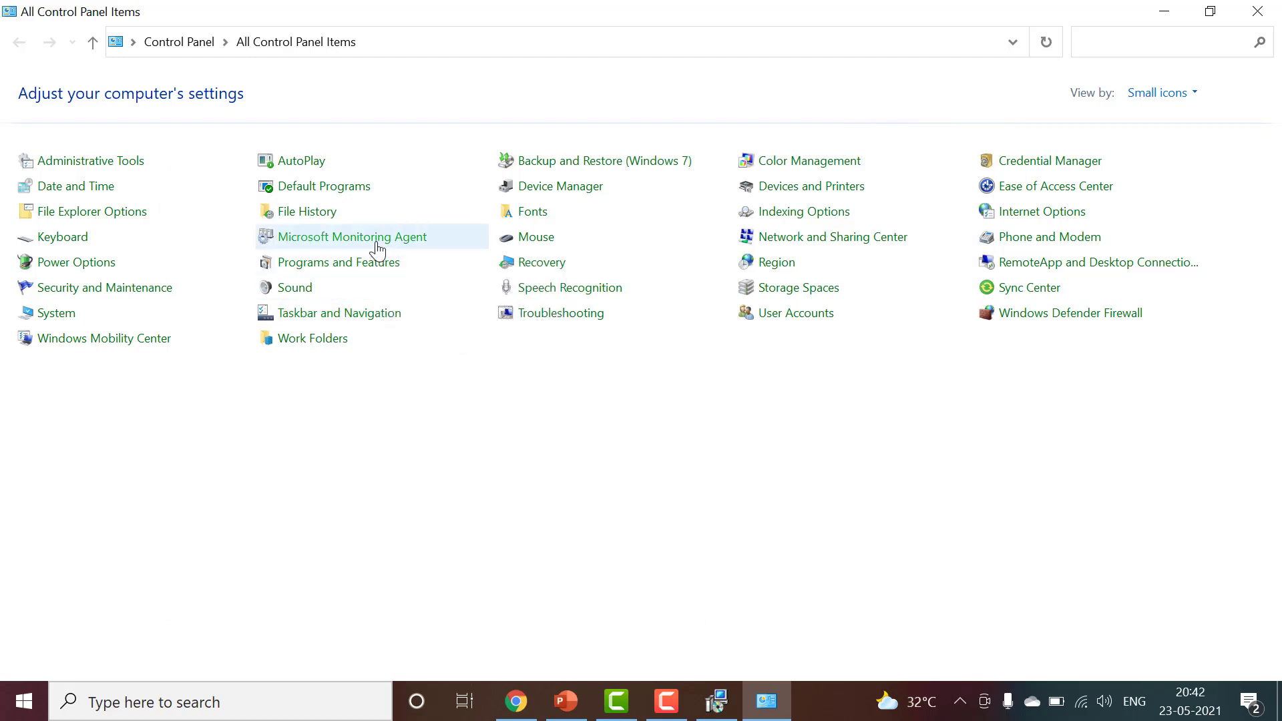
Open the form for adding a workspace in the agent's Azure Log Analytics (OMS) settings and ignore the setup's Files in Use prompt
left_click(375, 247)
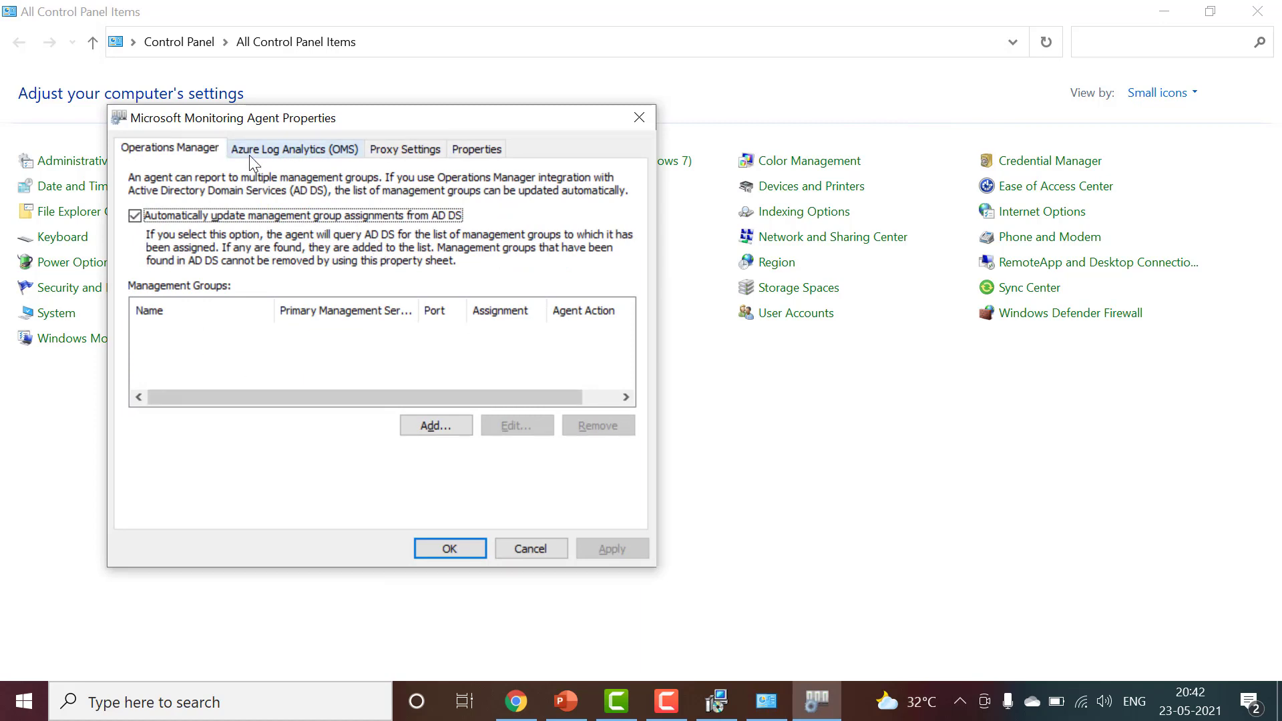
left_click(251, 151)
left_click(429, 425)
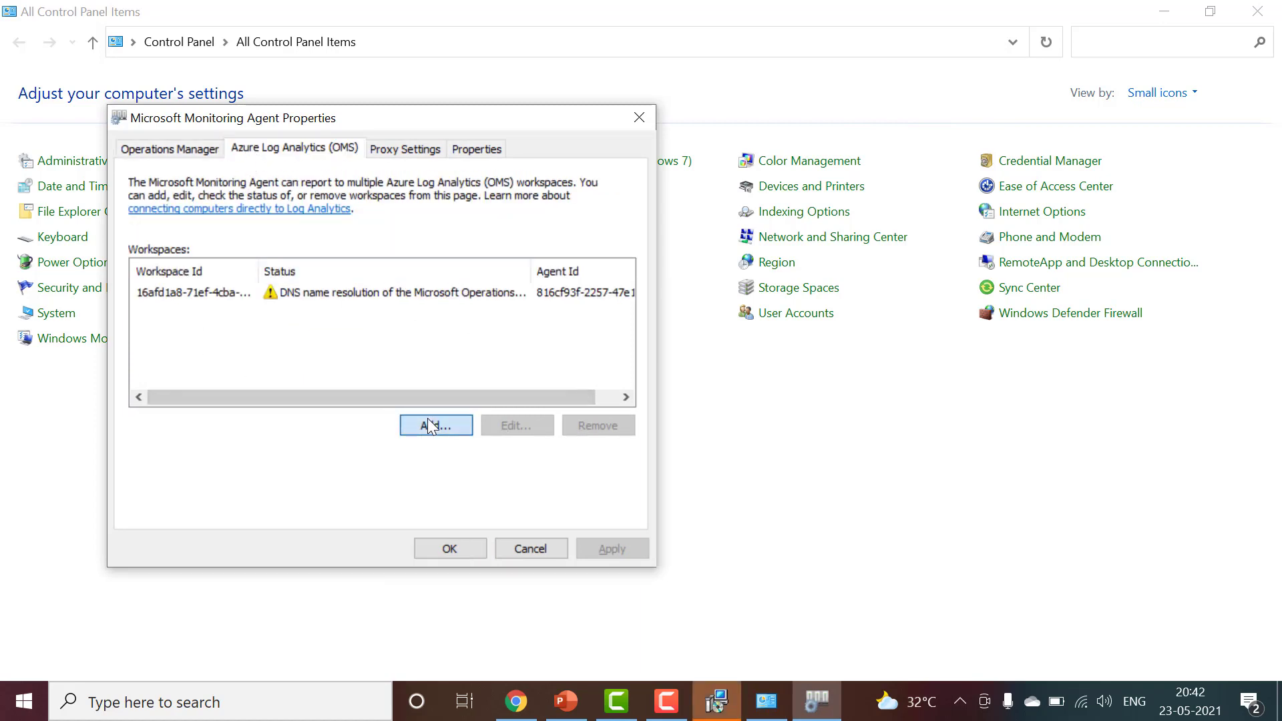
left_click(716, 707)
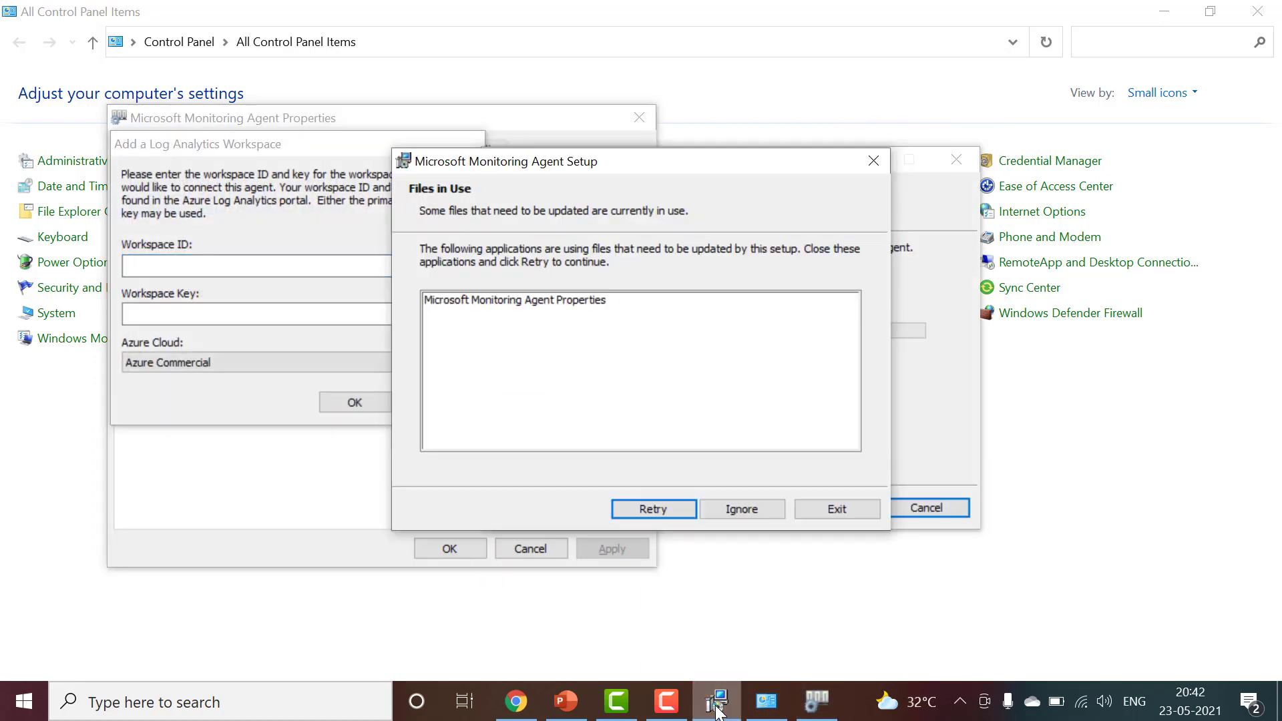
left_click(739, 507)
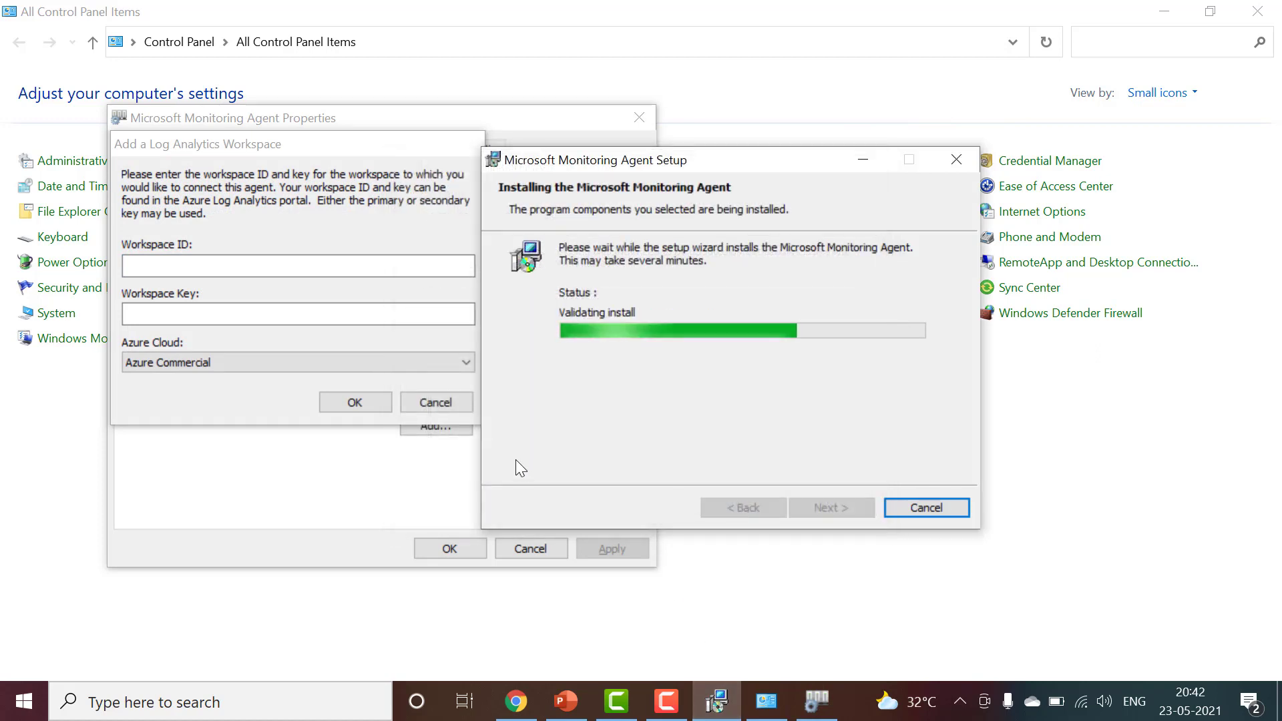
Copy the SC200 workspace ID from the Azure portal and paste it as the Workspace ID in a fresh Add a Log Analytics Workspace form
left_click(285, 265)
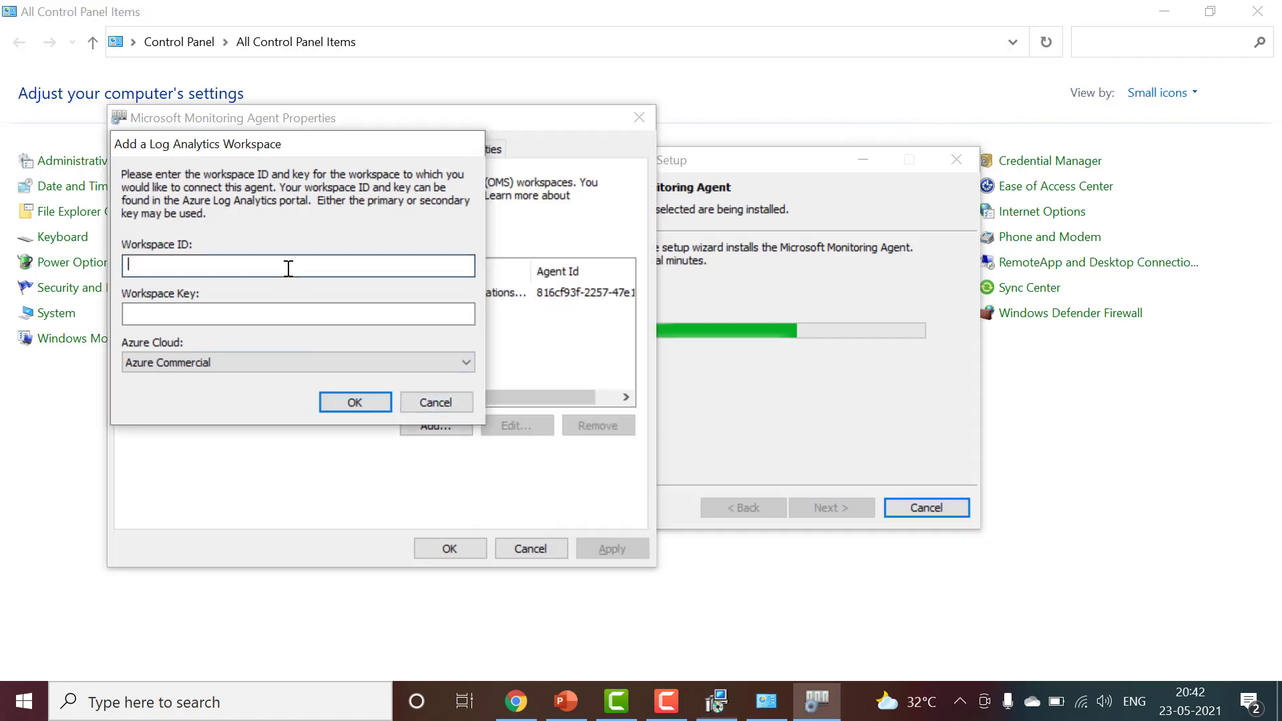
left_click(434, 404)
left_click(445, 429)
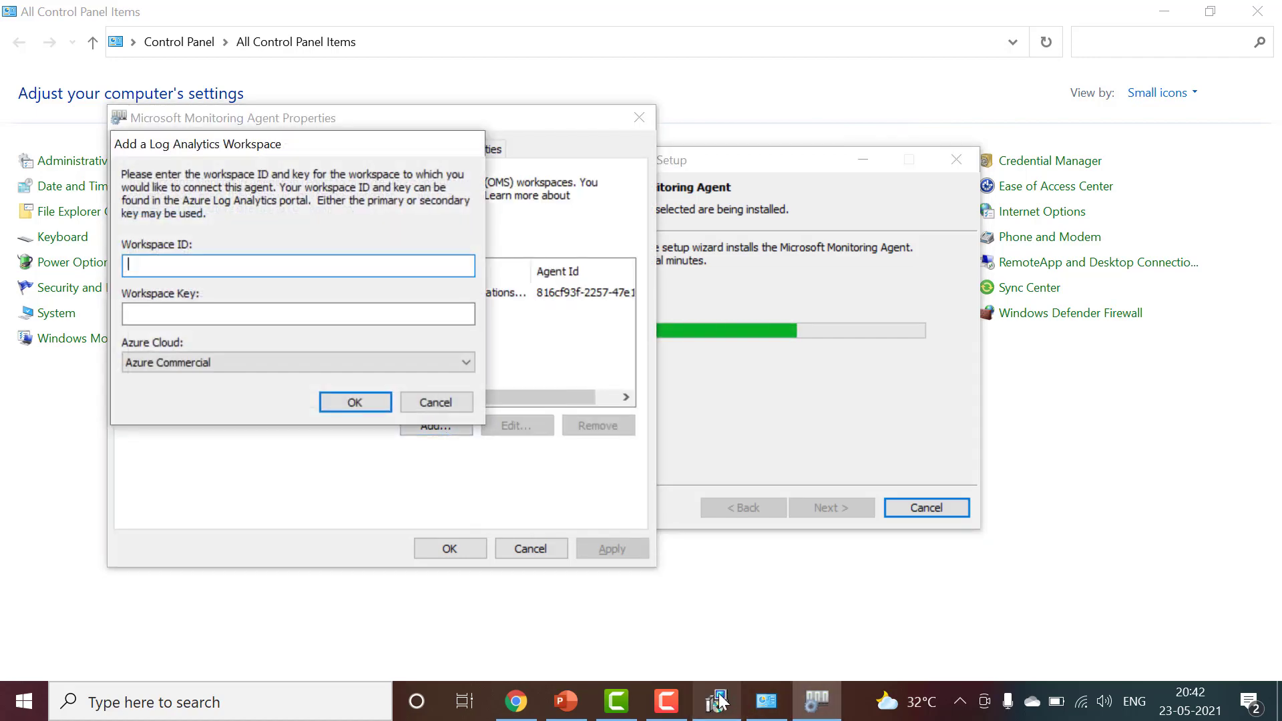
left_click(512, 707)
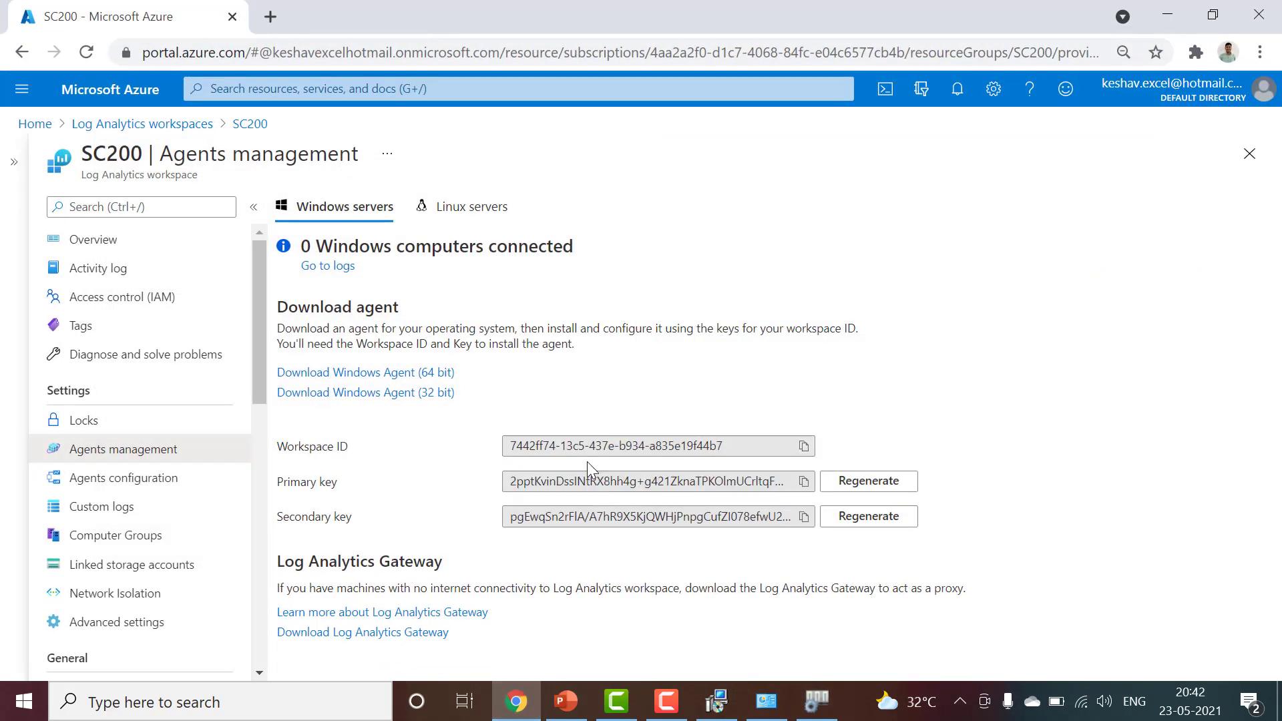
left_click(587, 454)
key("ctrl+a")
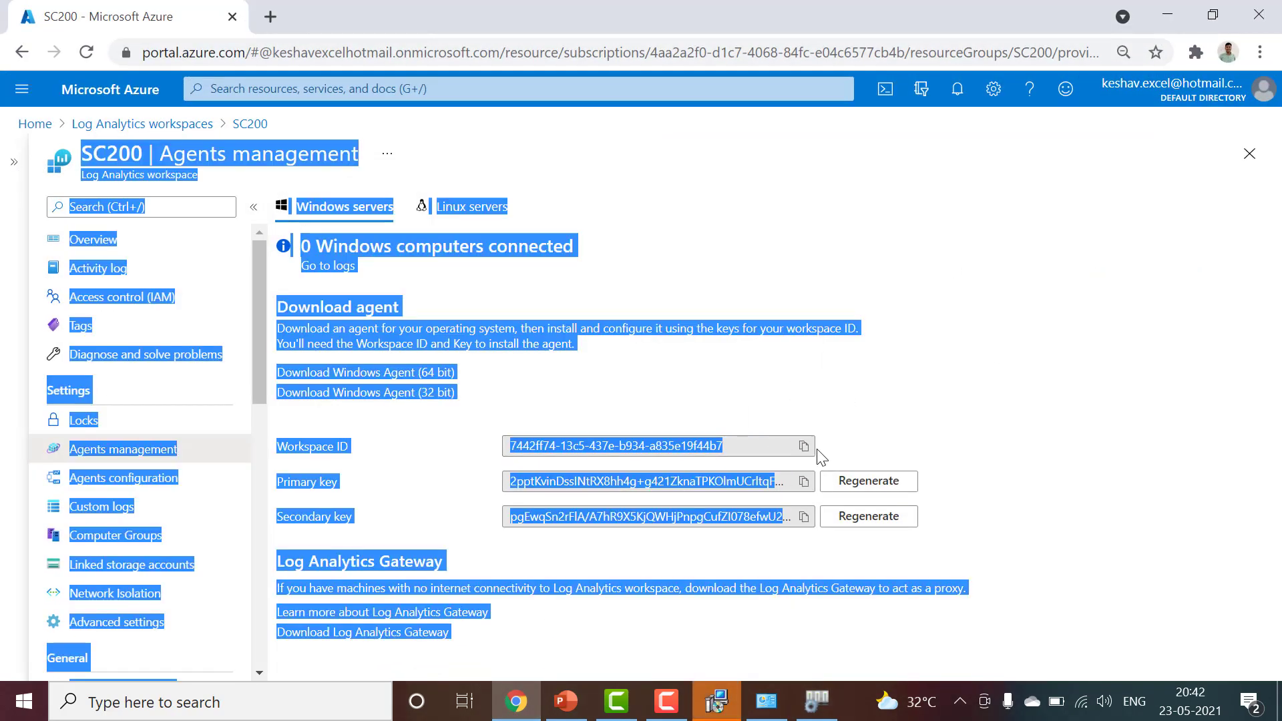
left_click(803, 445)
double_click(764, 451)
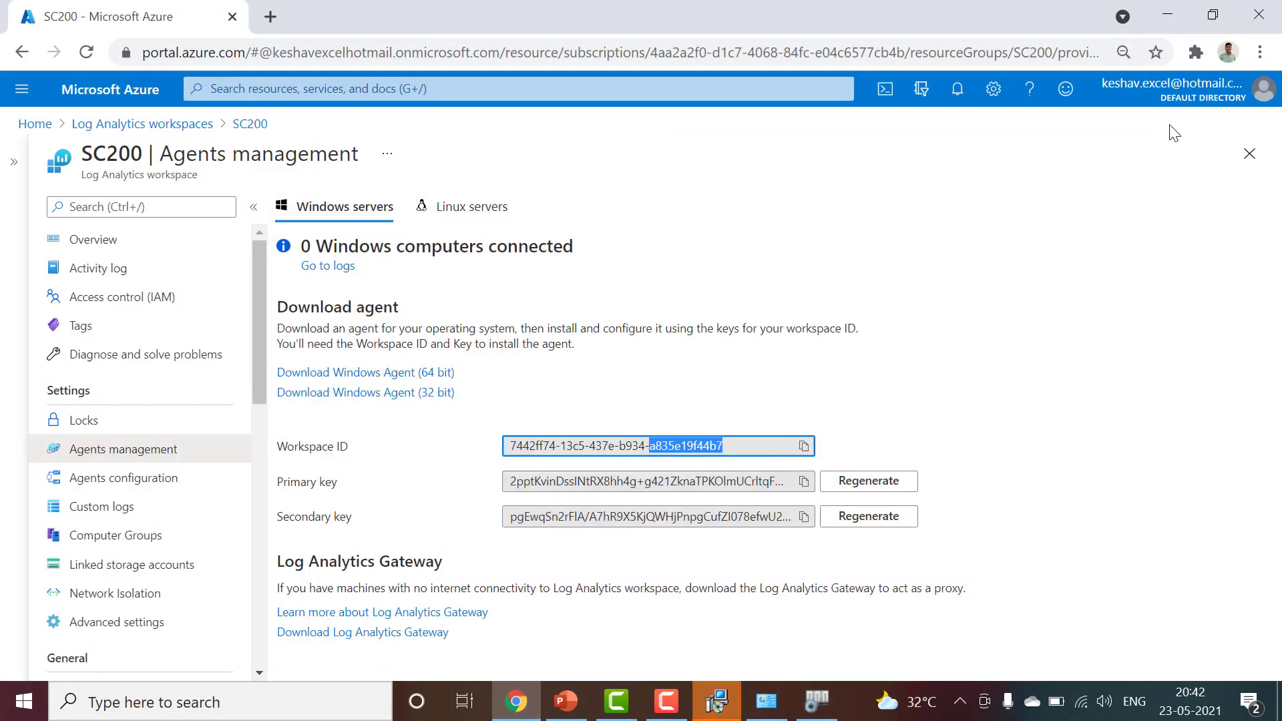
left_click(1167, 15)
key("ctrl+v")
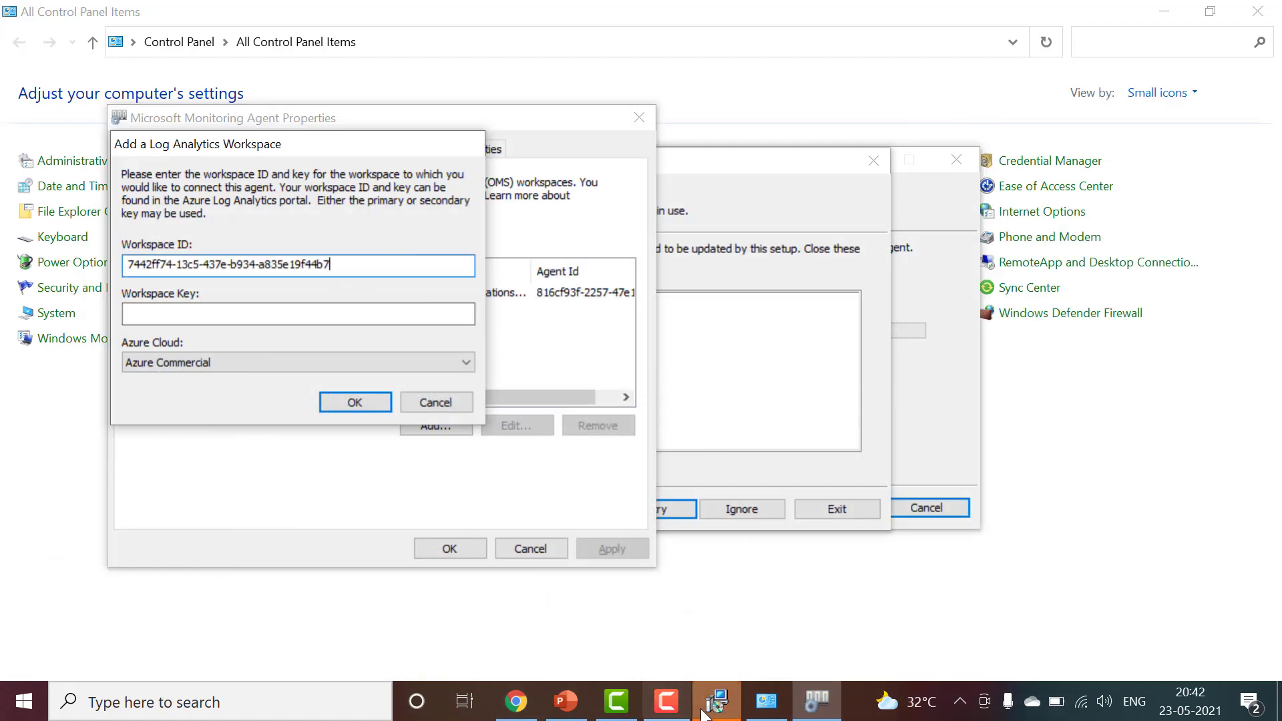
Copy the SC200 primary key from the Azure portal, paste it as the Workspace Key, and add and apply the workspace
left_click(514, 712)
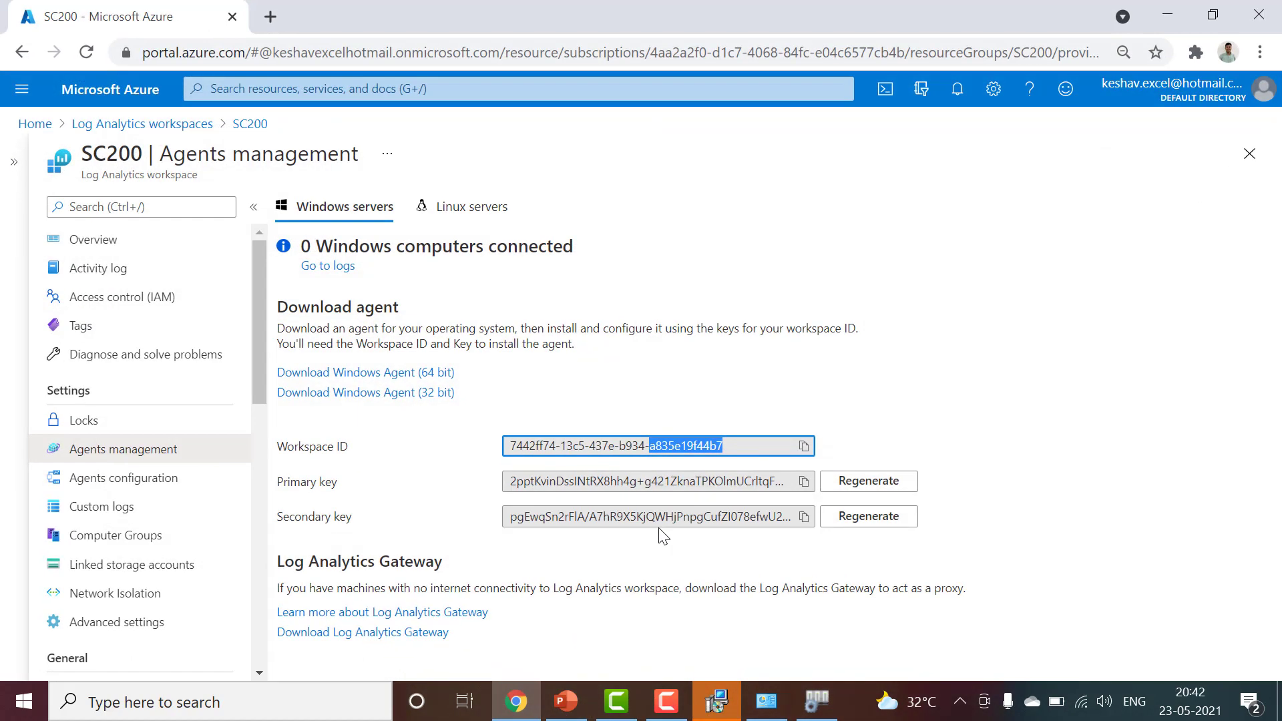
left_click(662, 485)
triple_click(664, 486)
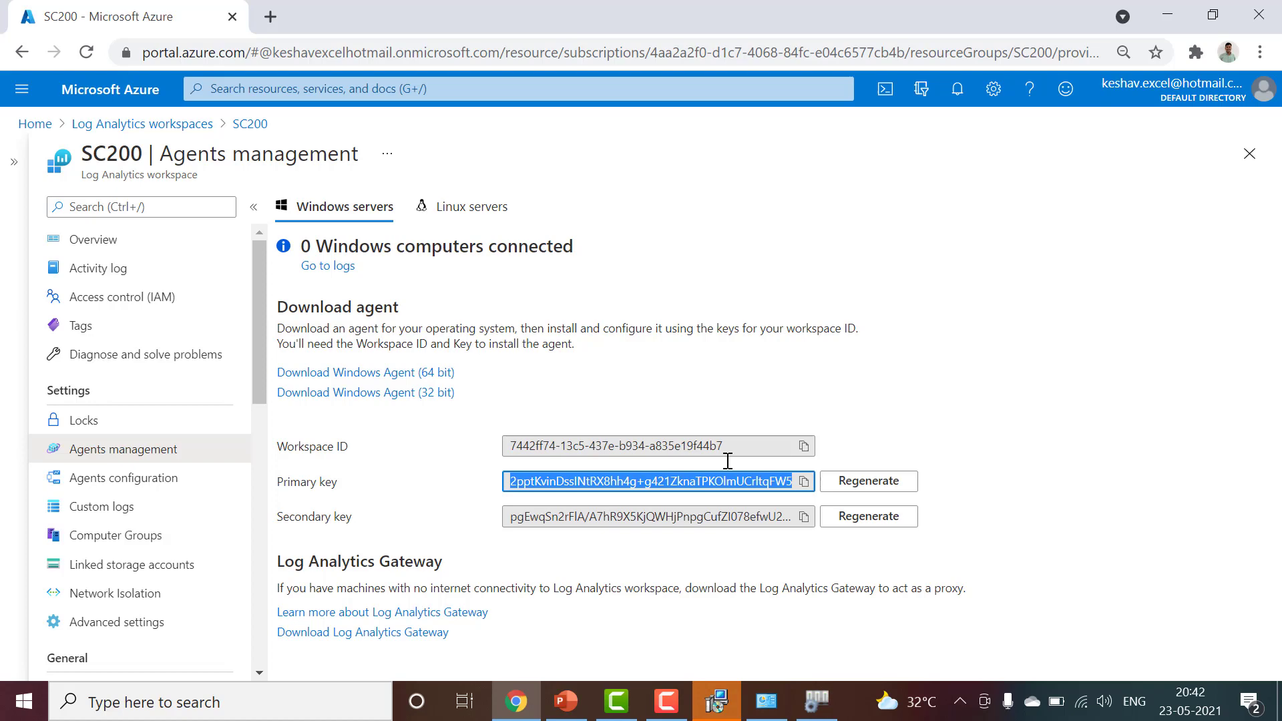
left_click(1165, 18)
left_click(369, 312)
key("ctrl+v")
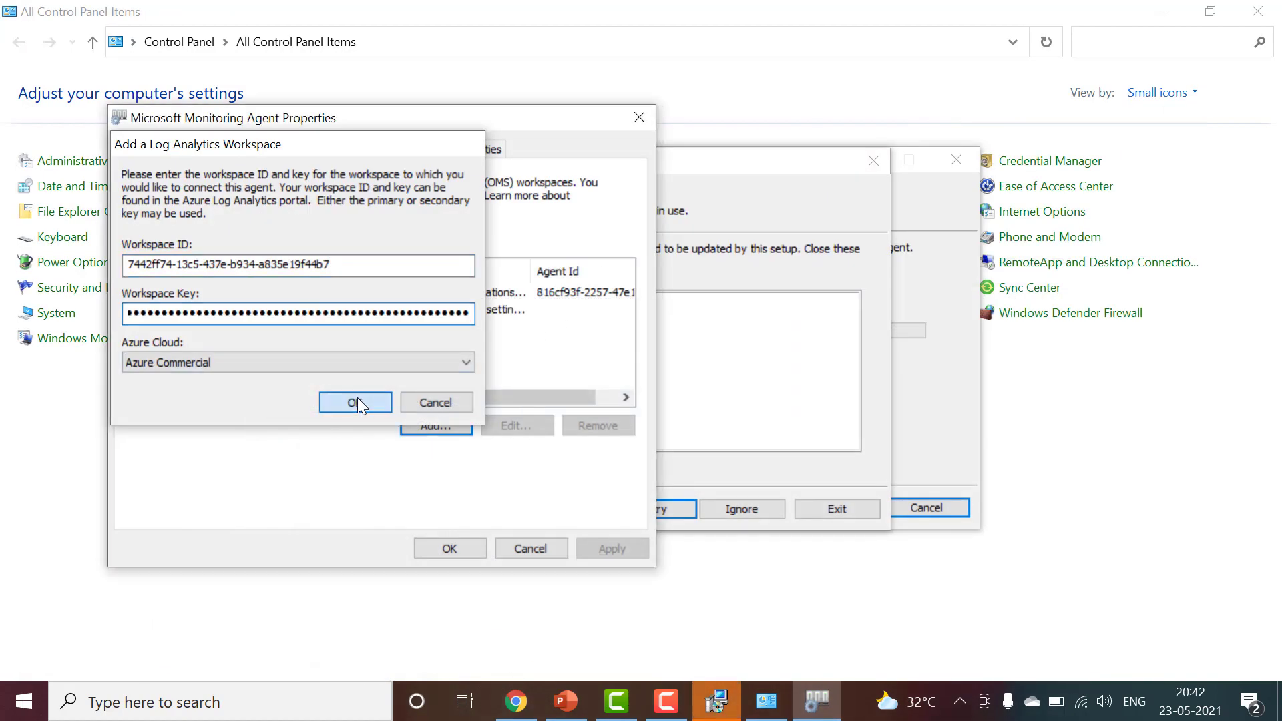
left_click(358, 400)
left_click(605, 549)
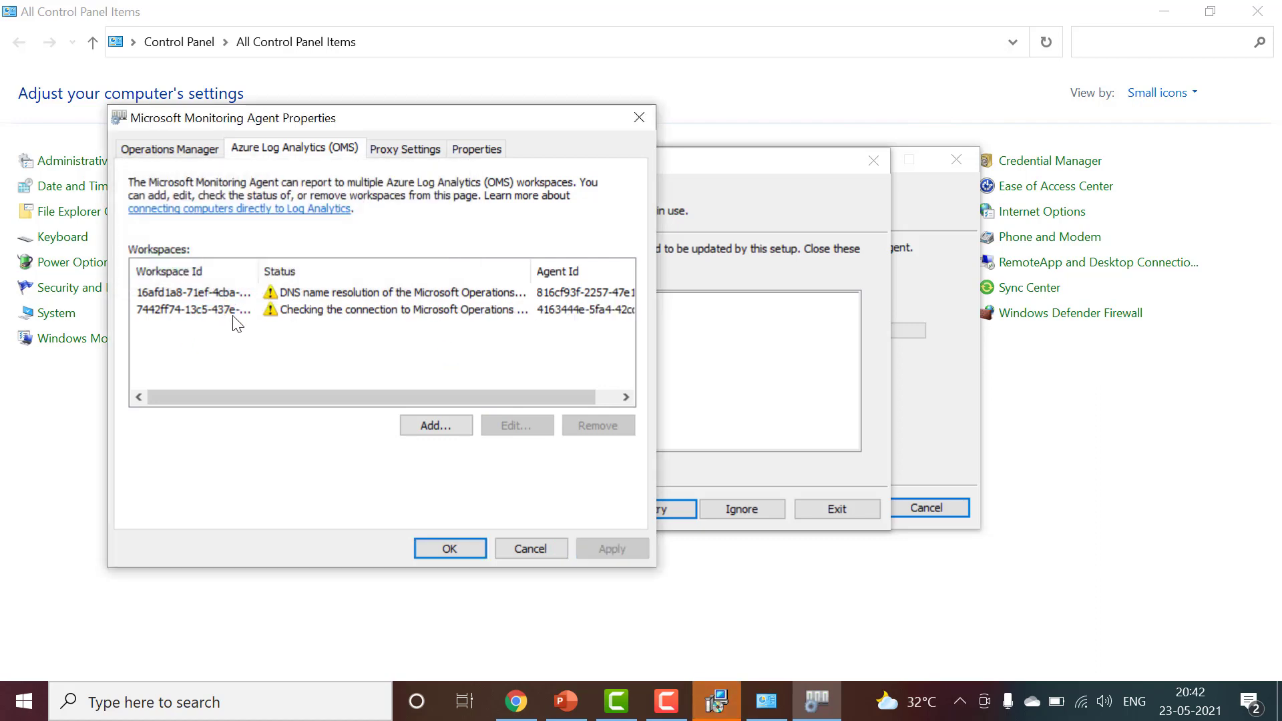
Confirm the agent properties, retry the upgrade from the Files in Use prompt, and minimize the Control Panel
left_click(444, 547)
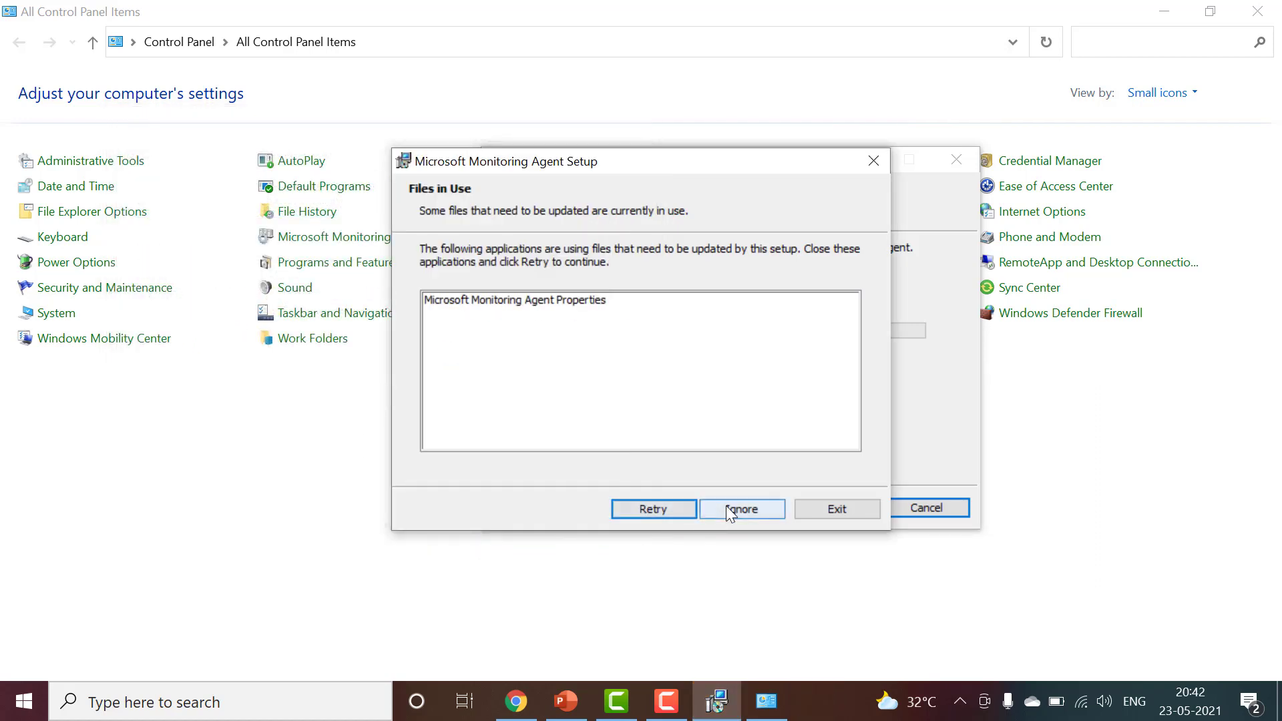
left_click(660, 508)
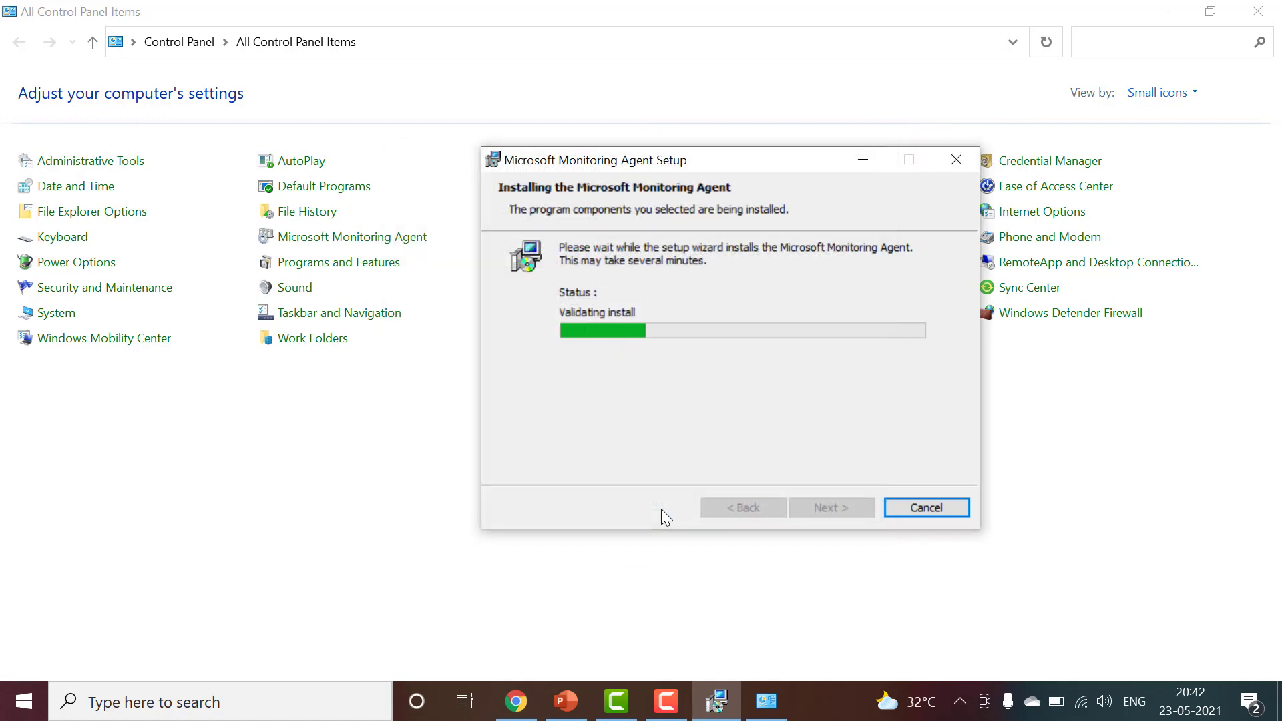
left_click(1164, 11)
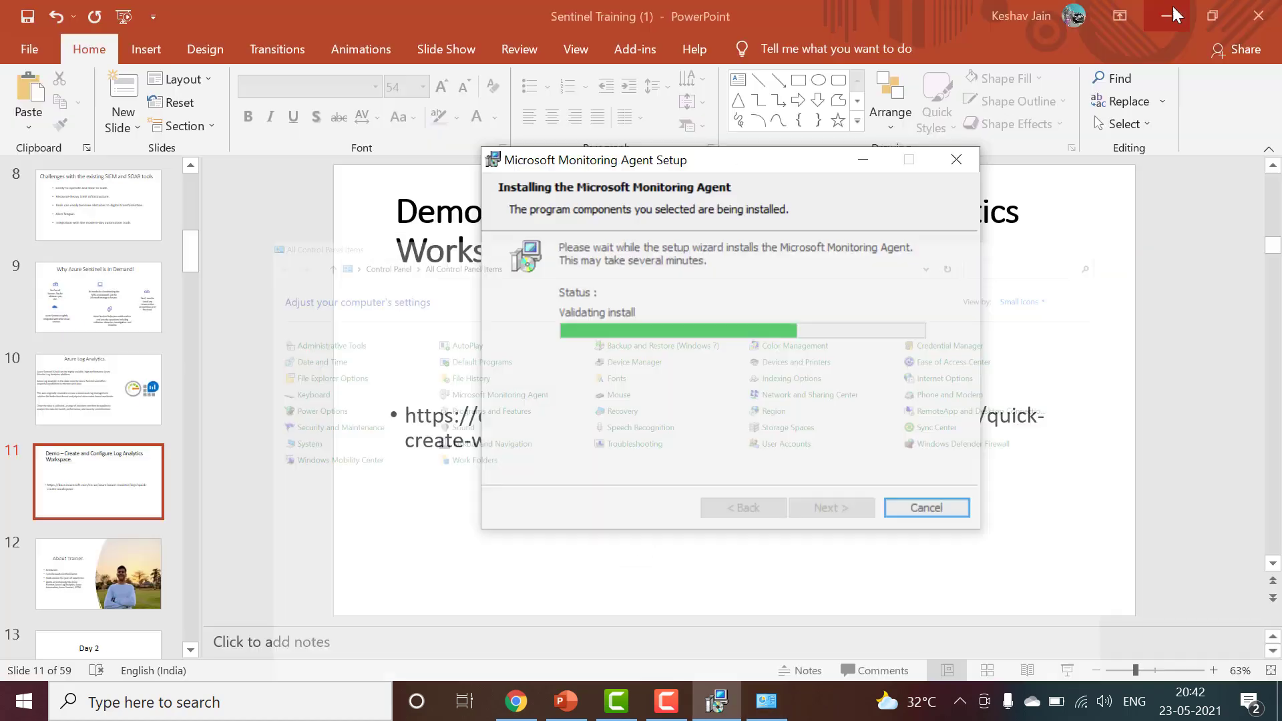
Switch to the Azure portal and examine the workspace ID and primary key for Windows servers
left_click(516, 701)
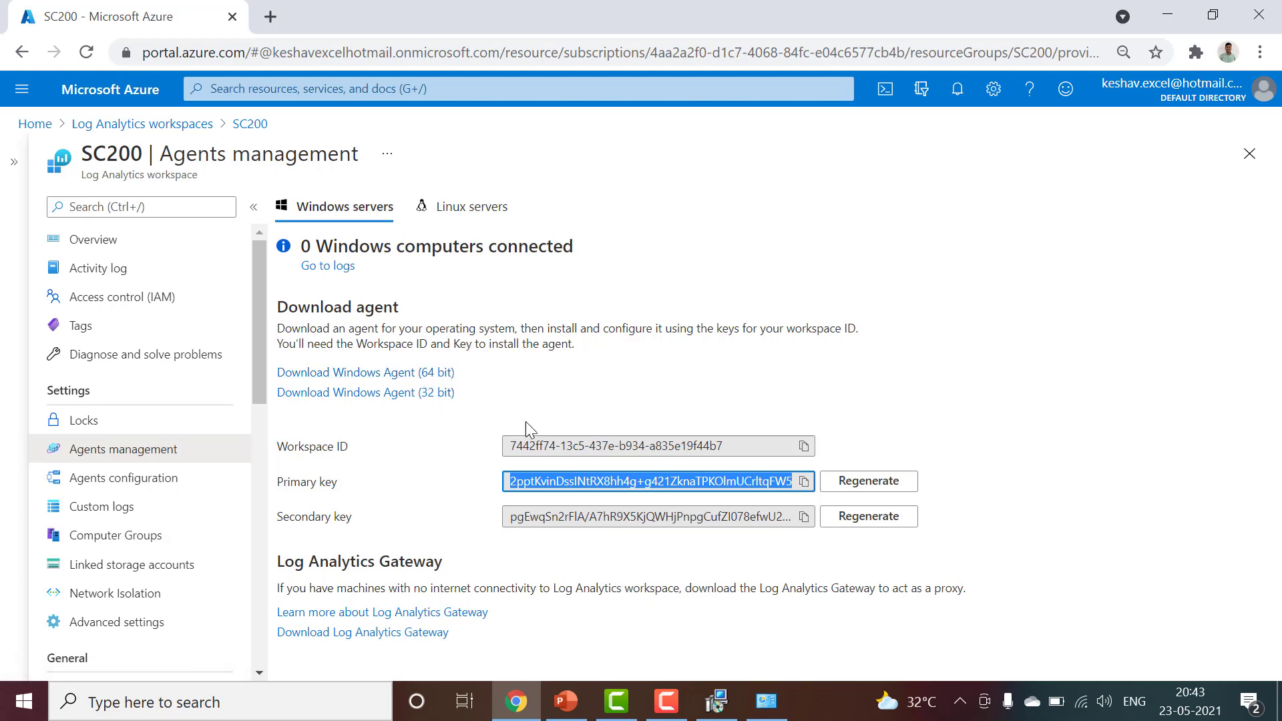
triple_click(530, 445)
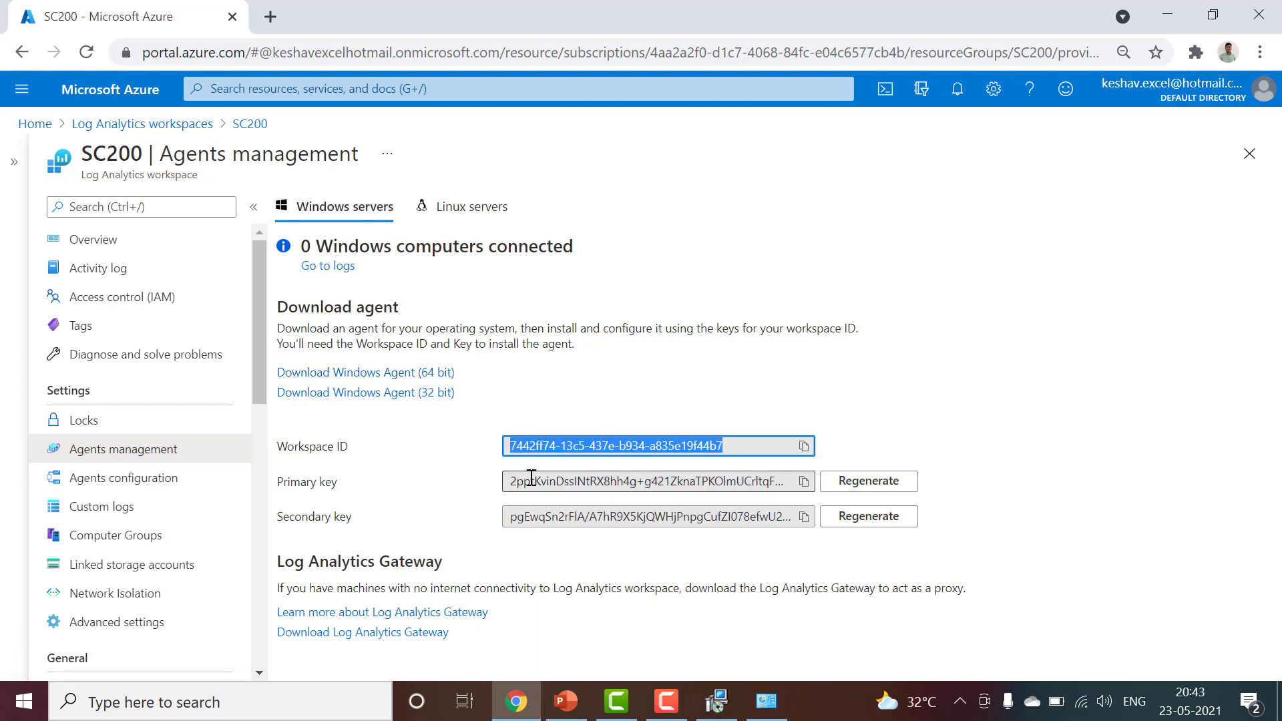
double_click(530, 478)
triple_click(520, 446)
left_click(525, 476)
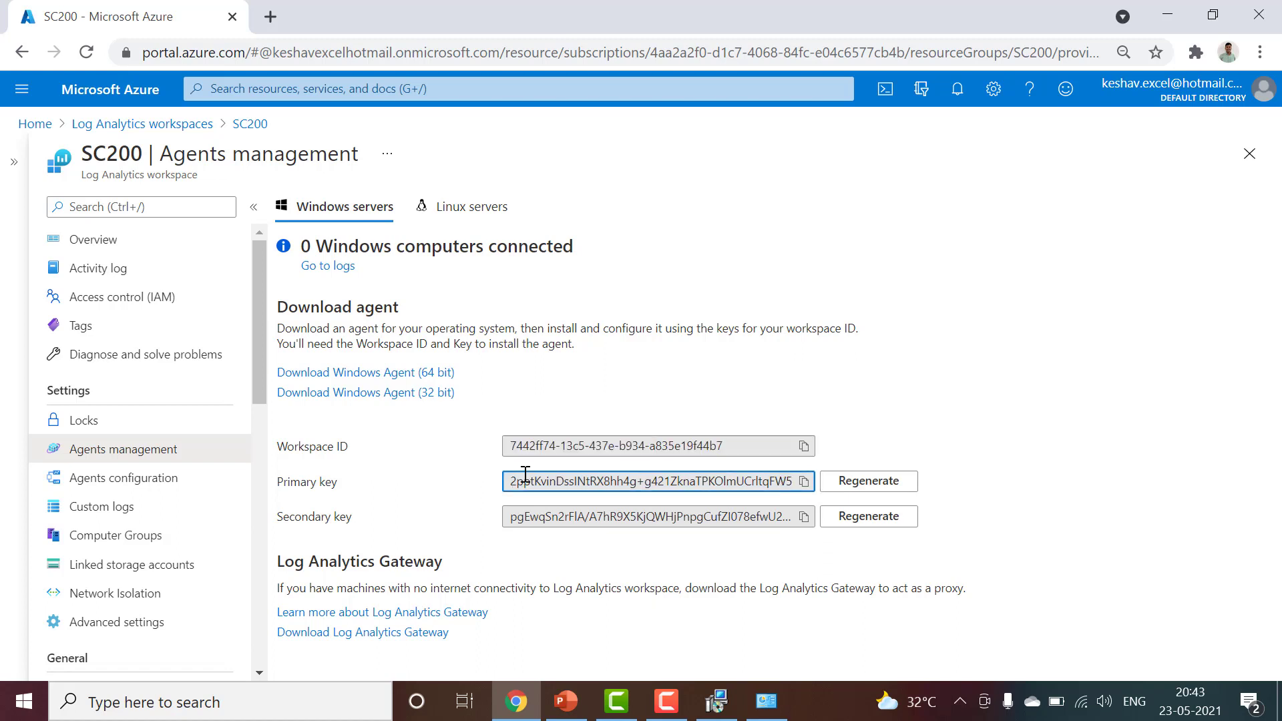
Copy the Linux agent onboarding command containing the workspace key, paste it into a new Notepad document, and move the Notepad window into view
left_click(458, 214)
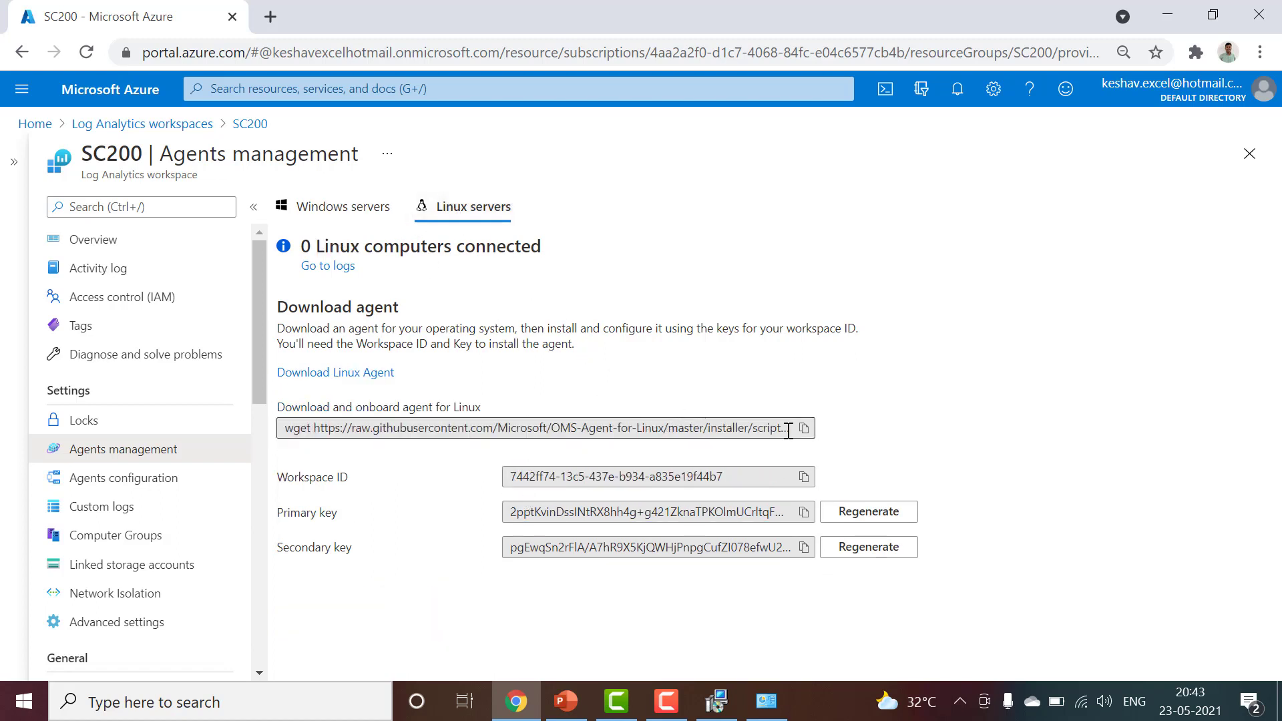
left_click(803, 428)
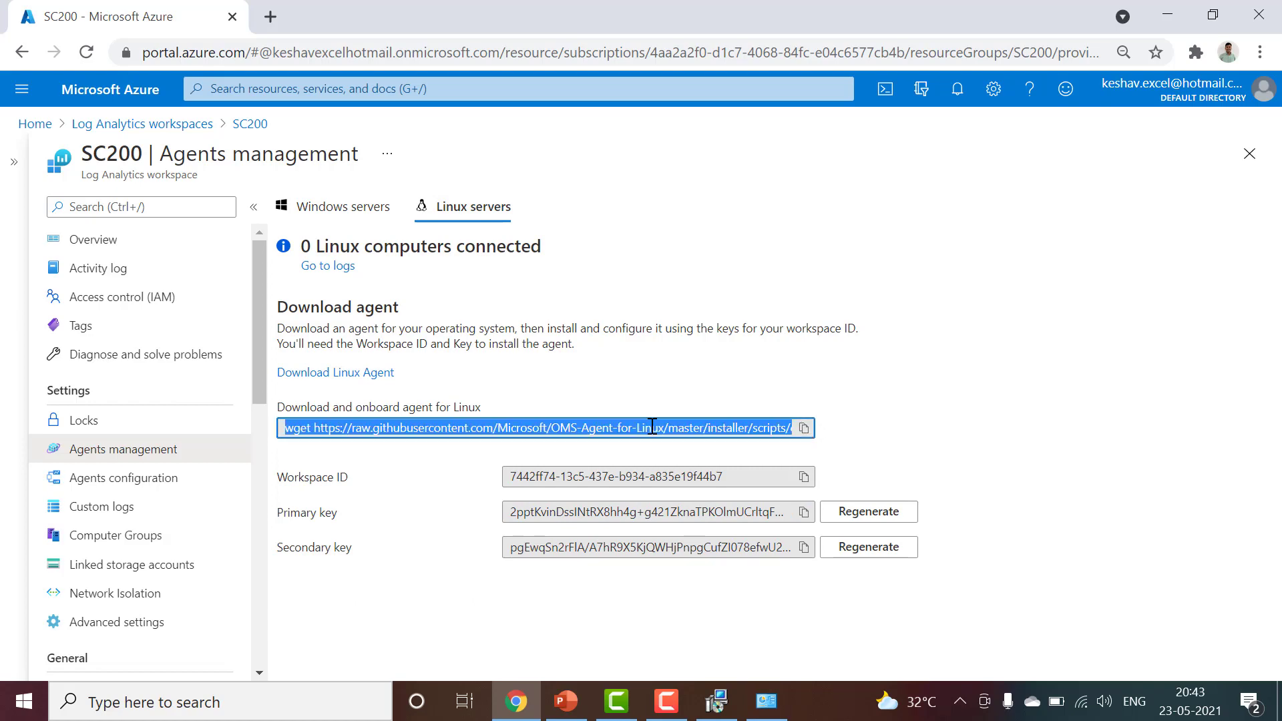
key("super+r")
type("not")
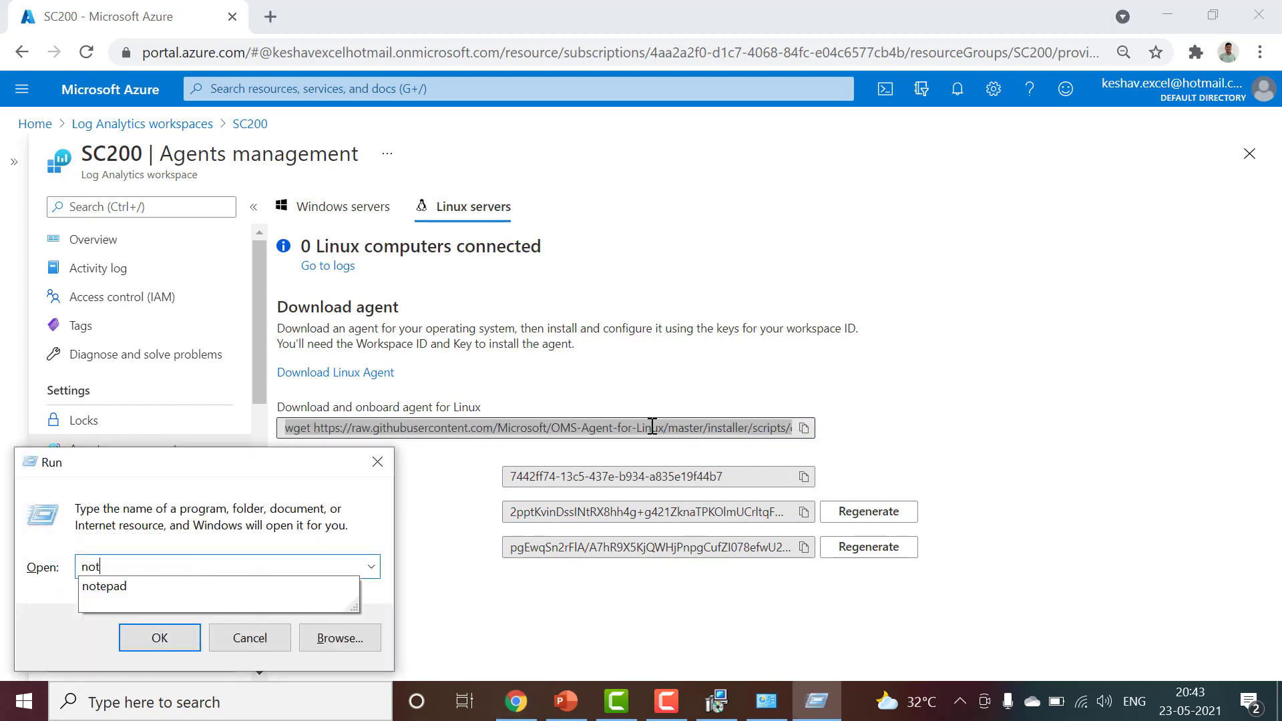
key("Down")
key("Return")
key("ctrl+v")
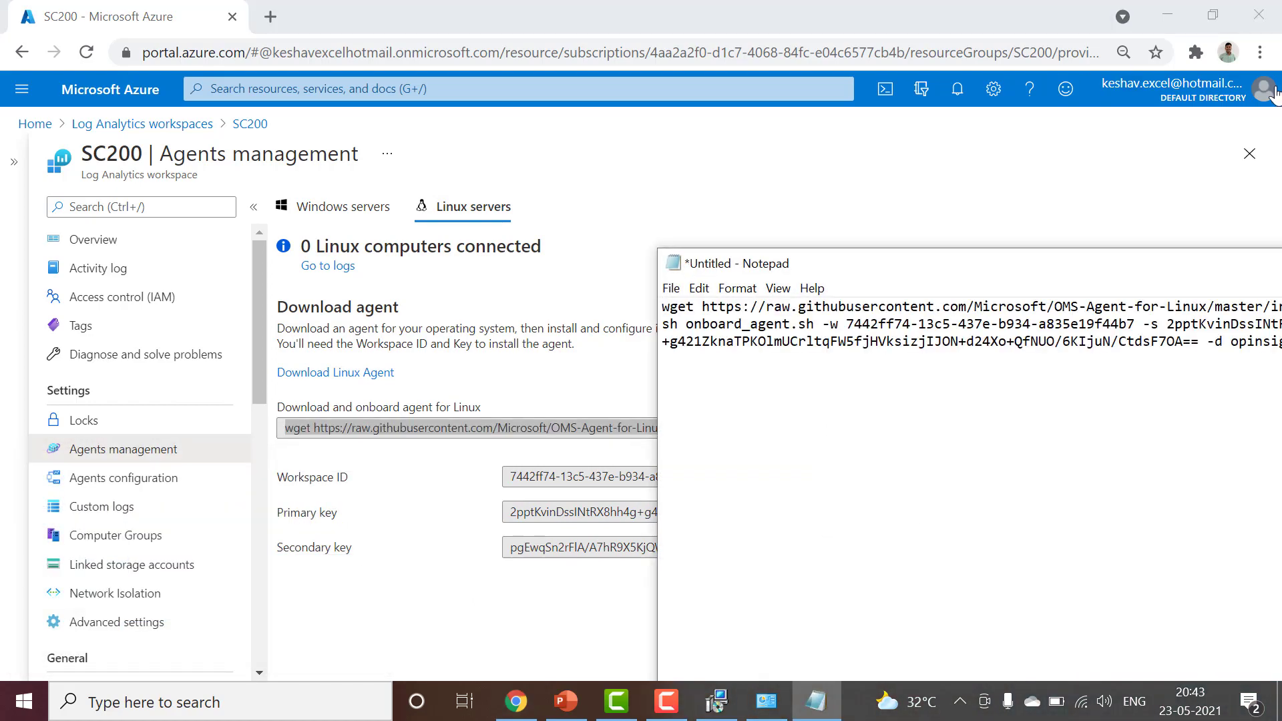
left_click_drag(958, 264, 631, 185)
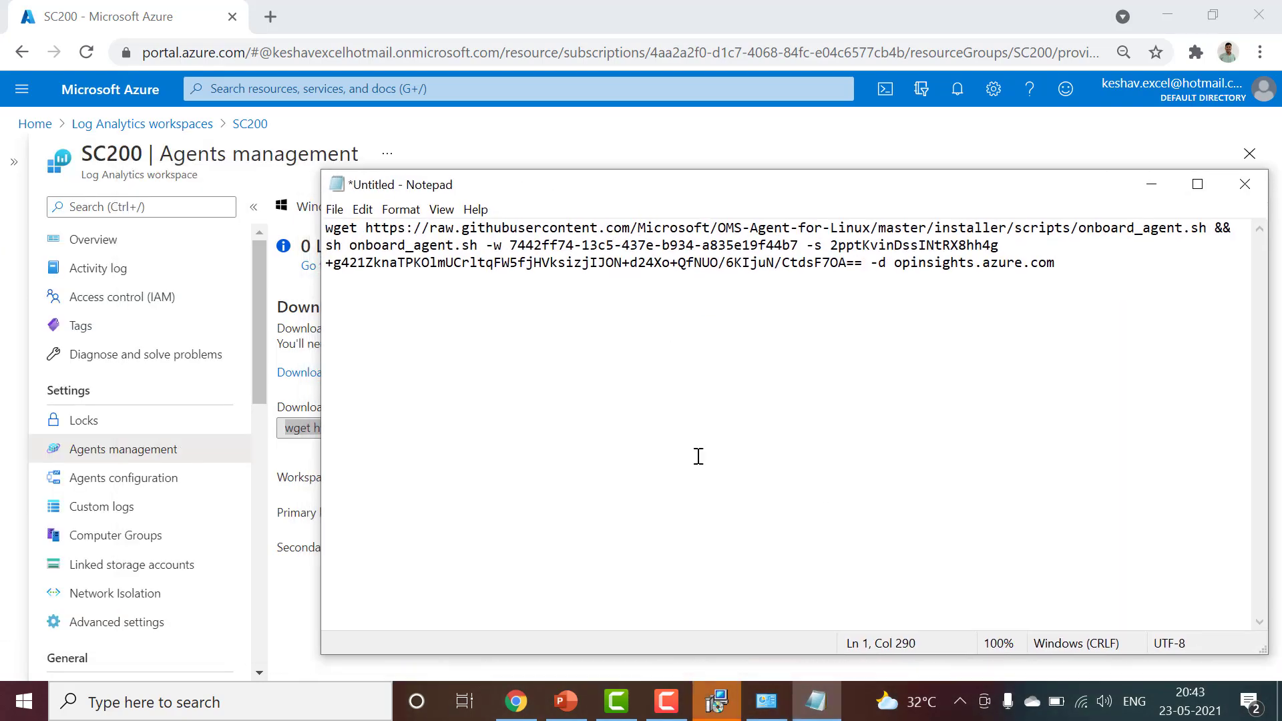
Switch to the Microsoft Monitoring Agent setup wizard and finish it
left_click(722, 705)
left_click(826, 504)
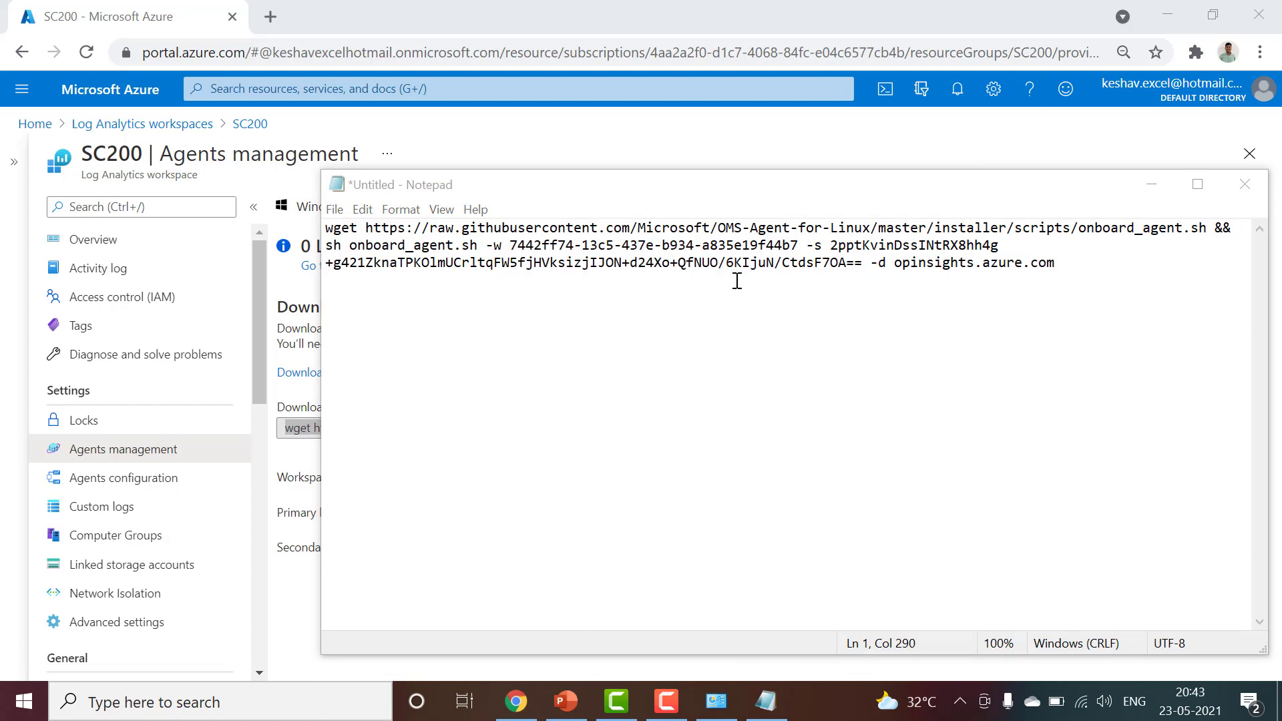
Review the full Linux onboarding command in Notepad and close the document without saving
mouse_move(342, 245)
left_mouse_down()
mouse_move(592, 263)
mouse_move(1114, 259)
mouse_move(480, 178)
mouse_move(406, 277)
mouse_move(334, 247)
mouse_move(366, 251)
left_mouse_up()
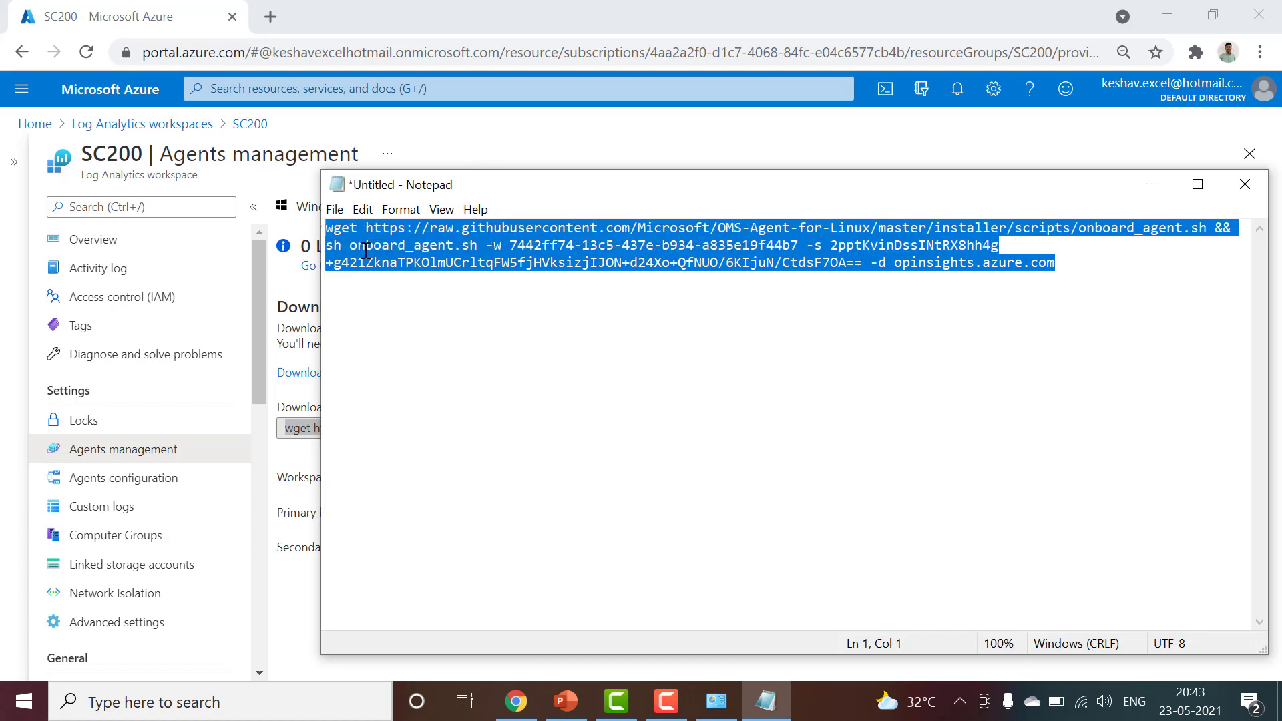
left_click(592, 312)
key("ctrl+a")
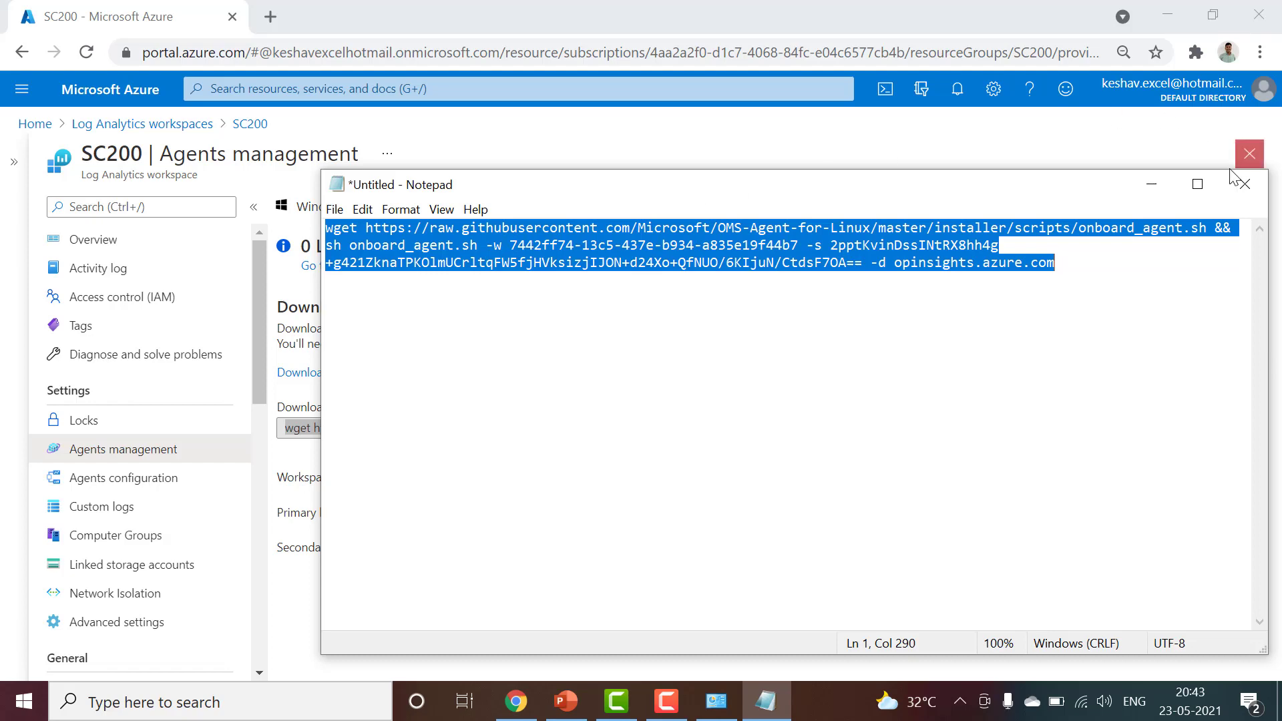
left_click(1244, 184)
left_click(676, 353)
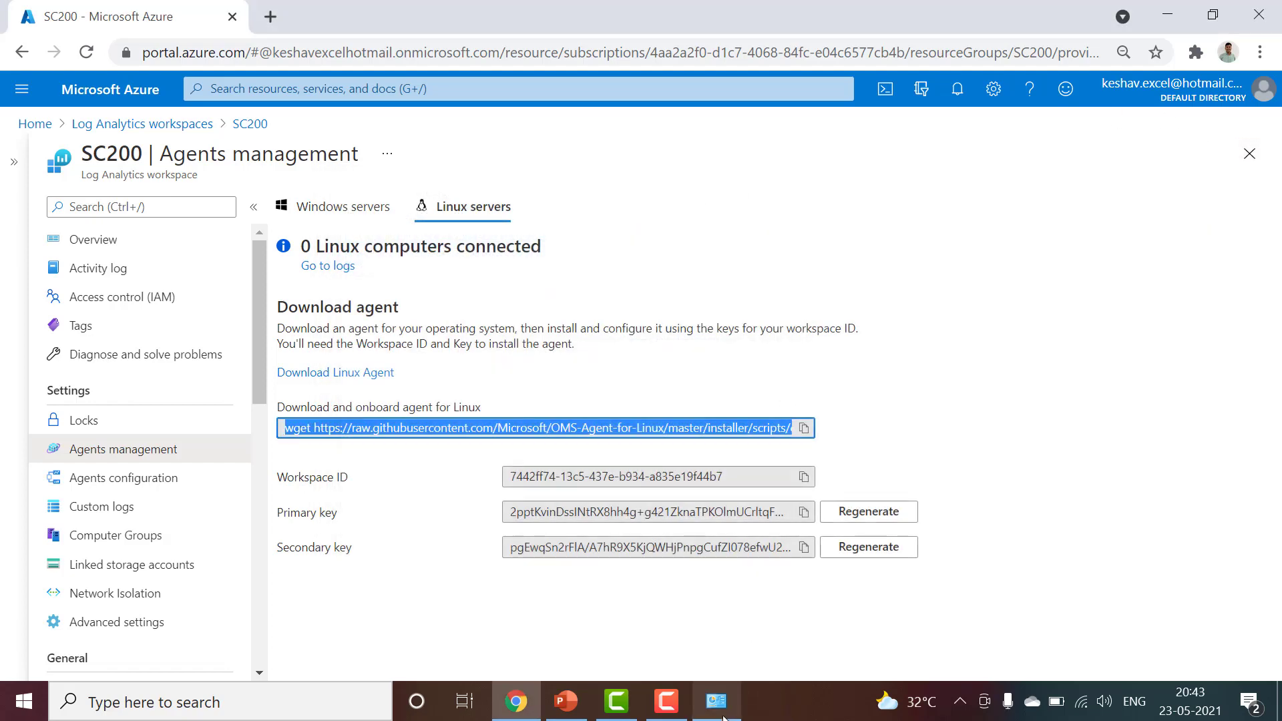
Switch to Control Panel, open the Microsoft Monitoring Agent's Azure Log Analytics (OMS) settings, and widen the Workspace Id column
left_click(716, 701)
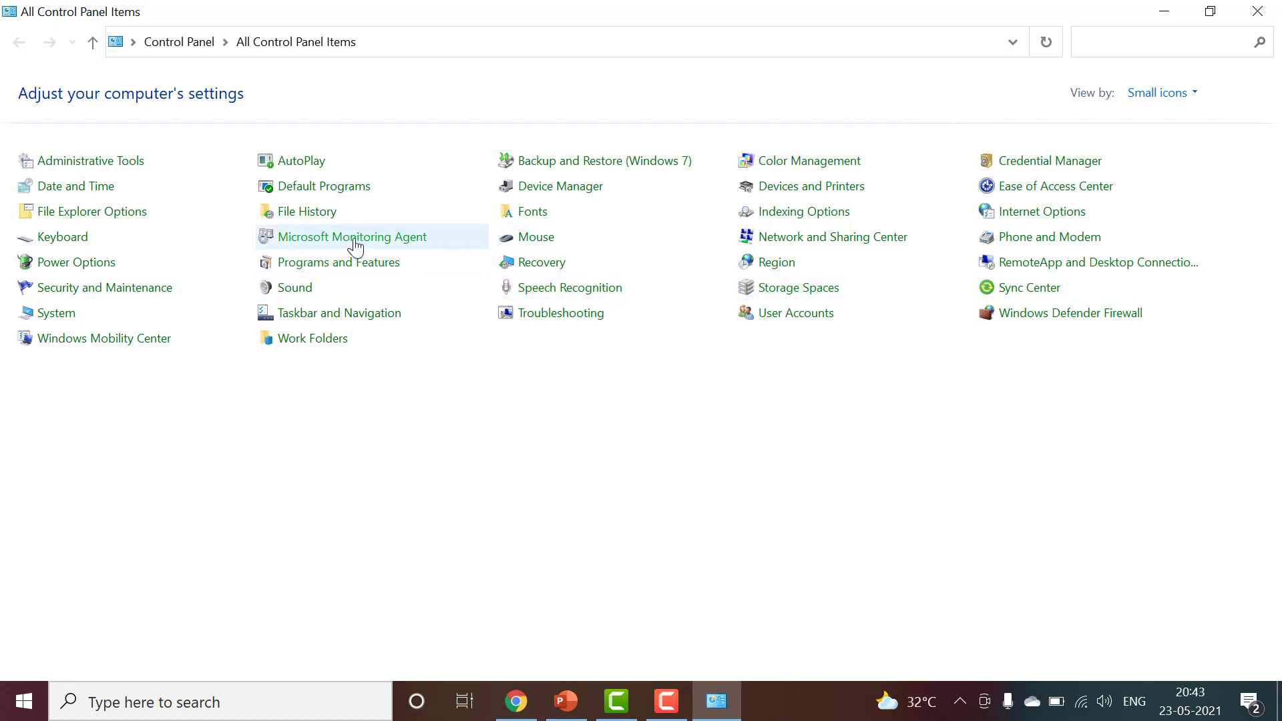
left_click(467, 310)
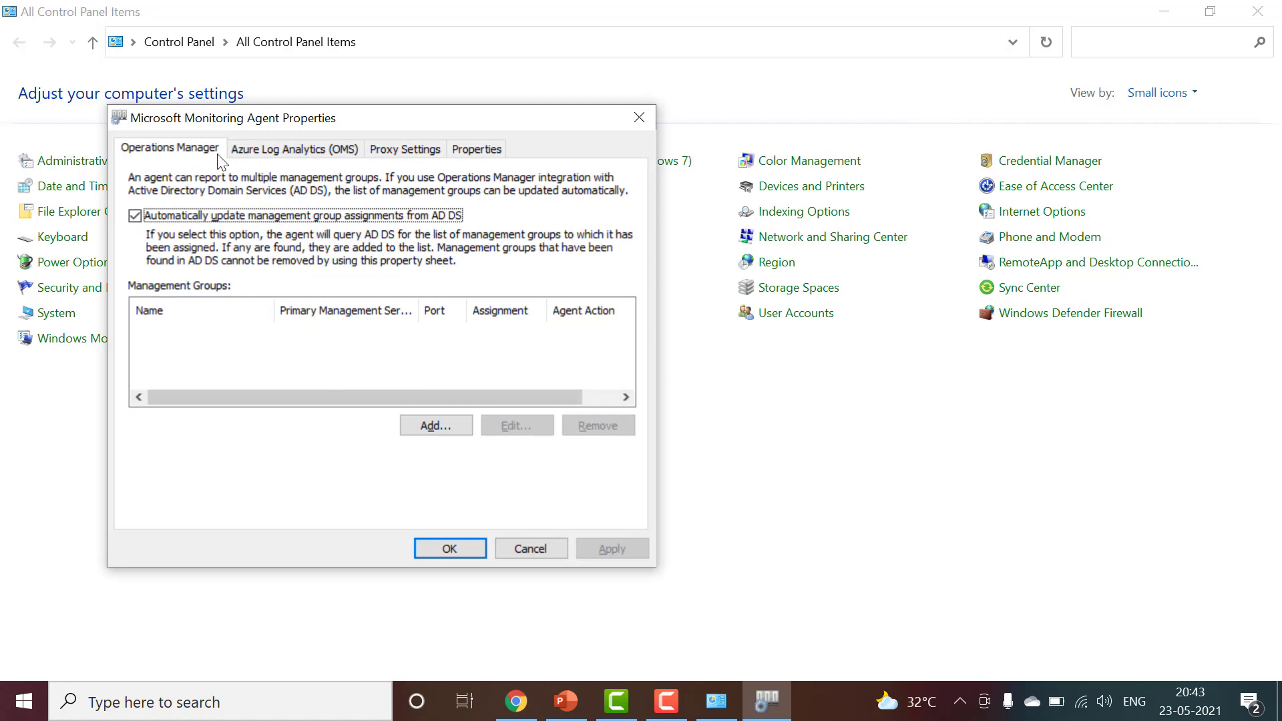
left_click(244, 150)
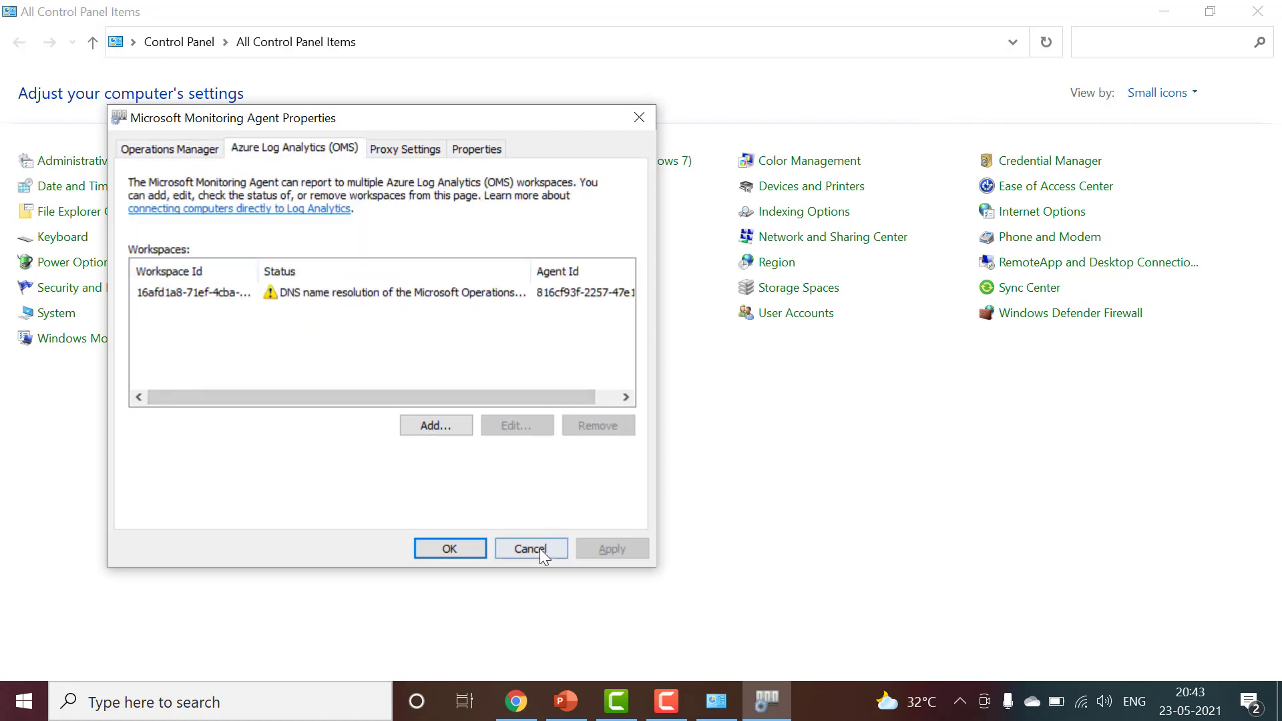
left_click_drag(258, 270, 432, 270)
Start adding a Log Analytics workspace to the agent and fill in the SC200 workspace ID copied from the Azure portal
left_click(436, 426)
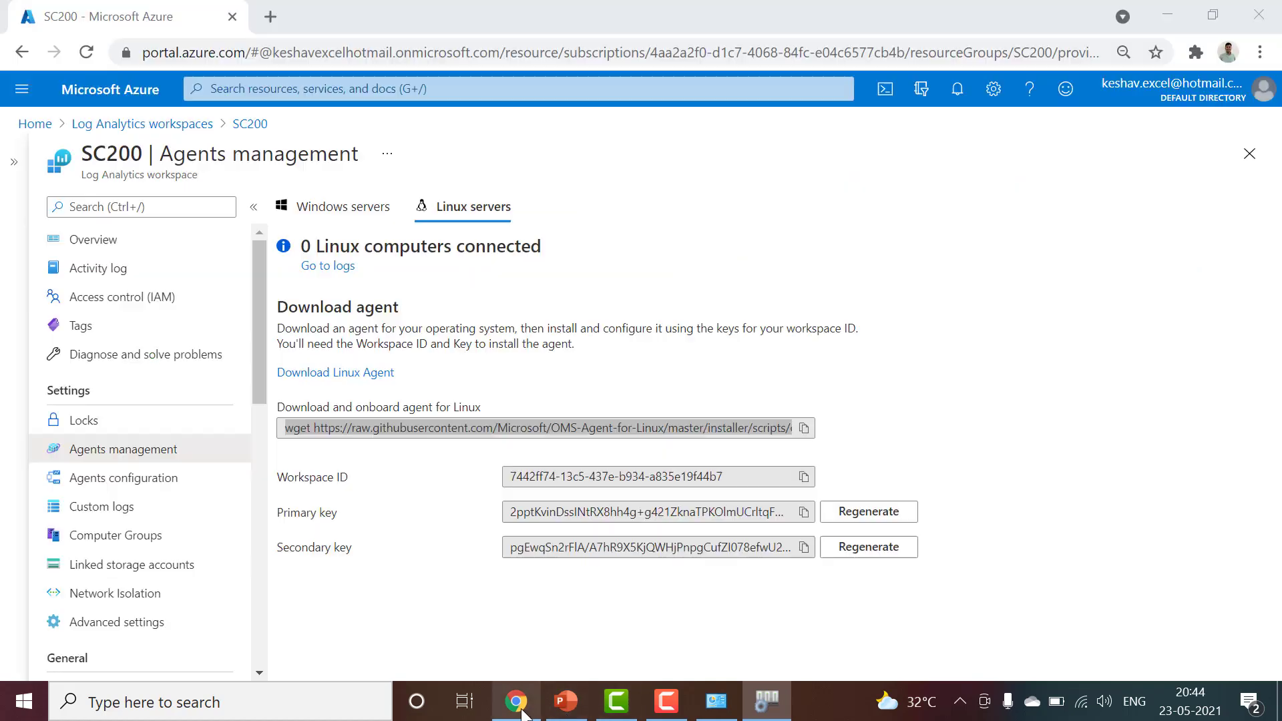
key("alt+Tab")
left_click(556, 477)
key("ctrl+c")
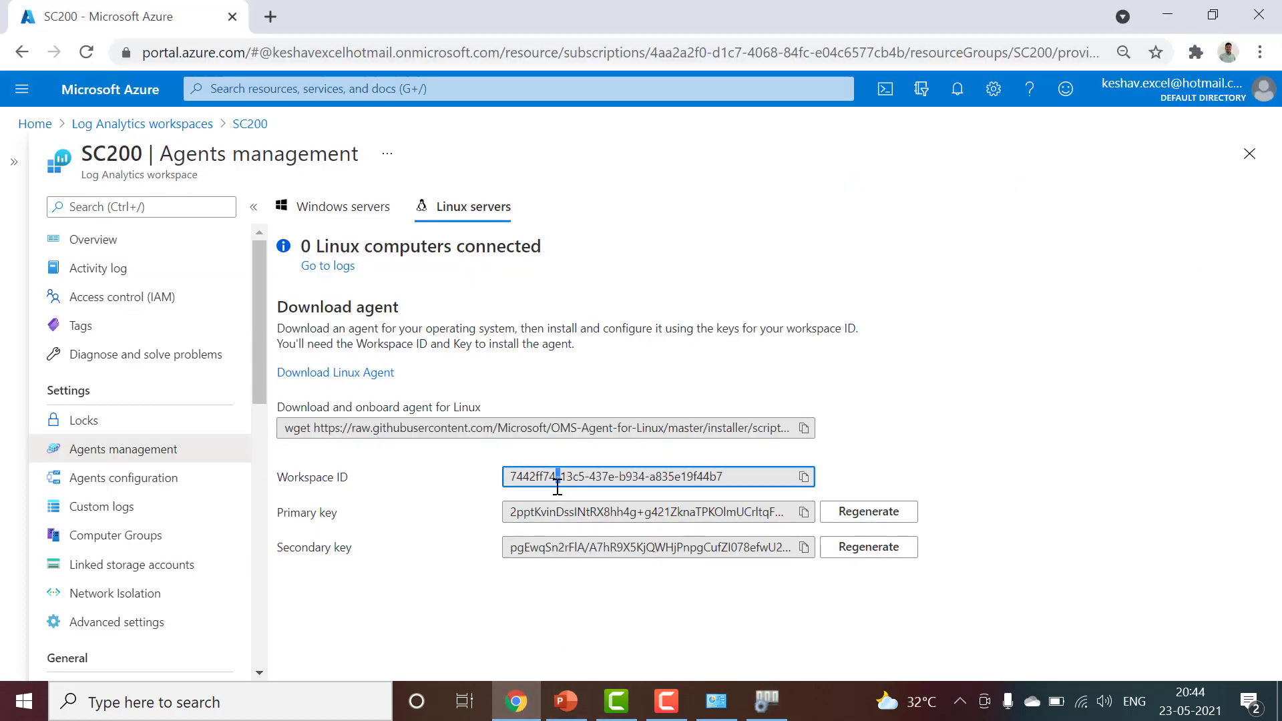
left_click(1168, 16)
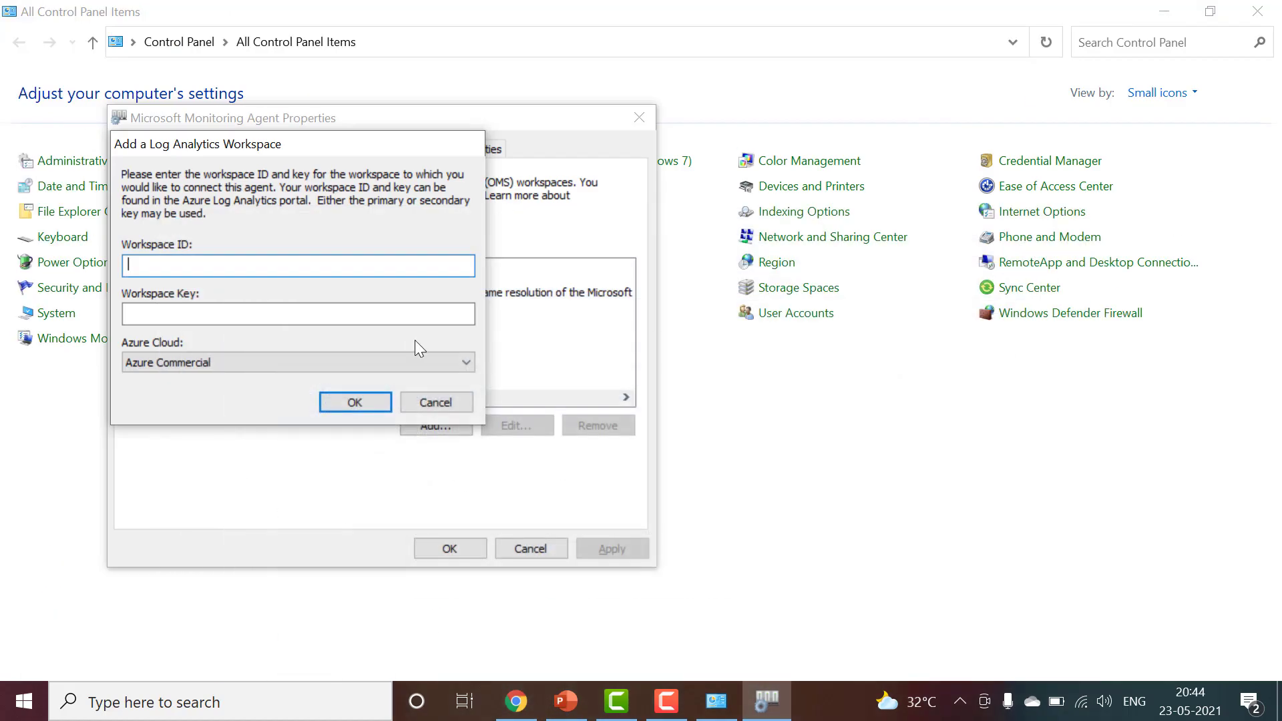
key("ctrl+v")
Copy the primary key from the Azure portal, paste it as the agent's Workspace Key, and confirm the new workspace
left_click(515, 701)
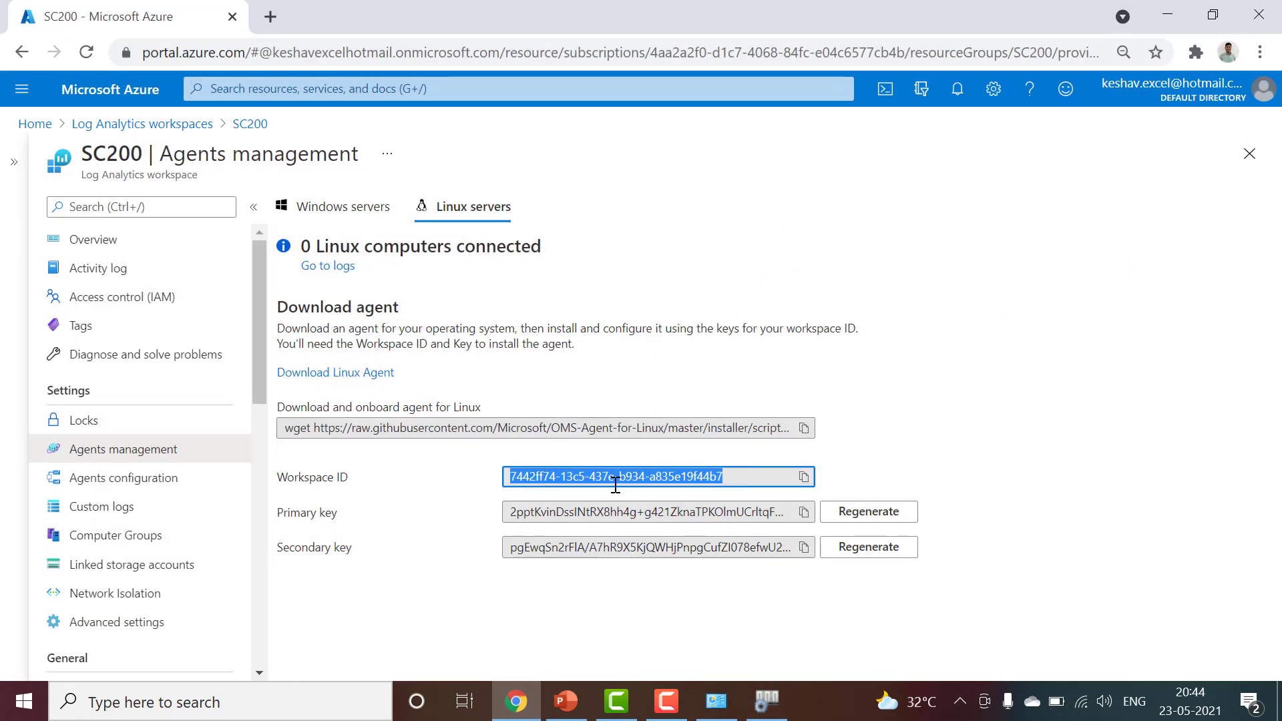
left_click(616, 511)
left_click(1167, 15)
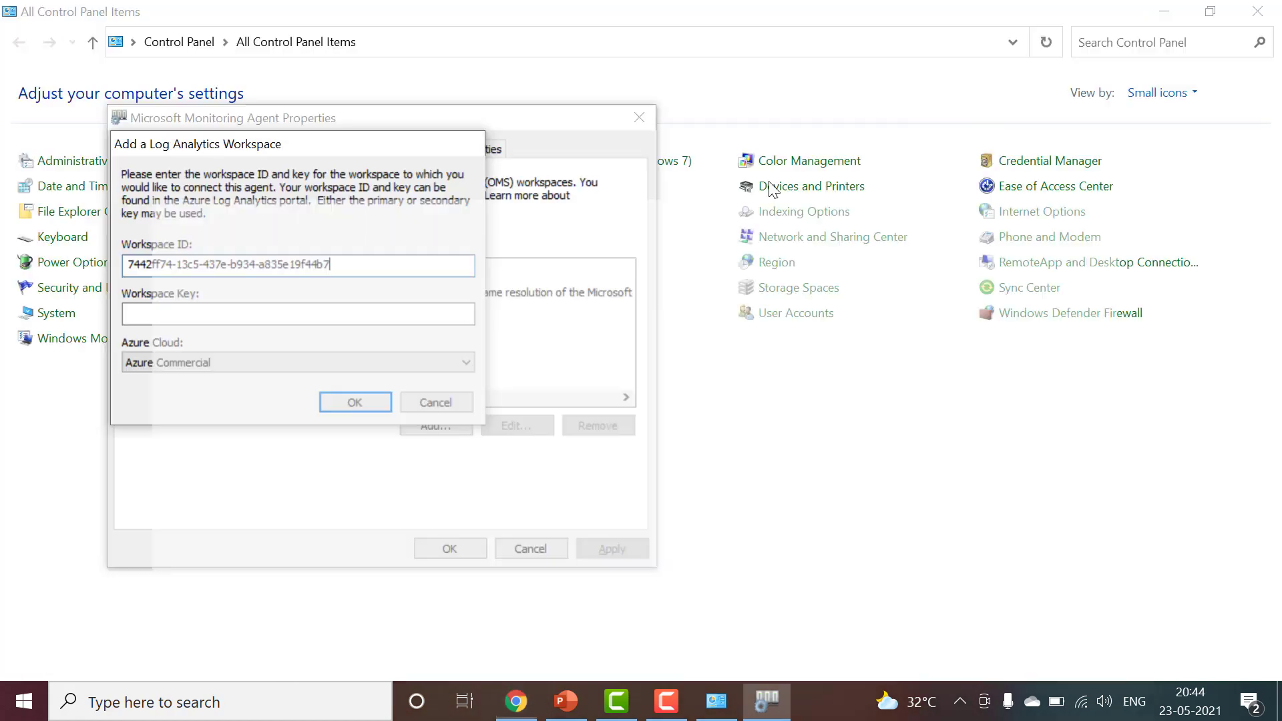
left_click(380, 309)
key("ctrl+v")
left_click(348, 401)
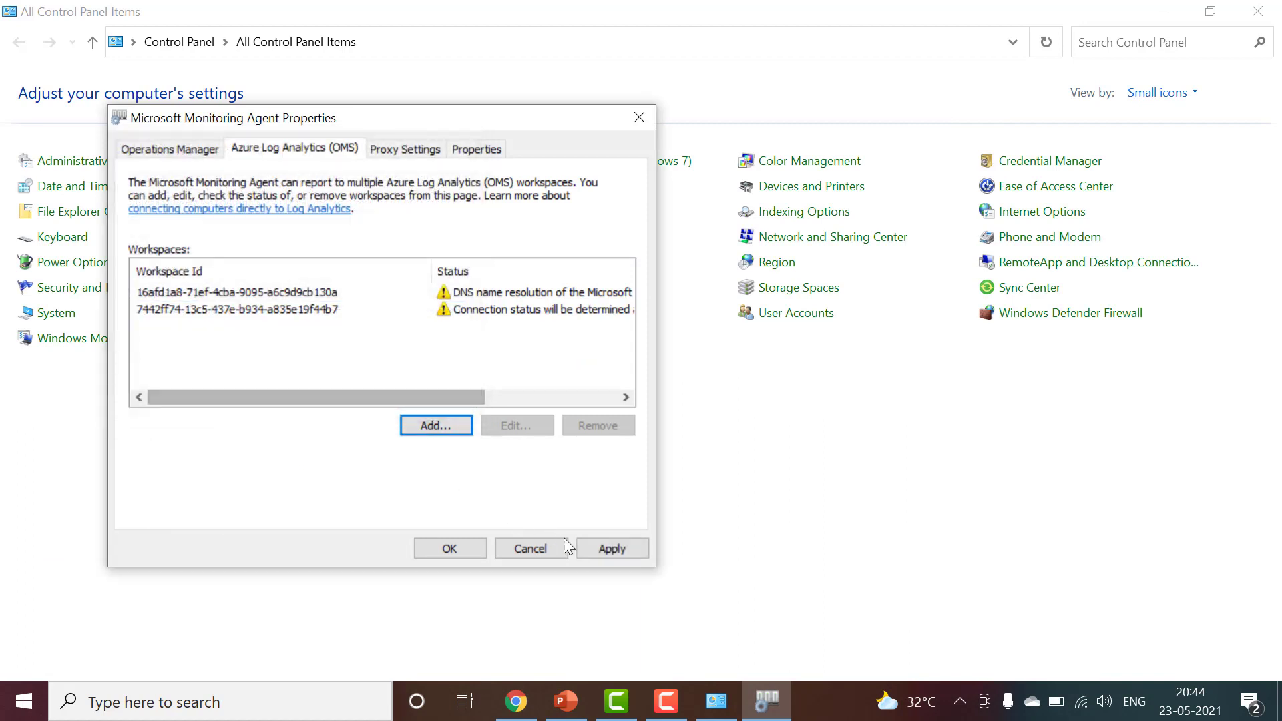
Apply the added workspace, close the Microsoft Monitoring Agent properties, and minimize Control Panel
left_click(608, 546)
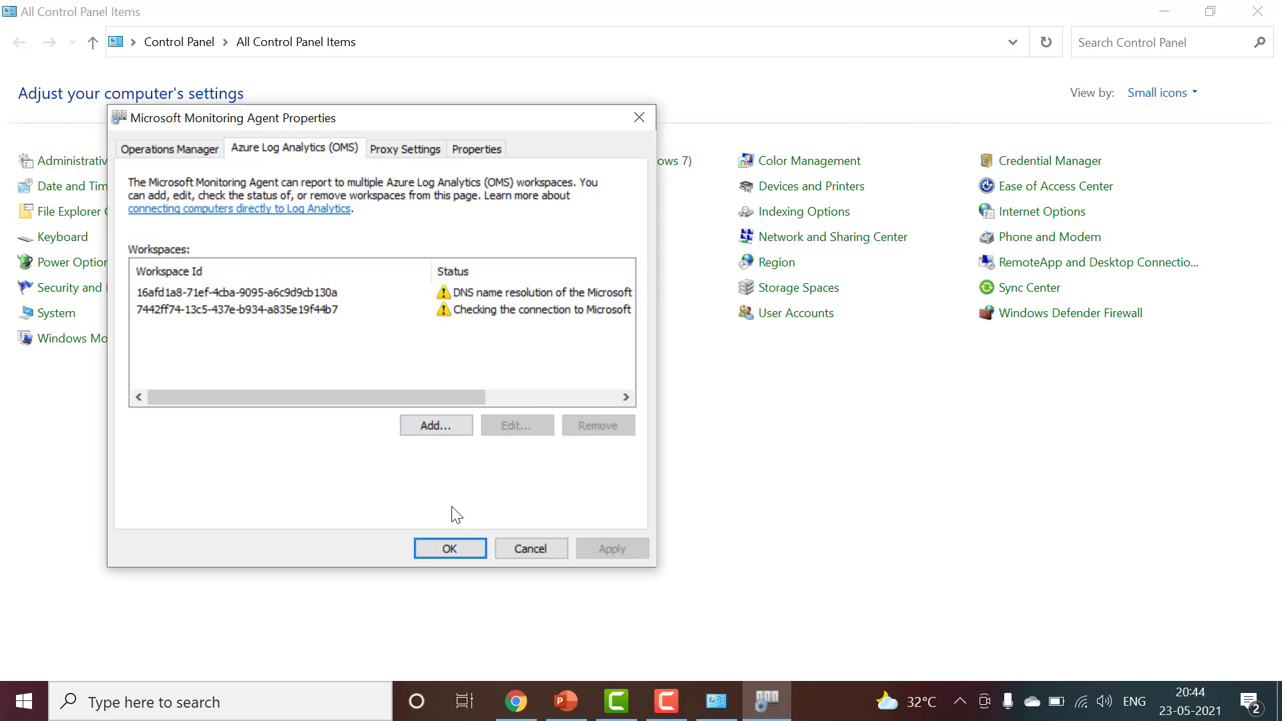
left_click(449, 548)
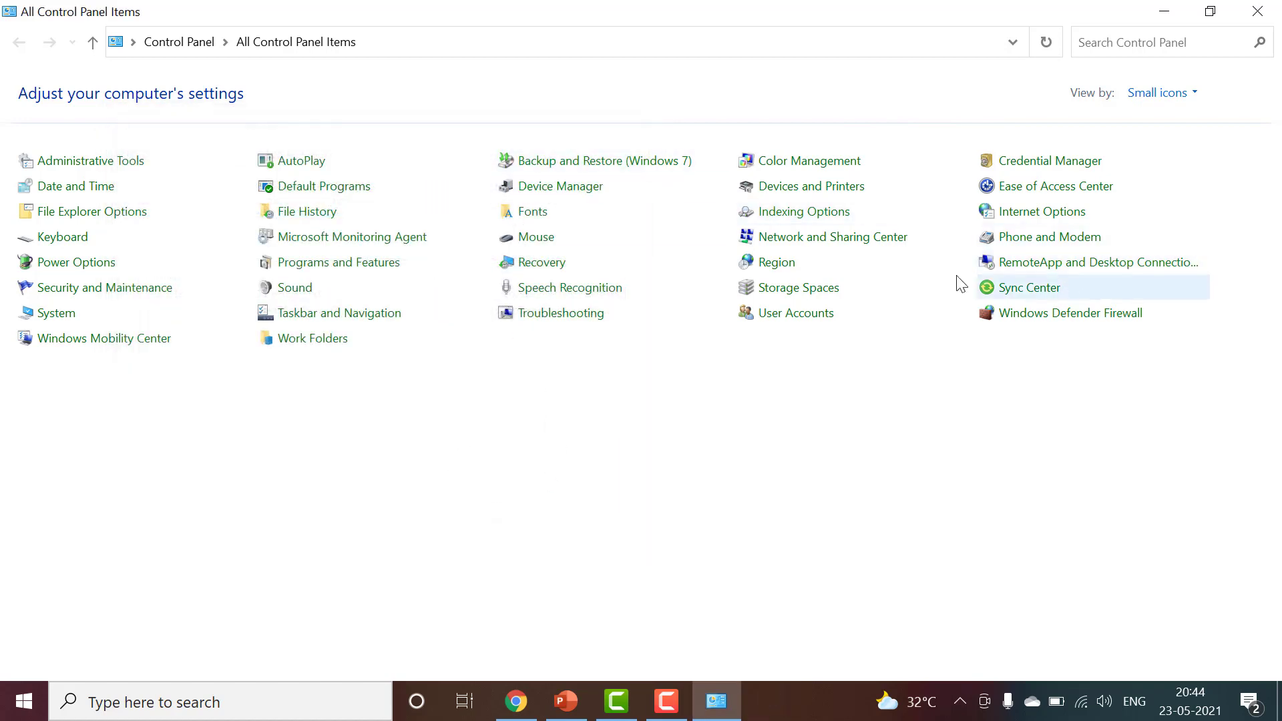
left_click(1161, 11)
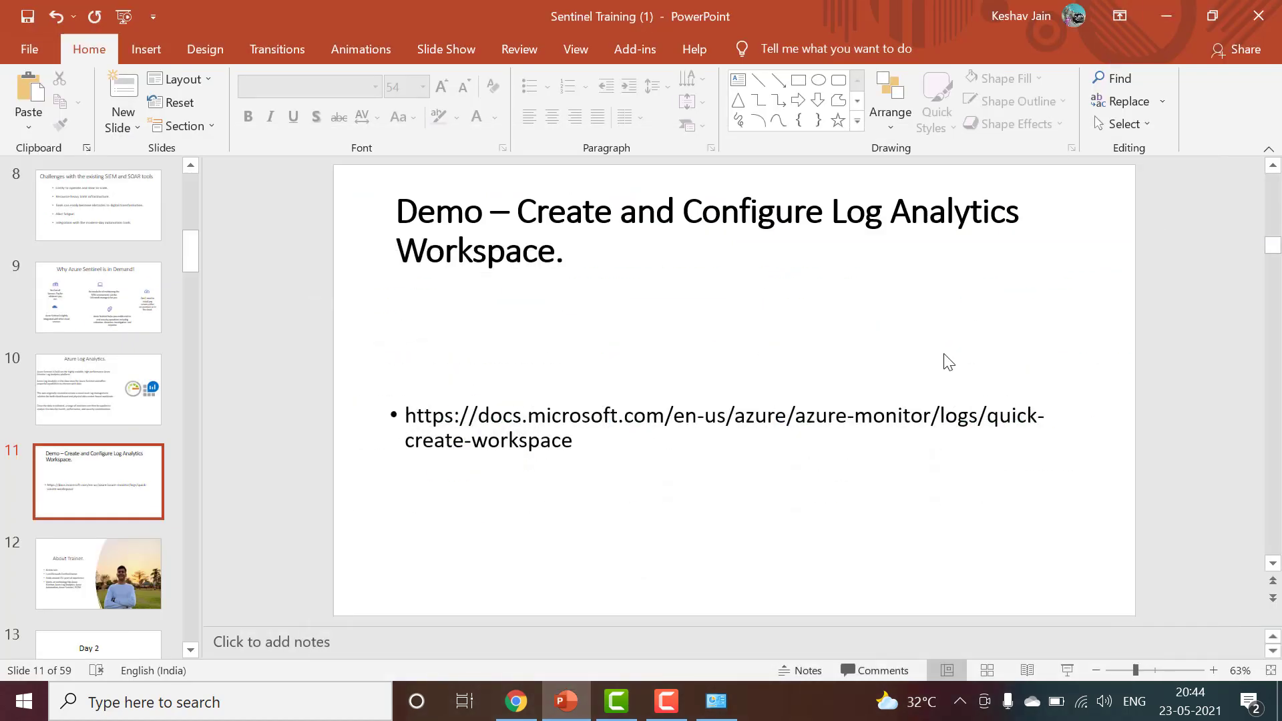
Switch to the Azure portal, list SC200's virtual machine data sources, and examine the Citrix-Dlvry machine's workspace connection
left_click(515, 701)
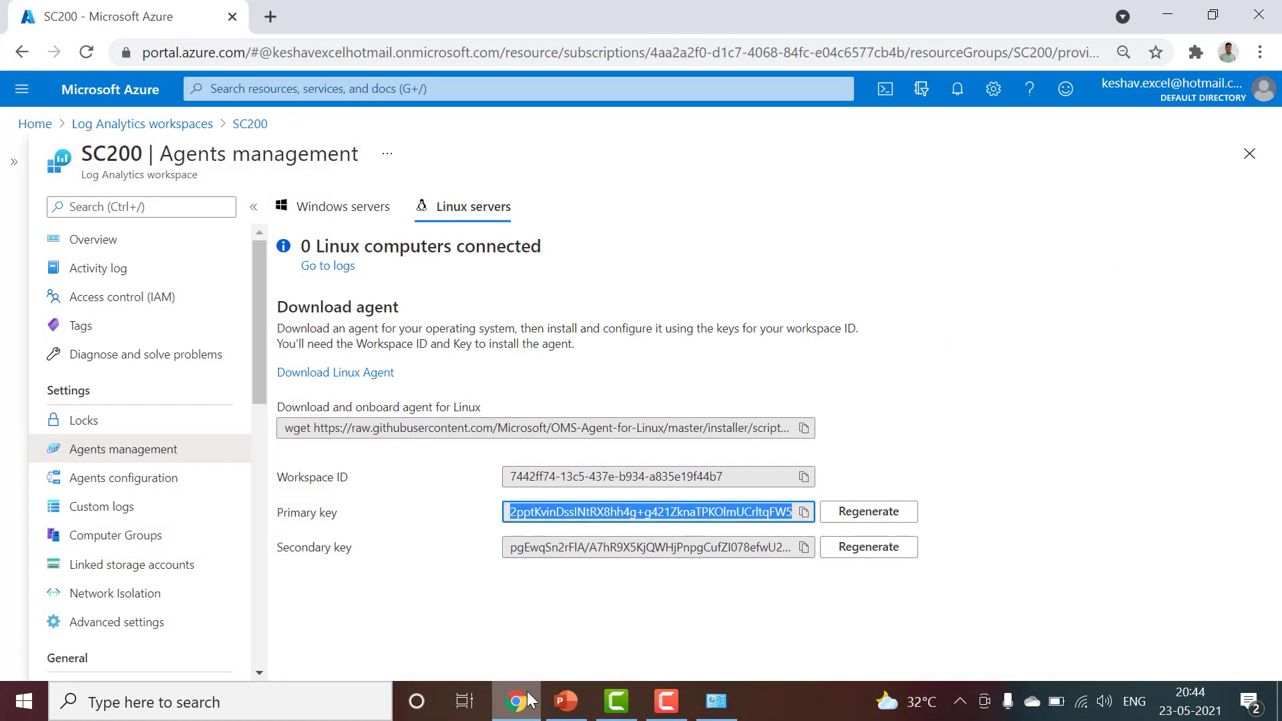
scroll(198, 526, "down", 3)
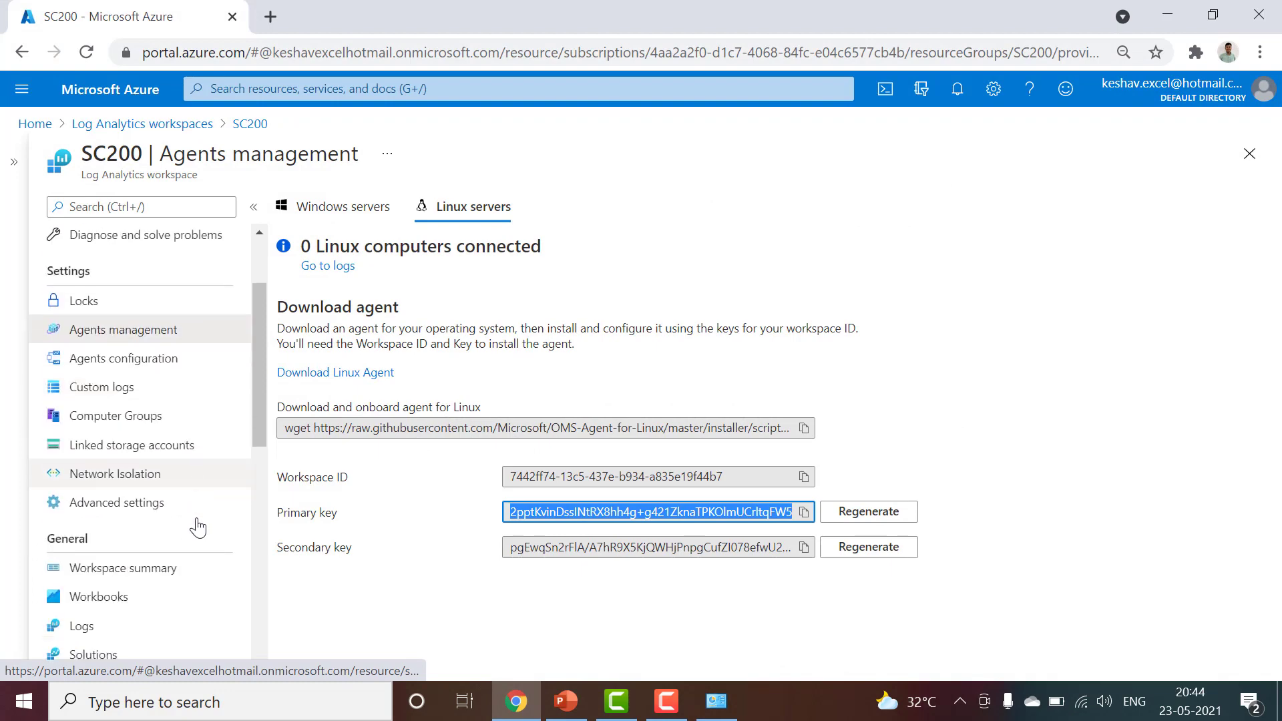
scroll(198, 526, "up", 1)
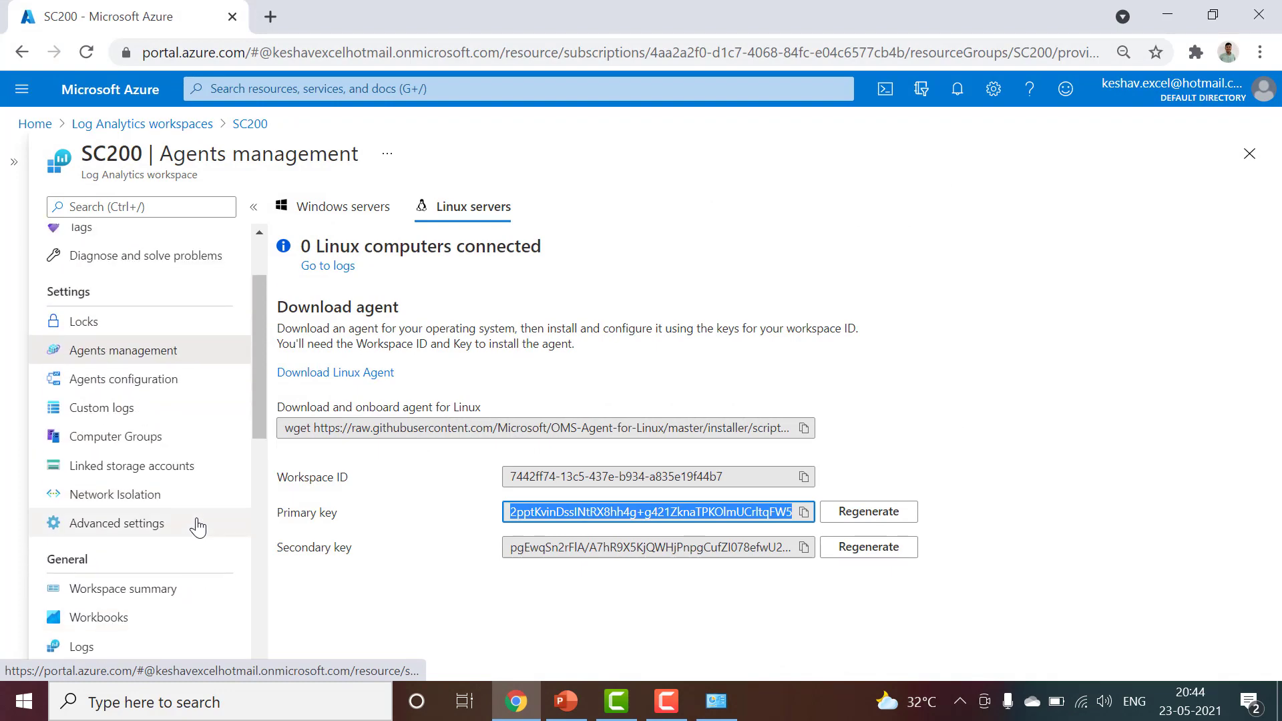
scroll(195, 524, "down", 5)
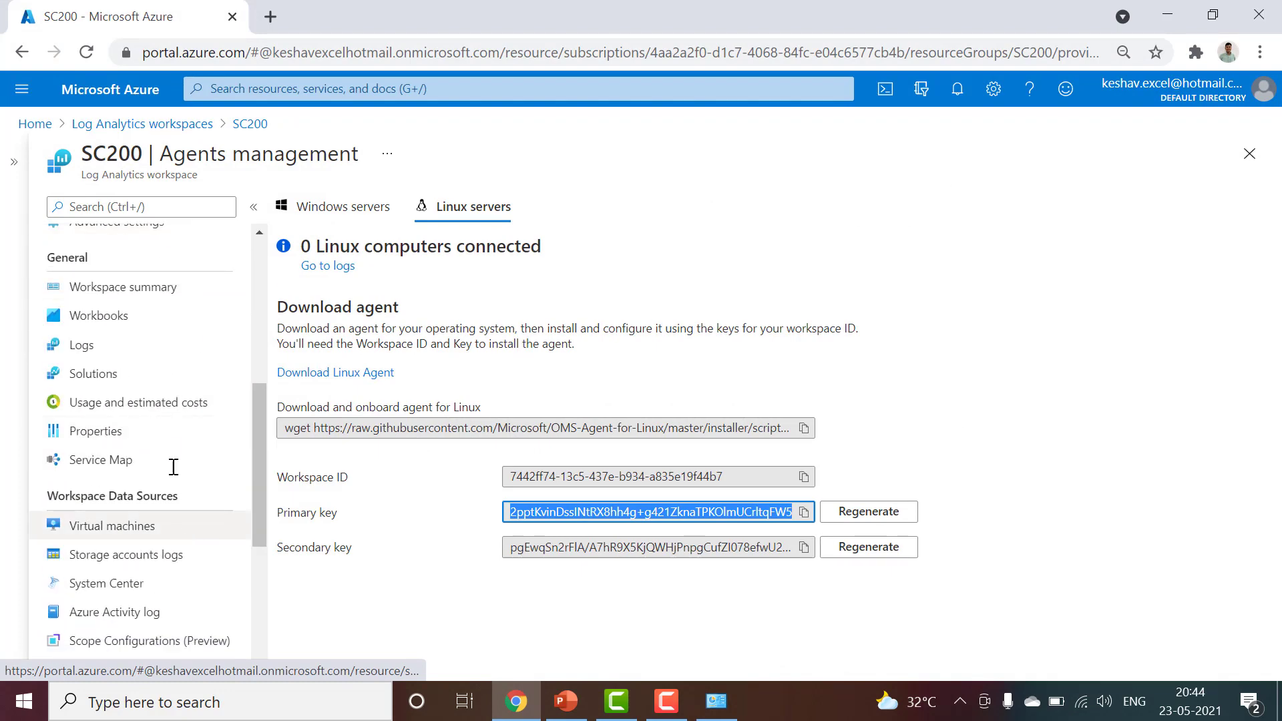
scroll(167, 427, "down", 3)
left_click(153, 324)
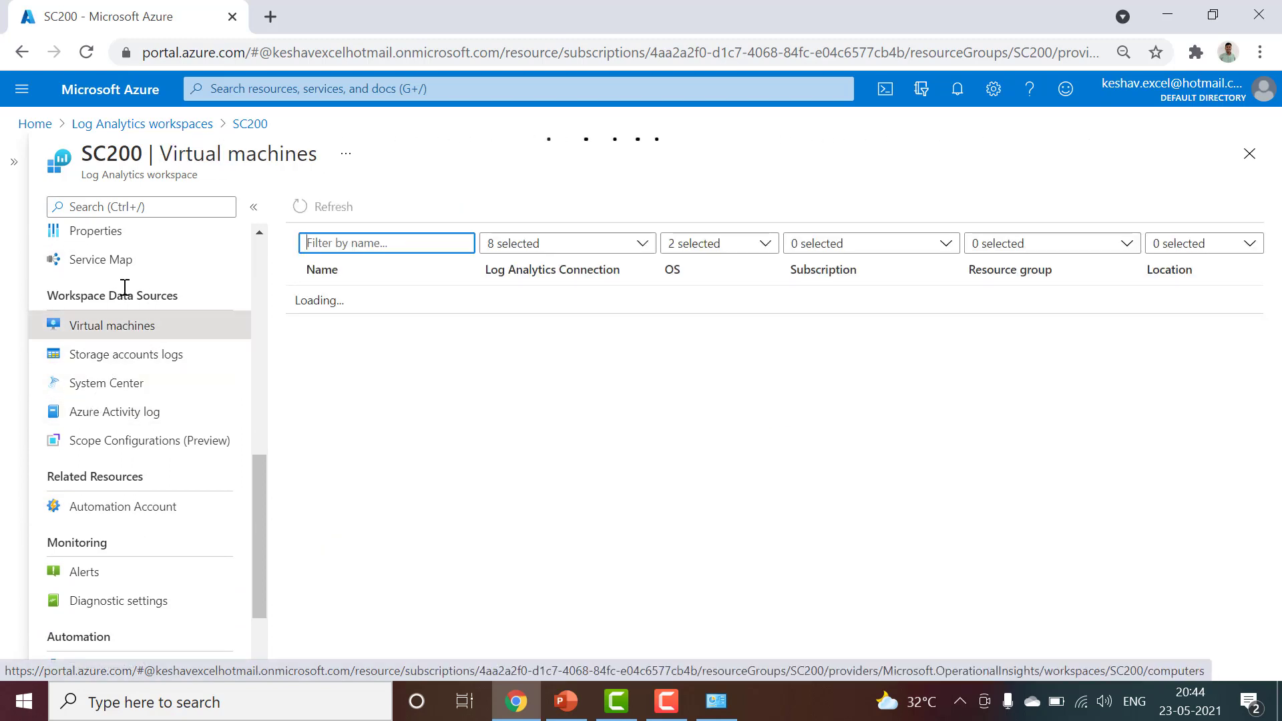
scroll(124, 314, "up", 2)
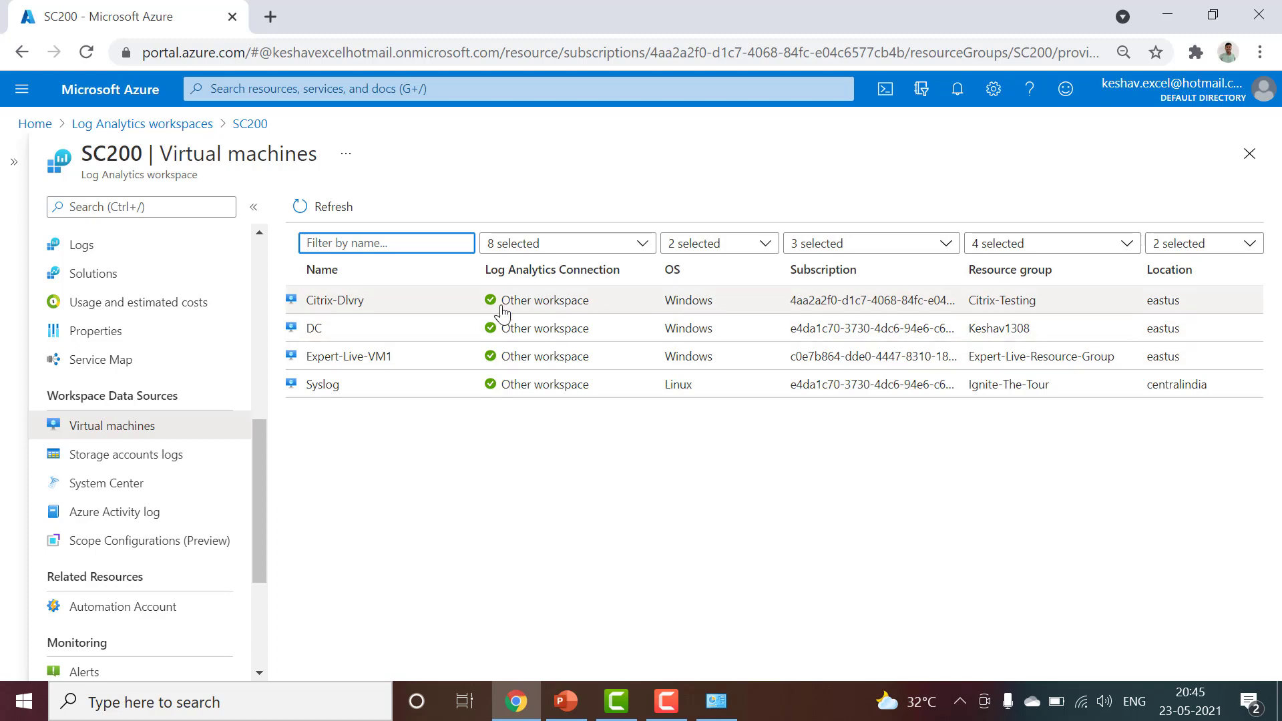
left_click(385, 308)
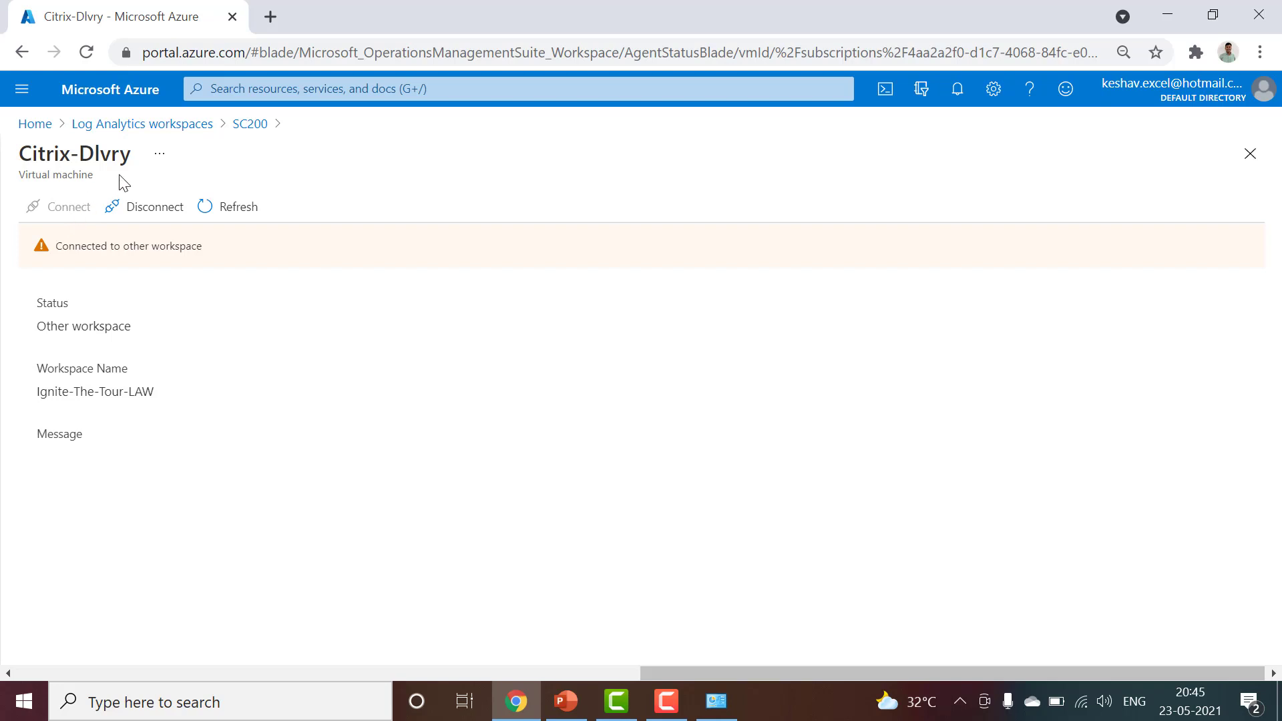
Return to the SC200 workspace from the Log Analytics workspaces list and view its diagnostic settings
left_click(156, 129)
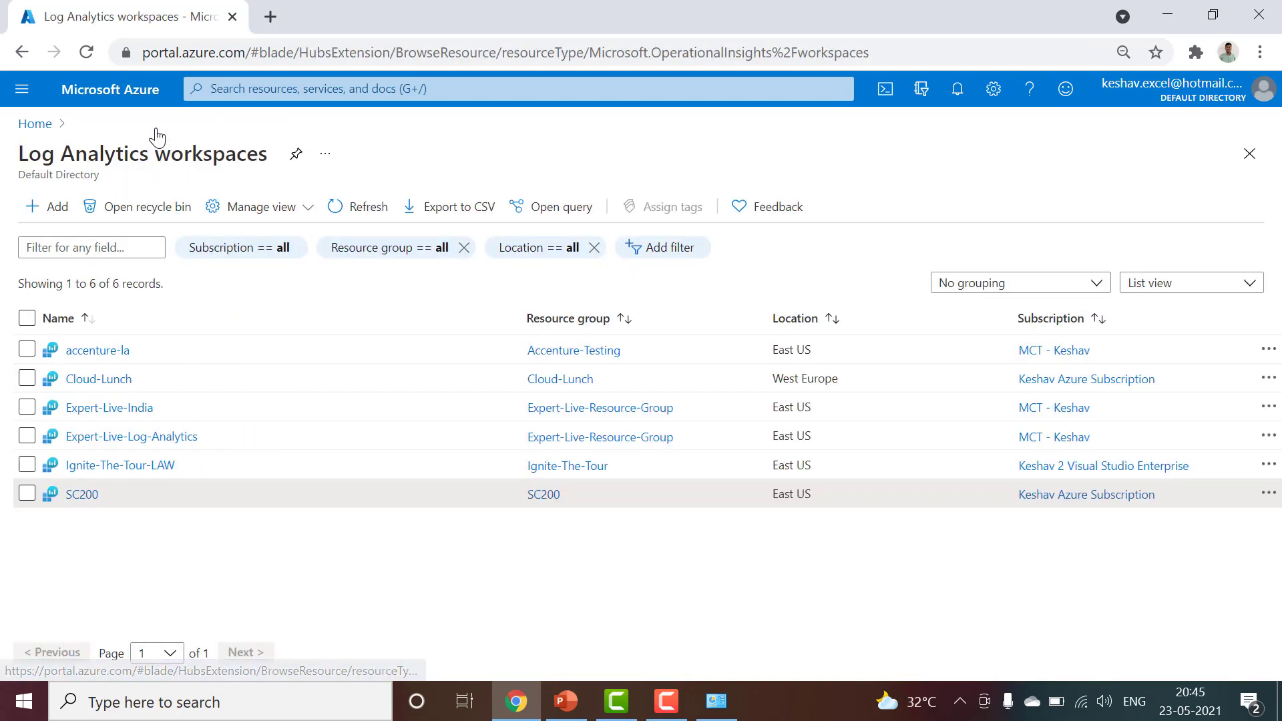
left_click(83, 495)
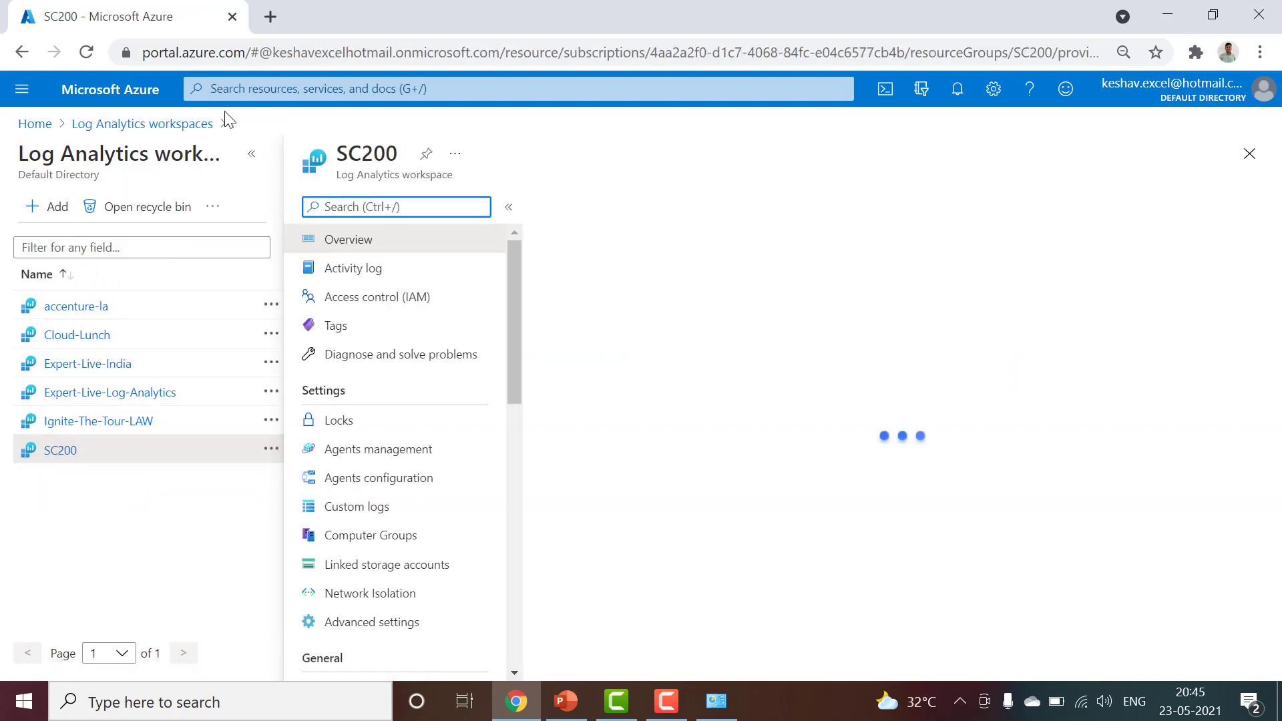
left_click(252, 154)
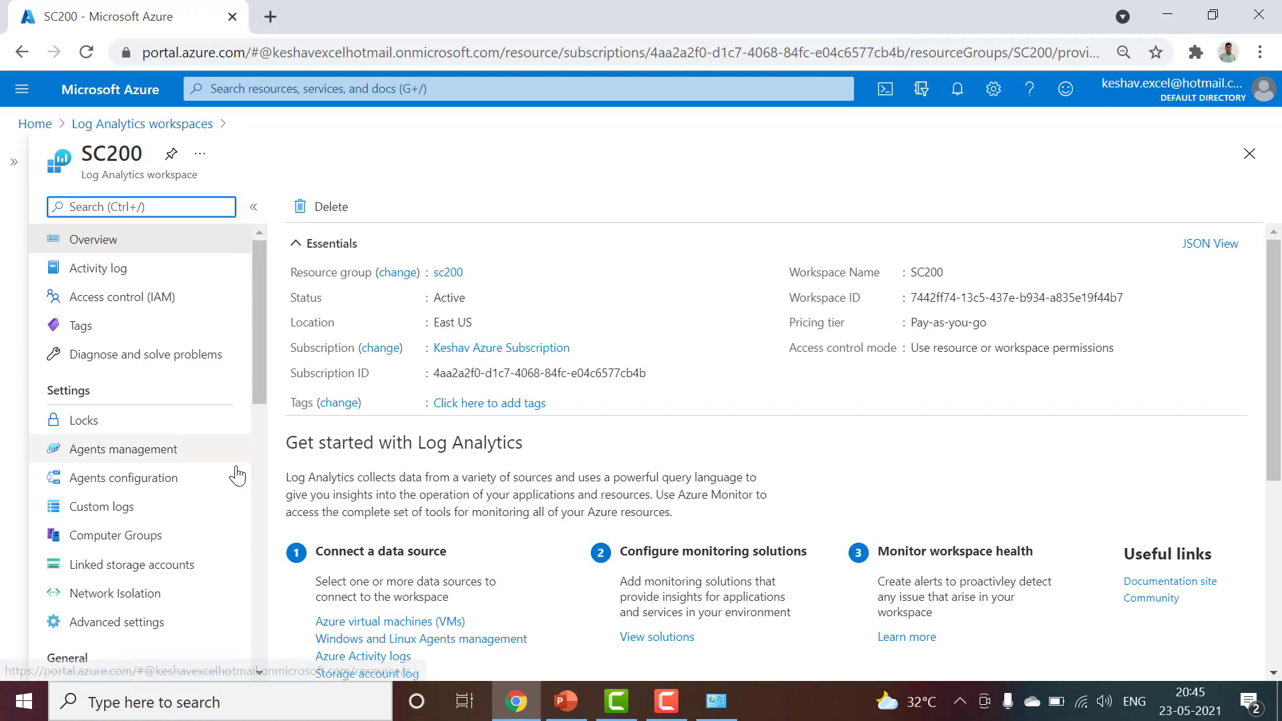
scroll(237, 476, "down", 7)
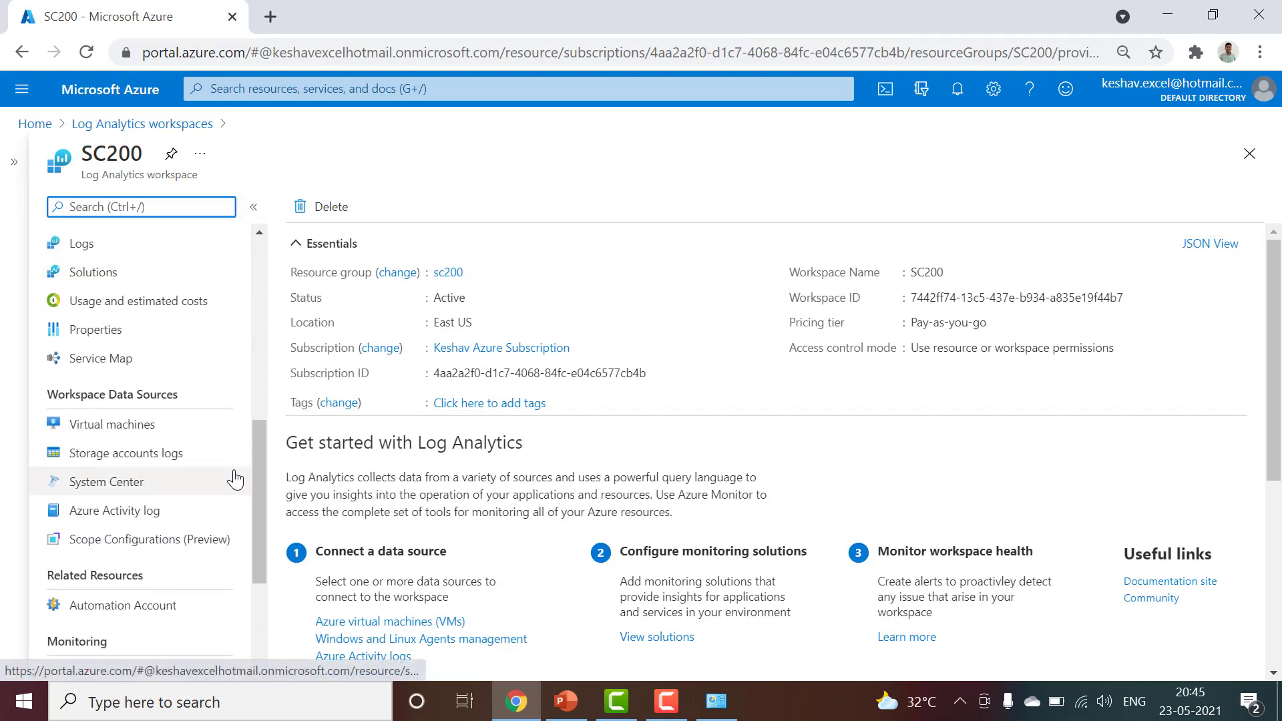
scroll(235, 479, "down", 3)
scroll(235, 479, "down", 1)
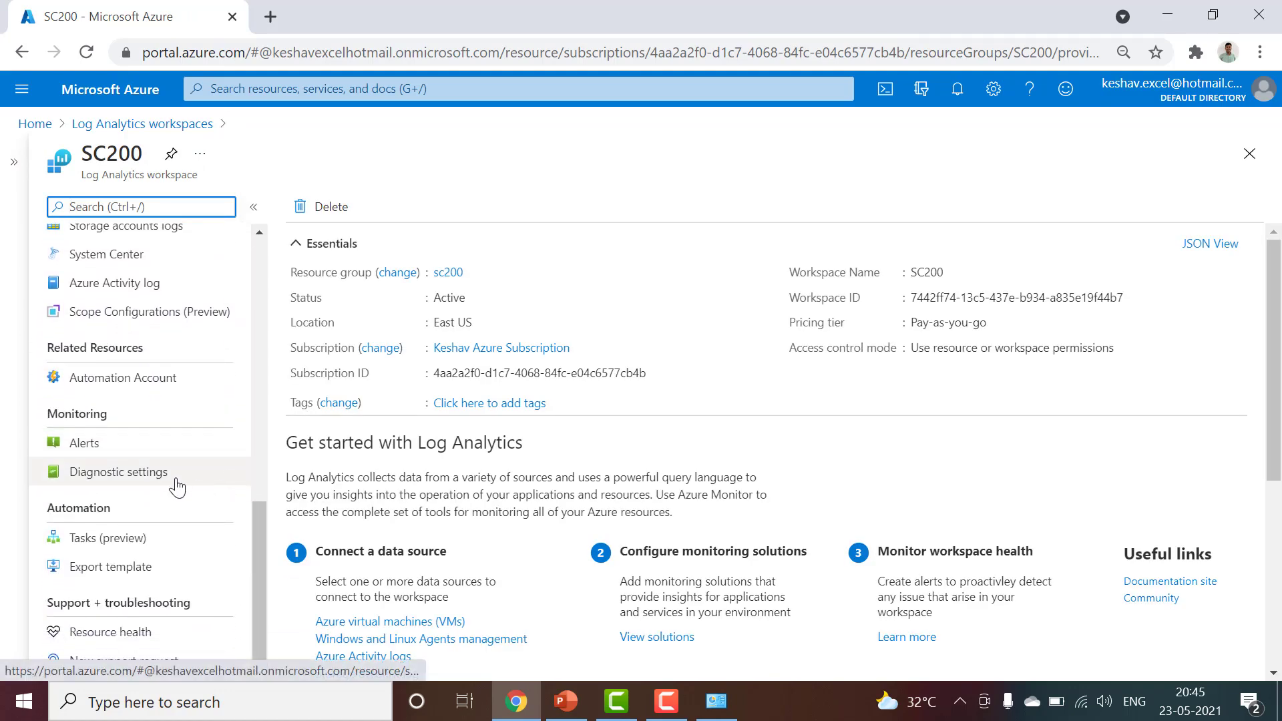
left_click(177, 485)
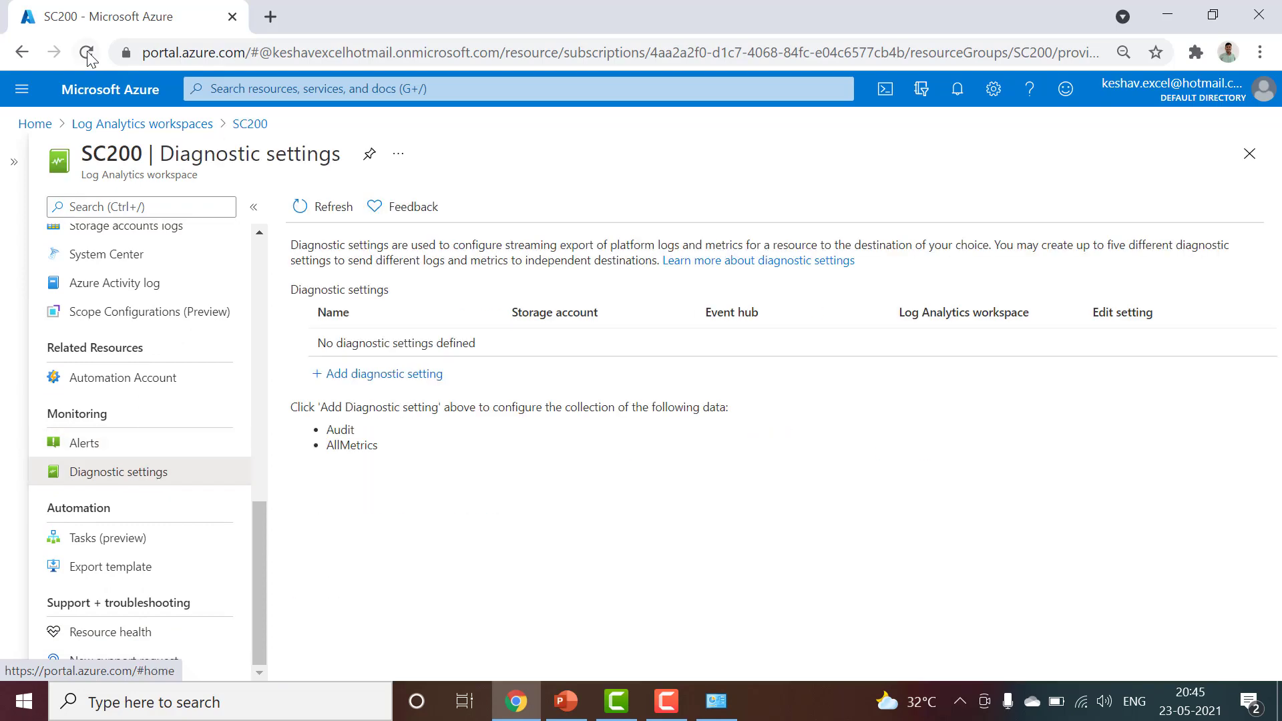
Go back to the Azure home page and open the diagnostic settings of Azure Active Directory
left_click(110, 125)
left_click(32, 124)
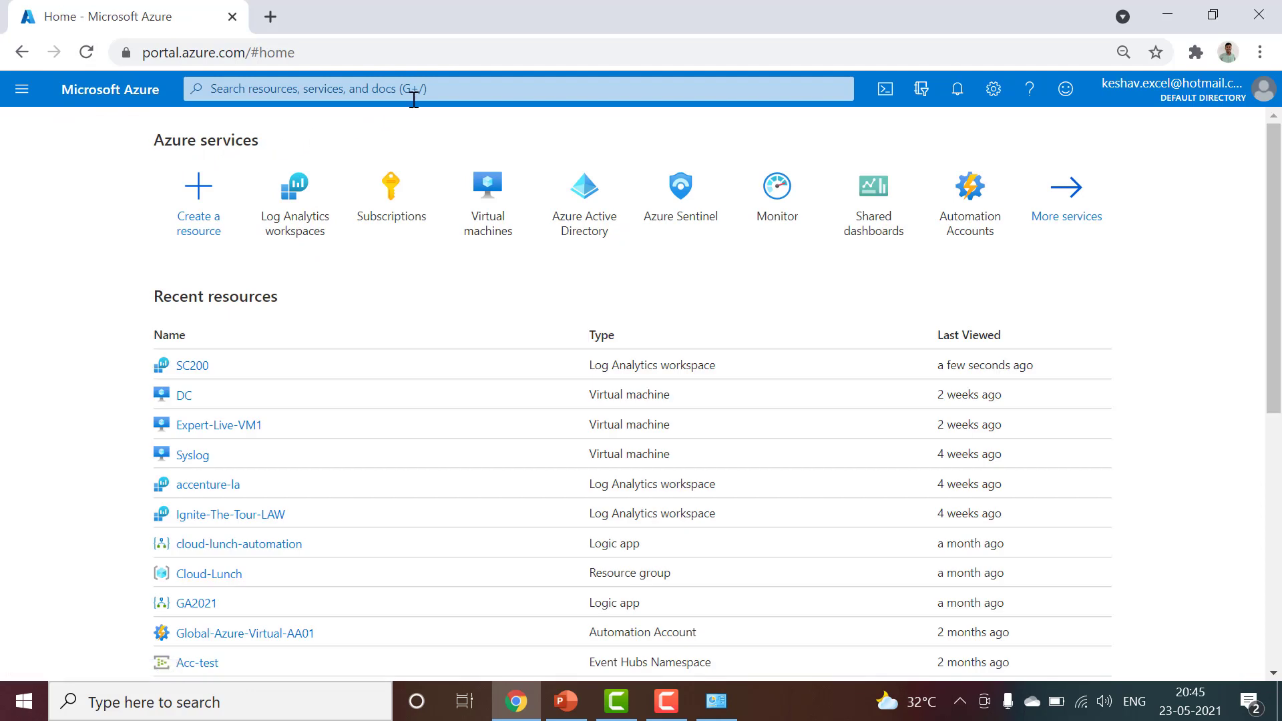
left_click(620, 202)
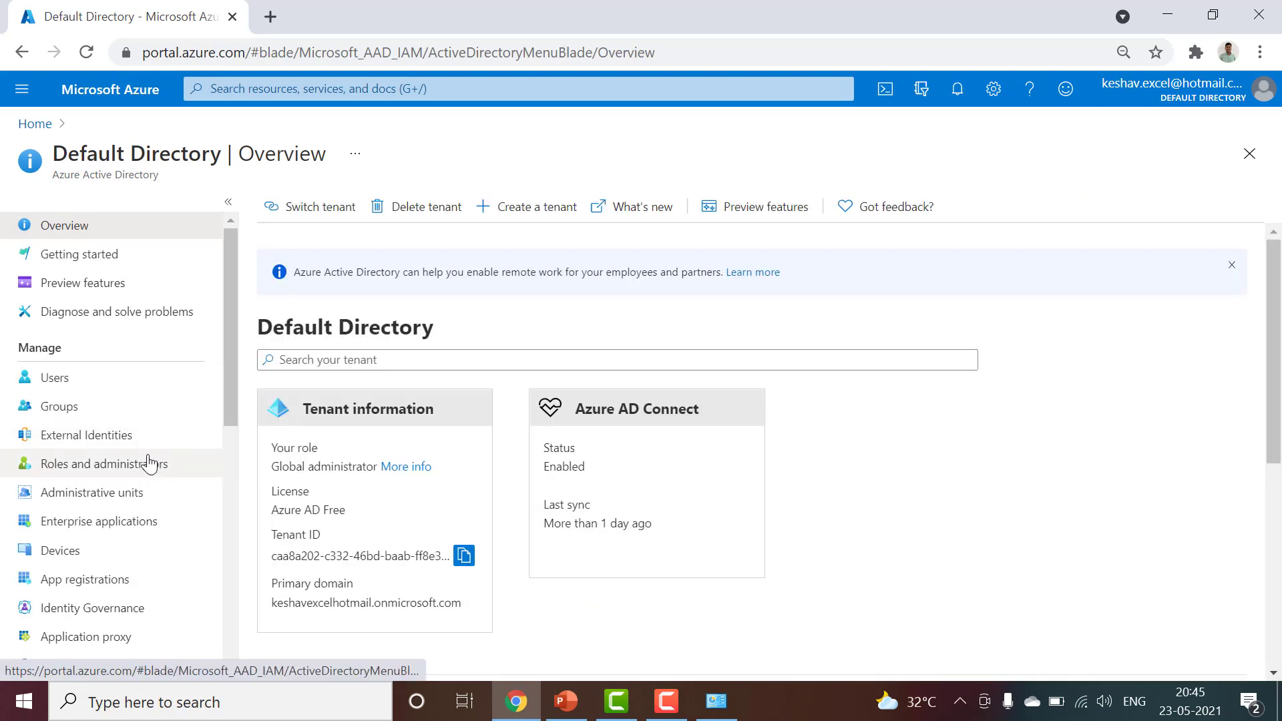
scroll(151, 458, "down", 8)
left_click(142, 511)
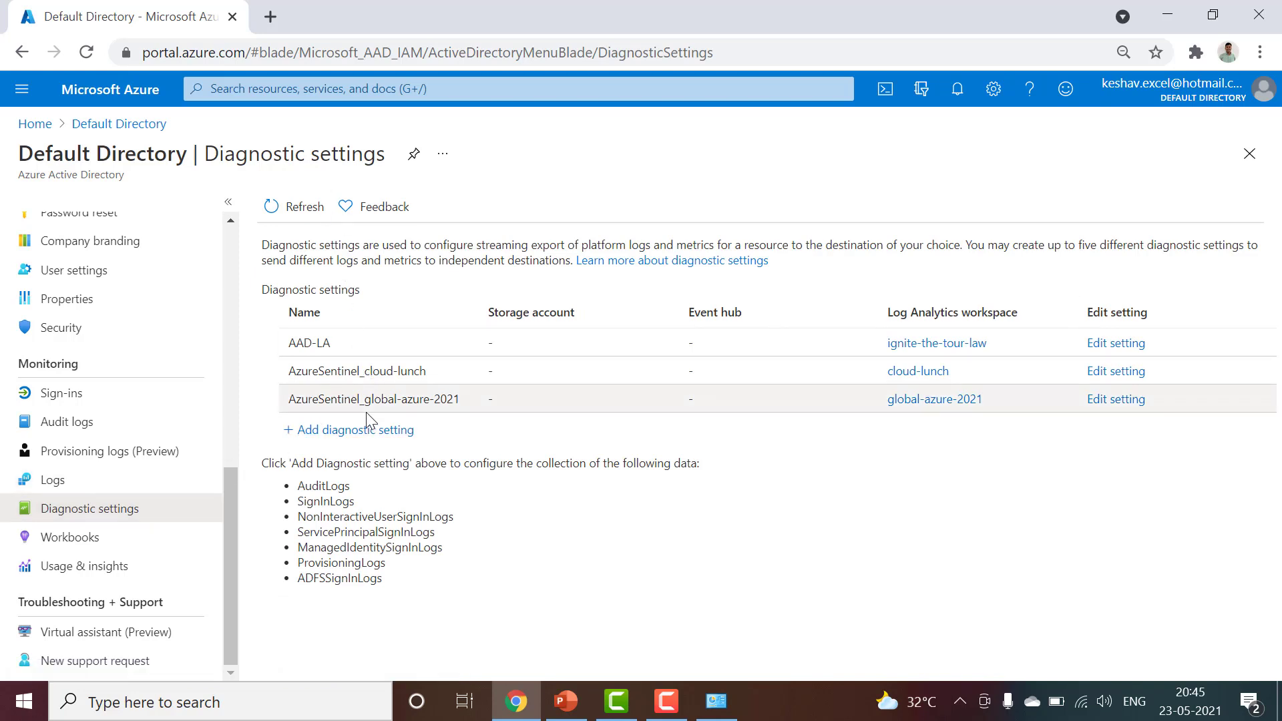
Add an Azure Active Directory diagnostic setting named sc200-preperation
left_click(365, 431)
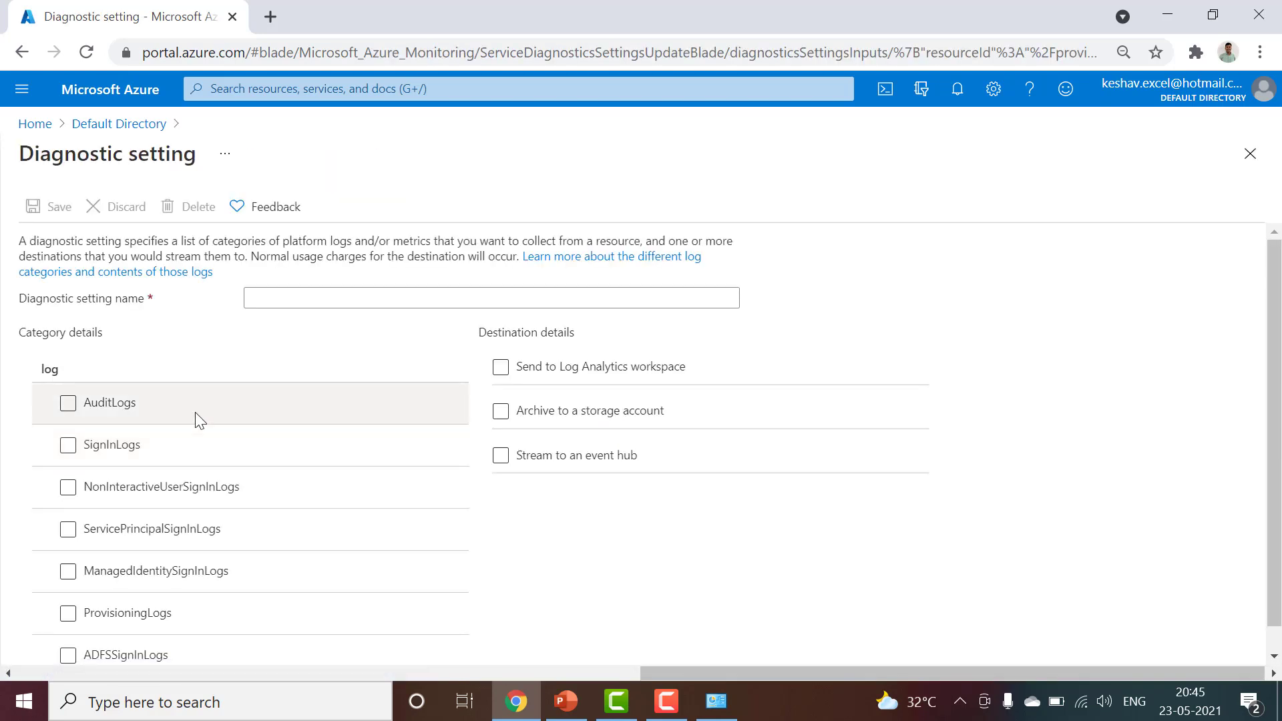
left_click(289, 297)
left_click(289, 297)
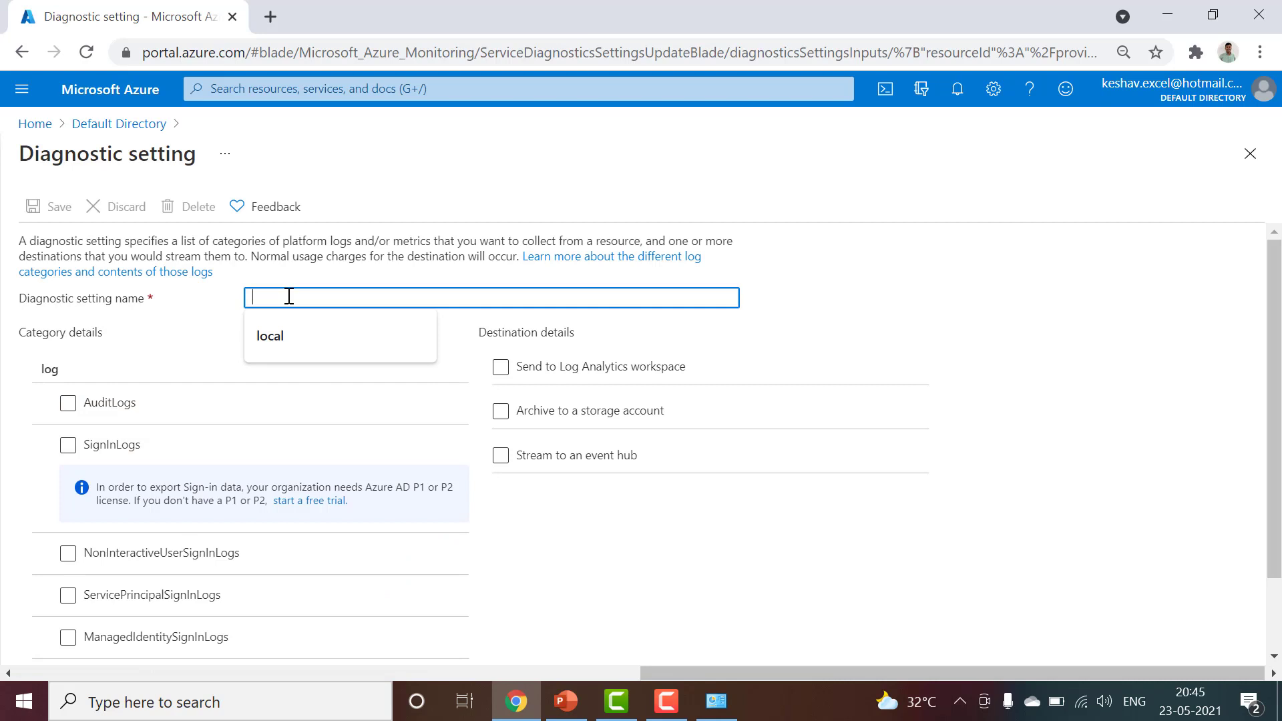
type("sc200-preperation")
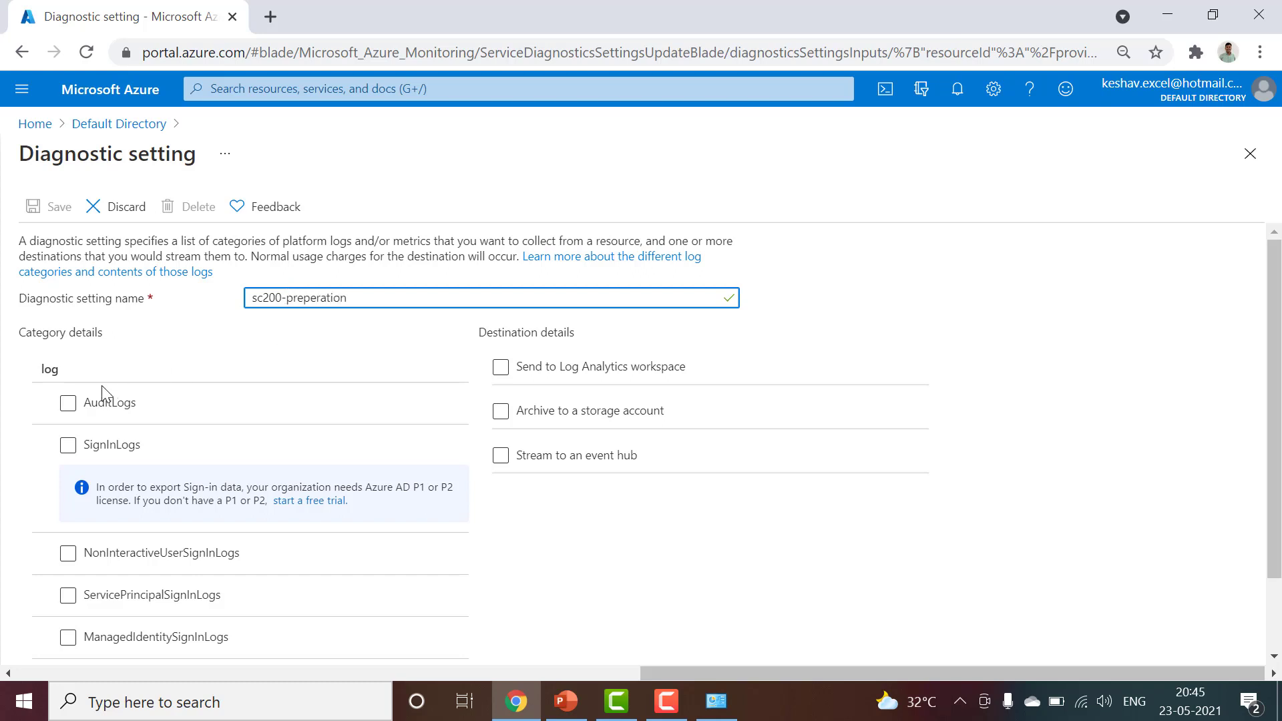
Include AuditLogs, SignInLogs, NonInteractiveUserSignInLogs, ServicePrincipalSignInLogs and ManagedIdentitySignInLogs in the diagnostic setting
left_click(72, 404)
left_click(89, 444)
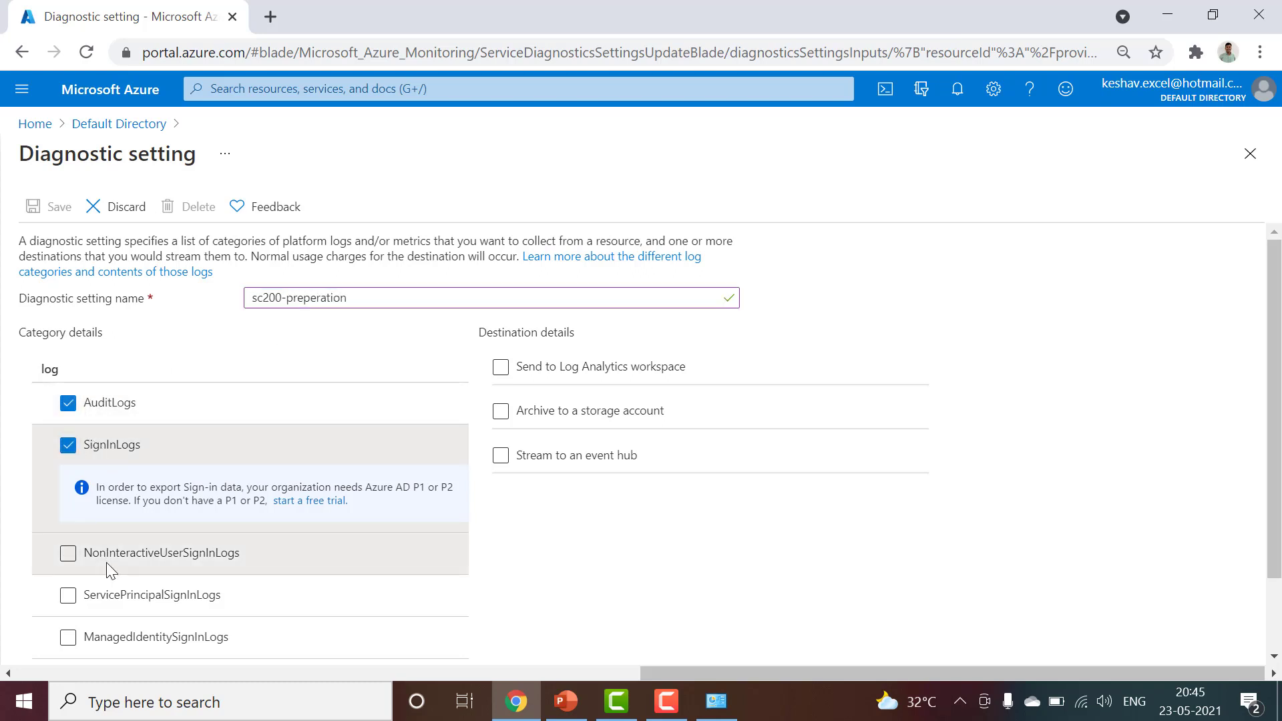
left_click(112, 567)
left_click(115, 594)
left_click(120, 640)
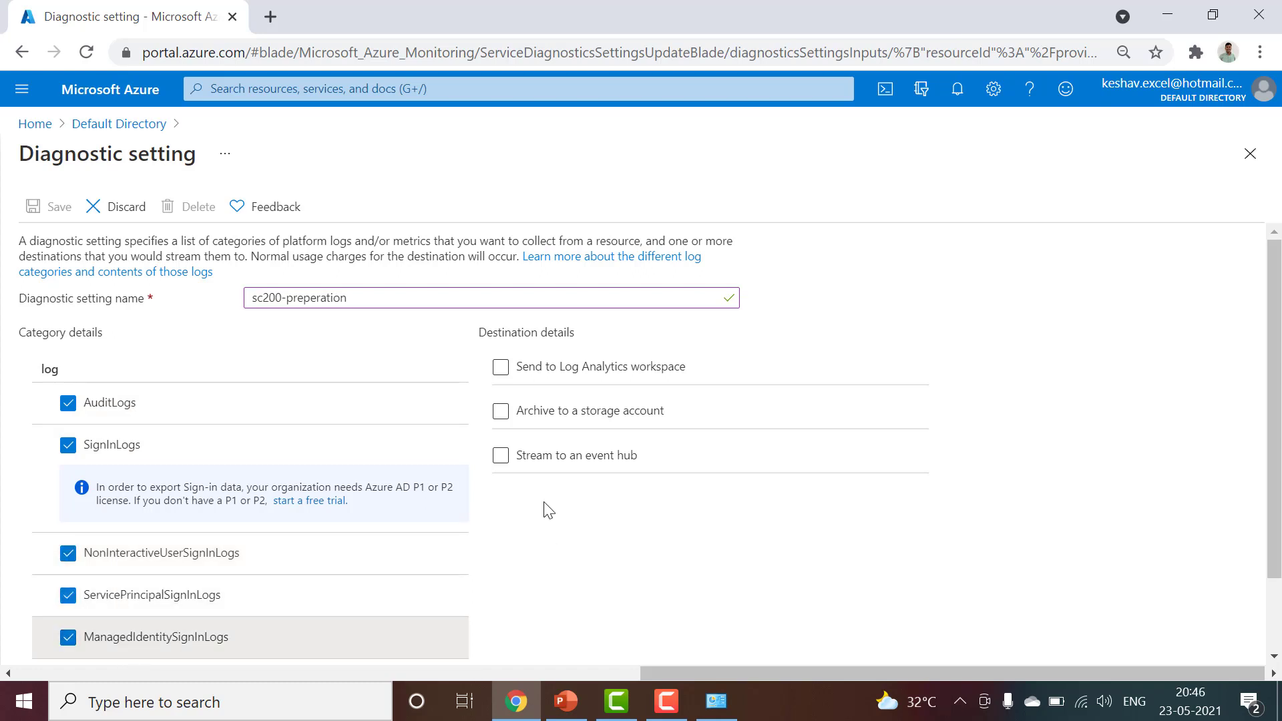
Send the Azure Active Directory logs to the SC200 (eastus) Log Analytics workspace under the Azure subscription and save the diagnostic setting
left_click(523, 372)
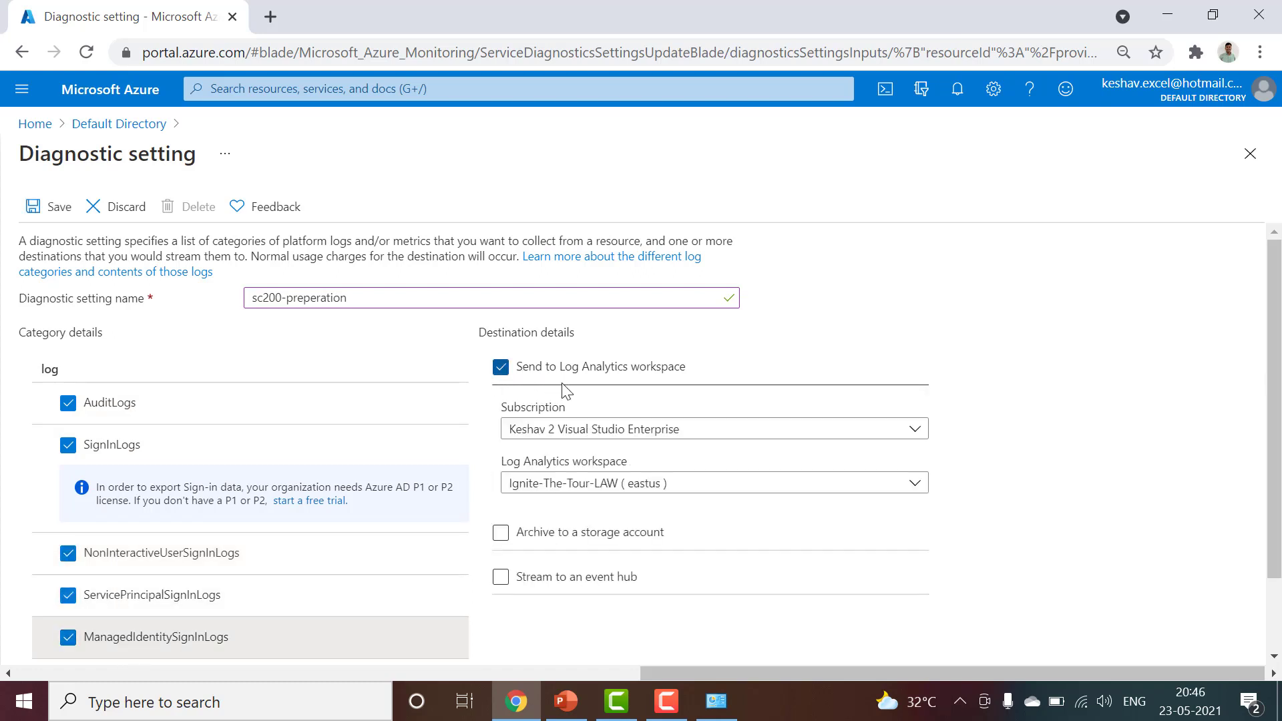
left_click(623, 429)
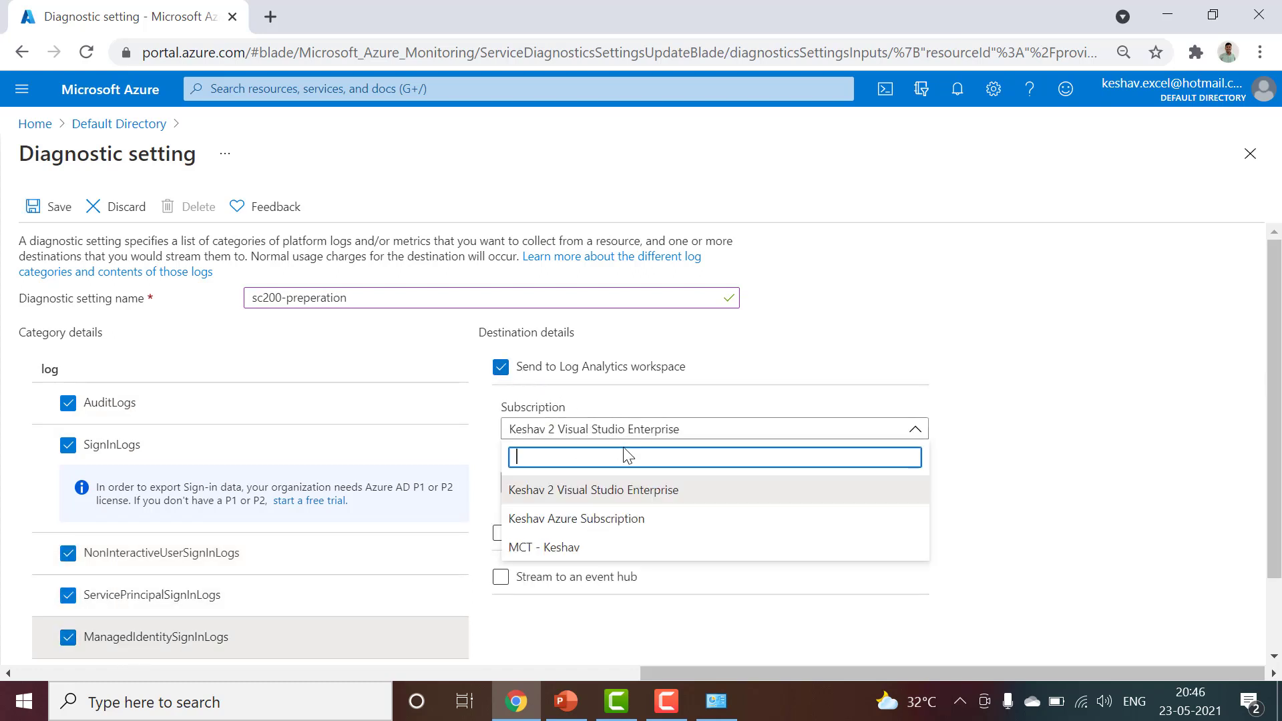
left_click(604, 528)
left_click(586, 483)
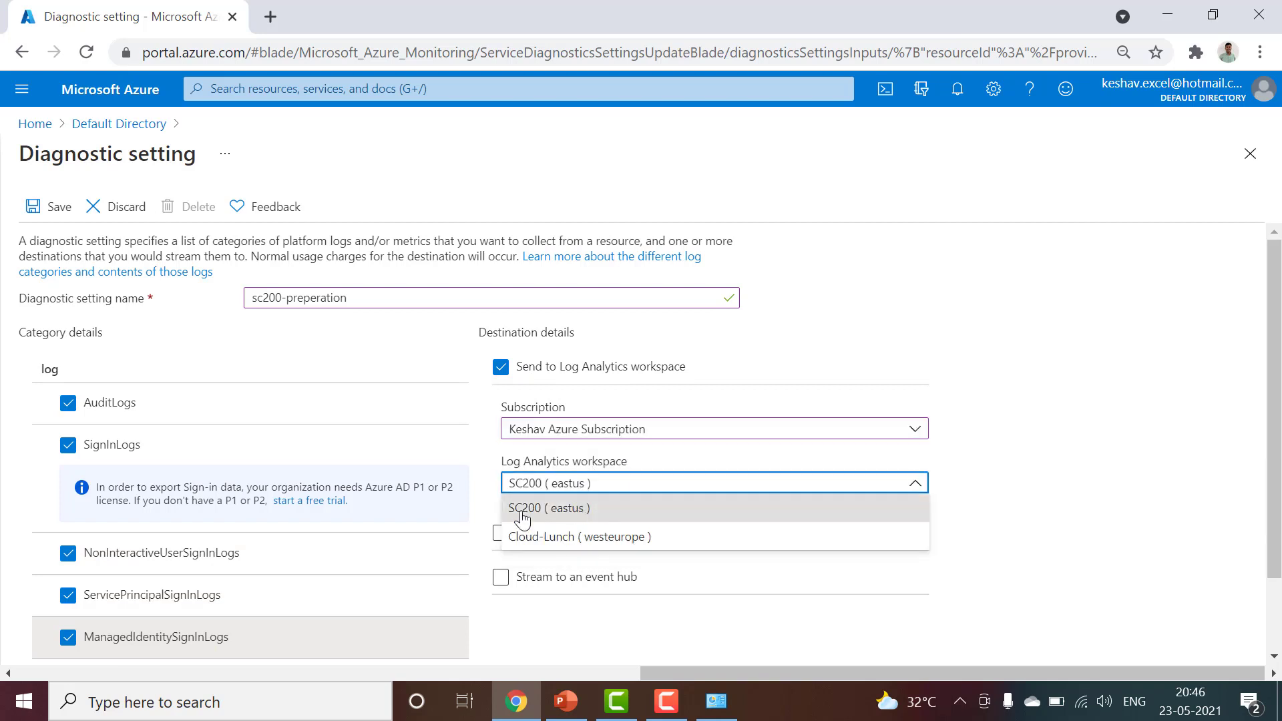
left_click(618, 519)
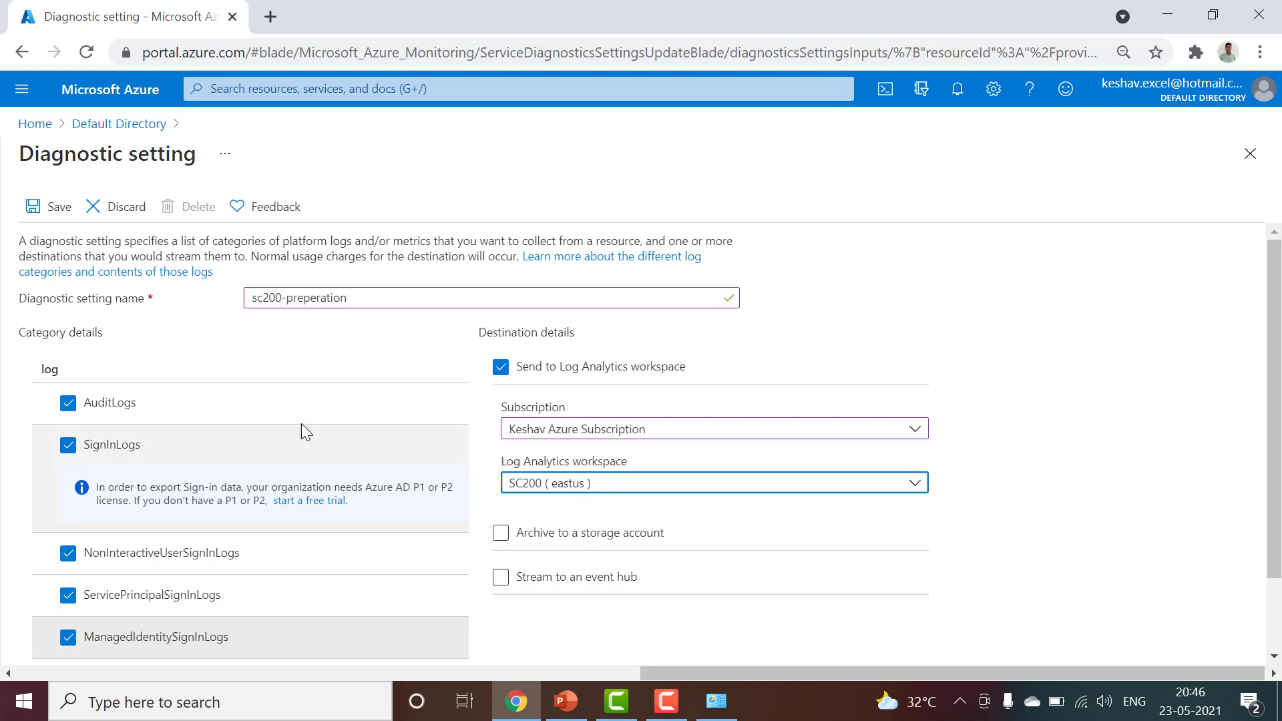
left_click(57, 208)
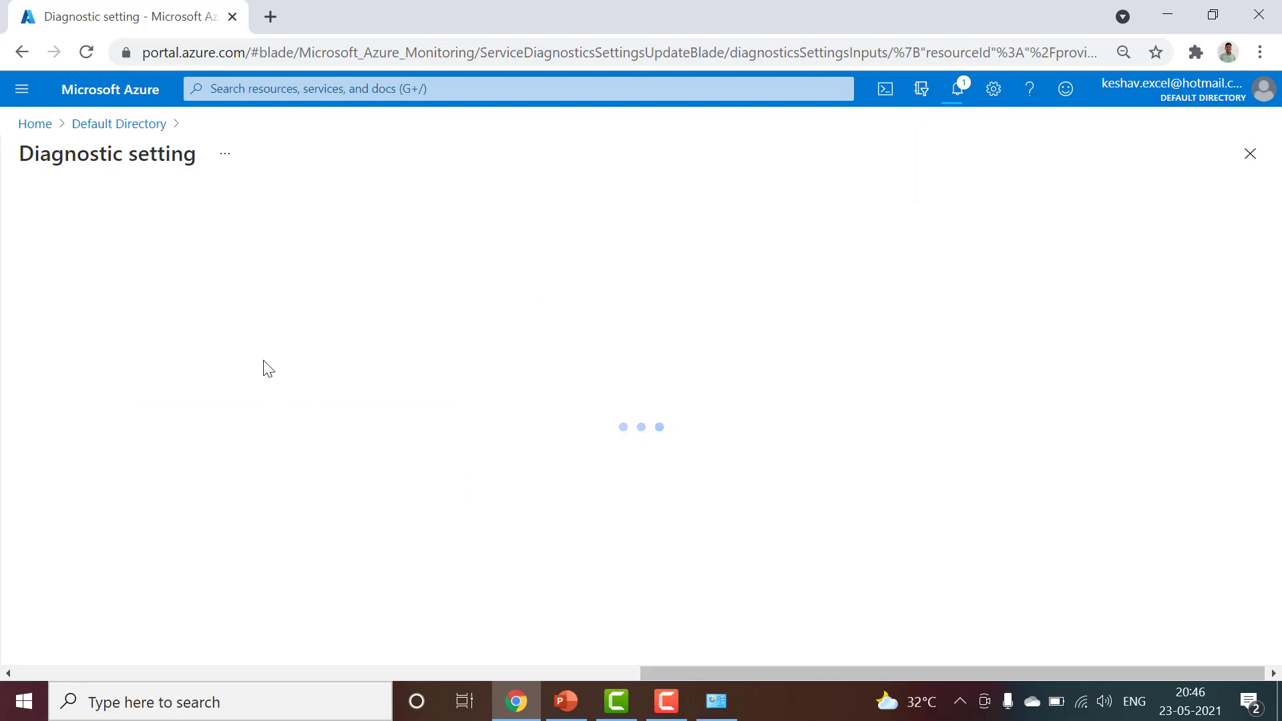
Go back to the Azure home page, find the key vaults service and open the diagnostic settings of the test1308 key vault
left_click(41, 124)
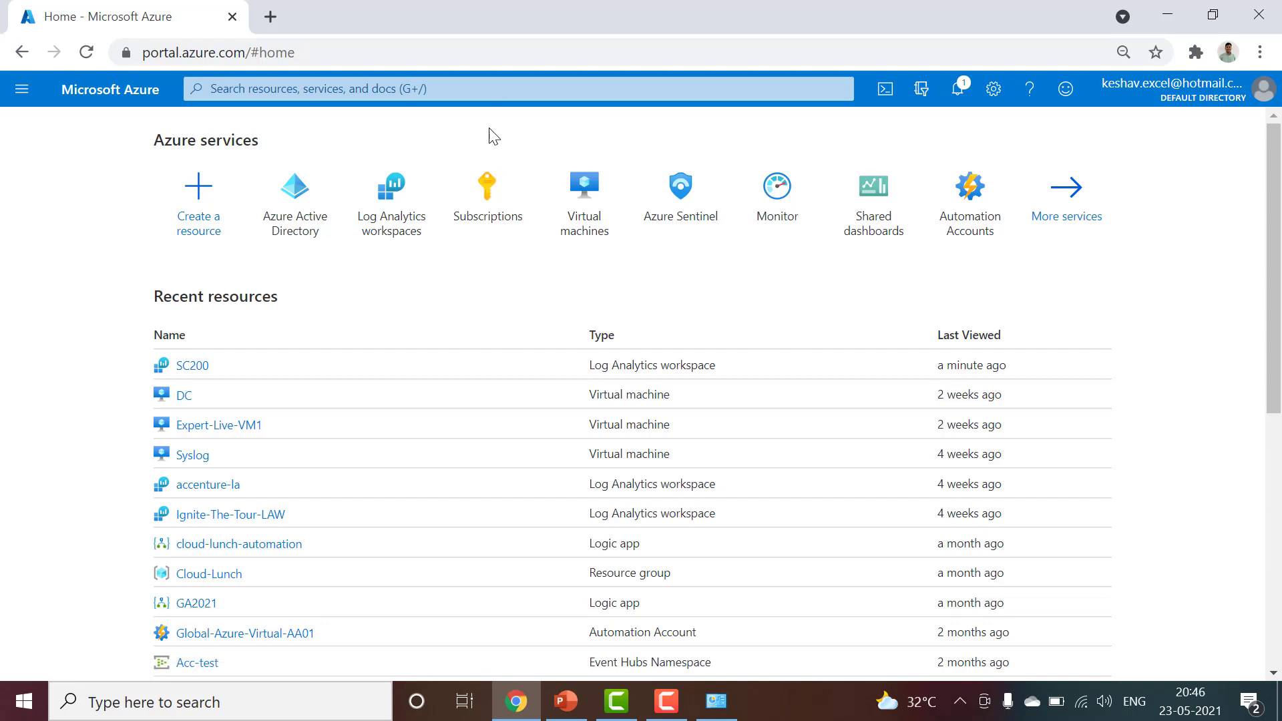
scroll(400, 514, "down", 3)
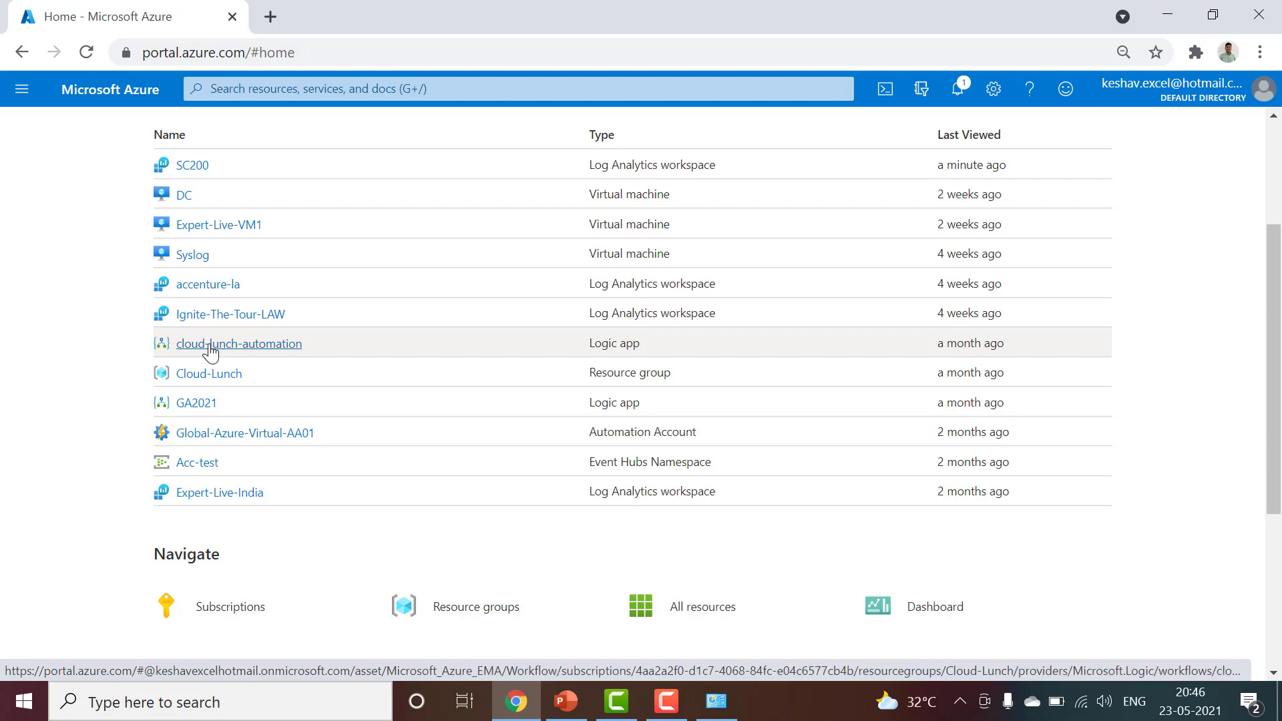
left_click(323, 87)
type("ke")
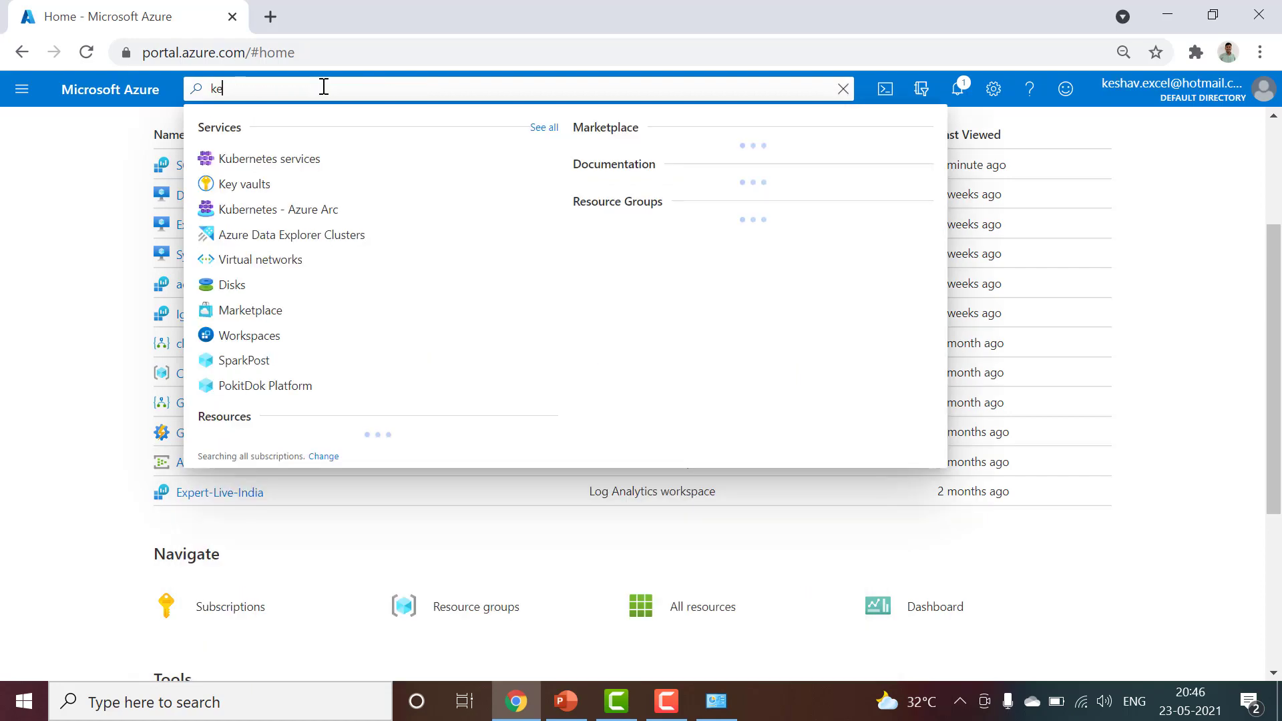
type("y")
left_click(303, 158)
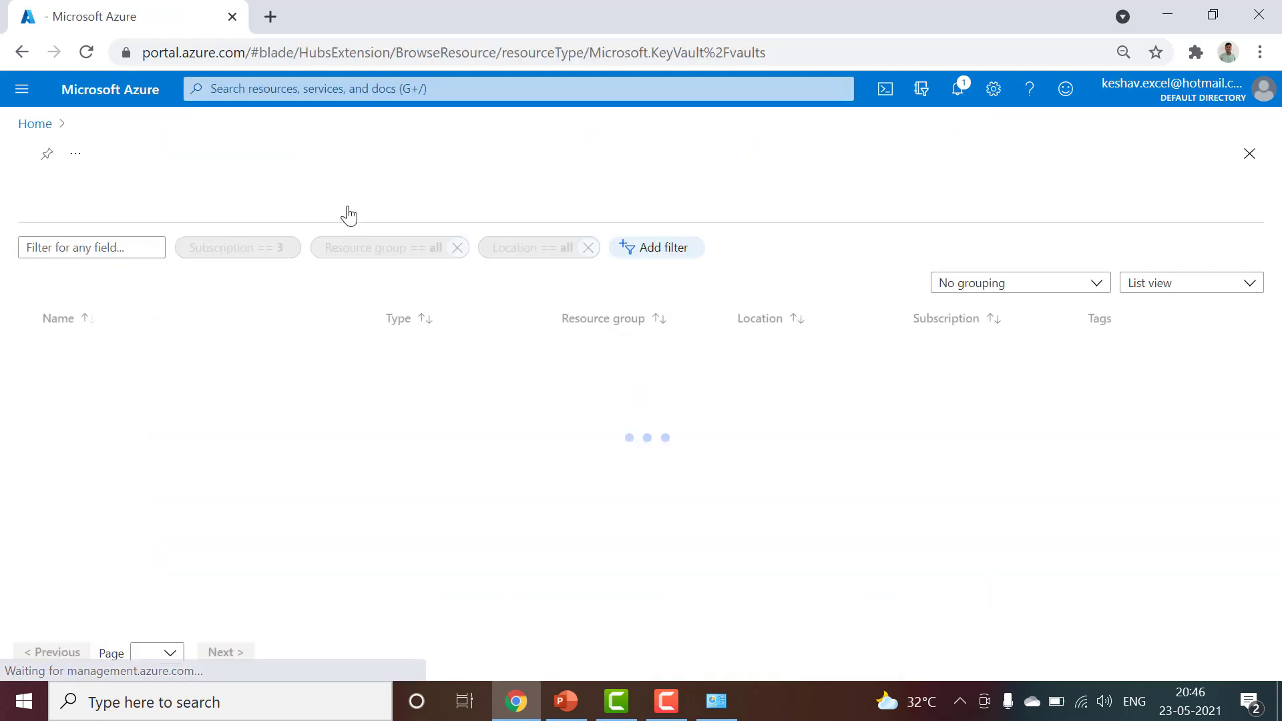
left_click(86, 379)
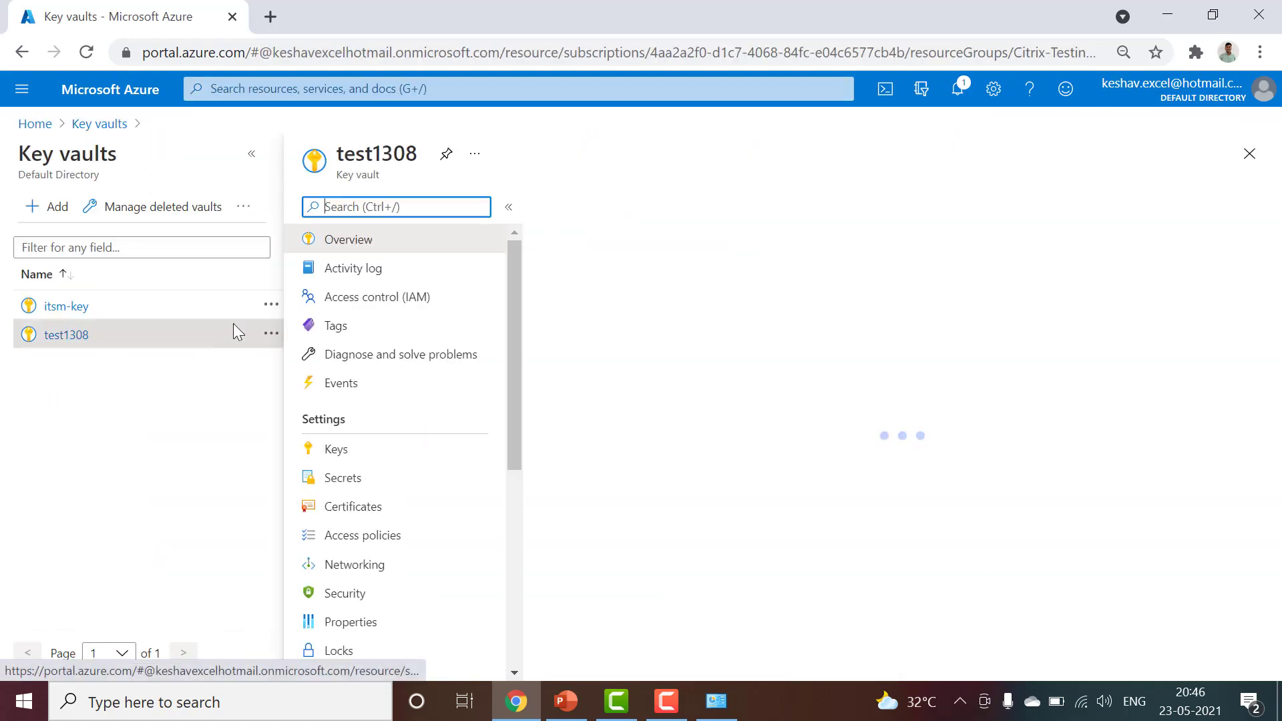
type("diag")
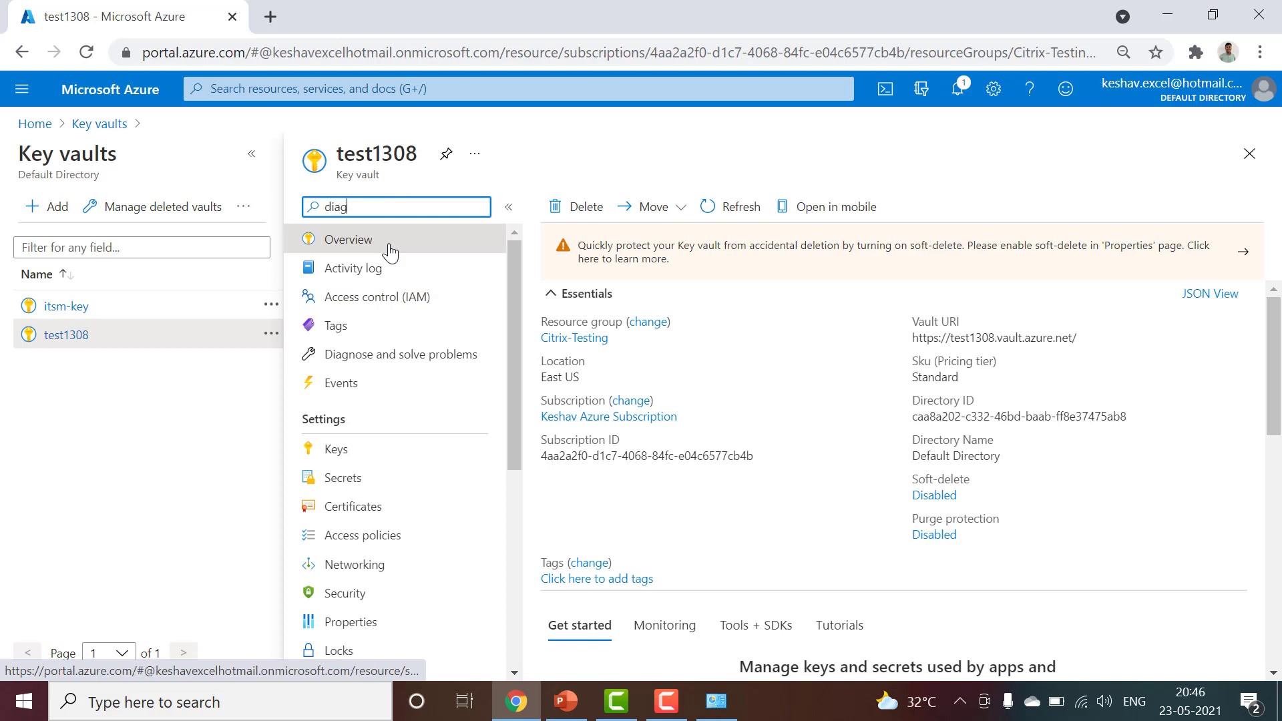
left_click(398, 305)
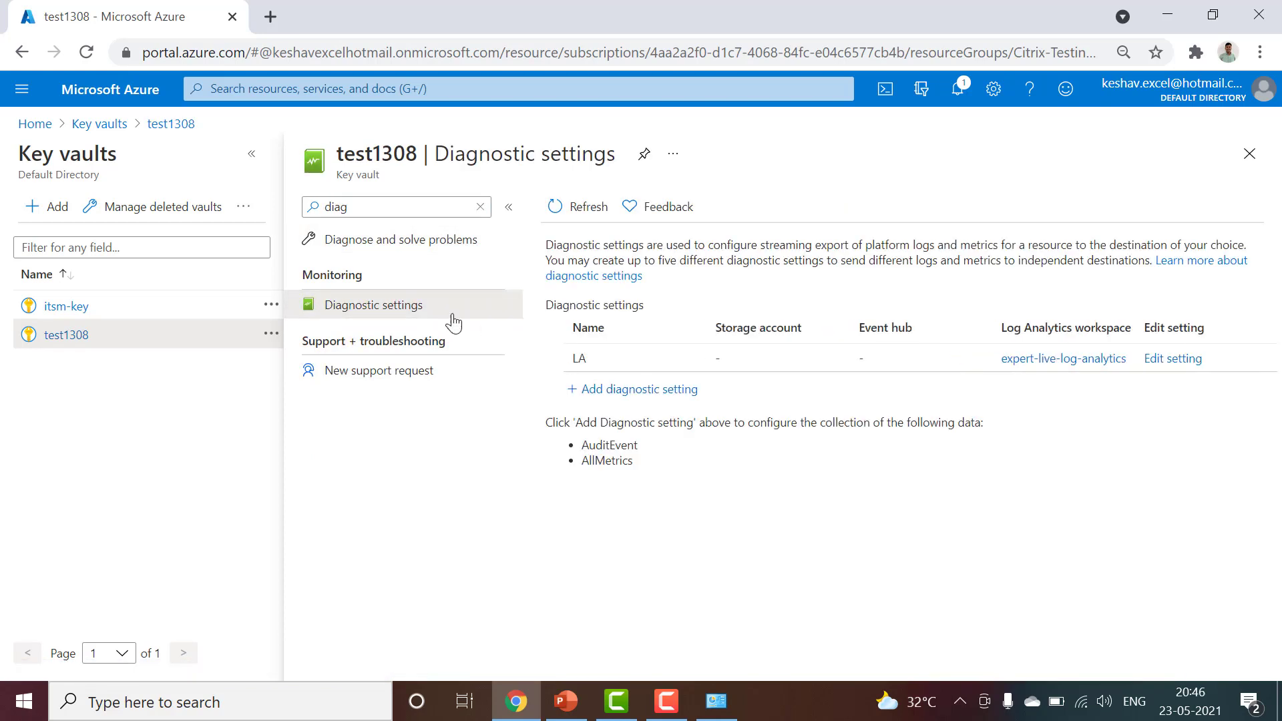
Add and save a diagnostic setting named sc200-demo that sends the key vault's AuditEvent logs and AllMetrics to the SC200 workspace
left_click(604, 390)
left_click(398, 306)
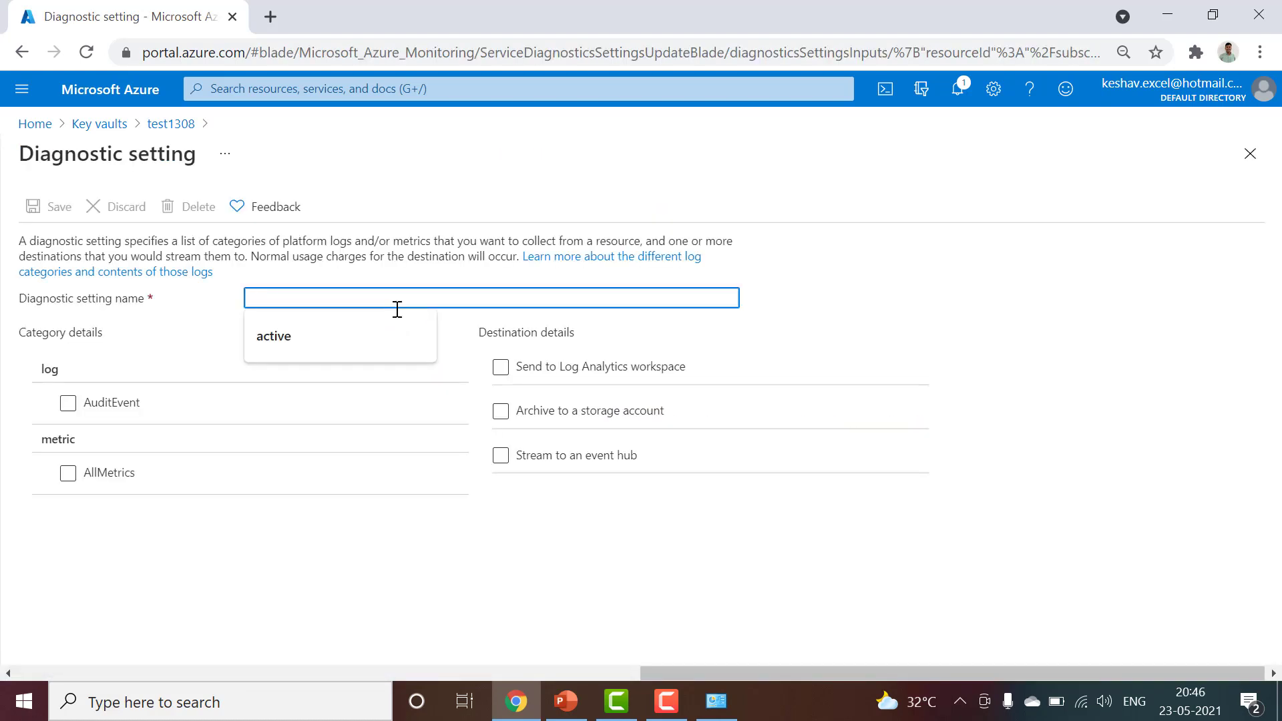
type("sc200-demo")
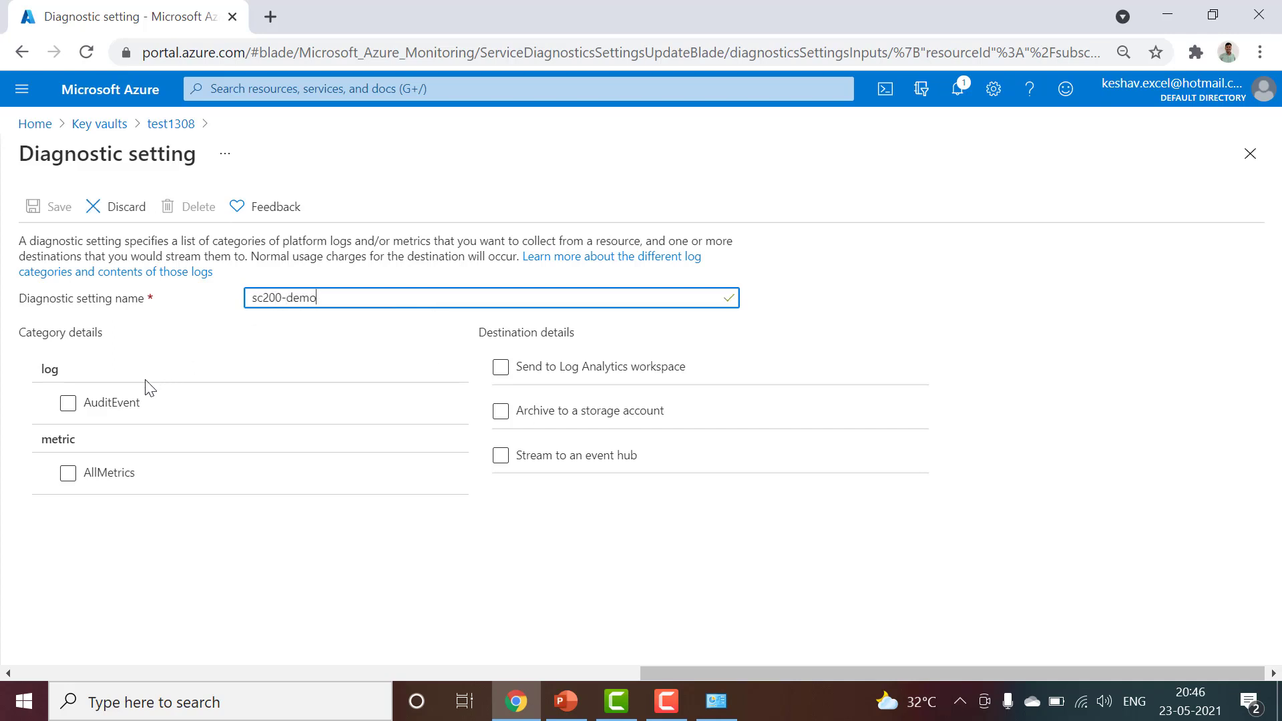
left_click(621, 374)
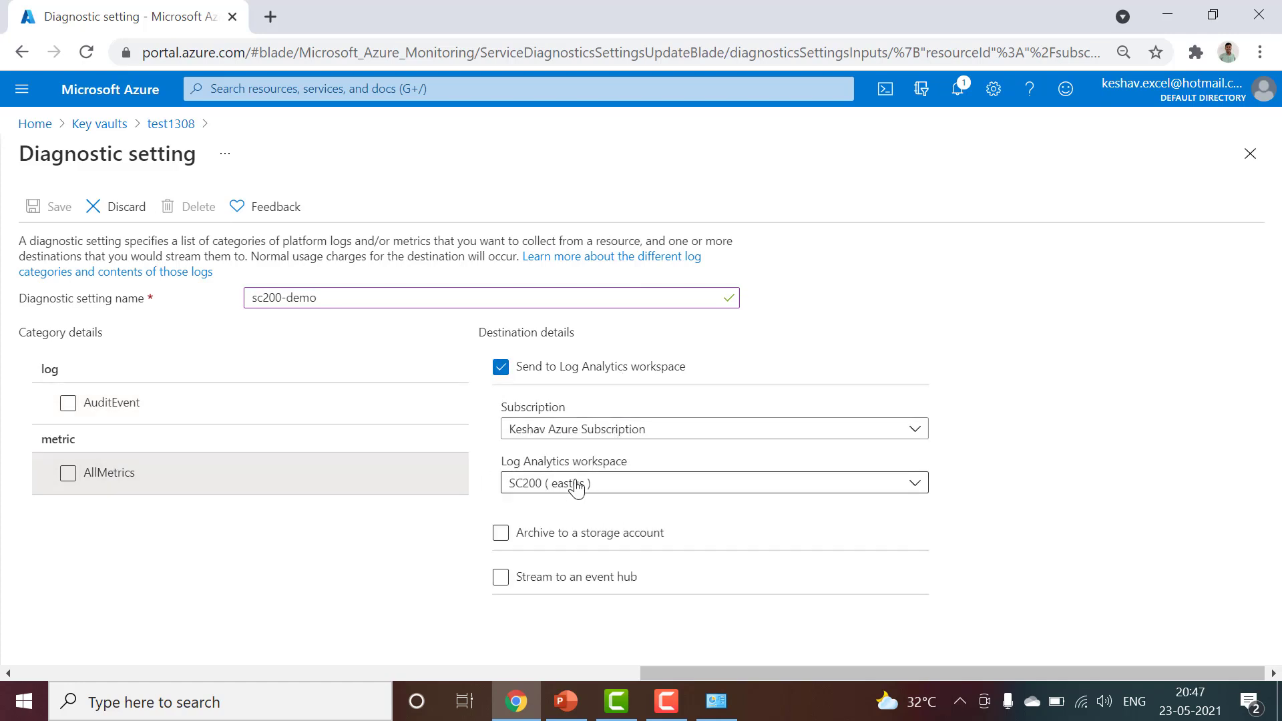
left_click(151, 424)
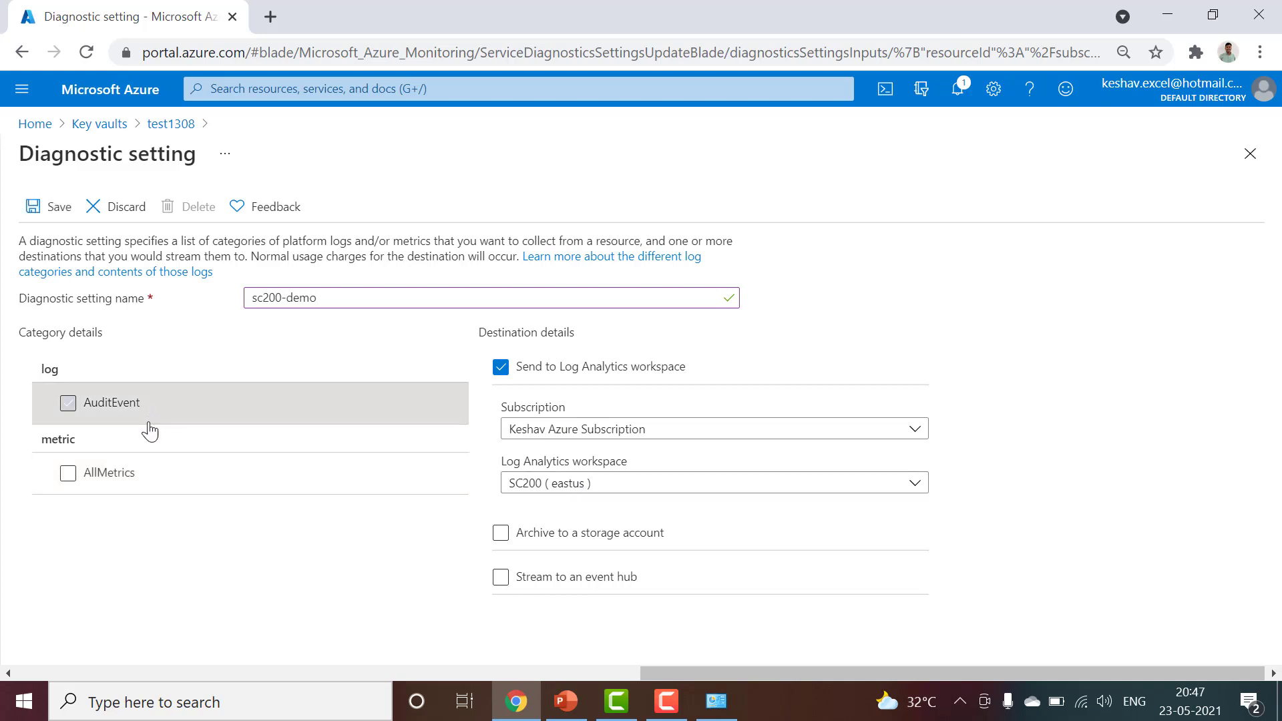
left_click(154, 475)
left_click(53, 221)
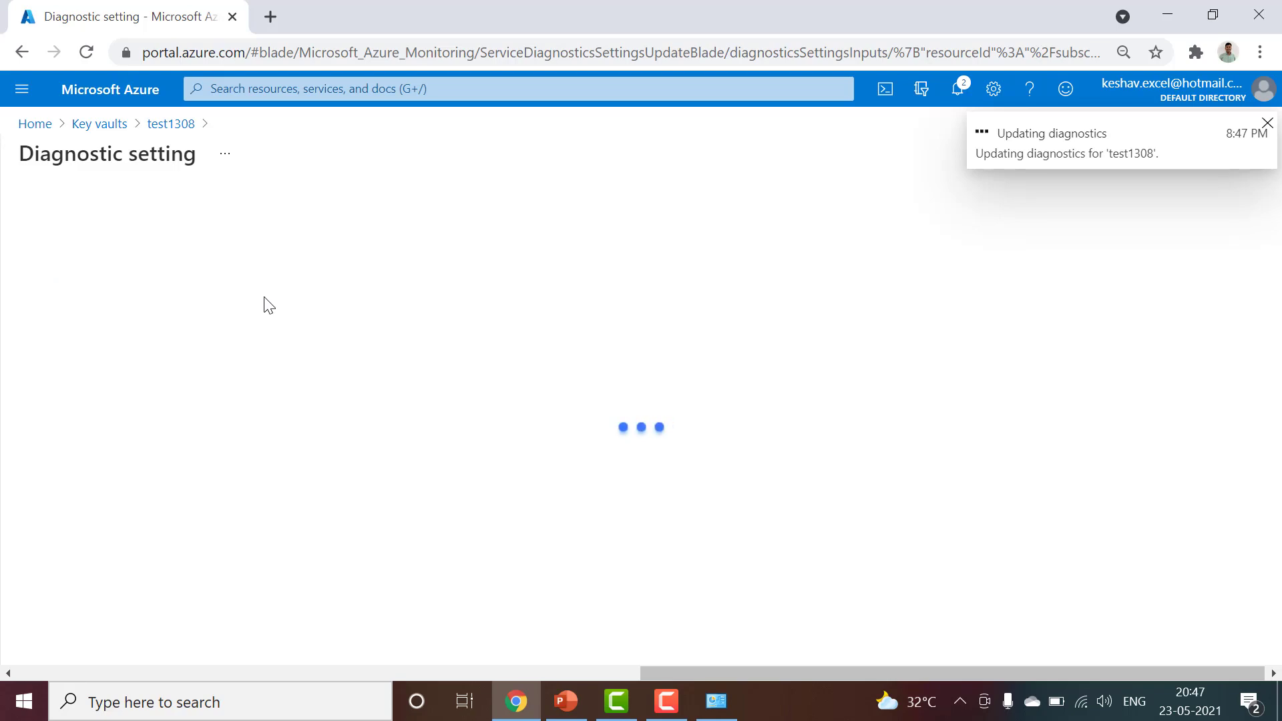
Return to the Azure home page and open the diagnostic settings of the cloud-lunch-automation logic app
left_click(35, 127)
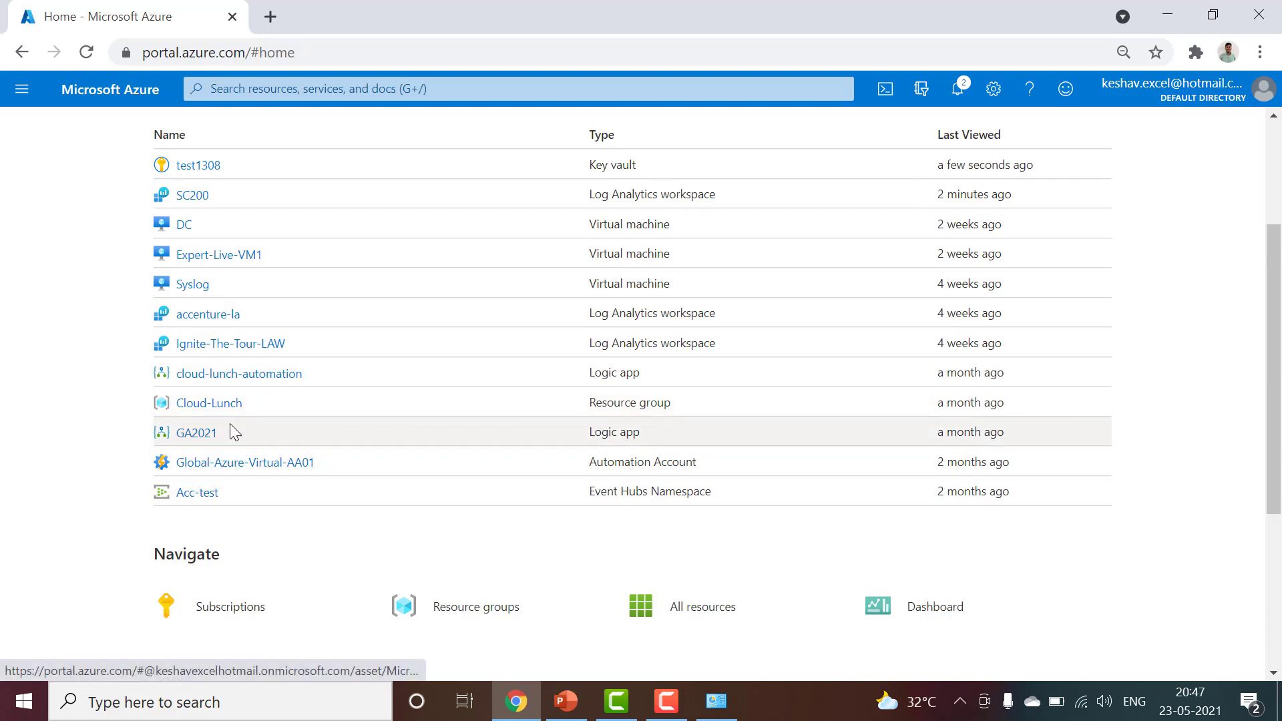
left_click(220, 378)
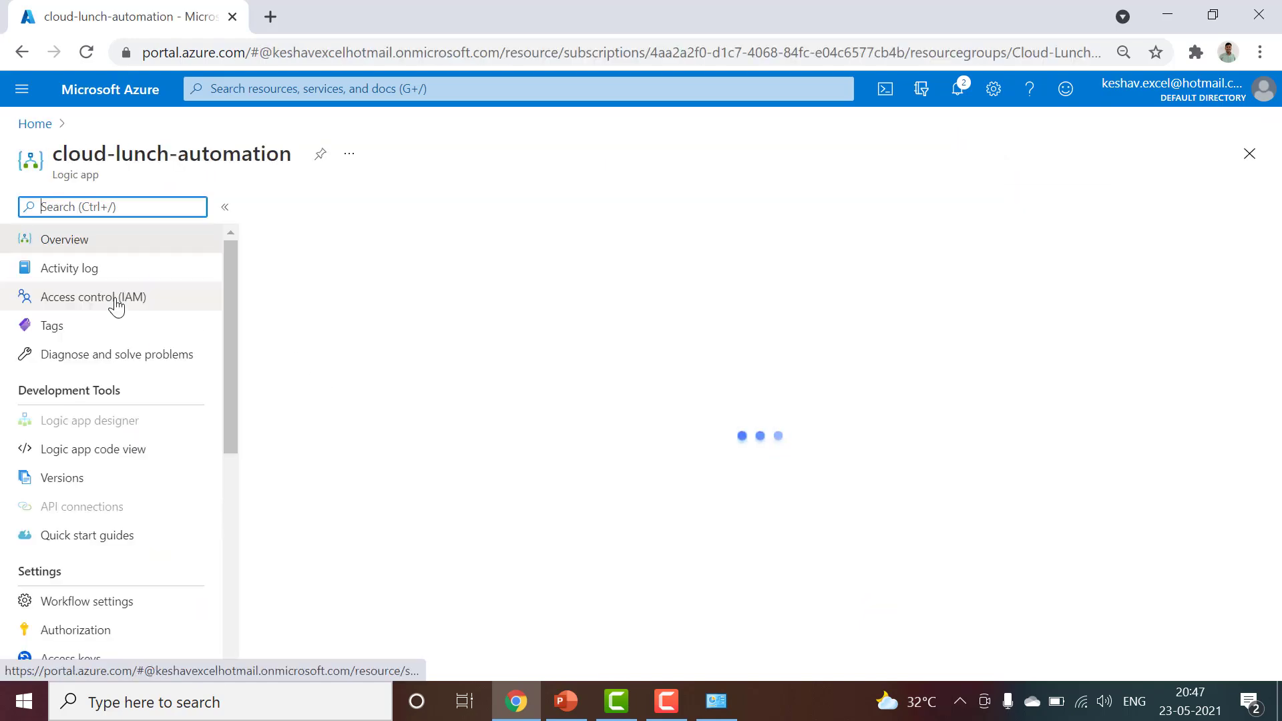
scroll(134, 407, "down", 5)
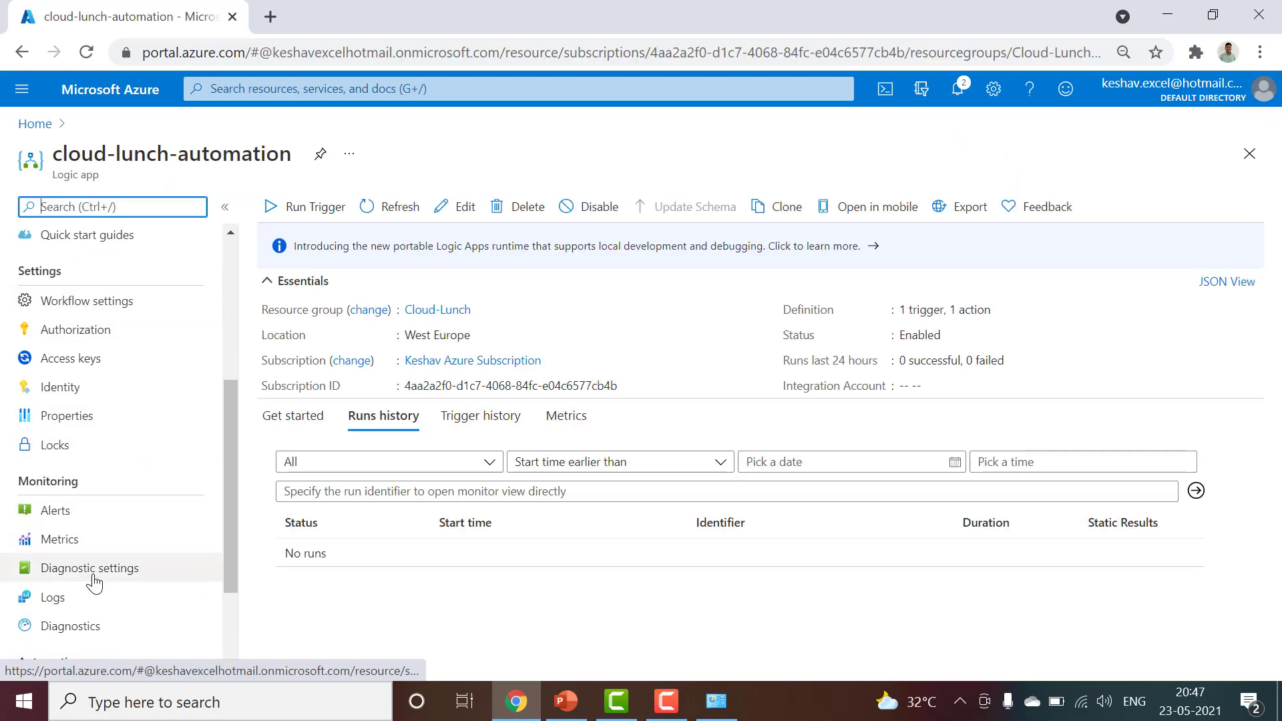
left_click(94, 581)
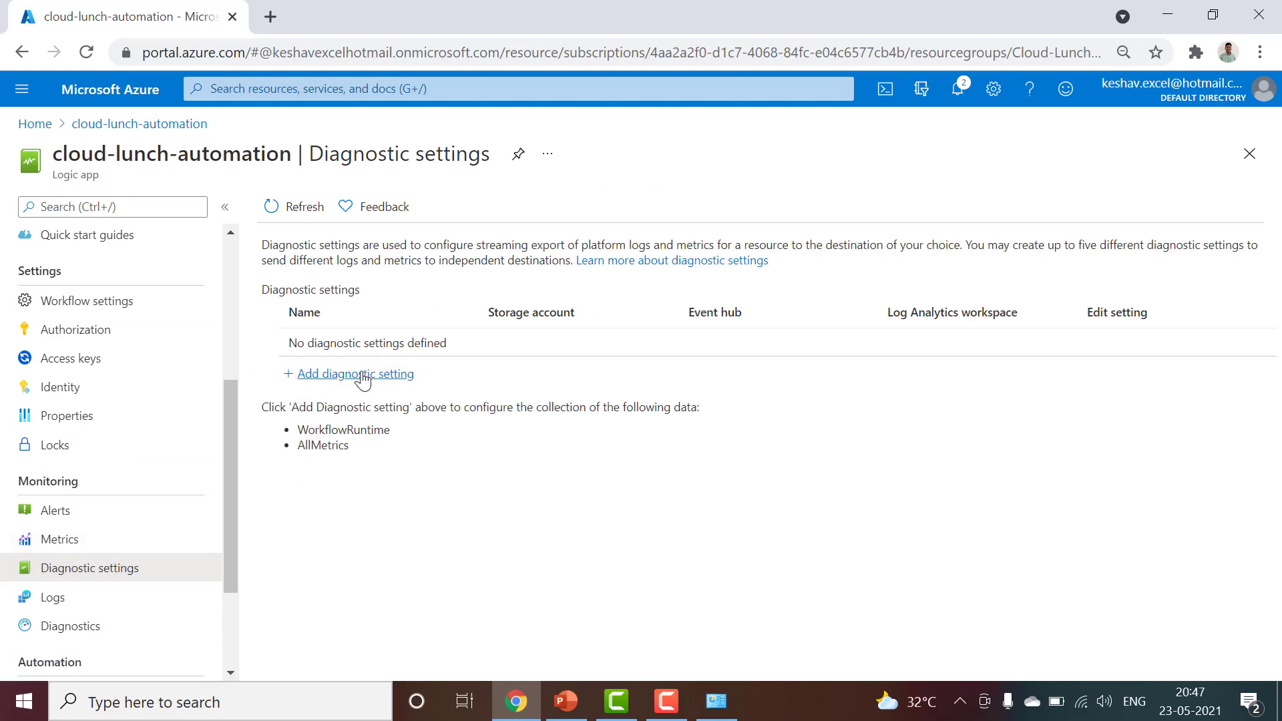
triple_click(309, 343)
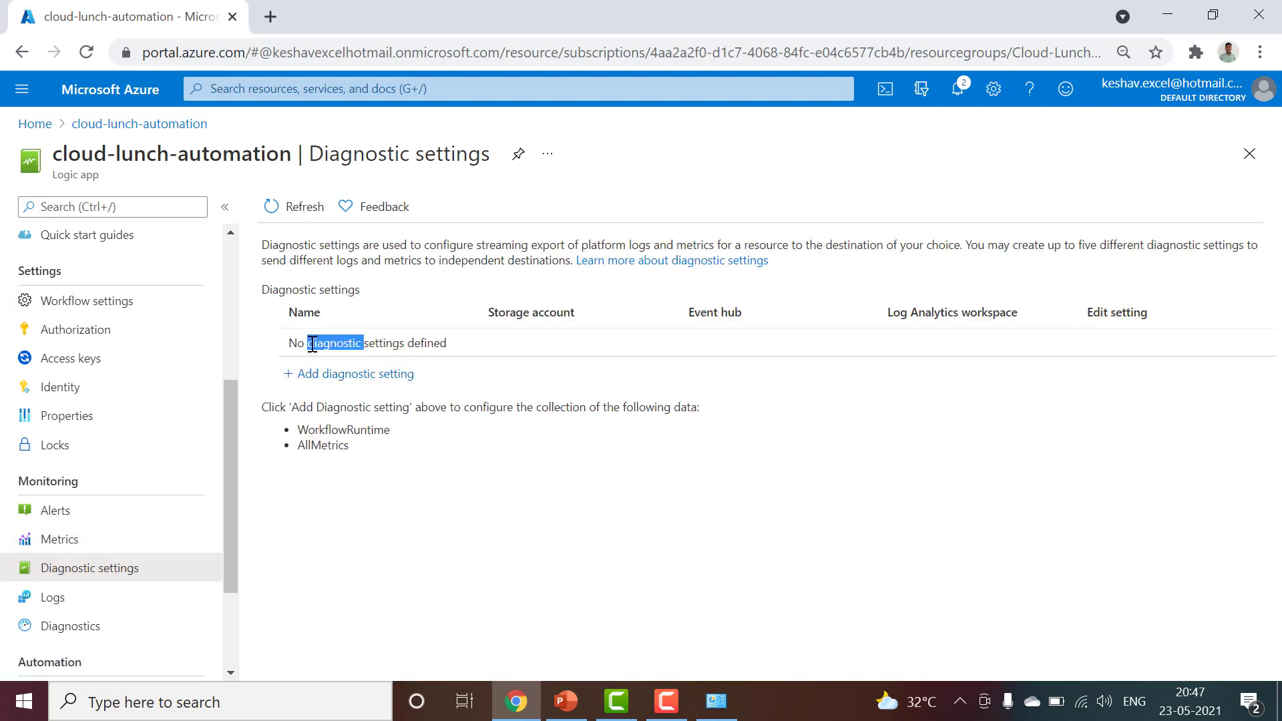
Add and save a diagnostic setting named SC200 Demo that sends the logic app's WorkflowRuntime logs and AllMetrics to the SC200 workspace
left_click(336, 375)
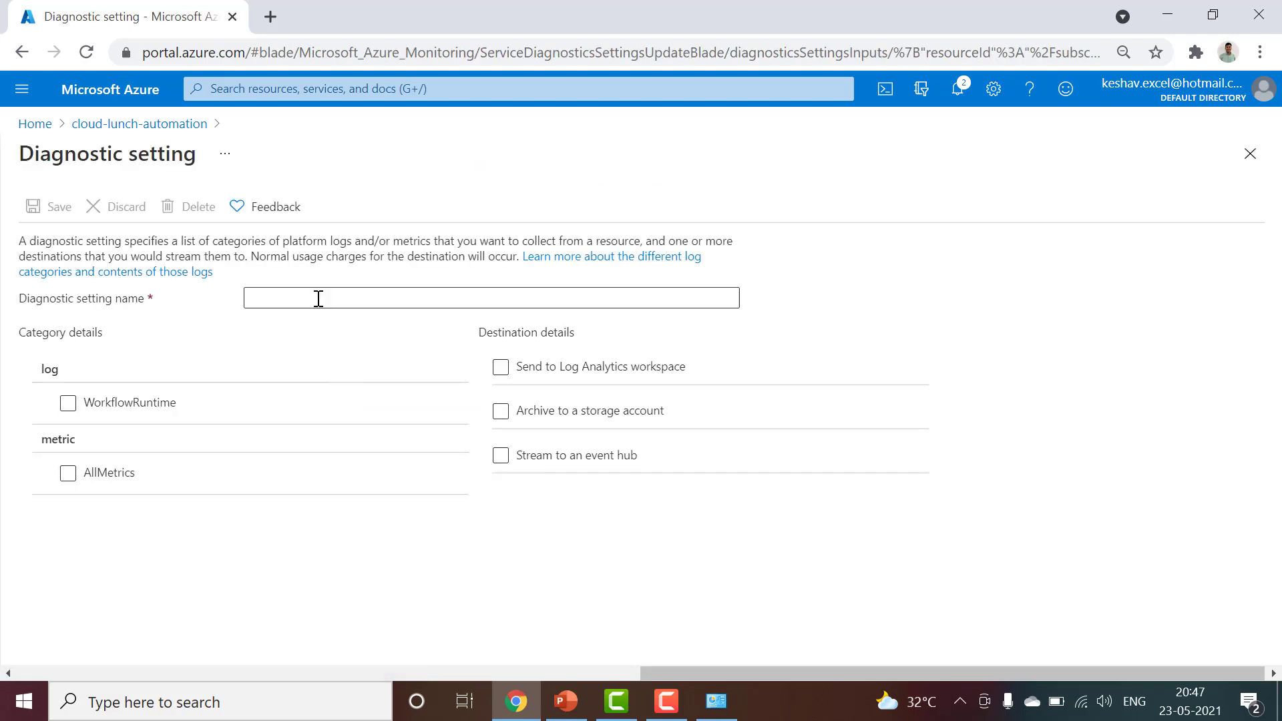
left_click(320, 295)
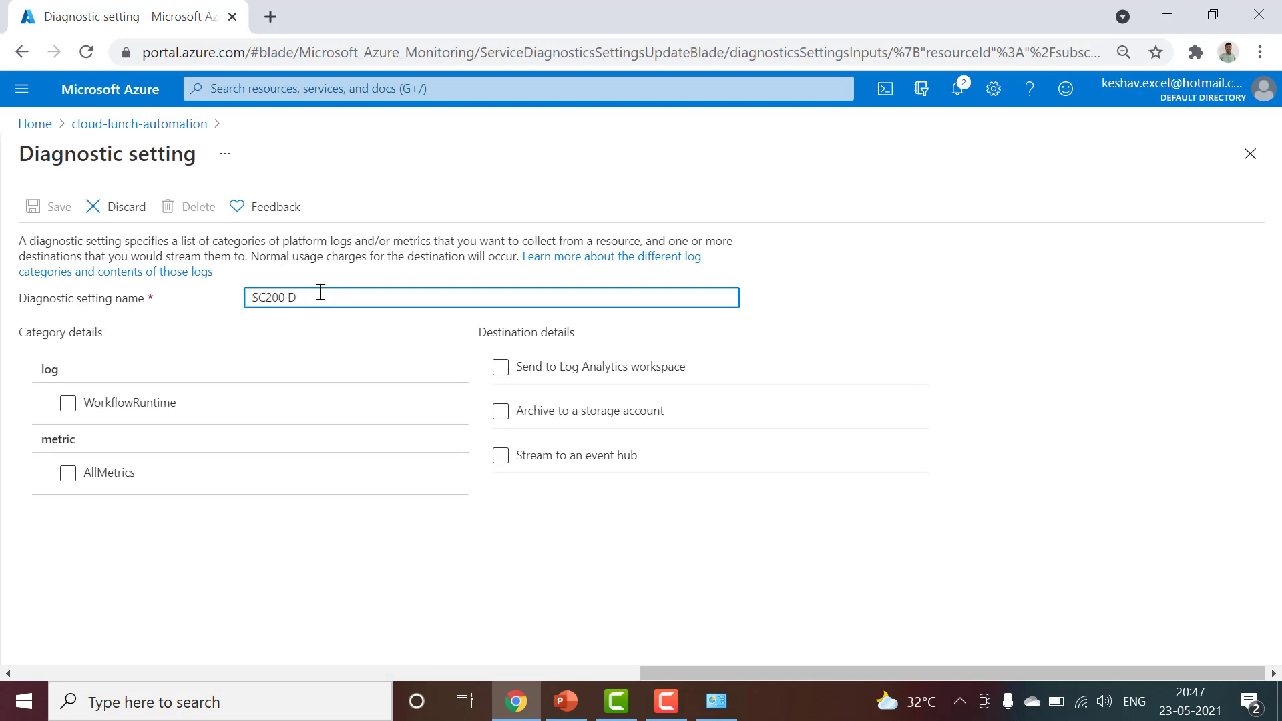
triple_click(320, 293)
left_click(150, 408)
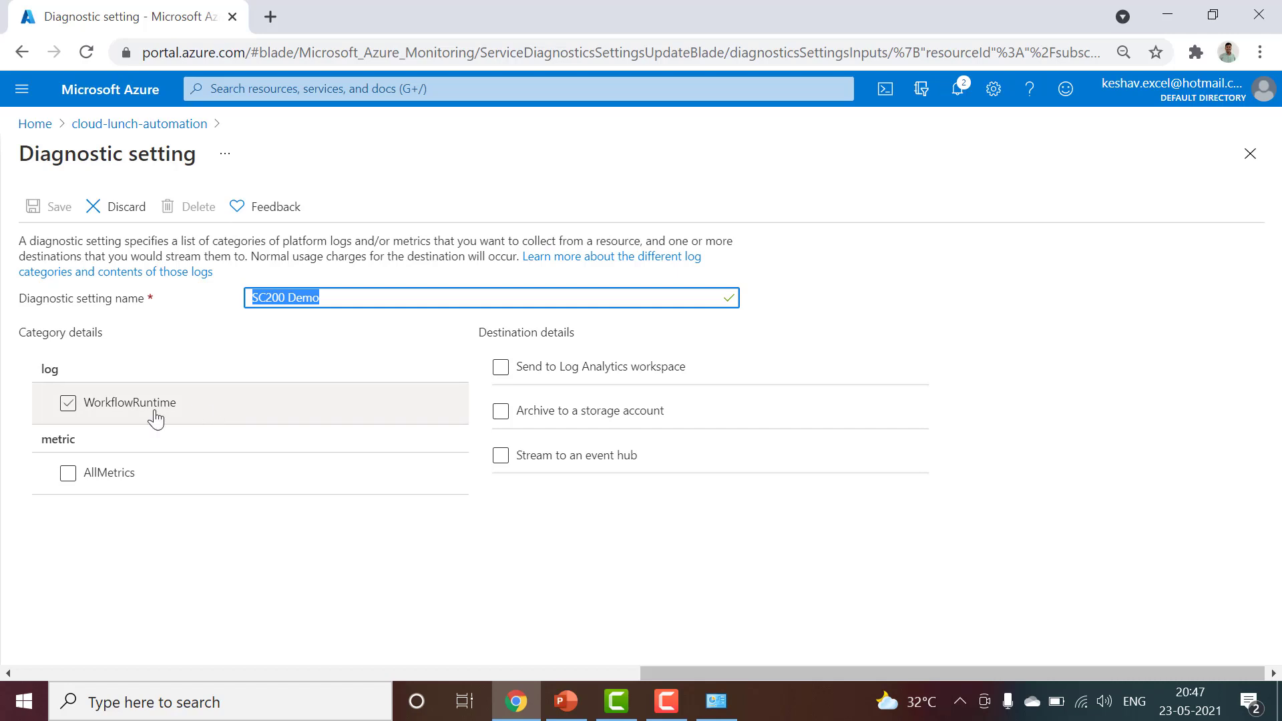
left_click(129, 475)
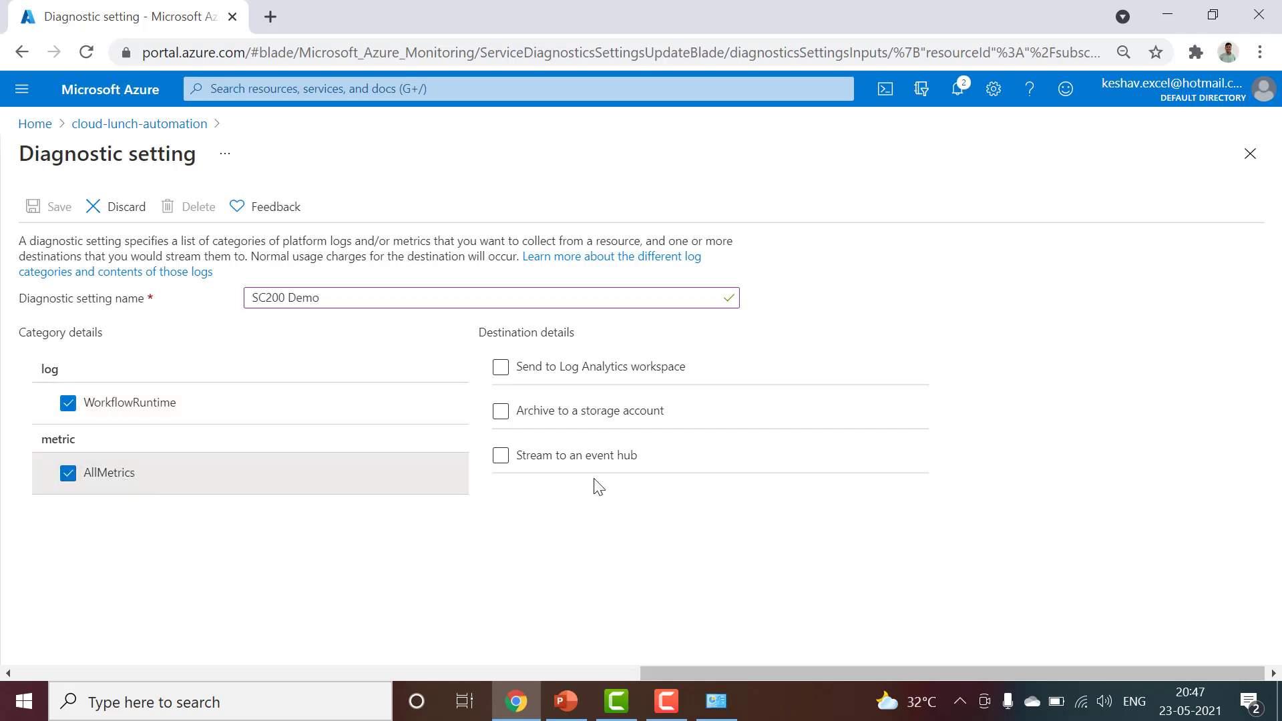
left_click(592, 367)
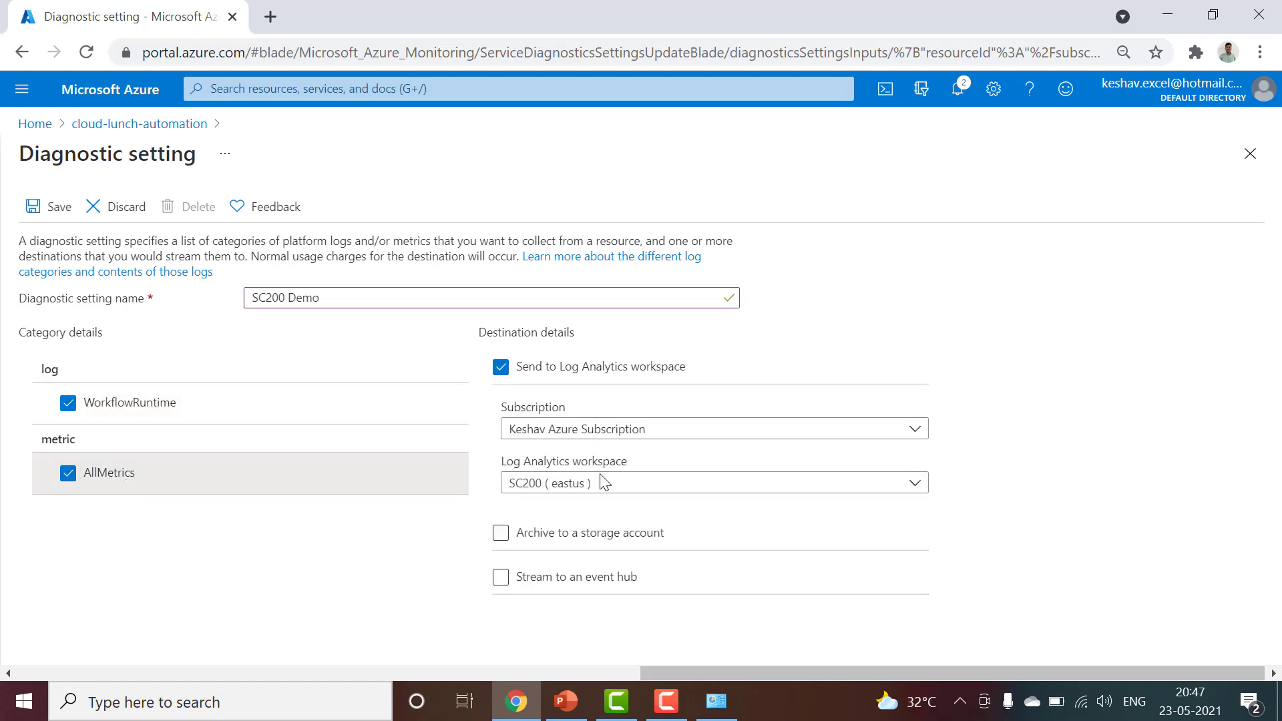
left_click(51, 208)
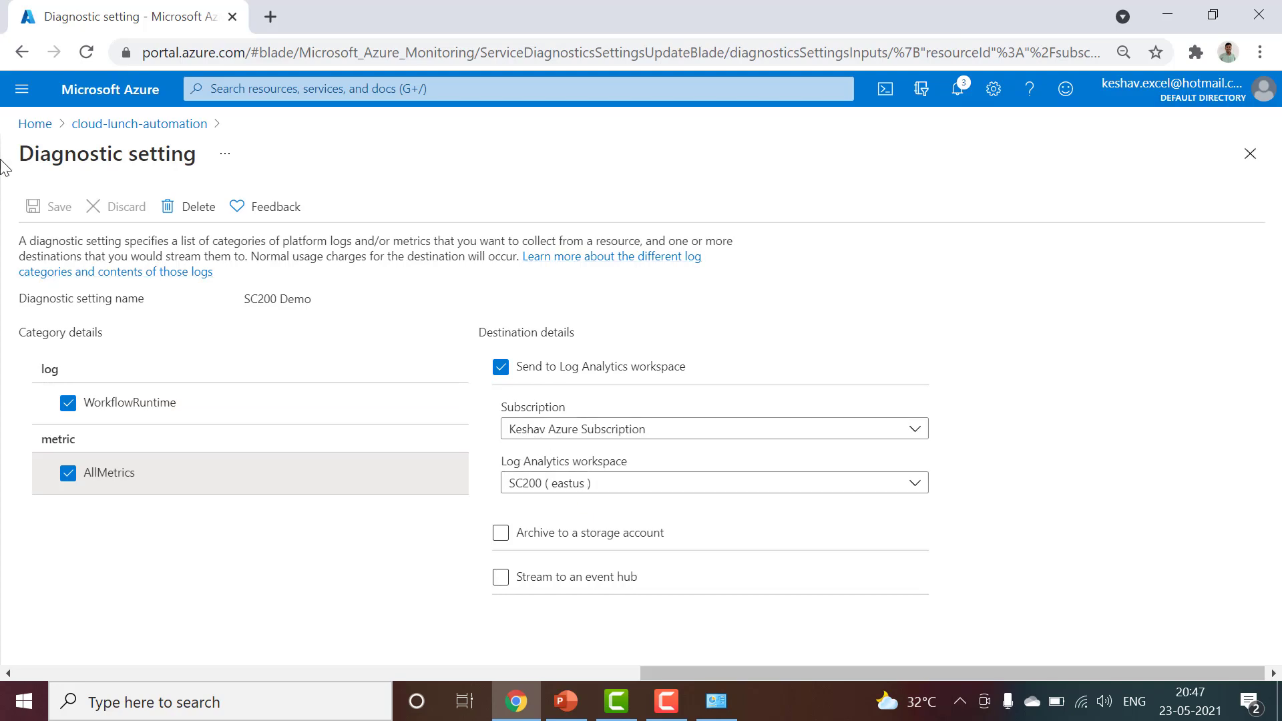
Go back to the Azure home page and open the SC200 Log Analytics workspace from the recent resources
left_click(36, 124)
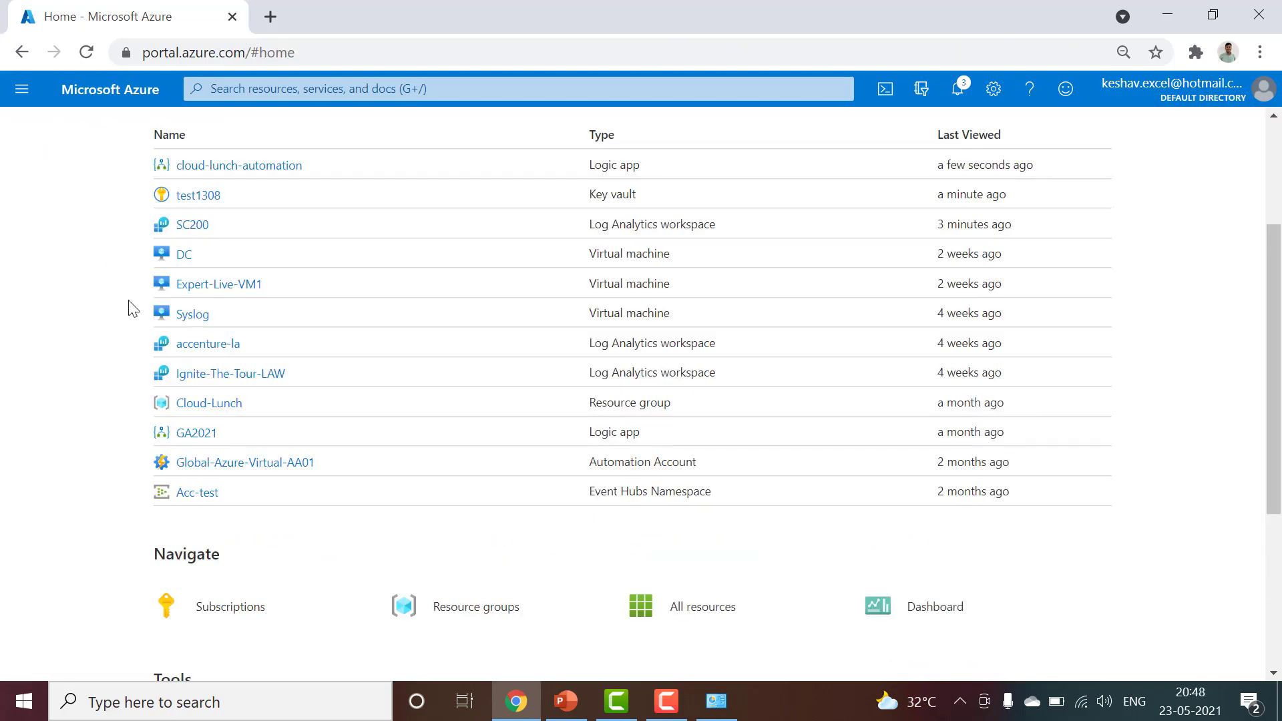
scroll(136, 308, "up", 3)
scroll(145, 307, "down", 3)
scroll(159, 310, "up", 2)
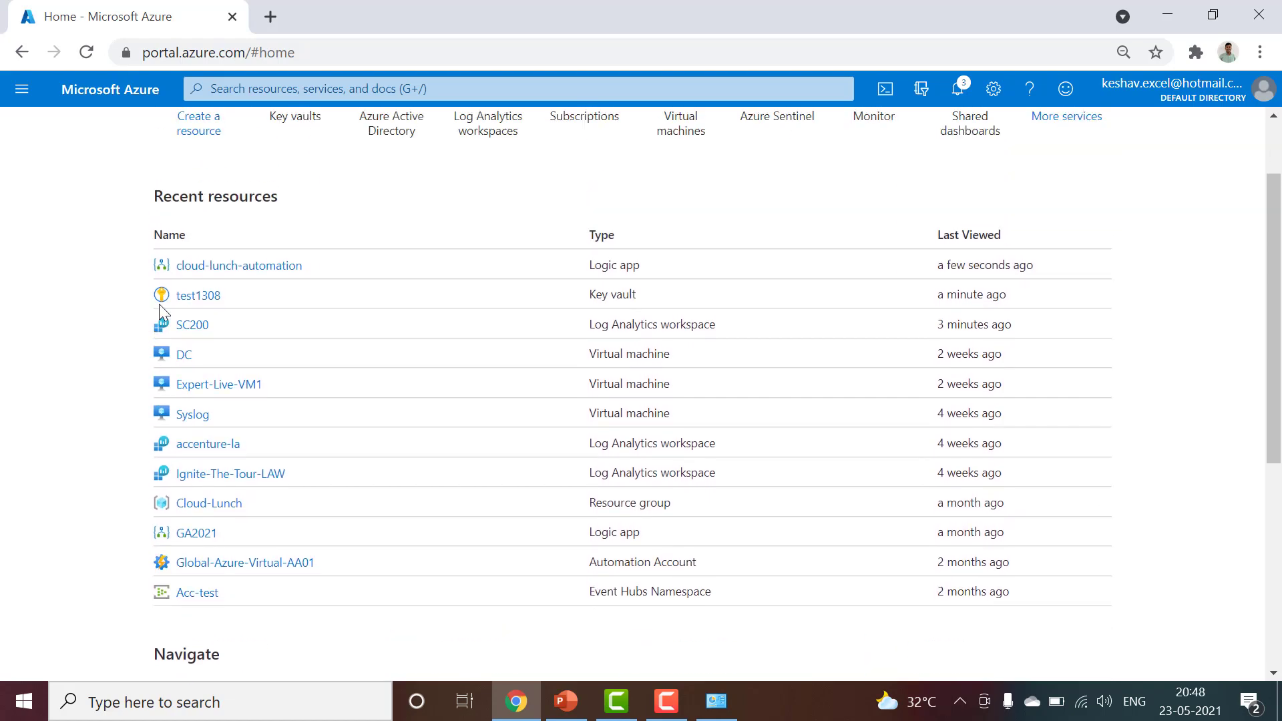
left_click(189, 324)
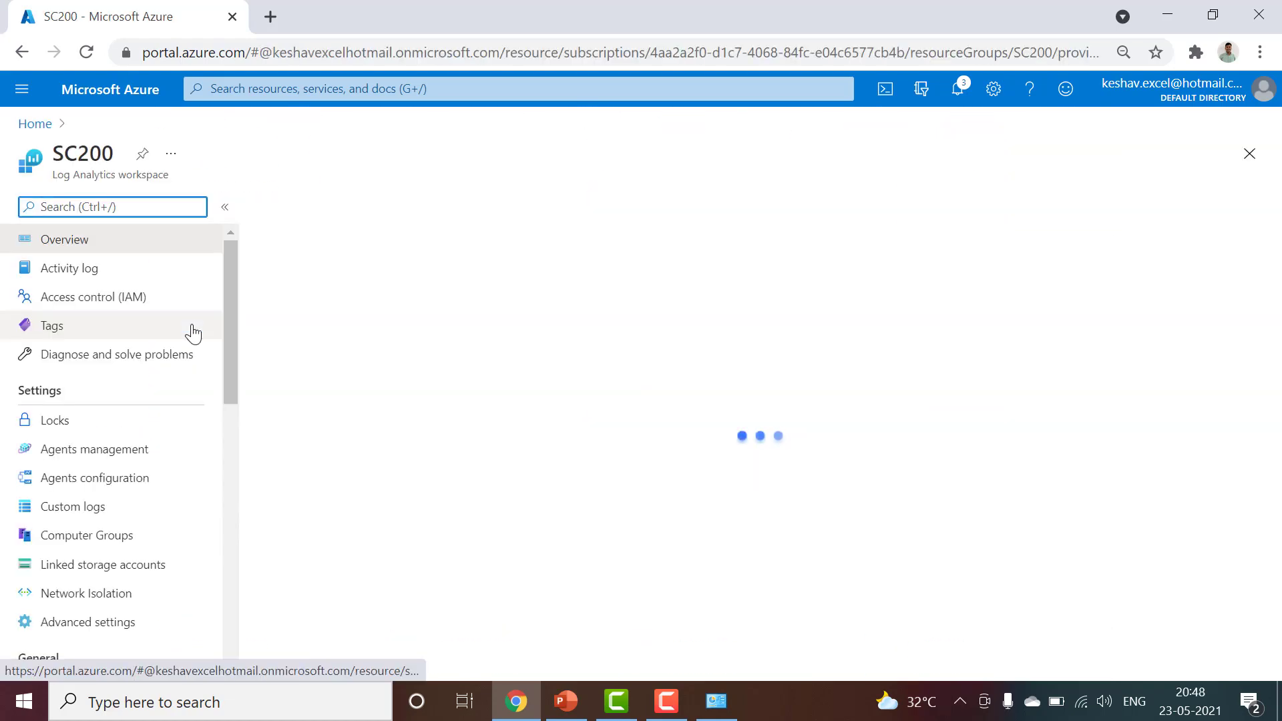
Start adding a solution from the SC200 workspace summary and list all featured Monitoring & Diagnostics offers in the Marketplace
scroll(180, 353, "down", 5)
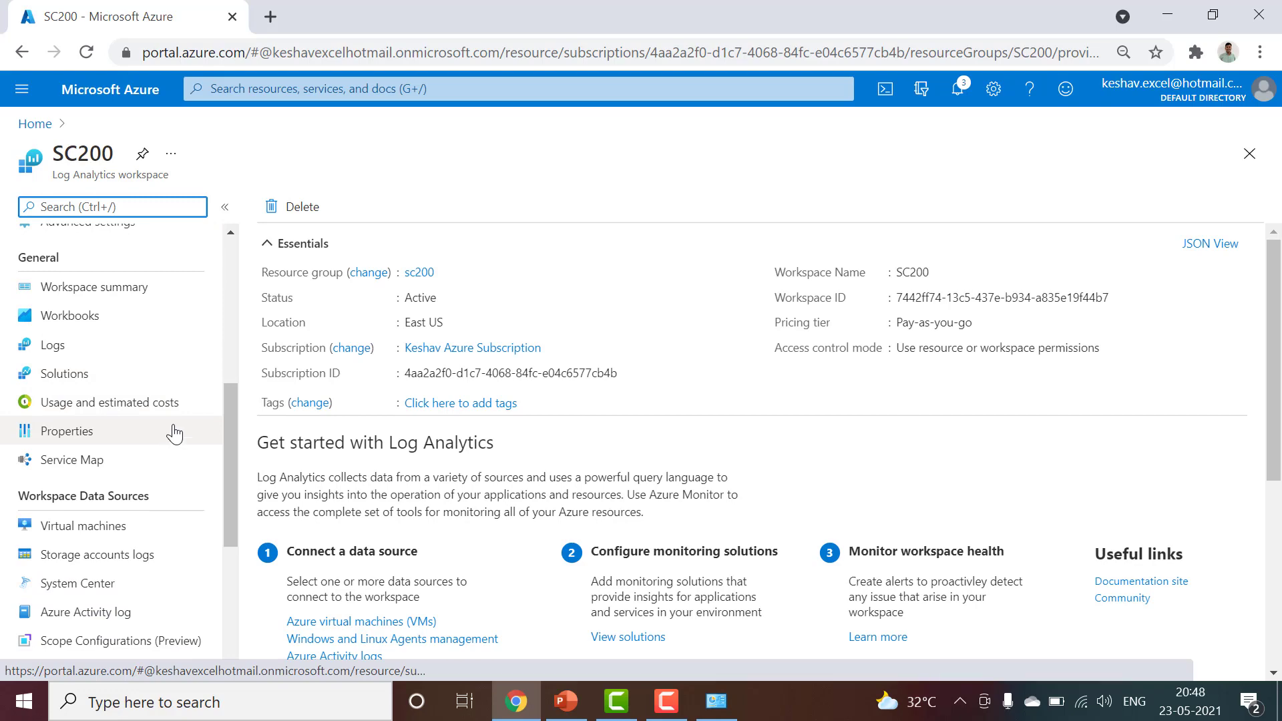
left_click(119, 291)
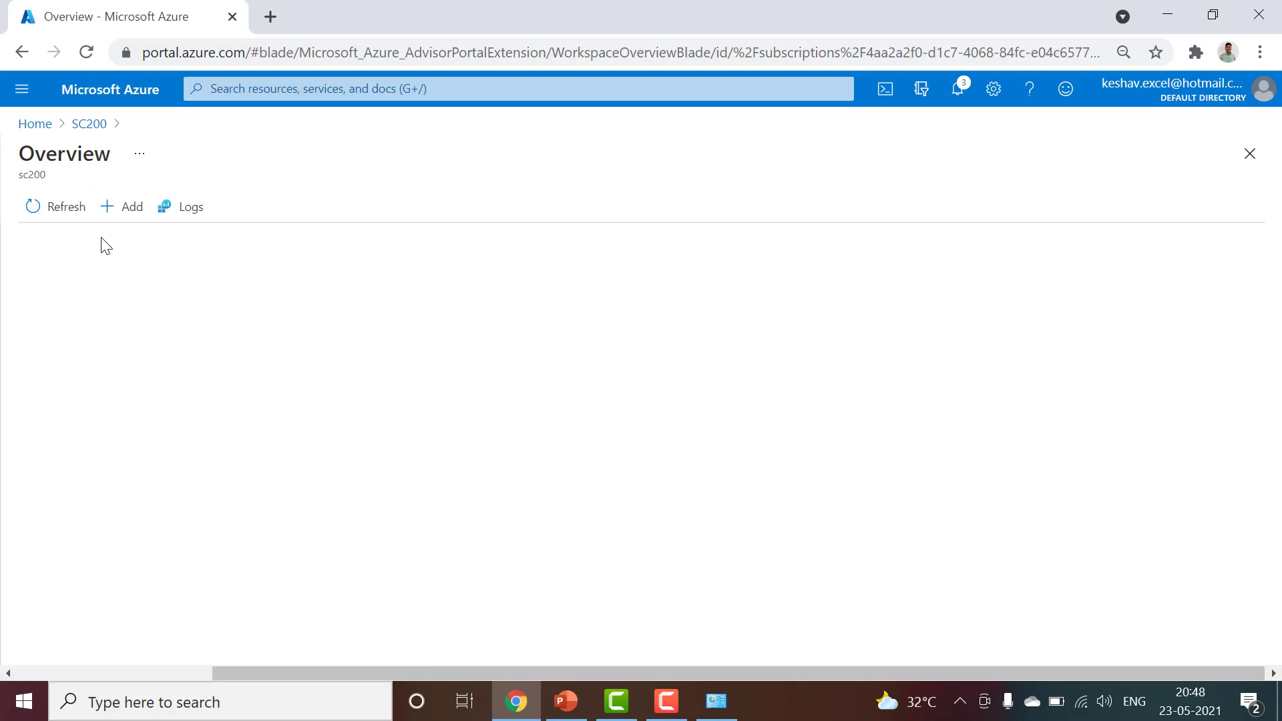
left_click(113, 211)
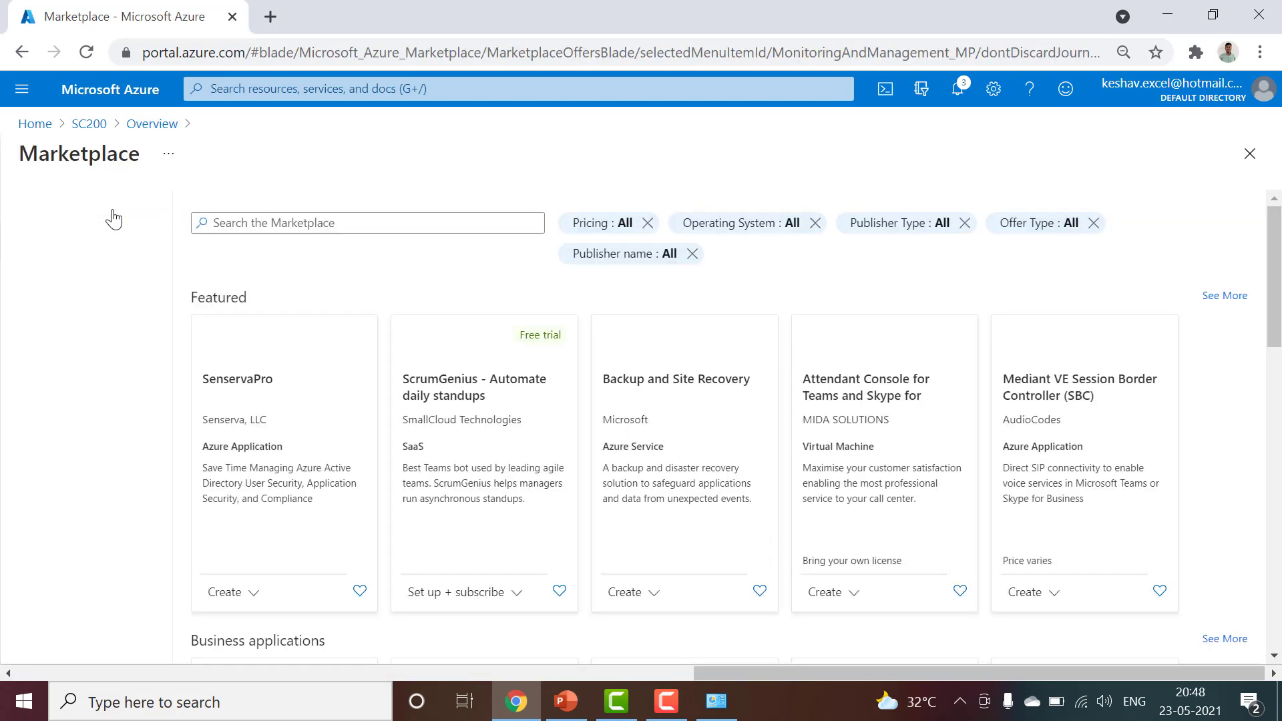
scroll(74, 414, "down", 5)
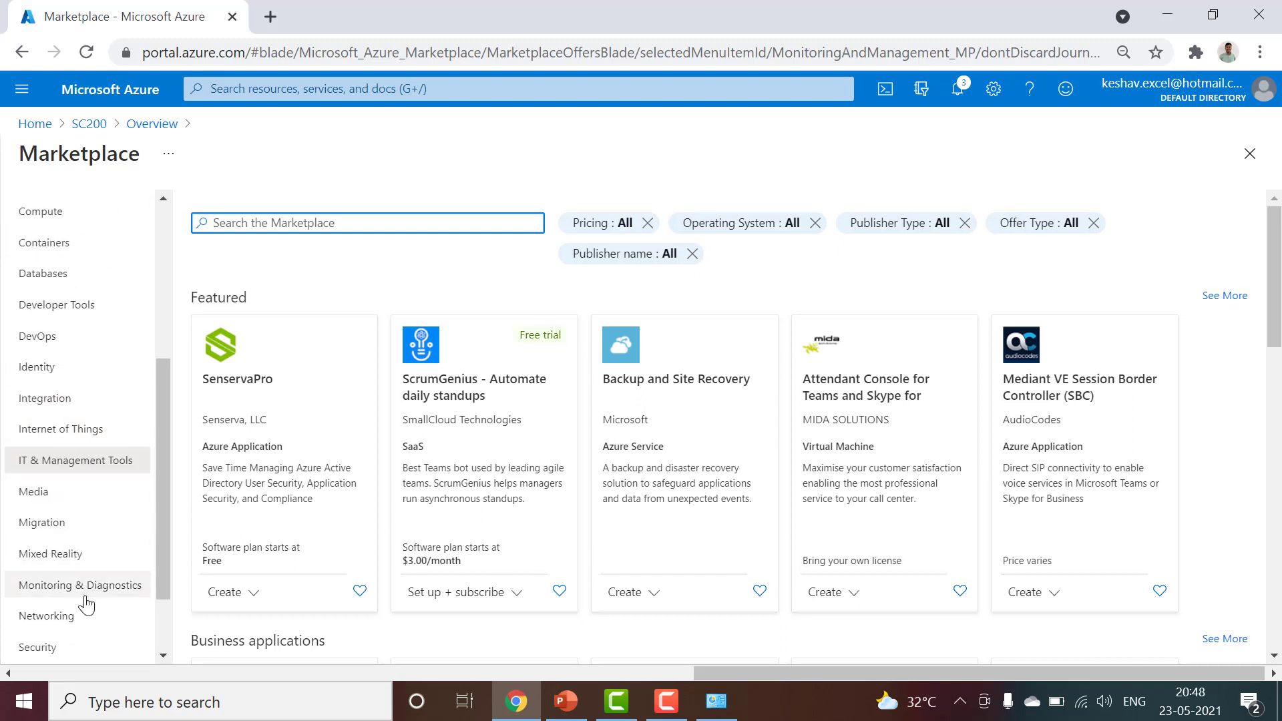
left_click(90, 588)
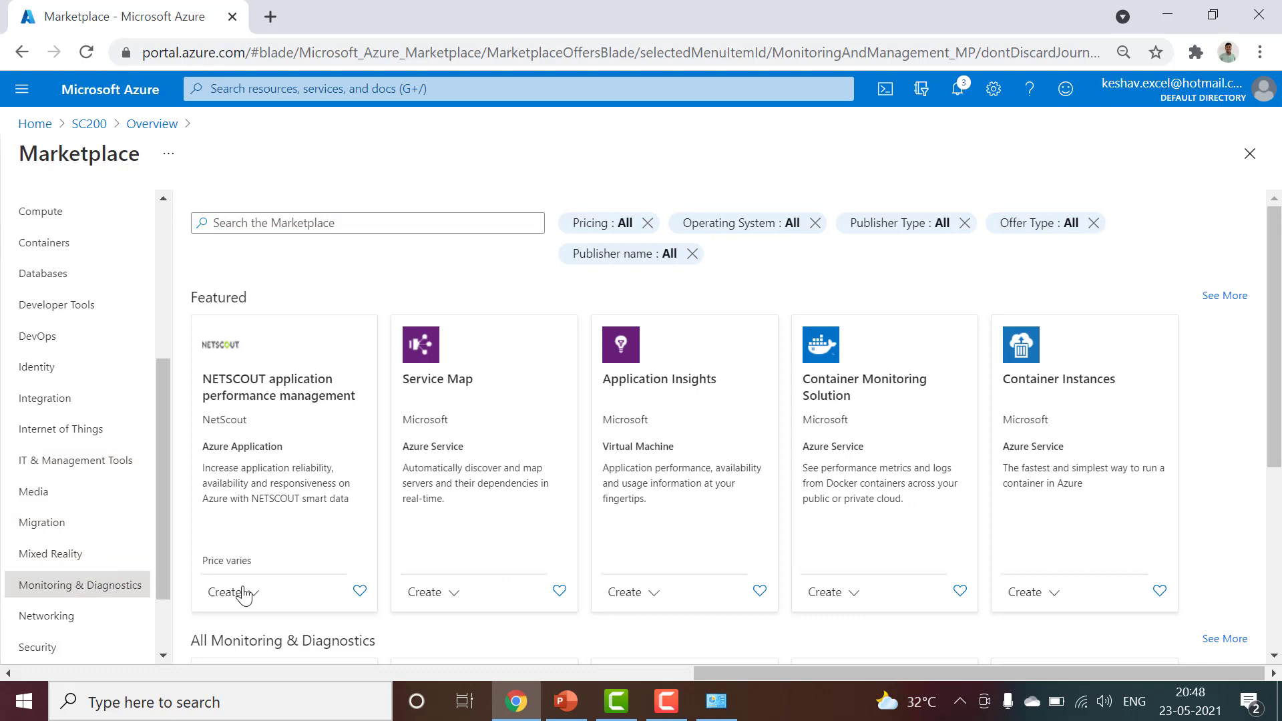
scroll(954, 422, "down", 2)
scroll(934, 422, "down", 3)
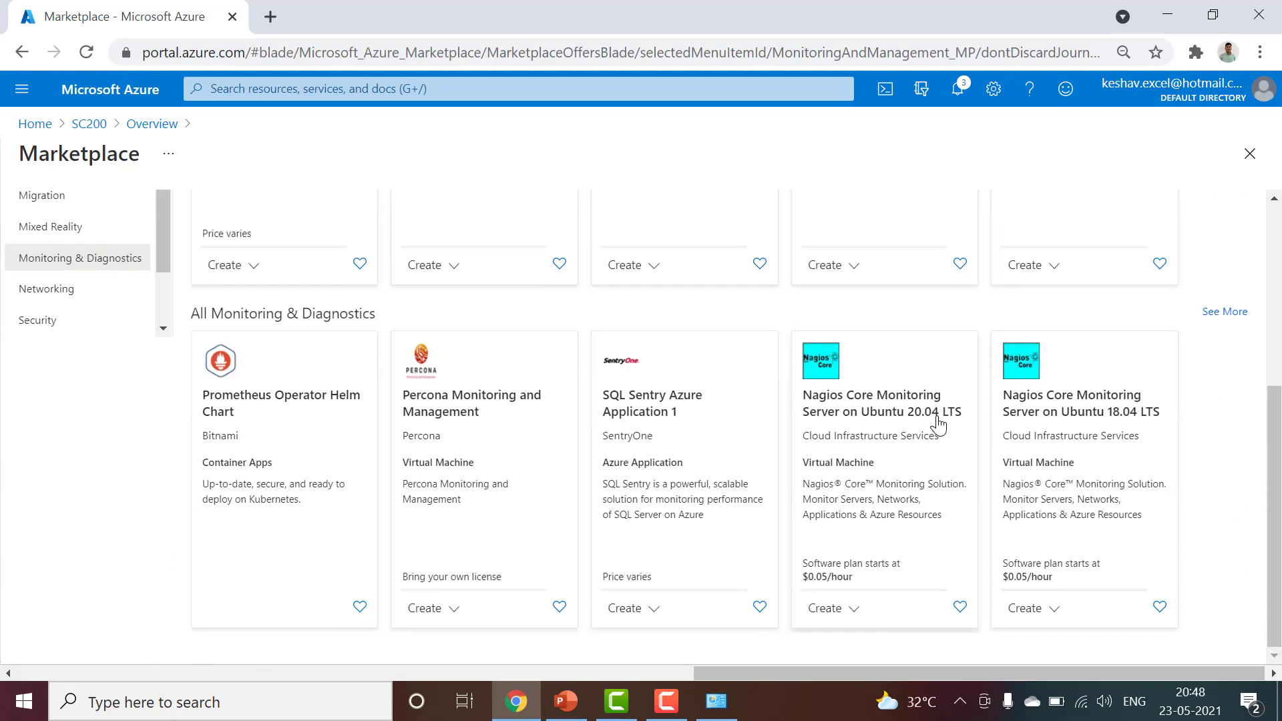
scroll(929, 421, "up", 5)
left_click(1213, 271)
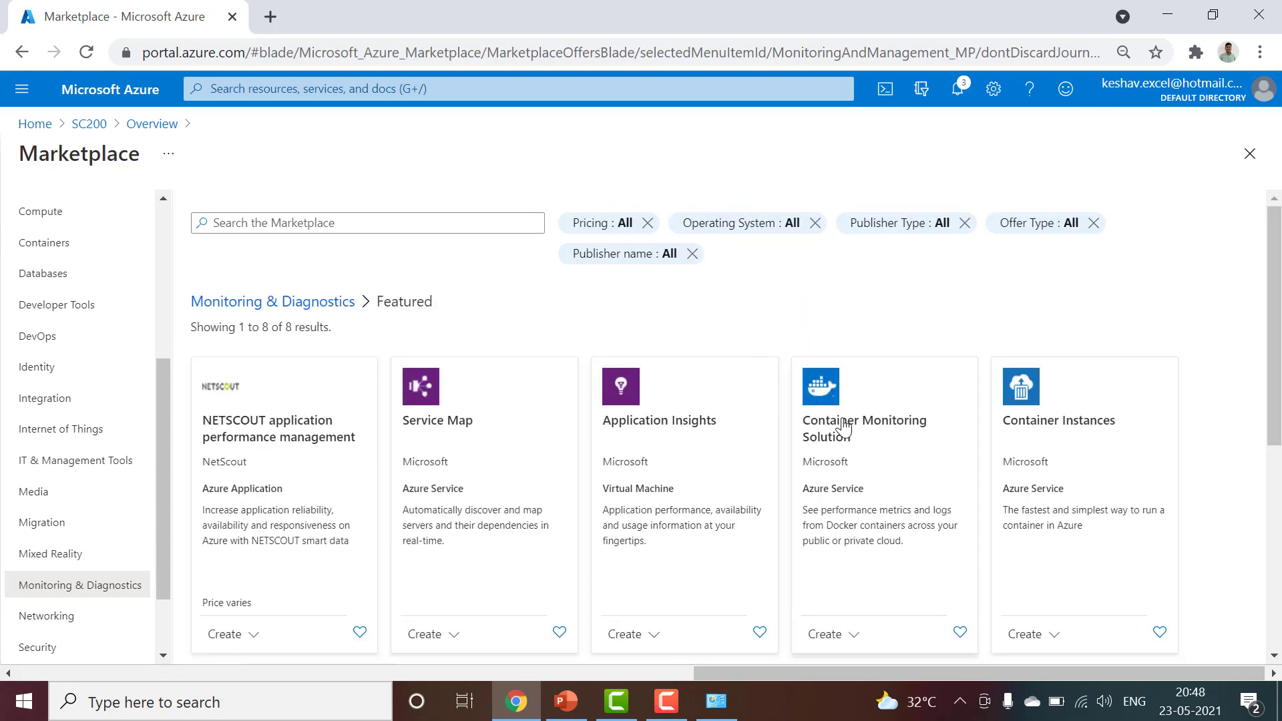
Look through the featured offers and create the Container Monitoring Solution in the SC200 Log Analytics workspace
scroll(841, 414, "down", 3)
scroll(853, 409, "down", 3)
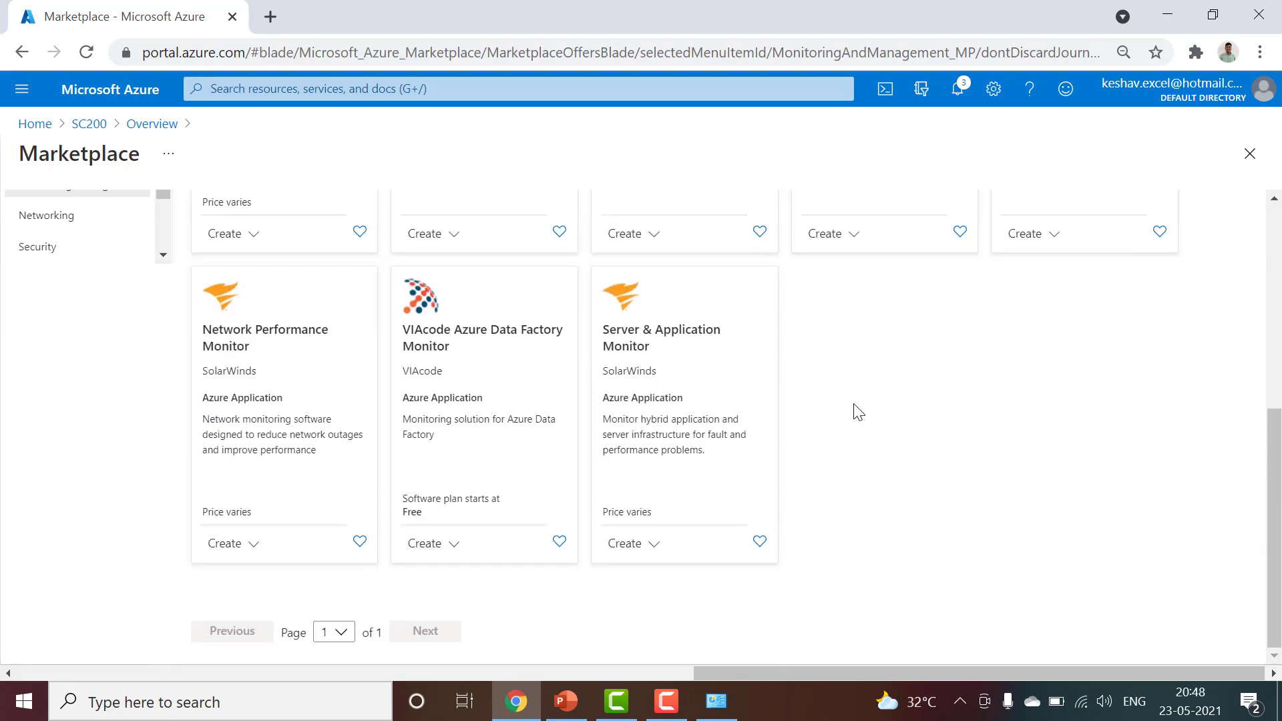
scroll(852, 410, "up", 6)
left_click(877, 407)
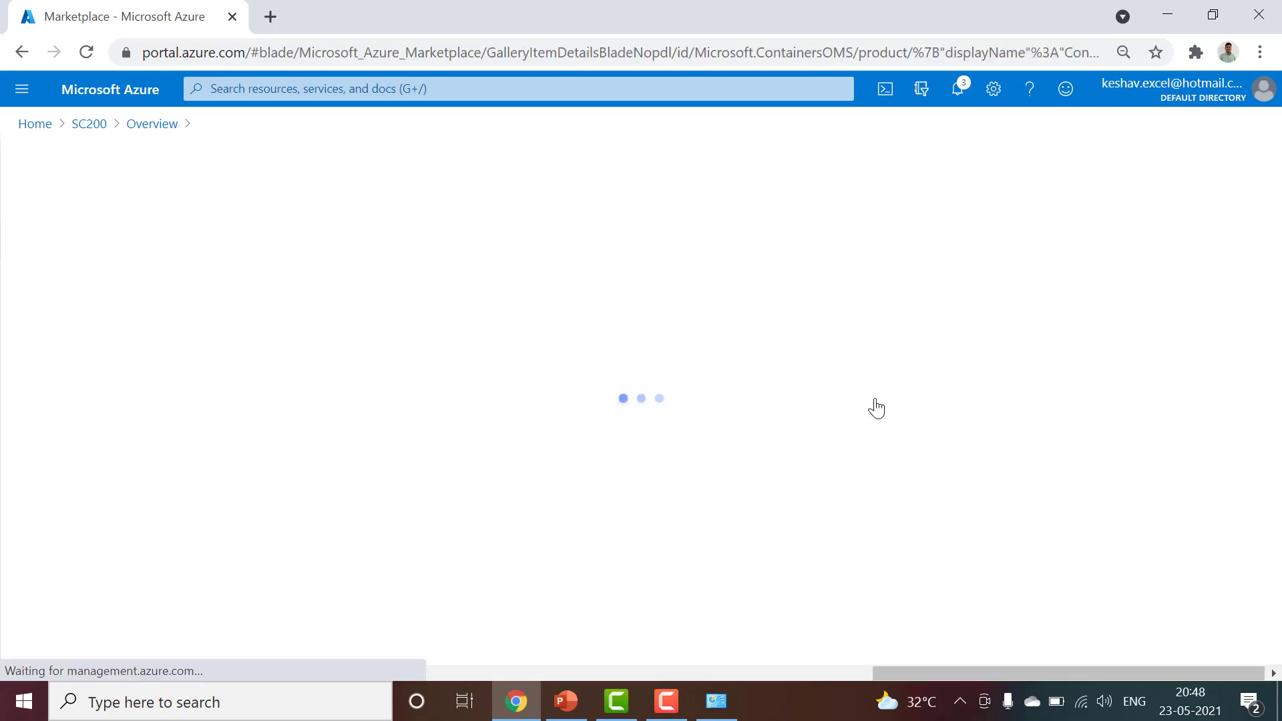
left_click(185, 295)
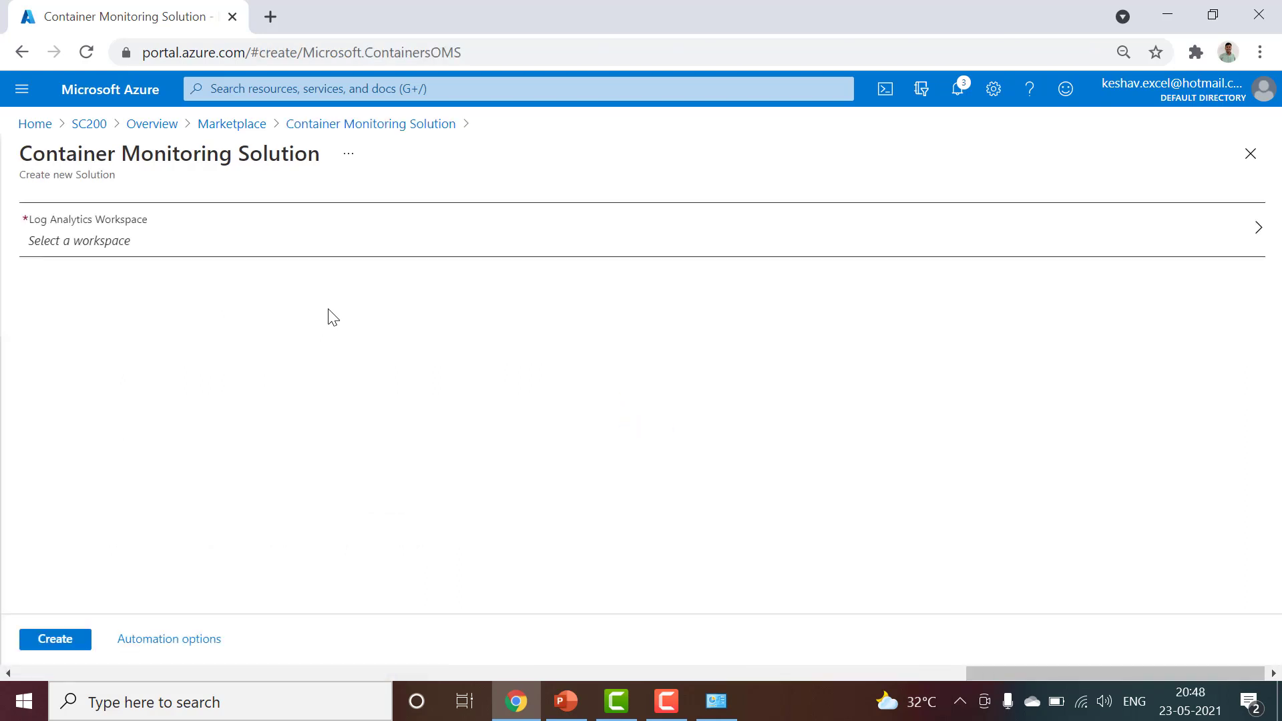
left_click(135, 237)
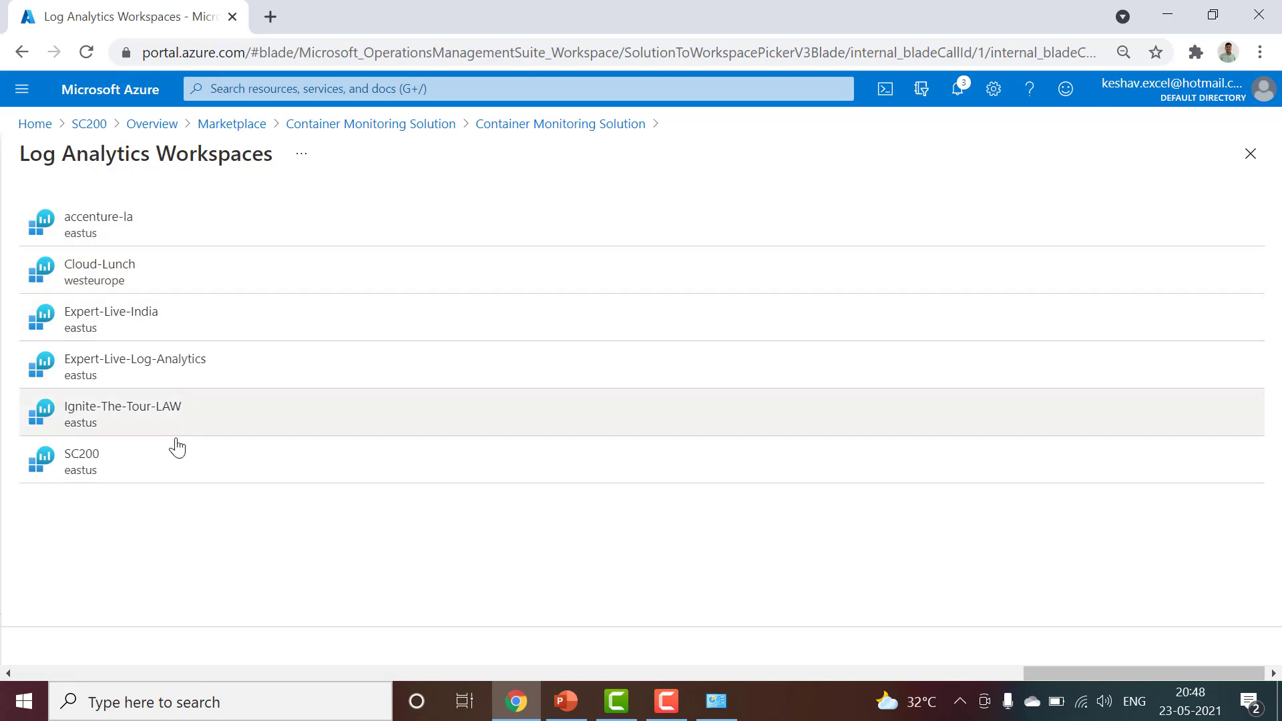
left_click(163, 469)
left_click(70, 648)
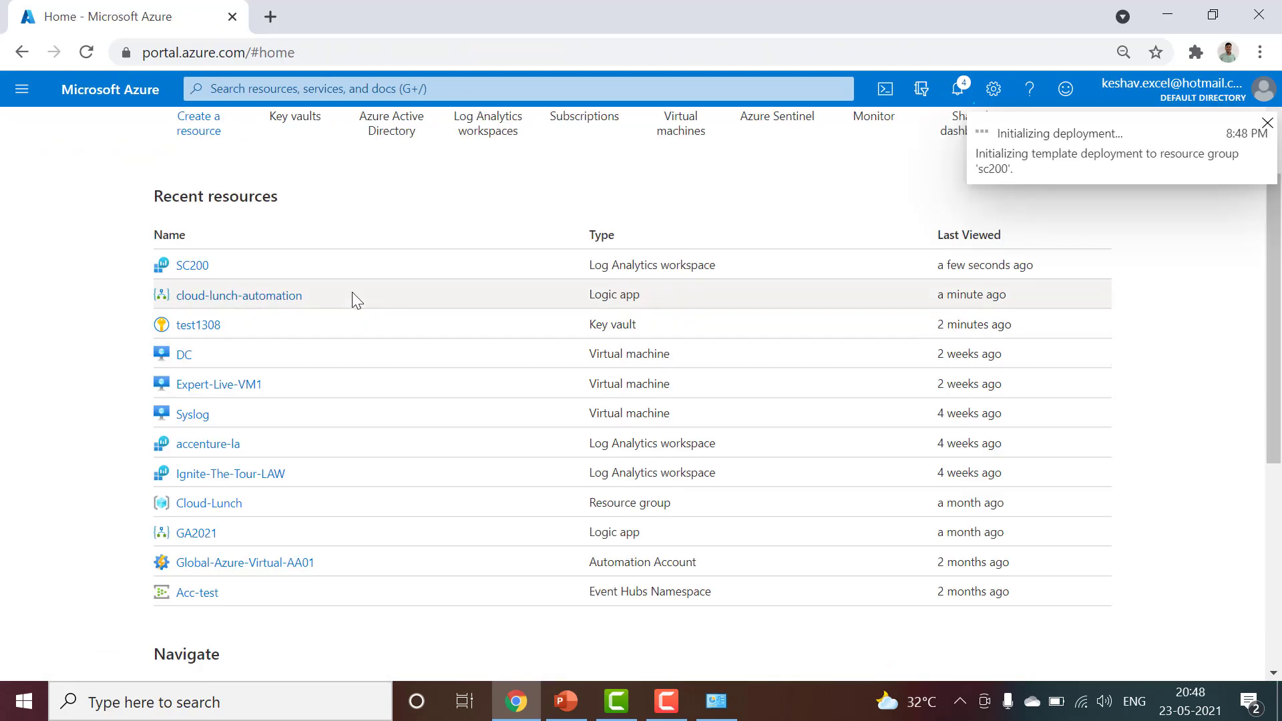
Reopen the SC200 workspace from the recent resources and check its Solutions and its Usage and estimated costs pages
left_click(191, 267)
scroll(190, 434, "down", 8)
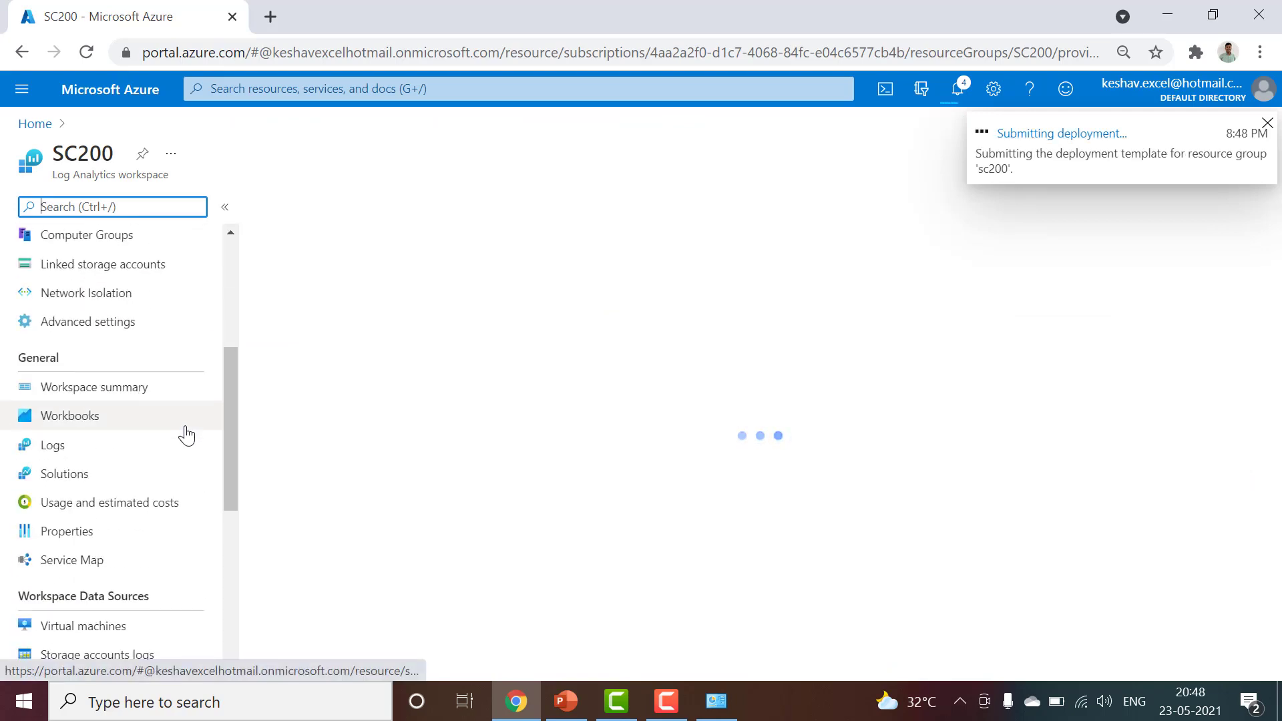
scroll(180, 444, "down", 3)
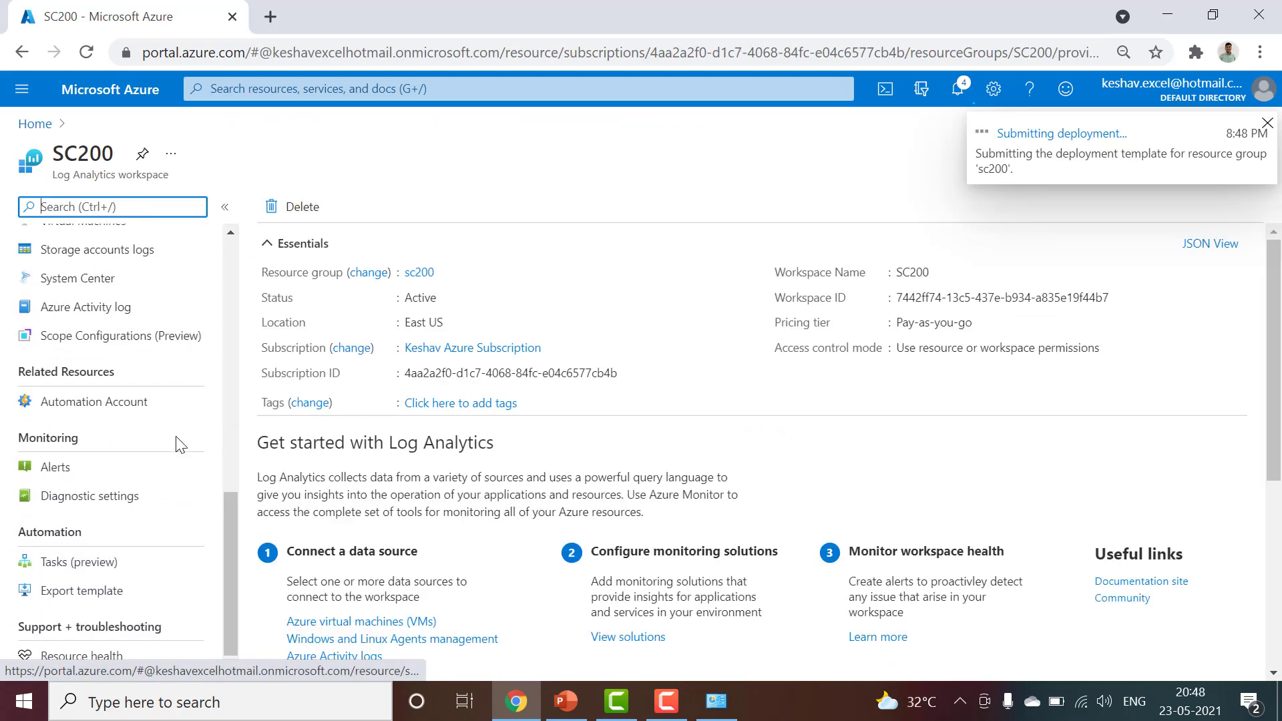
scroll(174, 453, "up", 5)
scroll(174, 459, "up", 3)
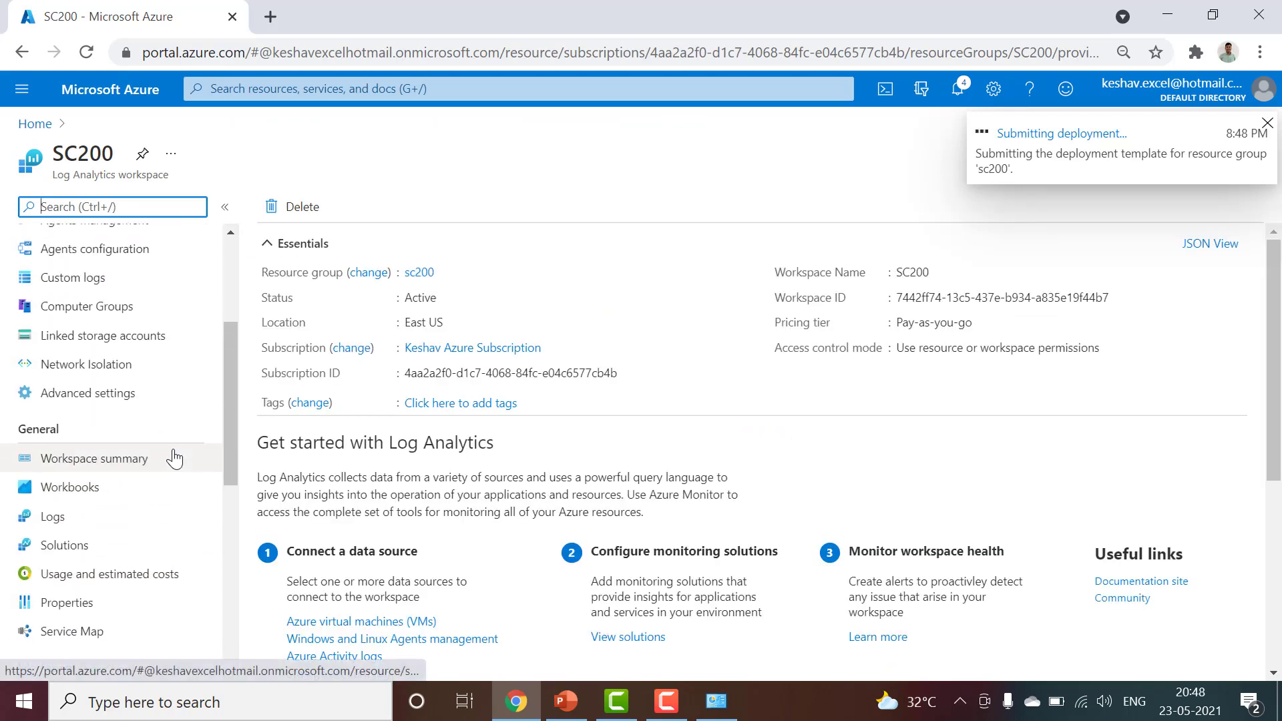
left_click(146, 544)
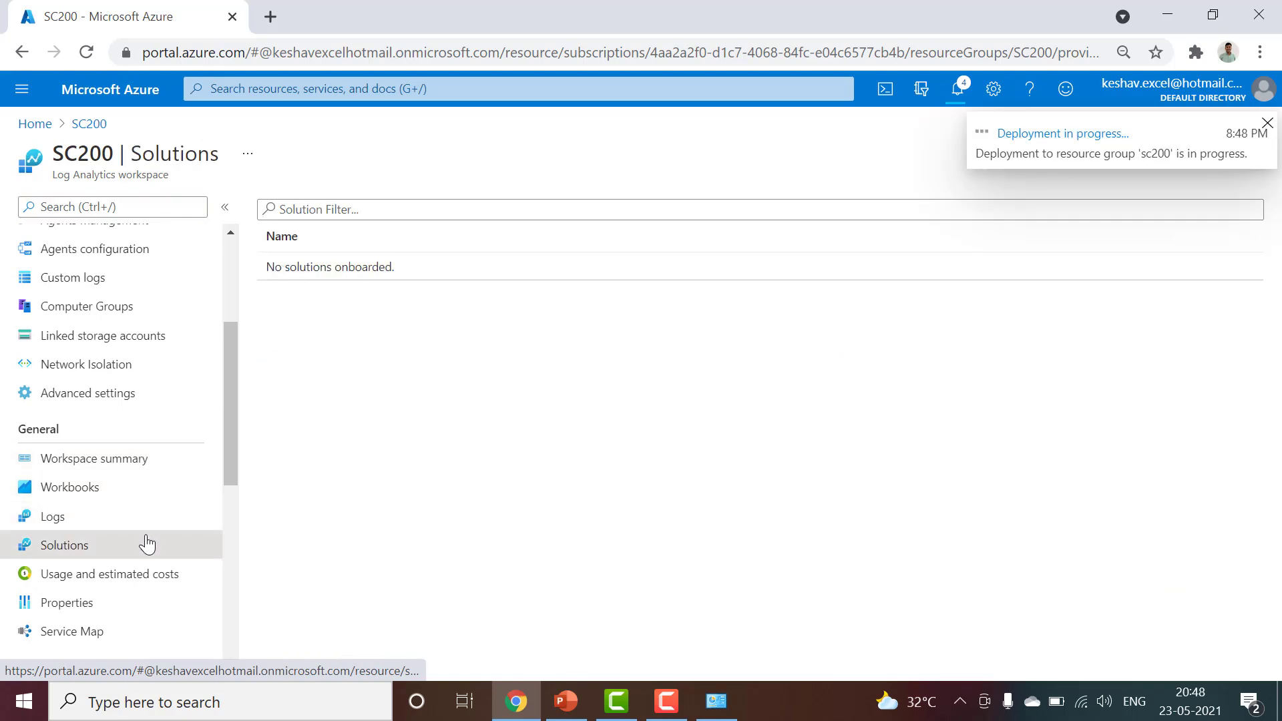
left_click(150, 574)
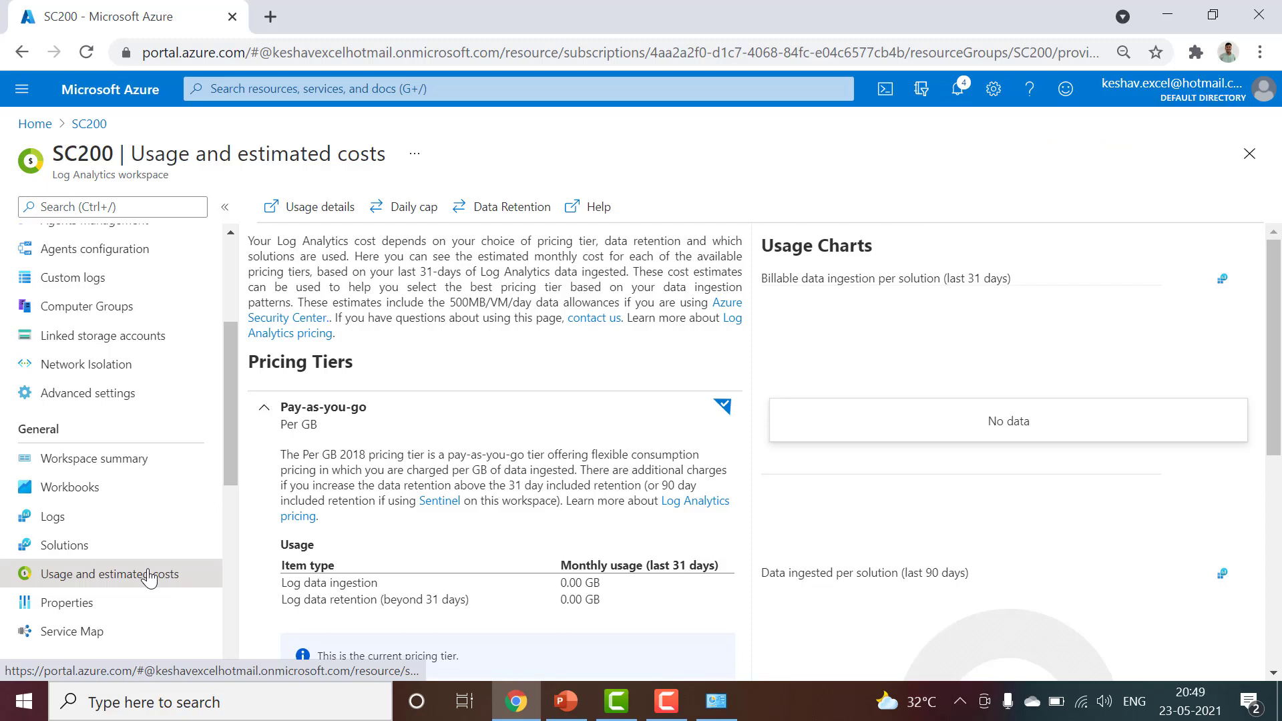
Find and open the SC200 workspace's Logs, dismiss the example queries, and run the query search *
left_click(196, 207)
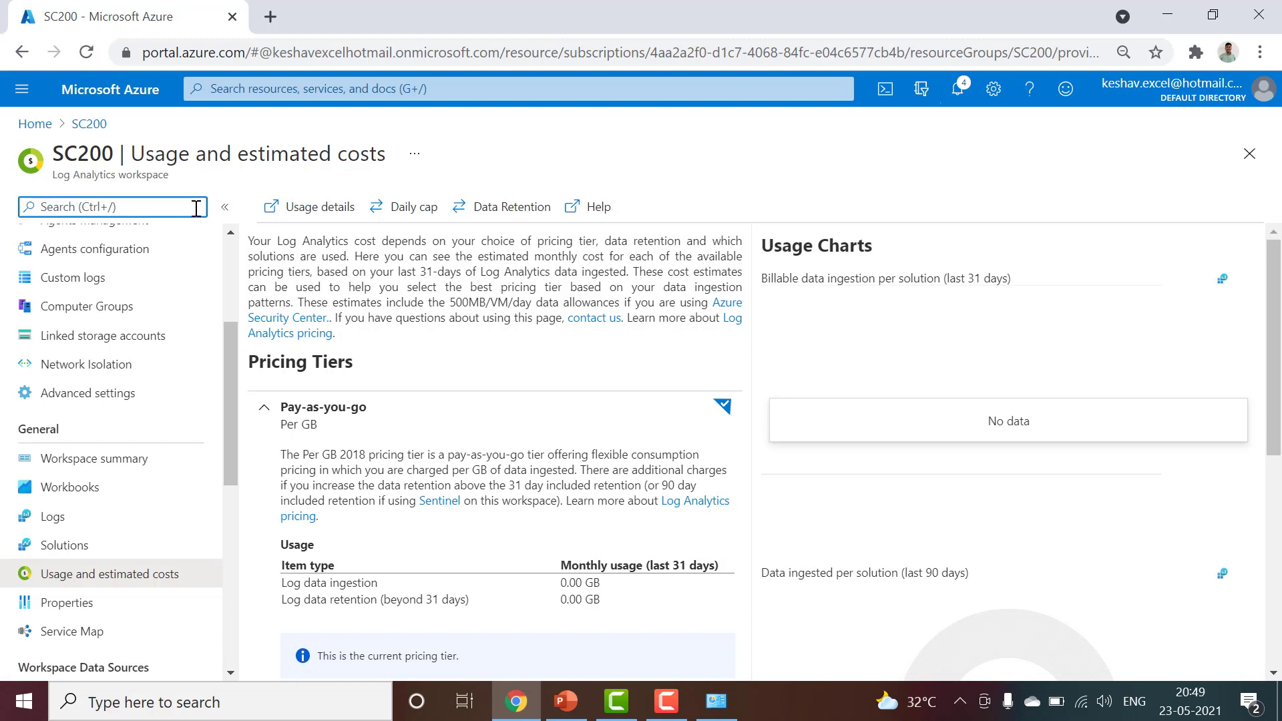
type("log")
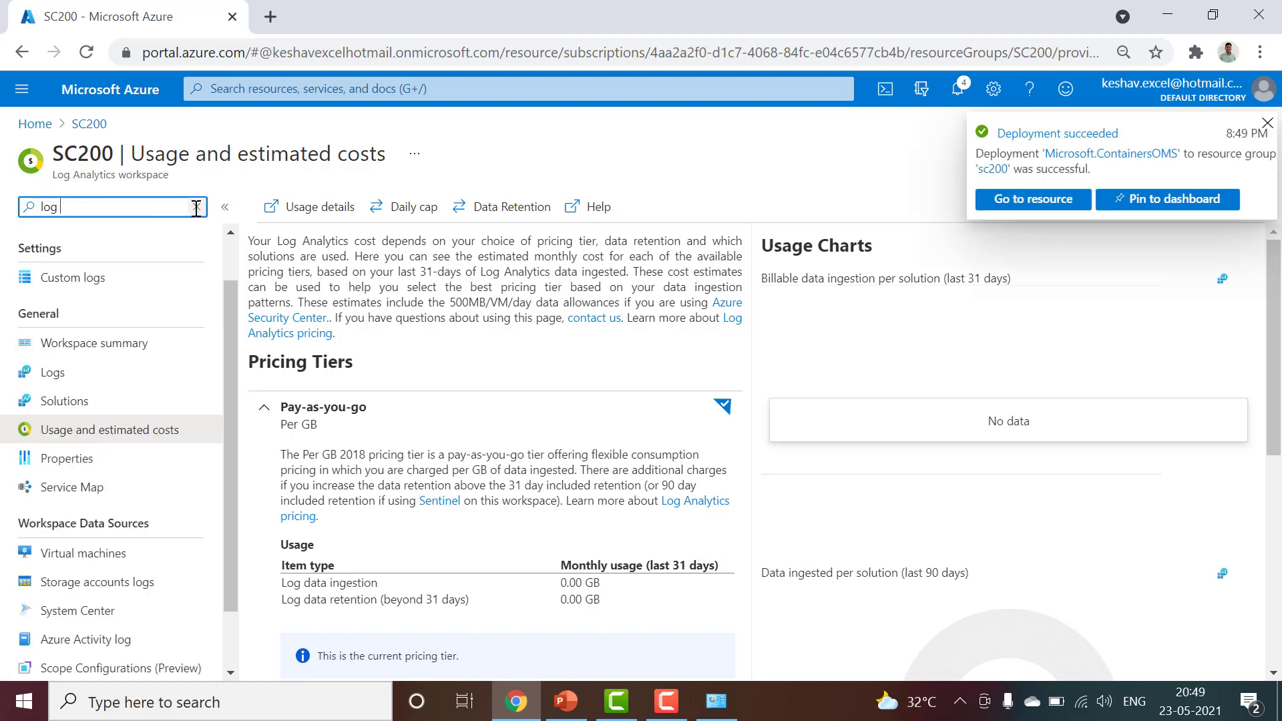
left_click(99, 374)
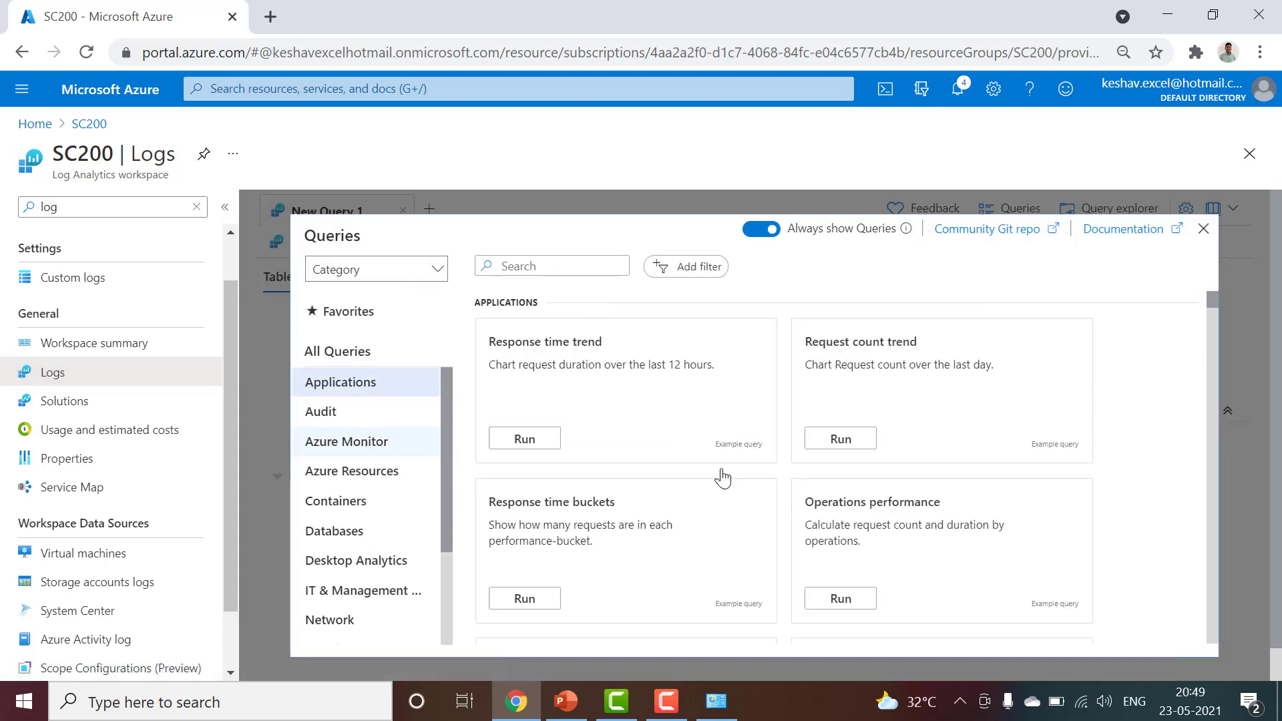
left_click(1203, 228)
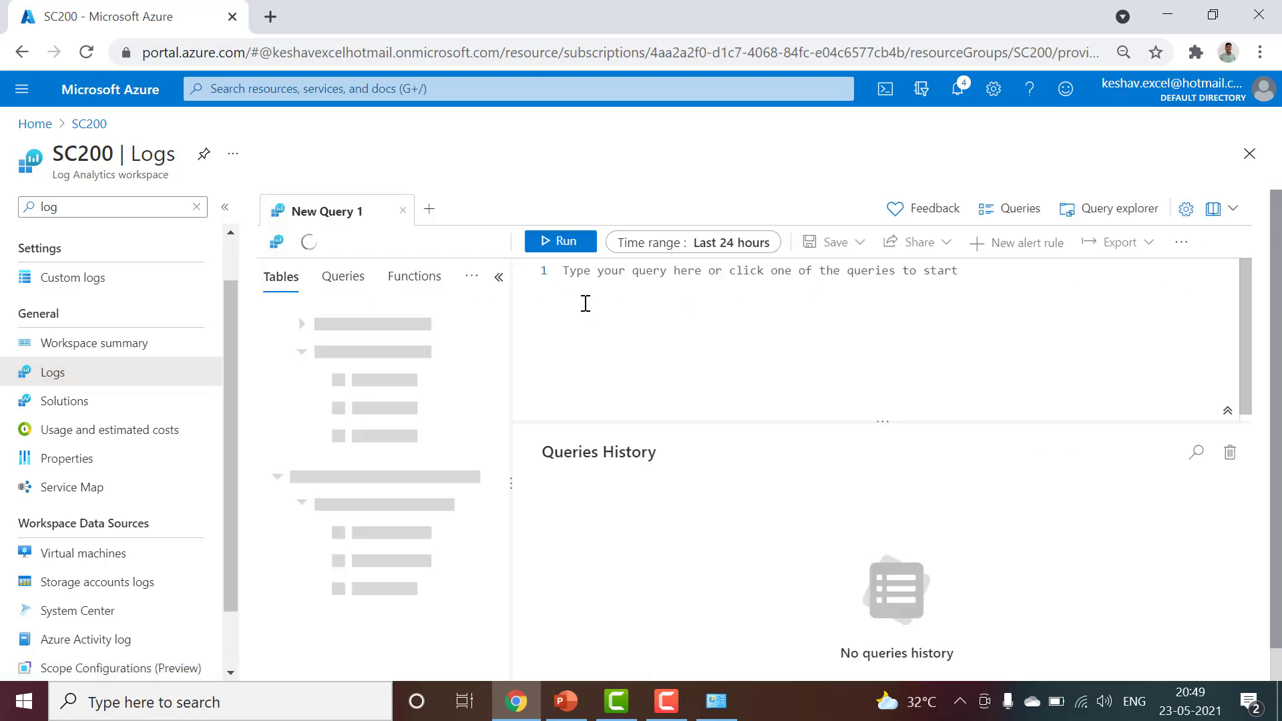
type("search *")
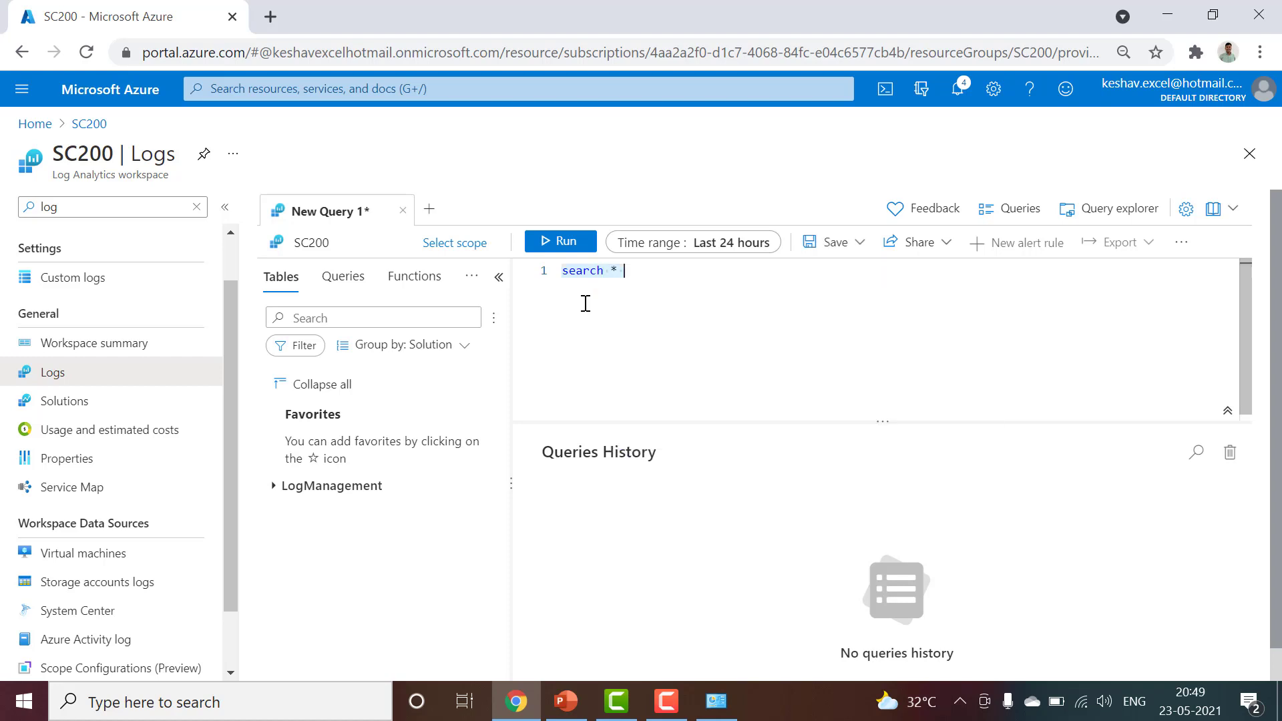
key("shift+Return")
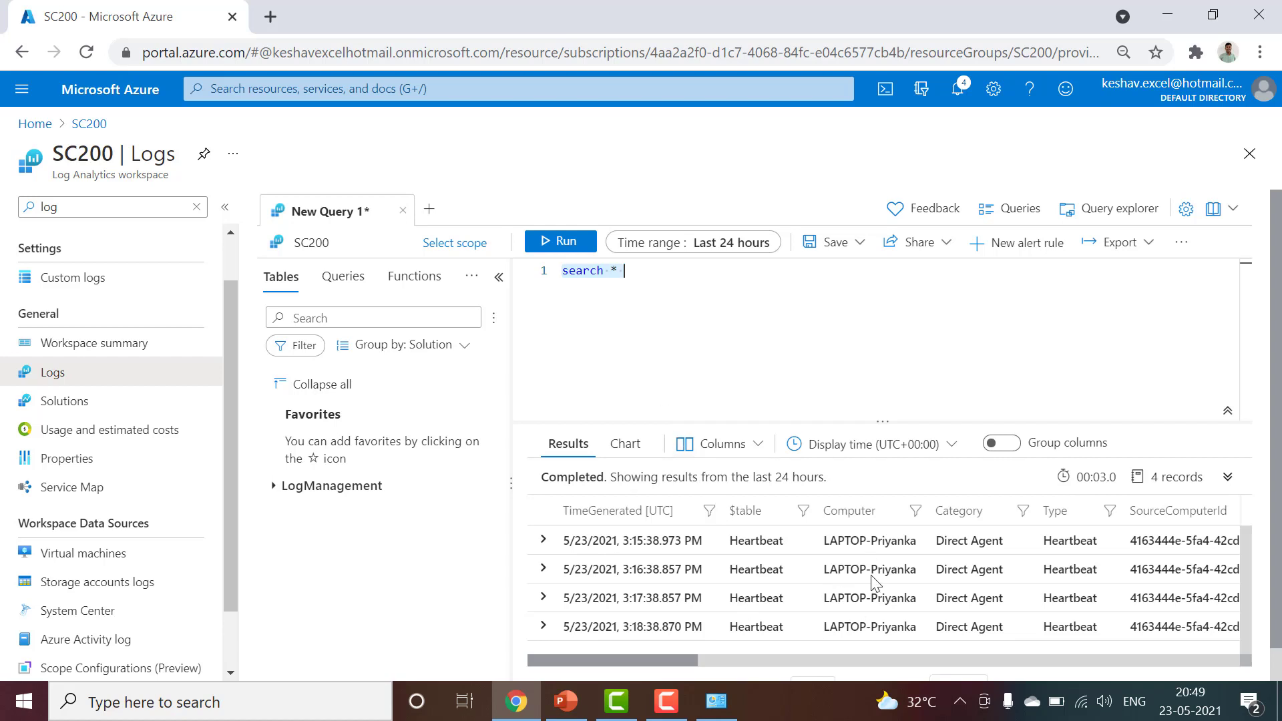
scroll(871, 583, "down", 1)
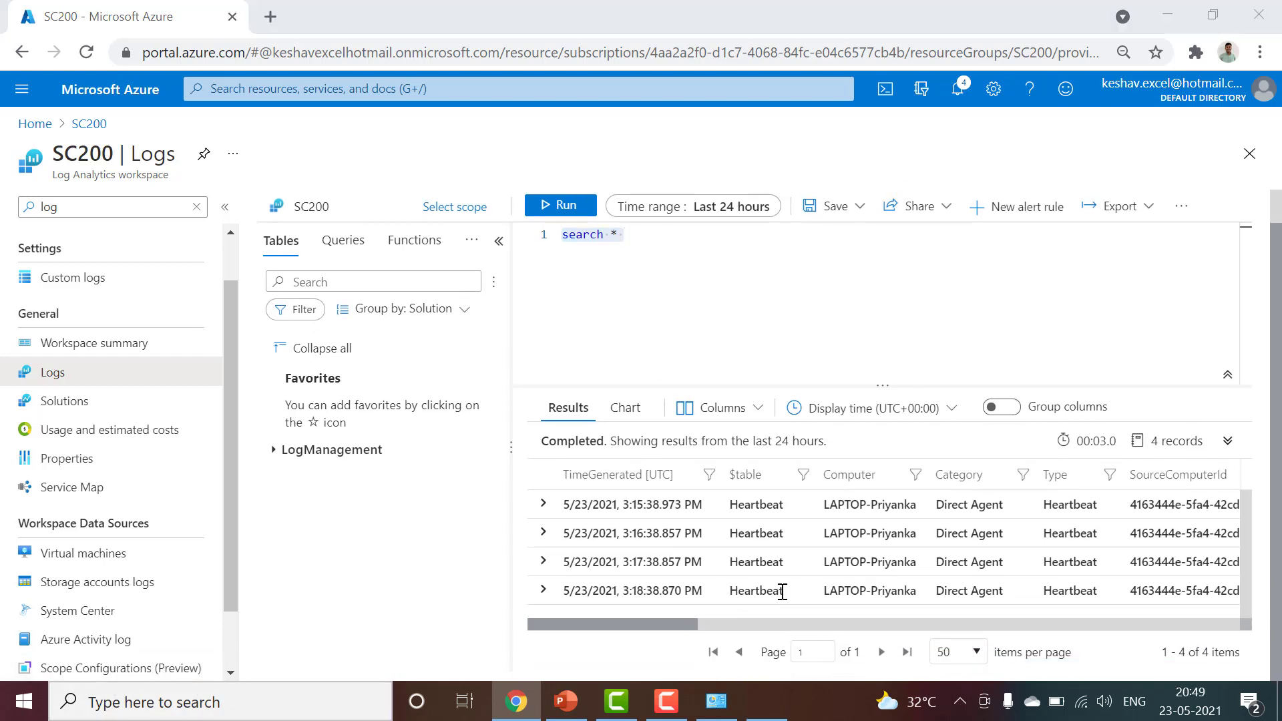
Open a Windows command prompt, run hostname, and highlight the returned computer name
key("super+r")
key("Return")
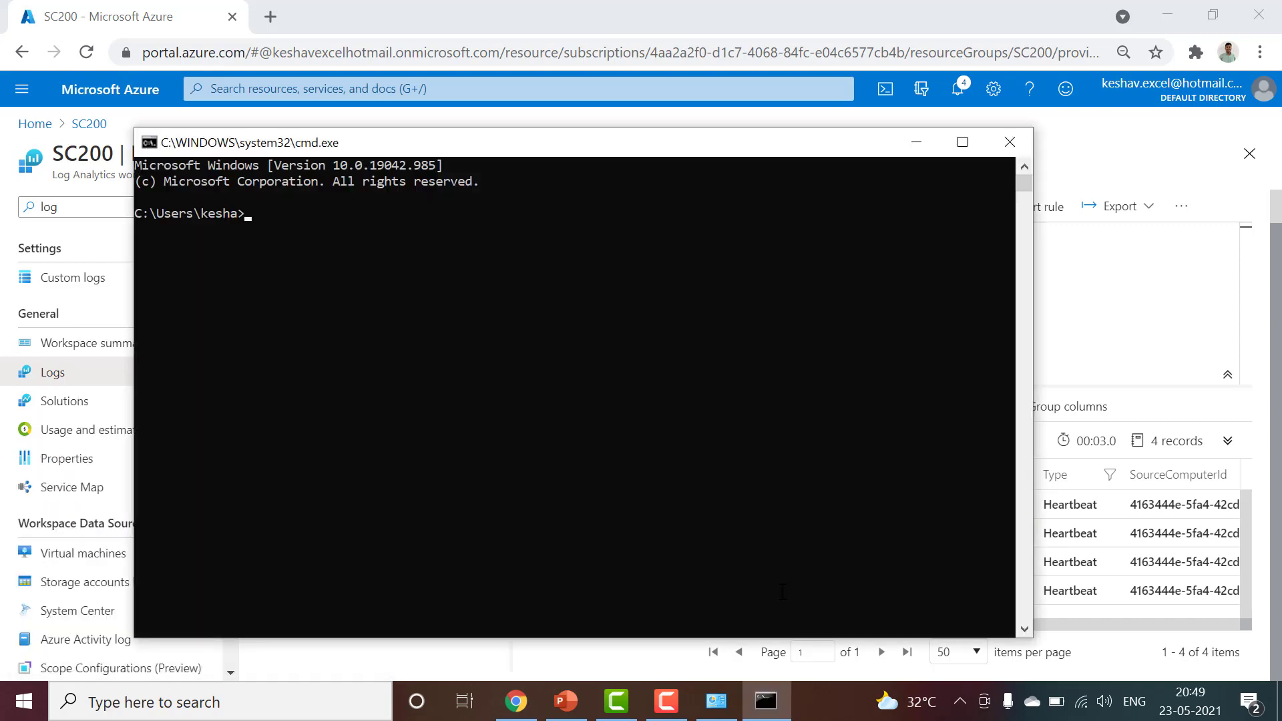
type("hostname")
key("Return")
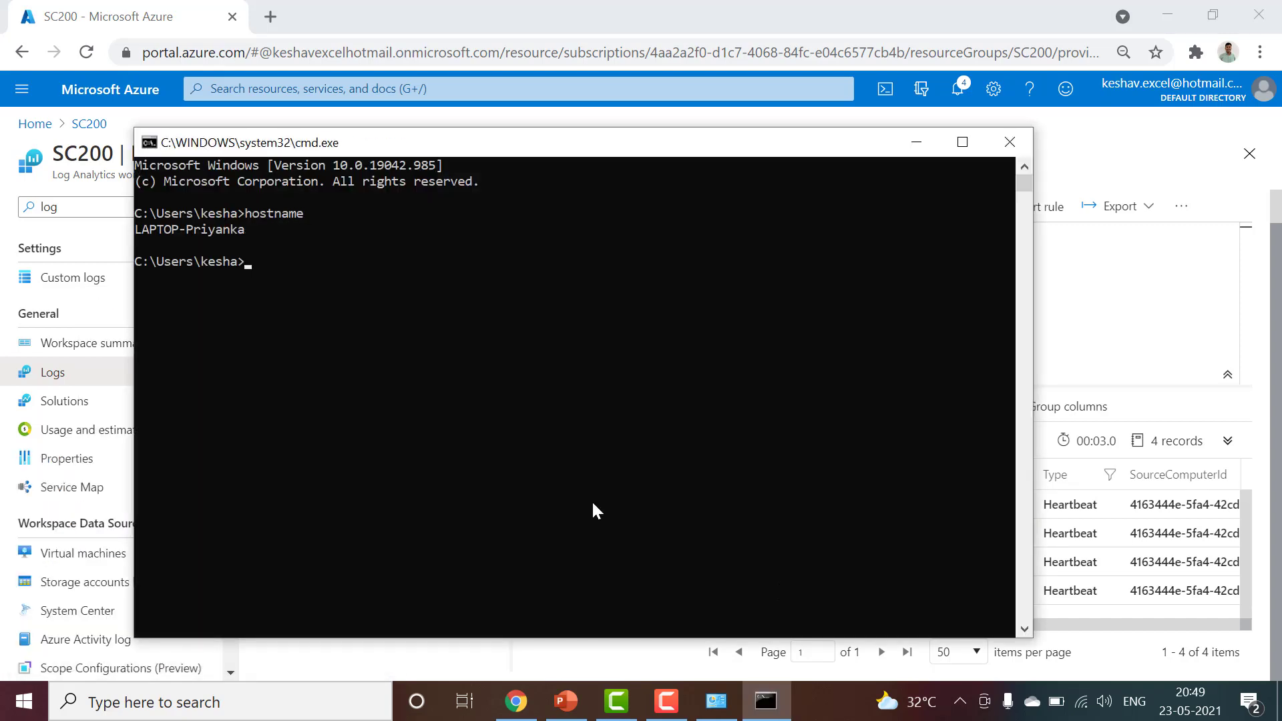
left_click_drag(138, 227, 303, 244)
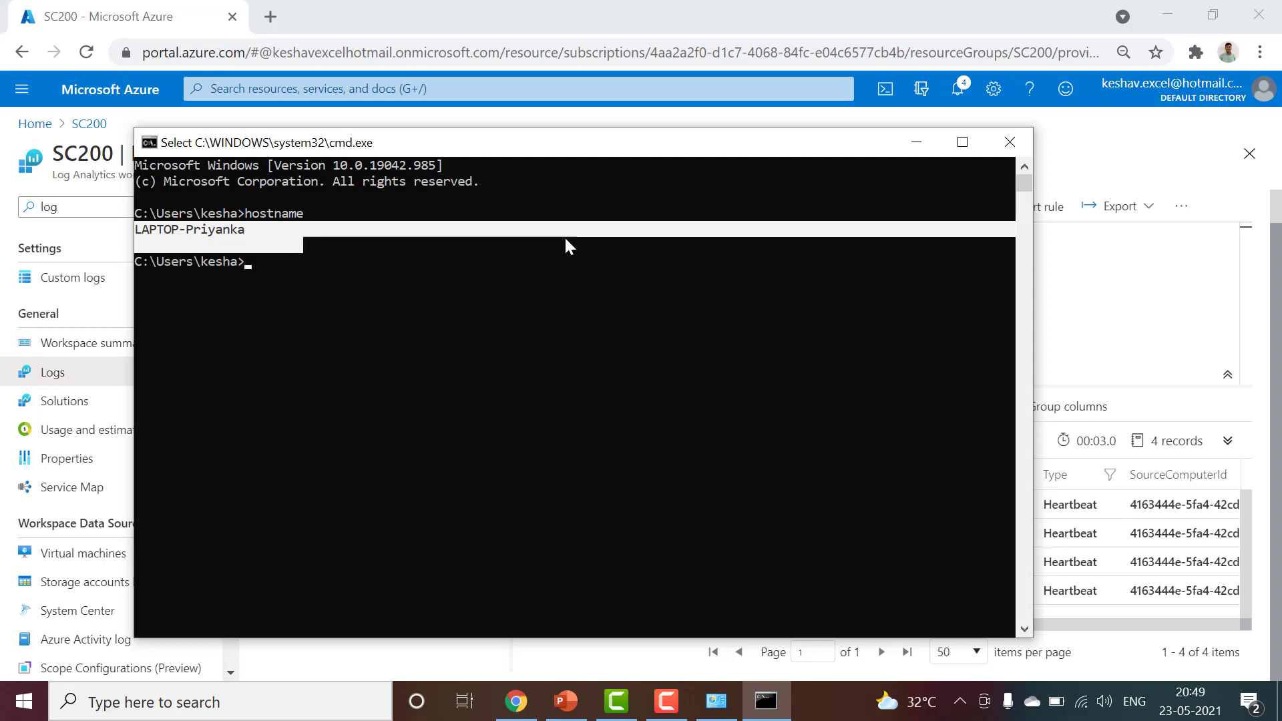
Return to the SC200 logs in the browser and extend the query to search * | distinct Computer, running it
left_click(1264, 387)
left_click(912, 304)
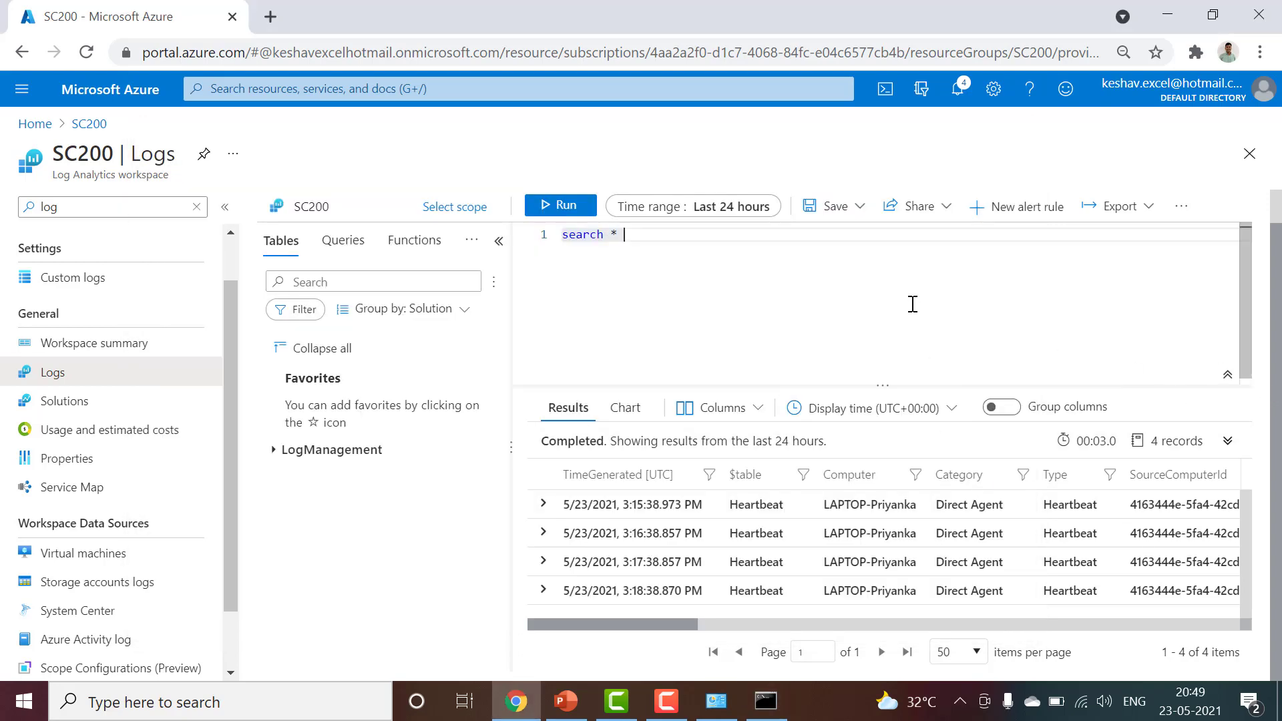
type("| distinct Computer")
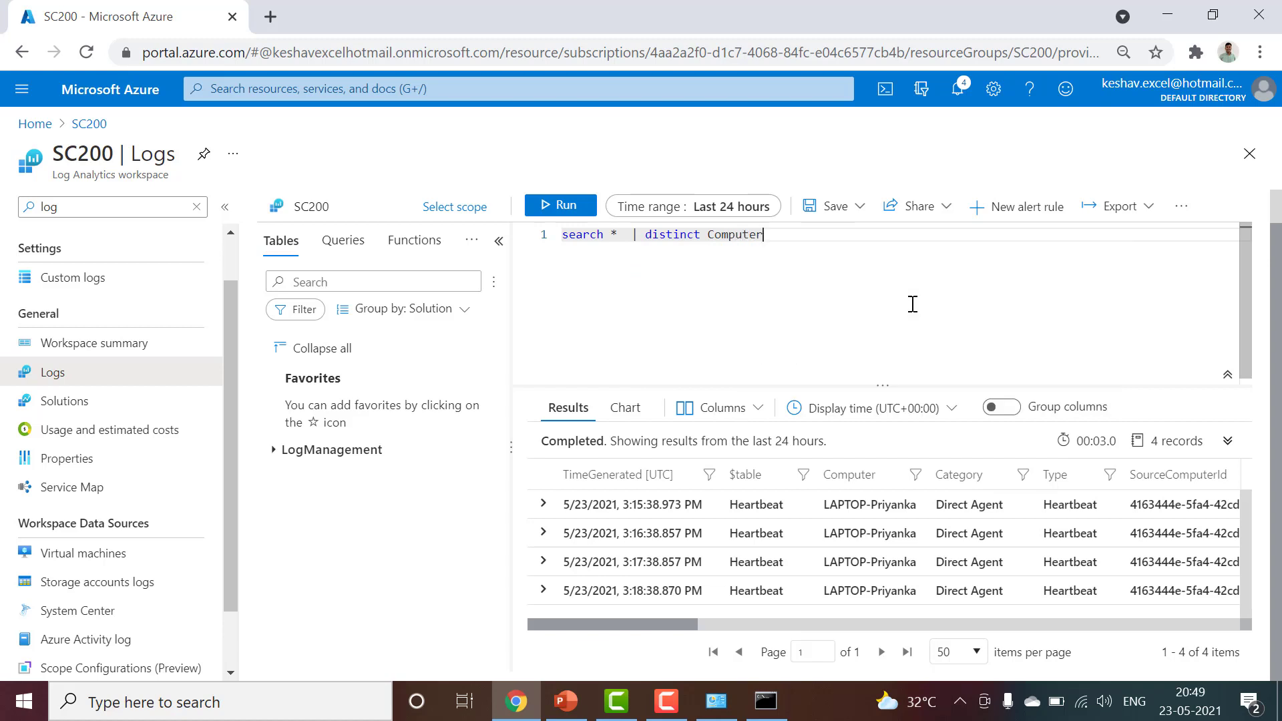
key("shift+Return")
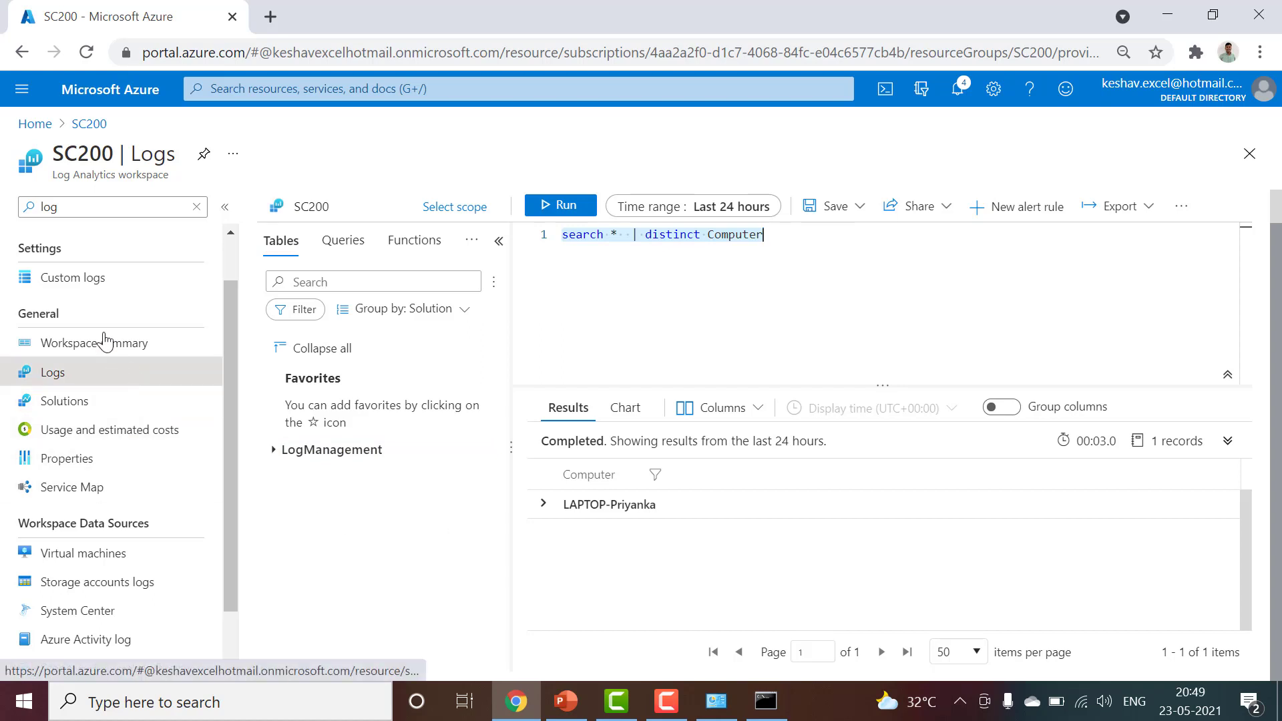
Leave the SC200 logs for the portal home, search for Azure Sentinel, and open the service
left_click(52, 127)
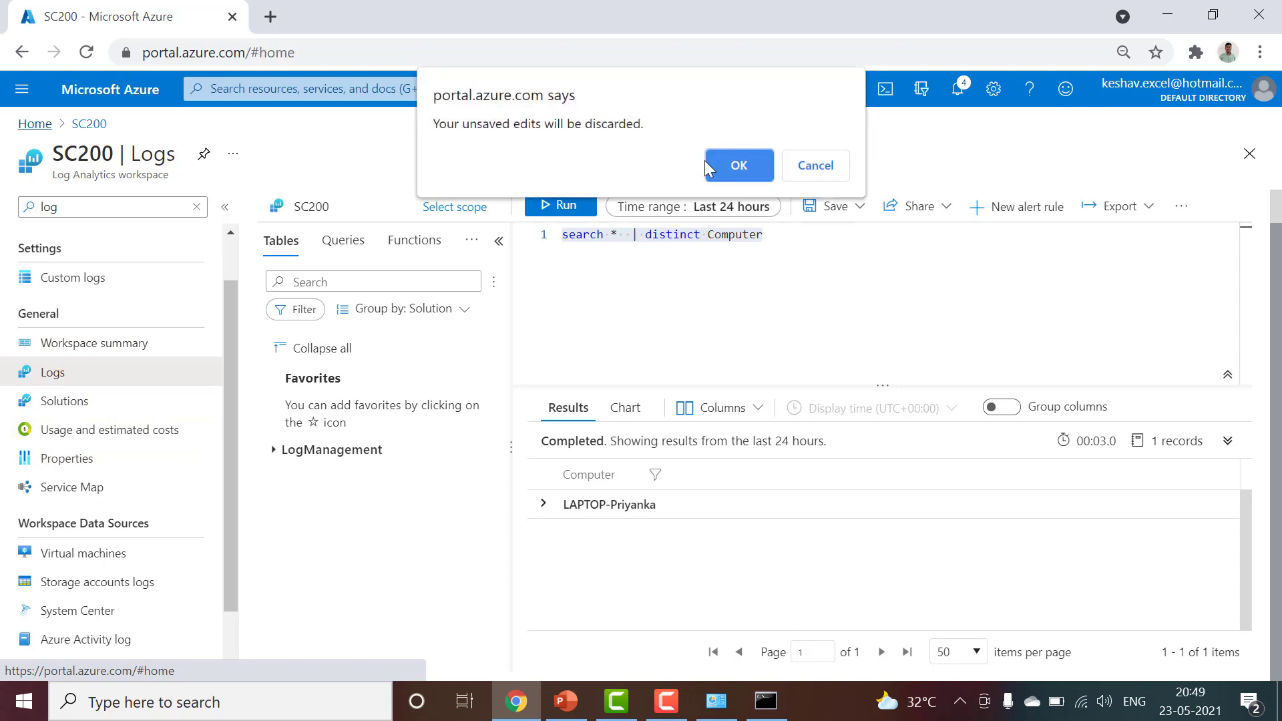
left_click(806, 174)
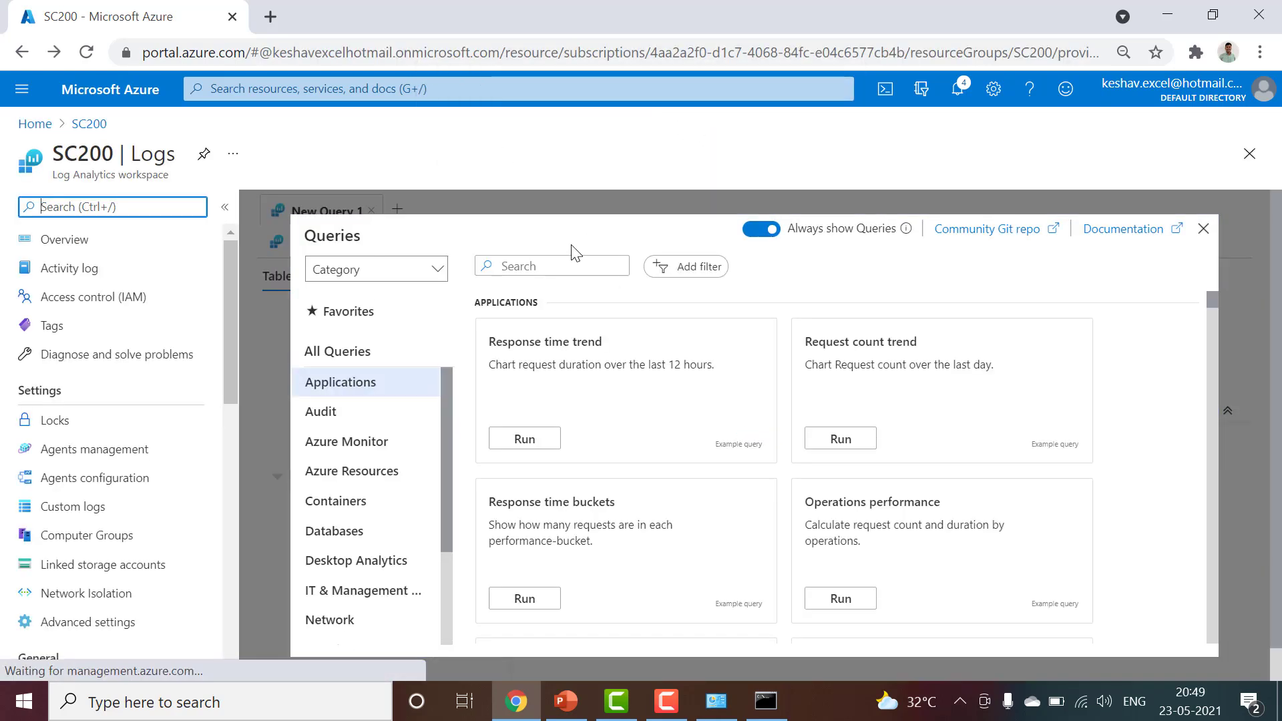
left_click(26, 124)
left_click(288, 89)
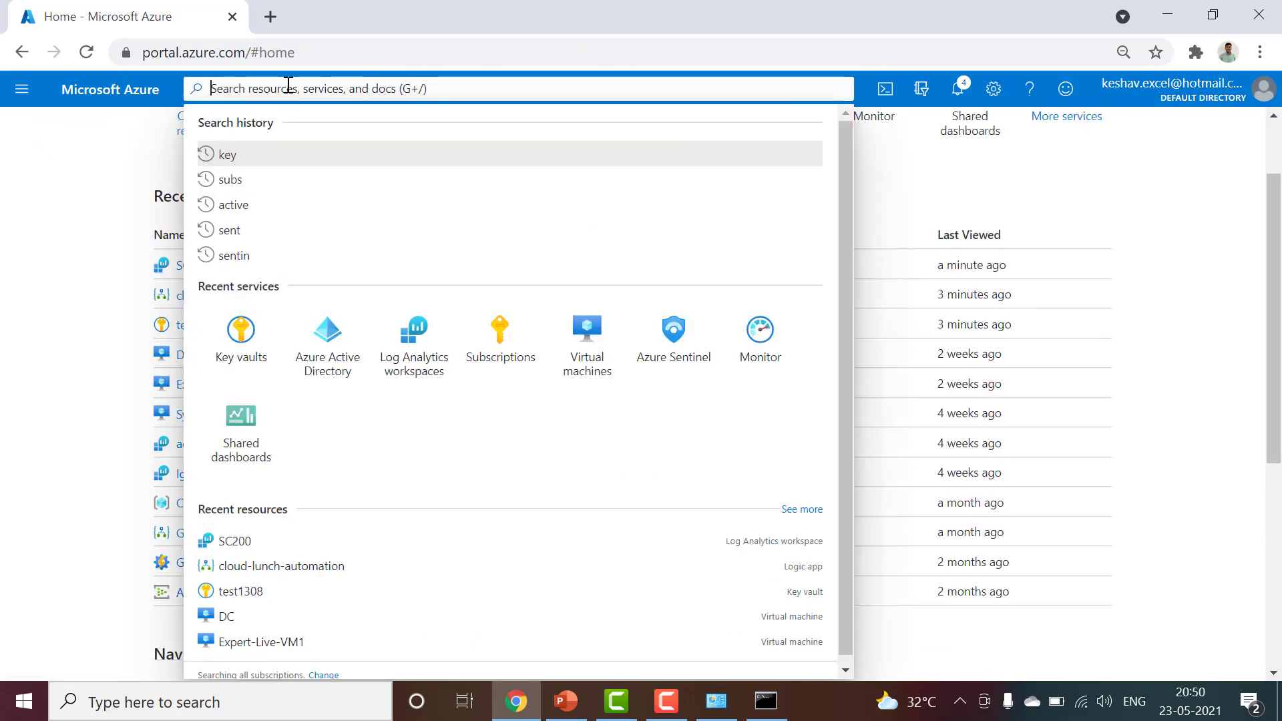
type("senti")
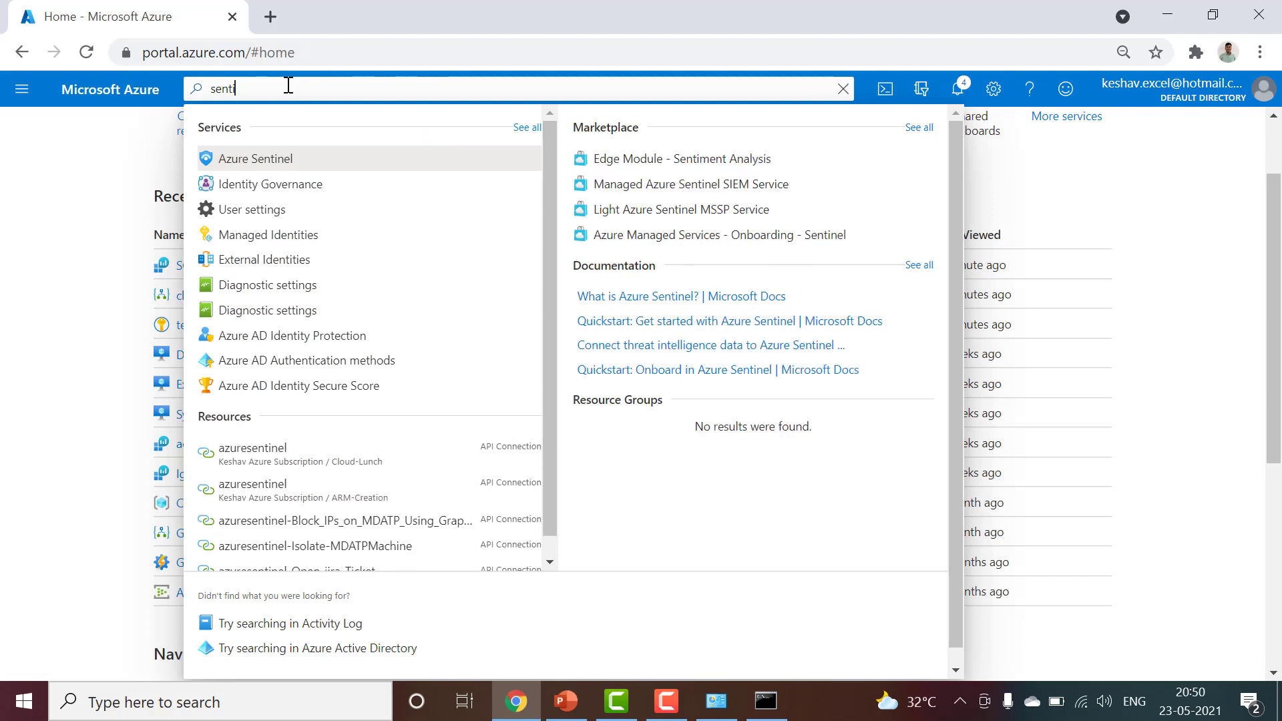
key("ctrl+a")
key("BackSpace")
type("Azure")
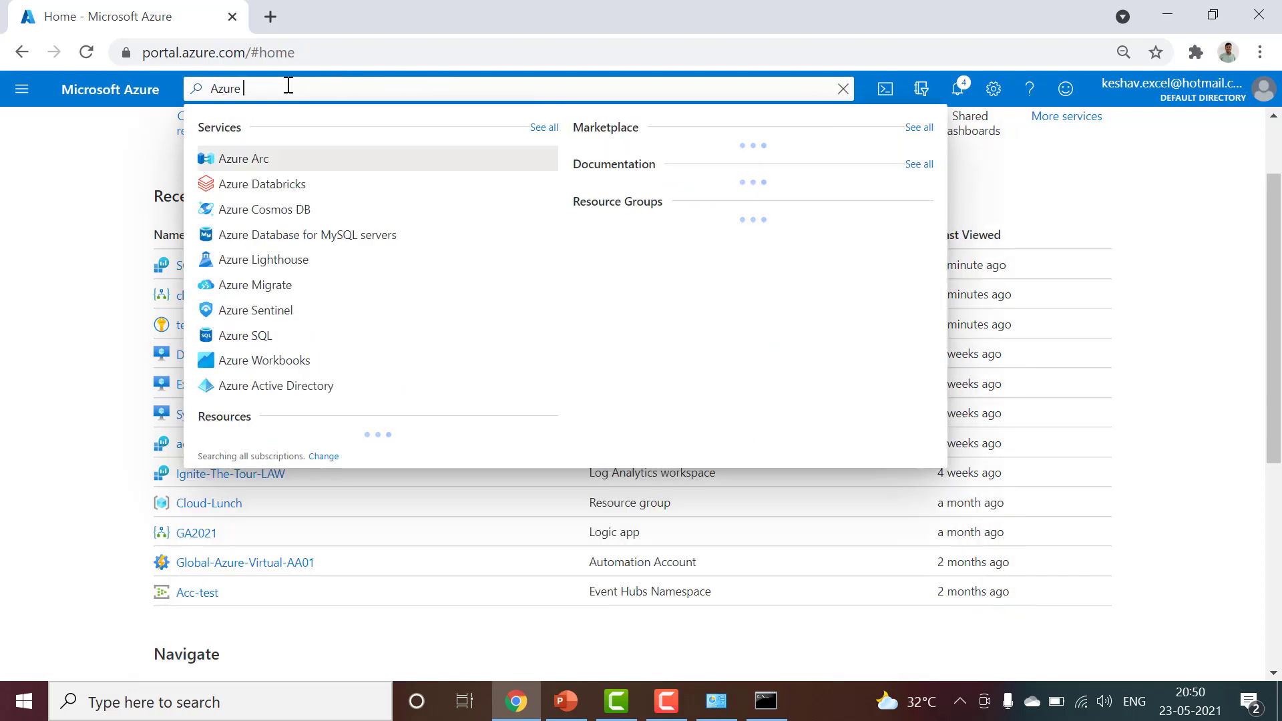
type(" Sentin")
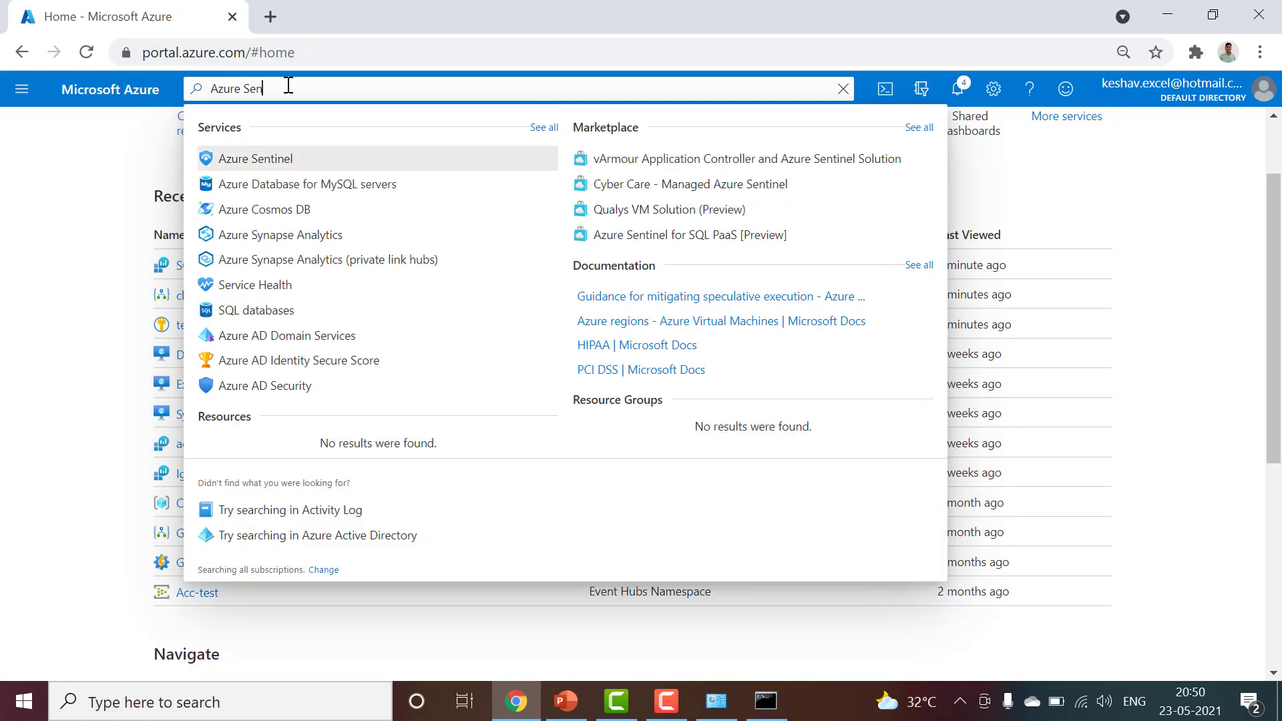
left_click(288, 152)
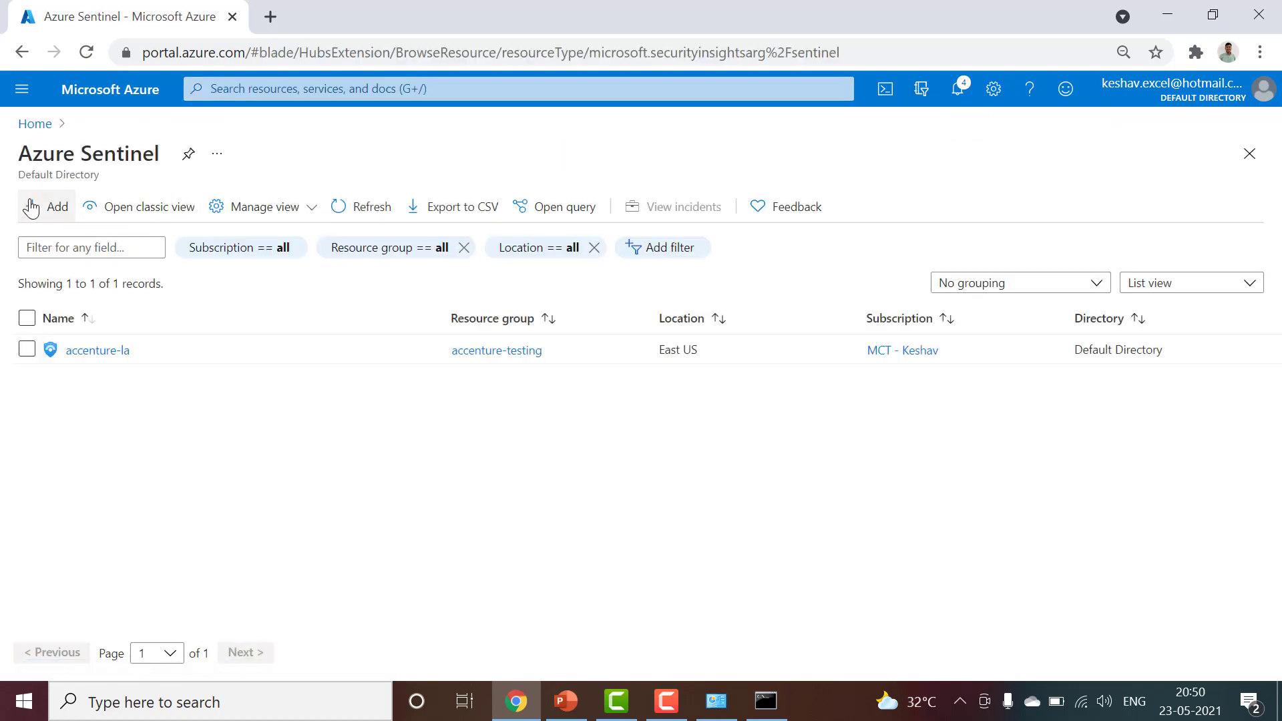
Add Azure Sentinel to the existing SC200 workspace in eastus
left_click(34, 206)
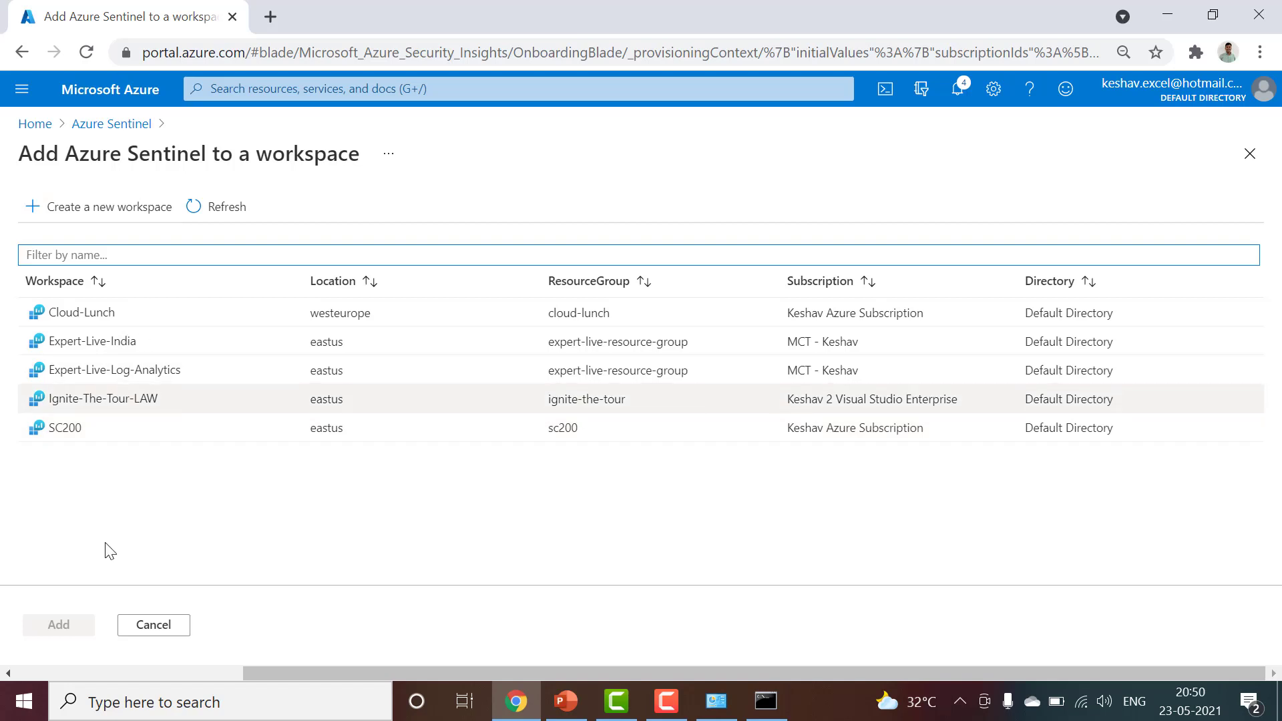
triple_click(92, 153)
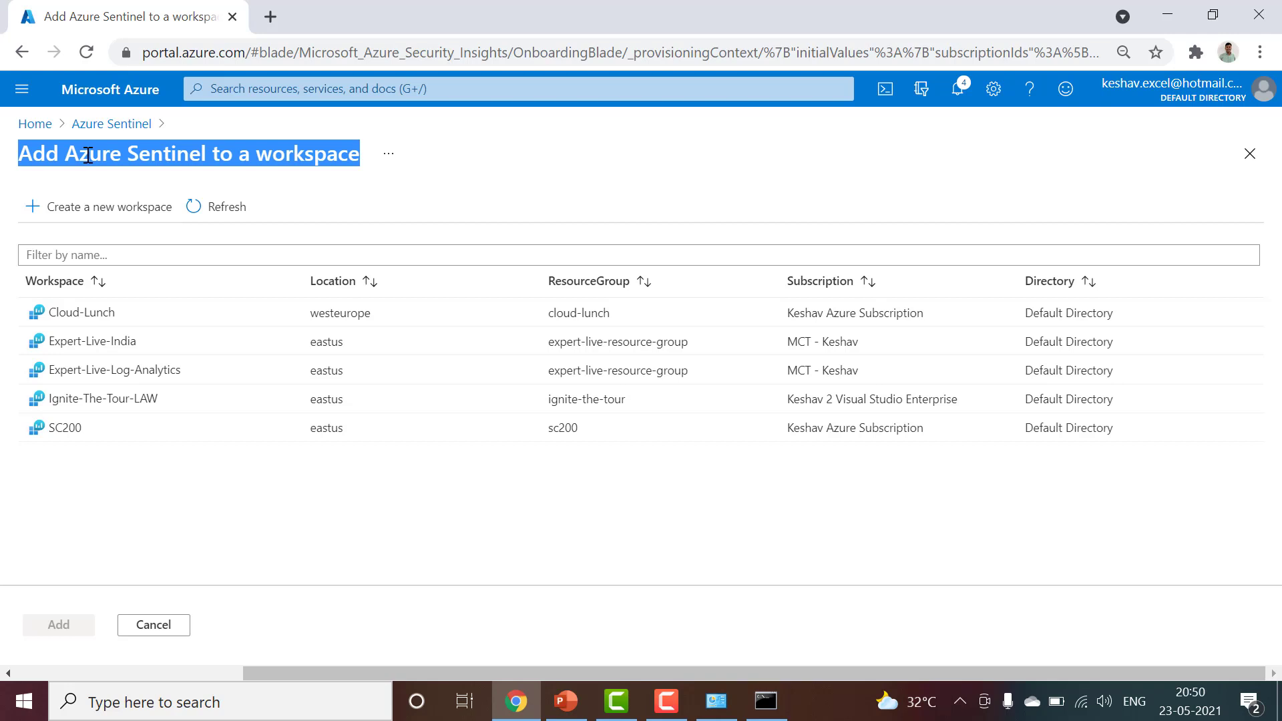
triple_click(87, 155)
left_click_drag(70, 429, 71, 434)
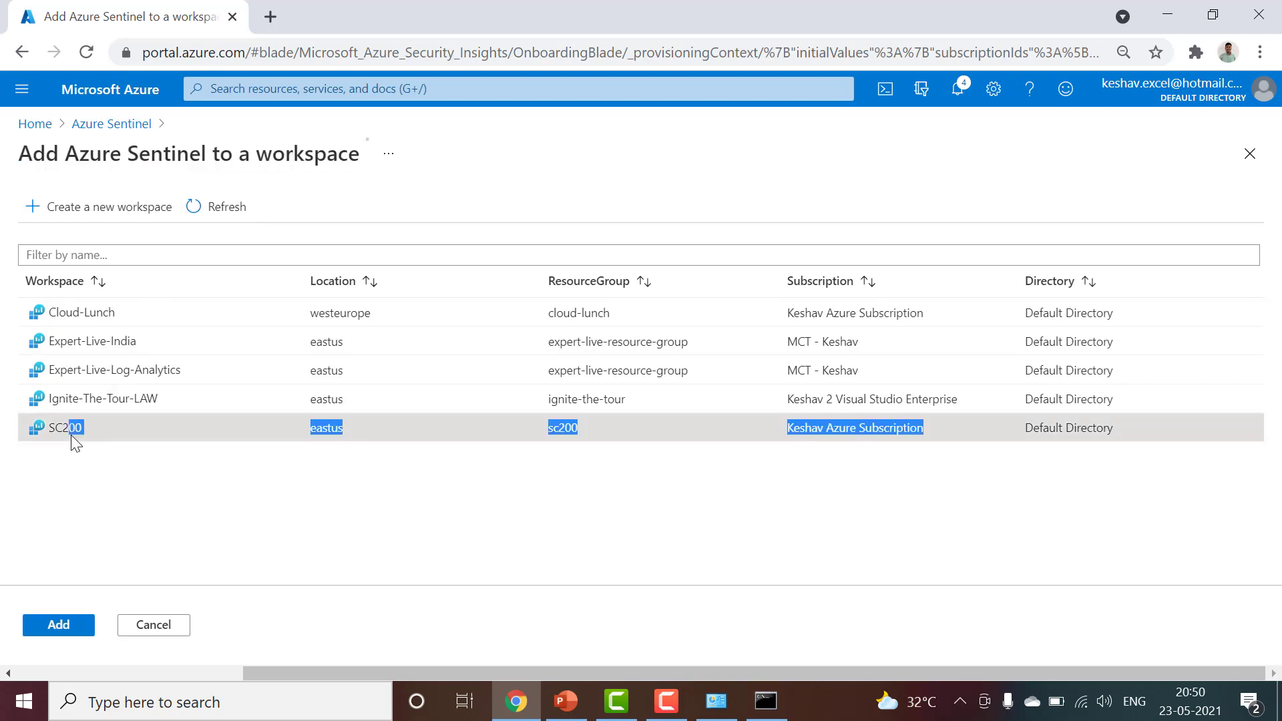
double_click(60, 431)
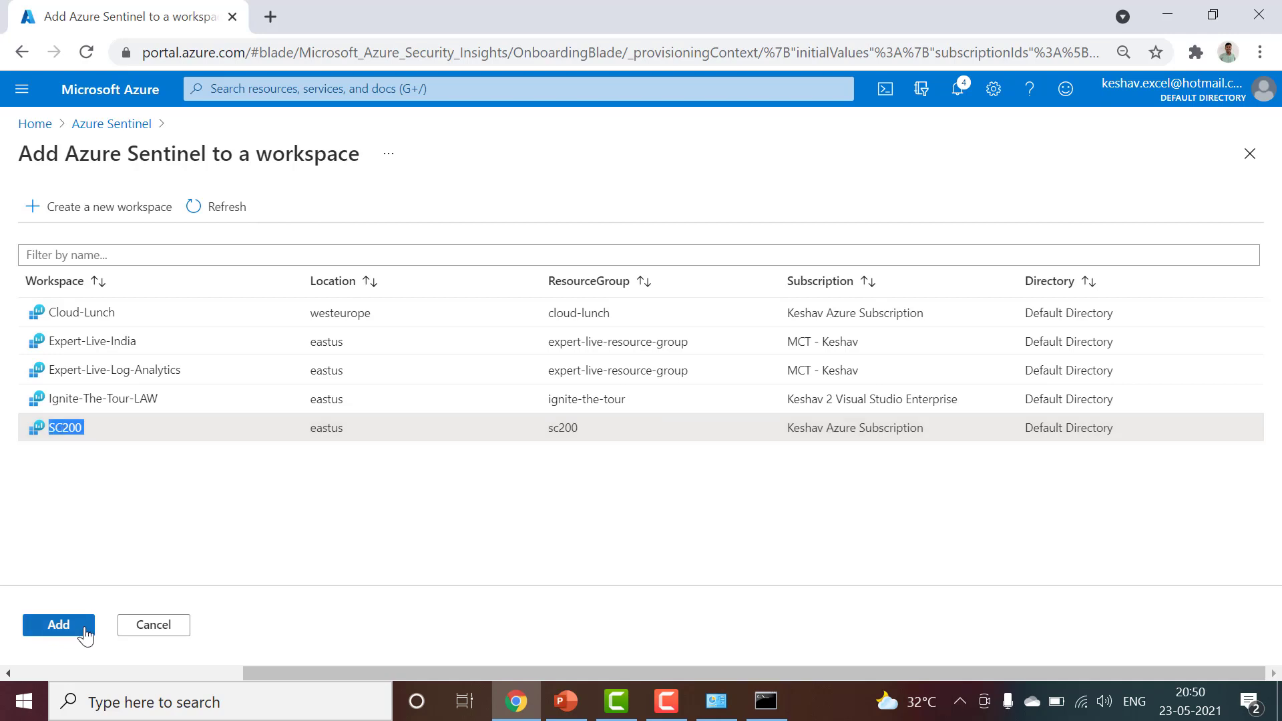
double_click(52, 439)
double_click(60, 432)
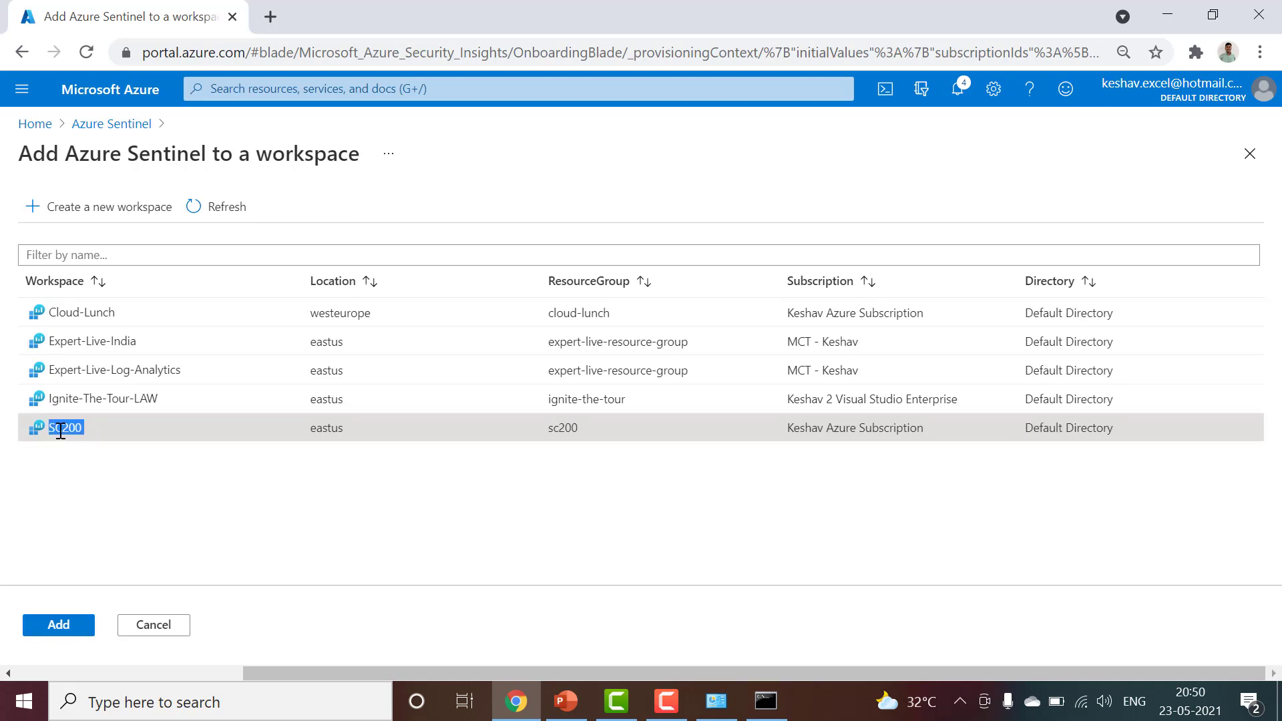
left_click_drag(61, 432, 468, 430)
left_click(48, 626)
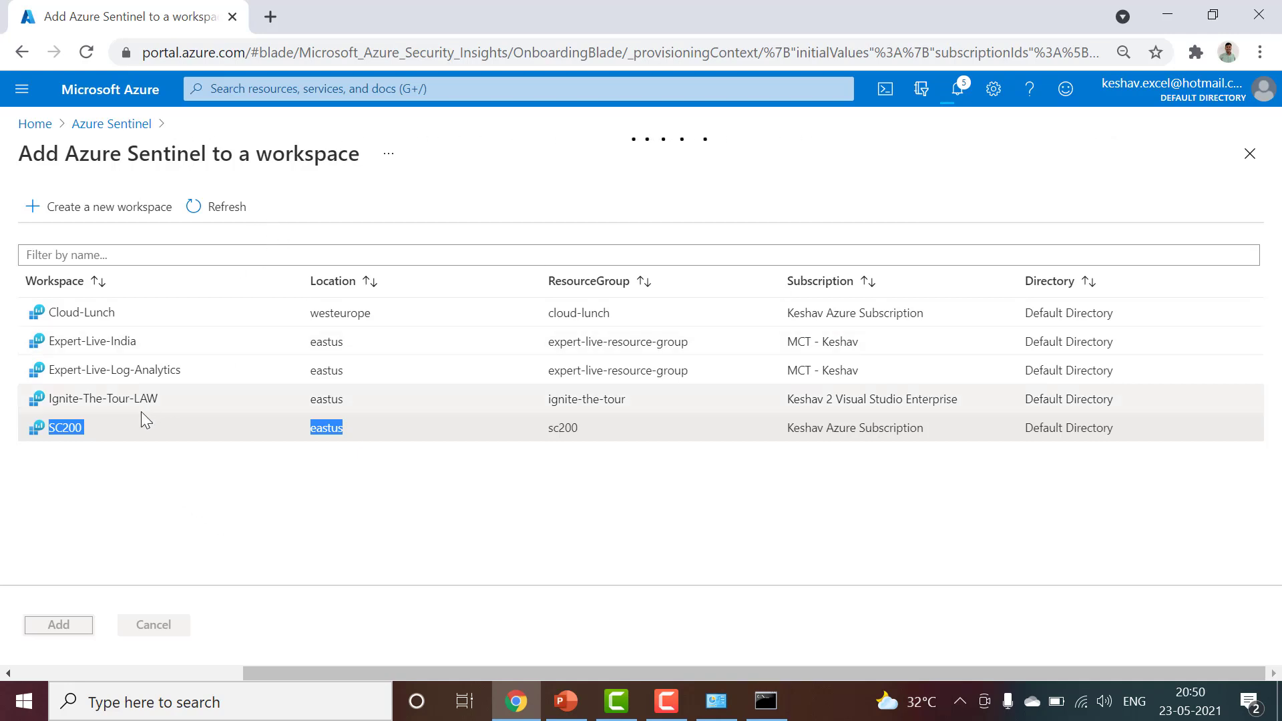
left_click(227, 207)
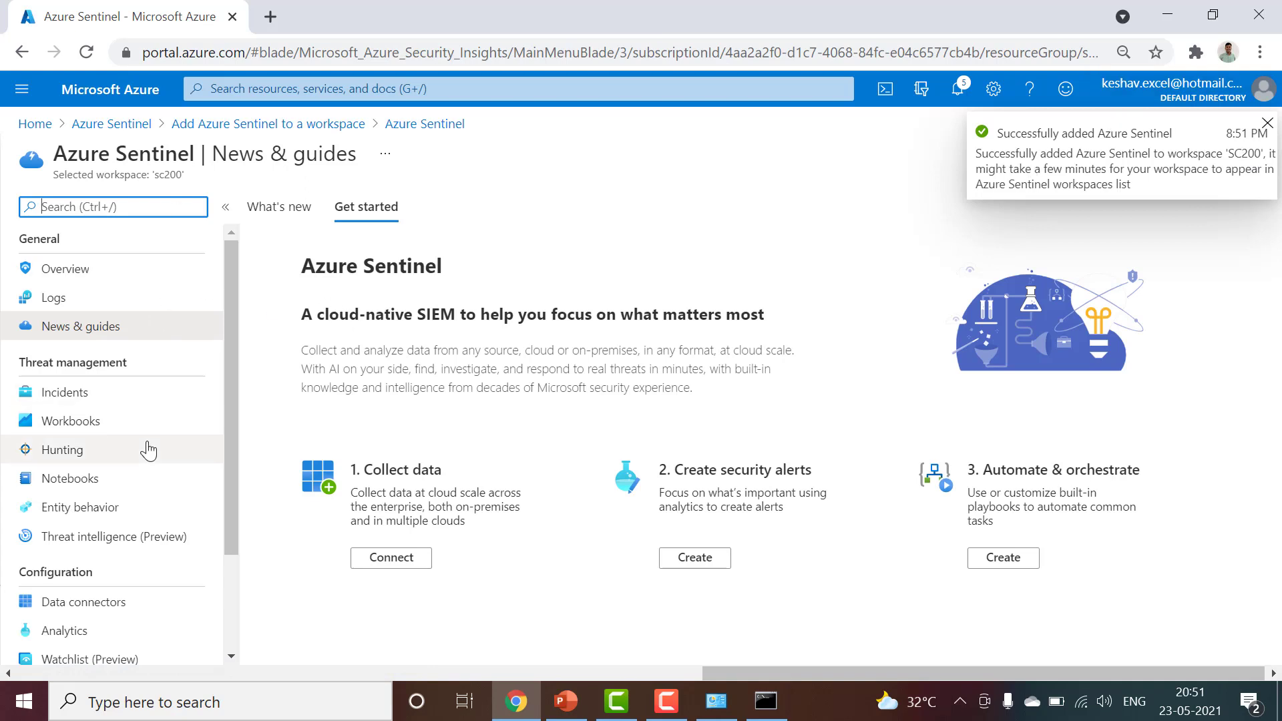
Open the Azure Sentinel overview for SC200 and review its events and alerts chart and the available management sections
left_click(84, 283)
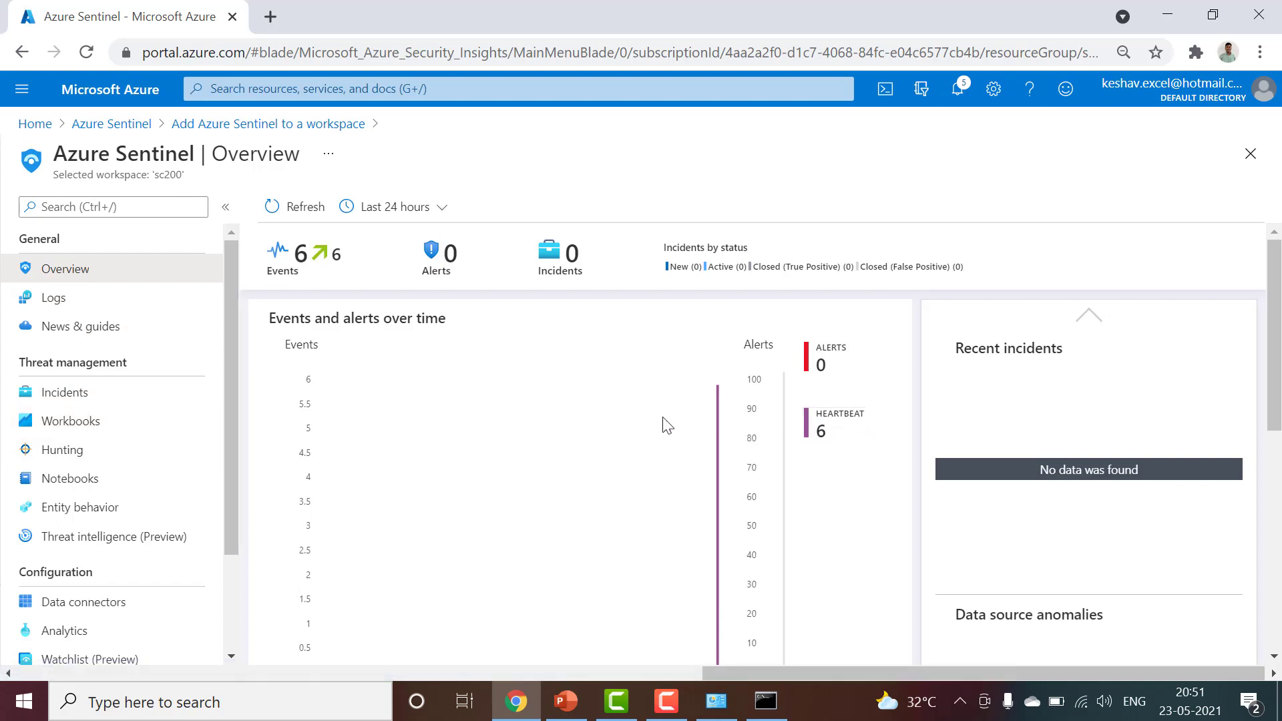
scroll(516, 467, "down", 2)
scroll(668, 480, "up", 1)
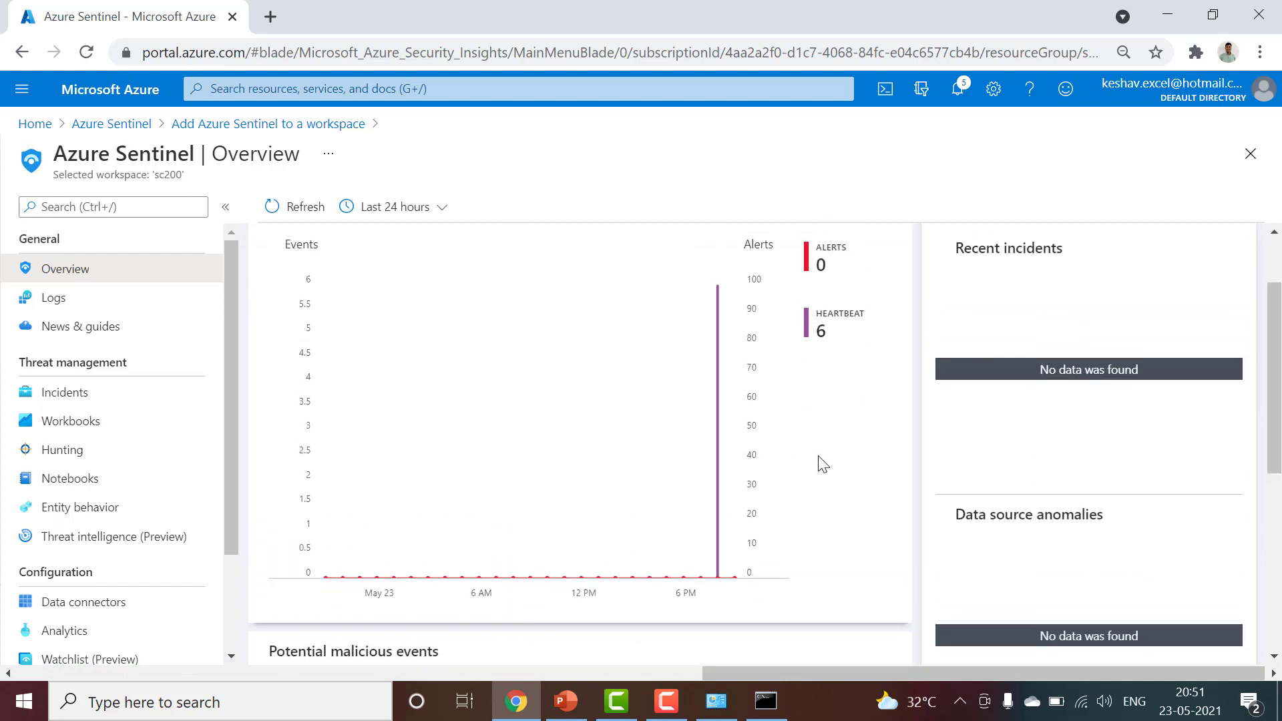
scroll(423, 467, "up", 2)
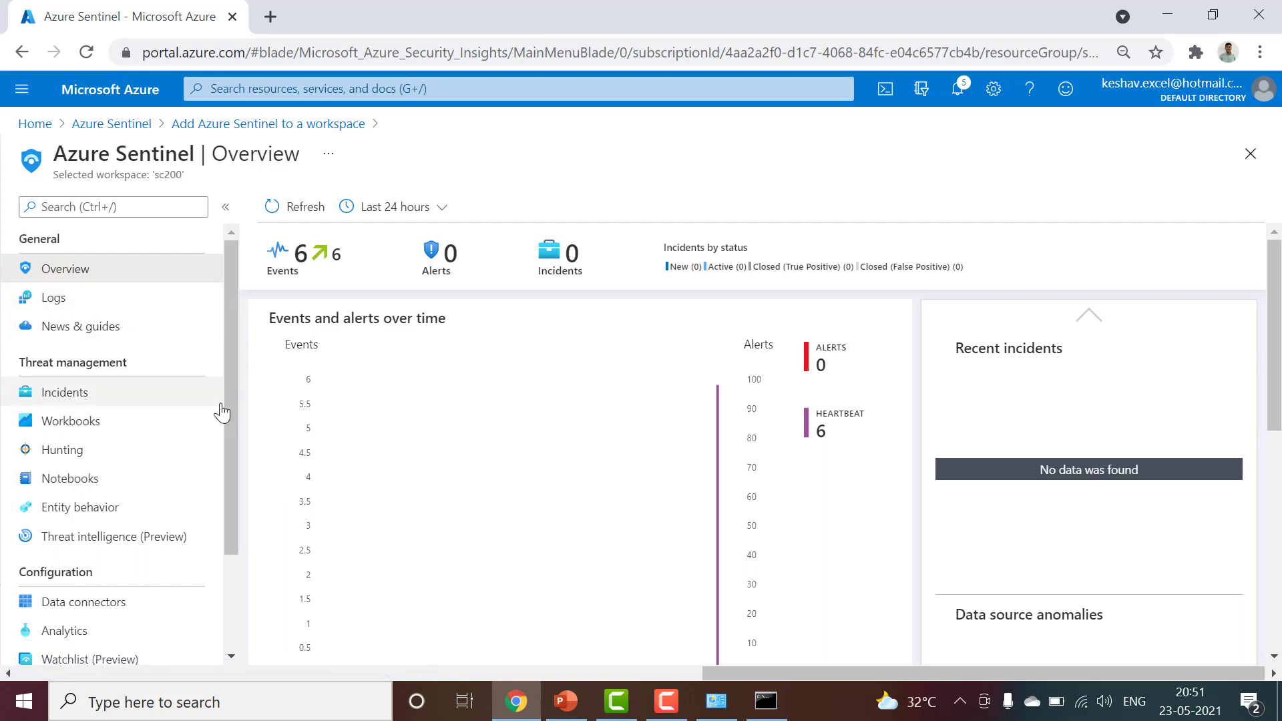
scroll(207, 527, "down", 1)
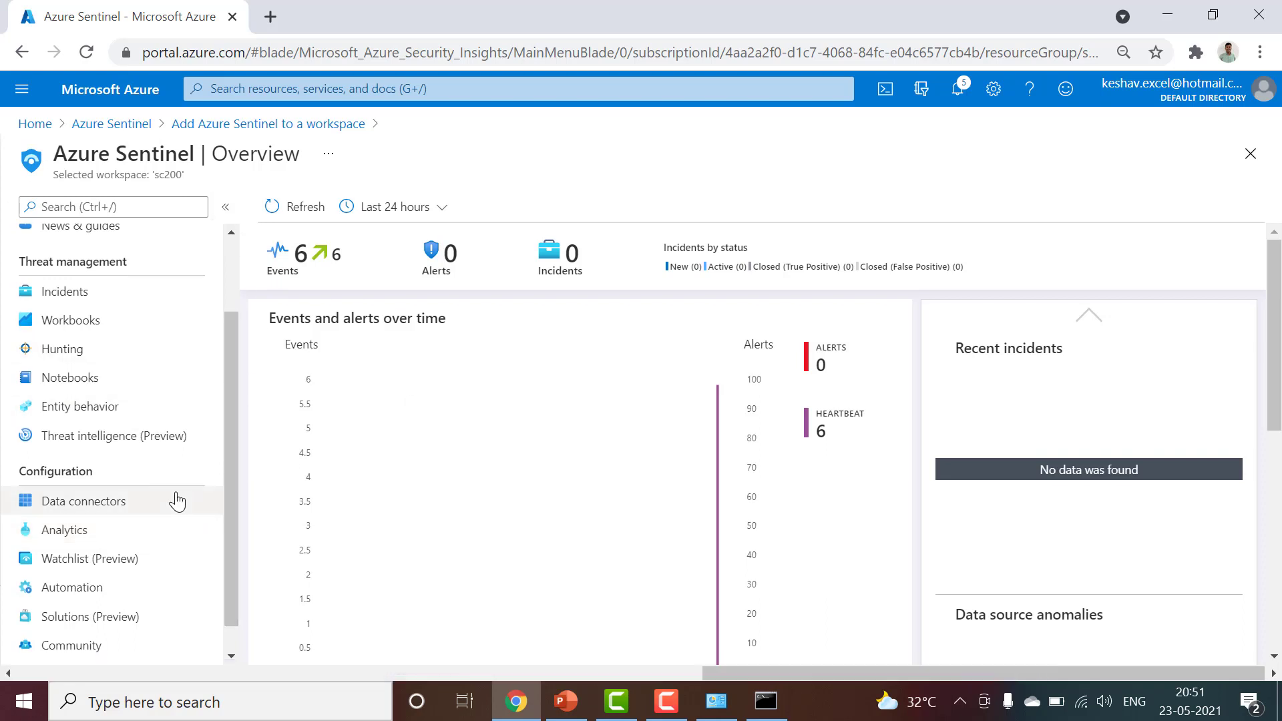
scroll(175, 524, "down", 1)
scroll(158, 458, "up", 2)
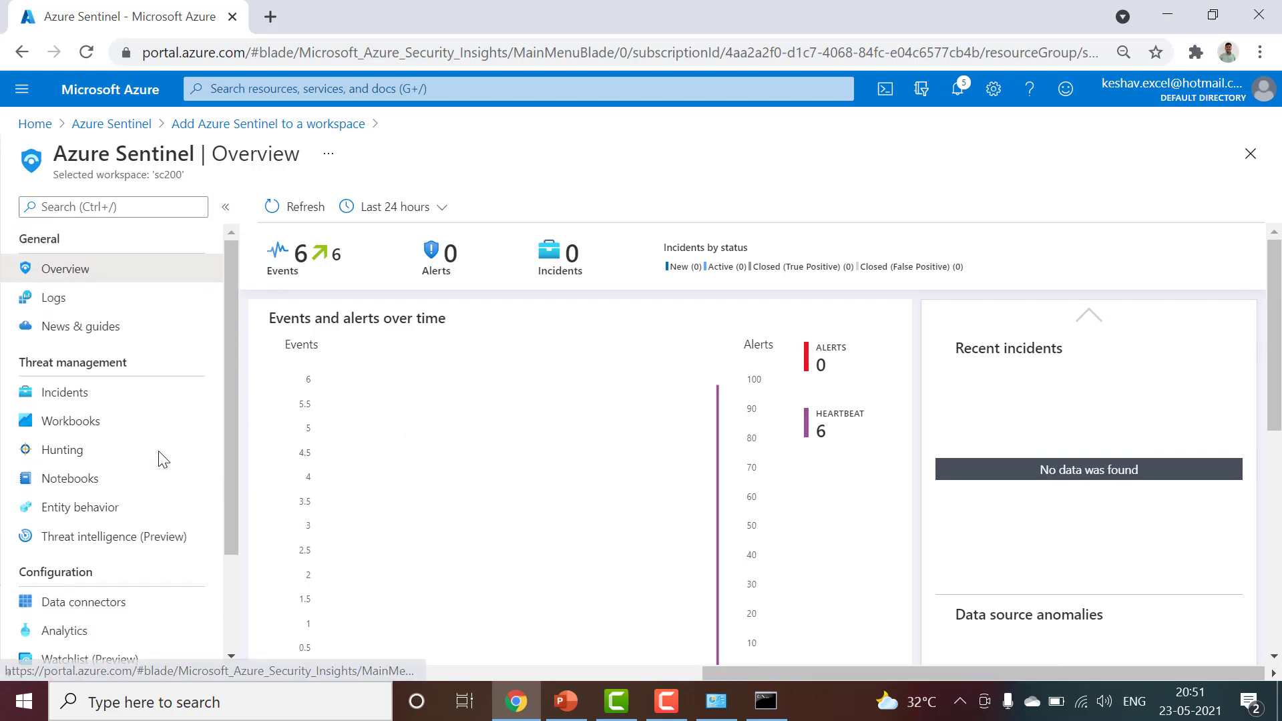
Visit the Incidents and Hunting pages, dismissing the tip about running all hunting queries
left_click(197, 395)
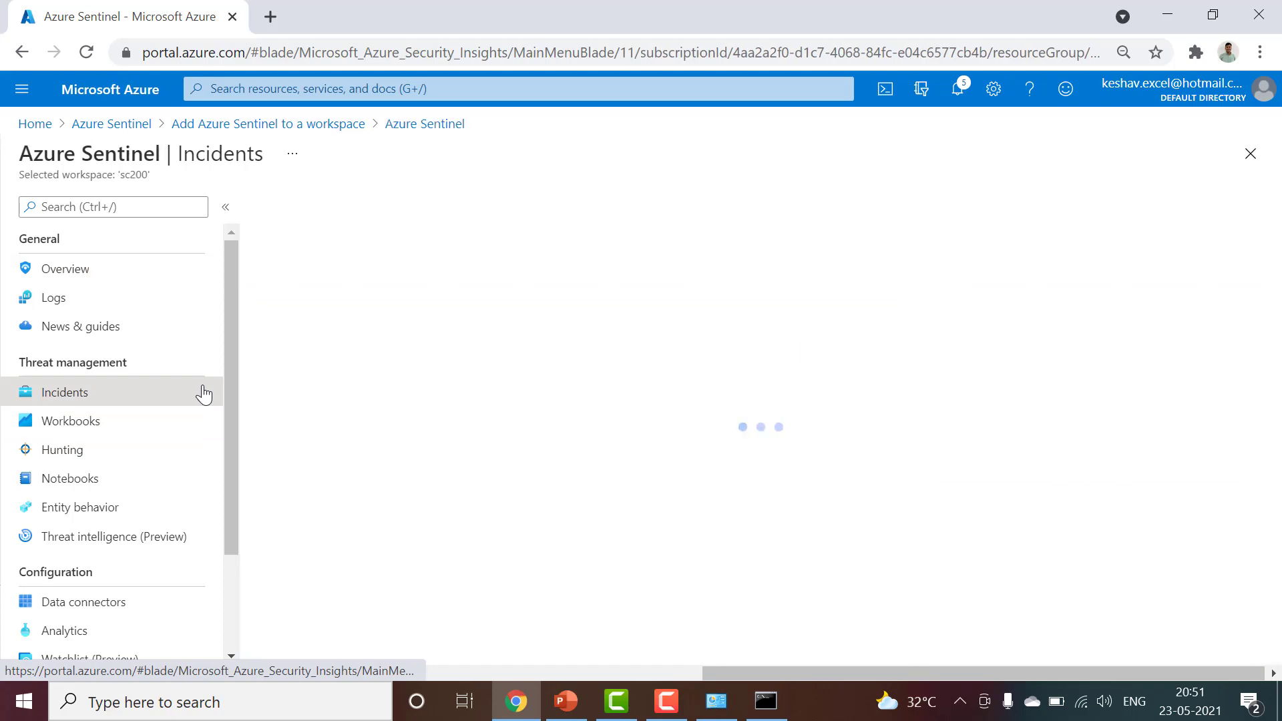
left_click(161, 454)
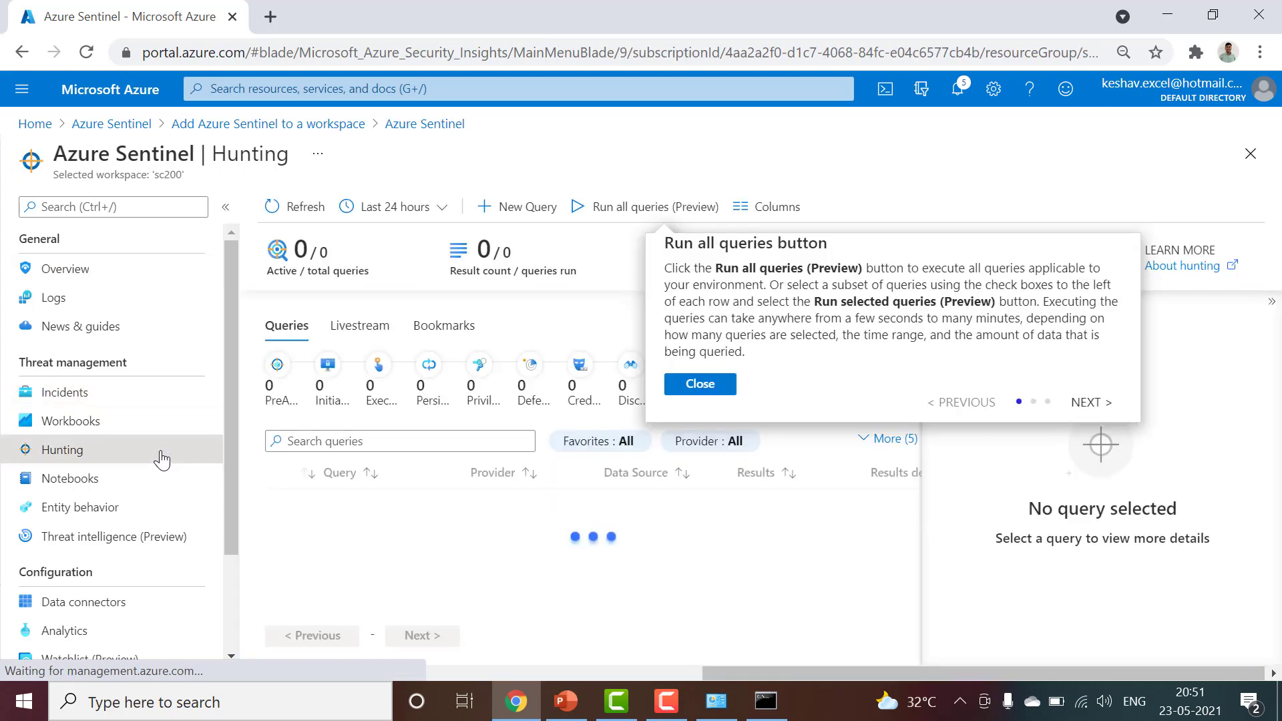
left_click(701, 386)
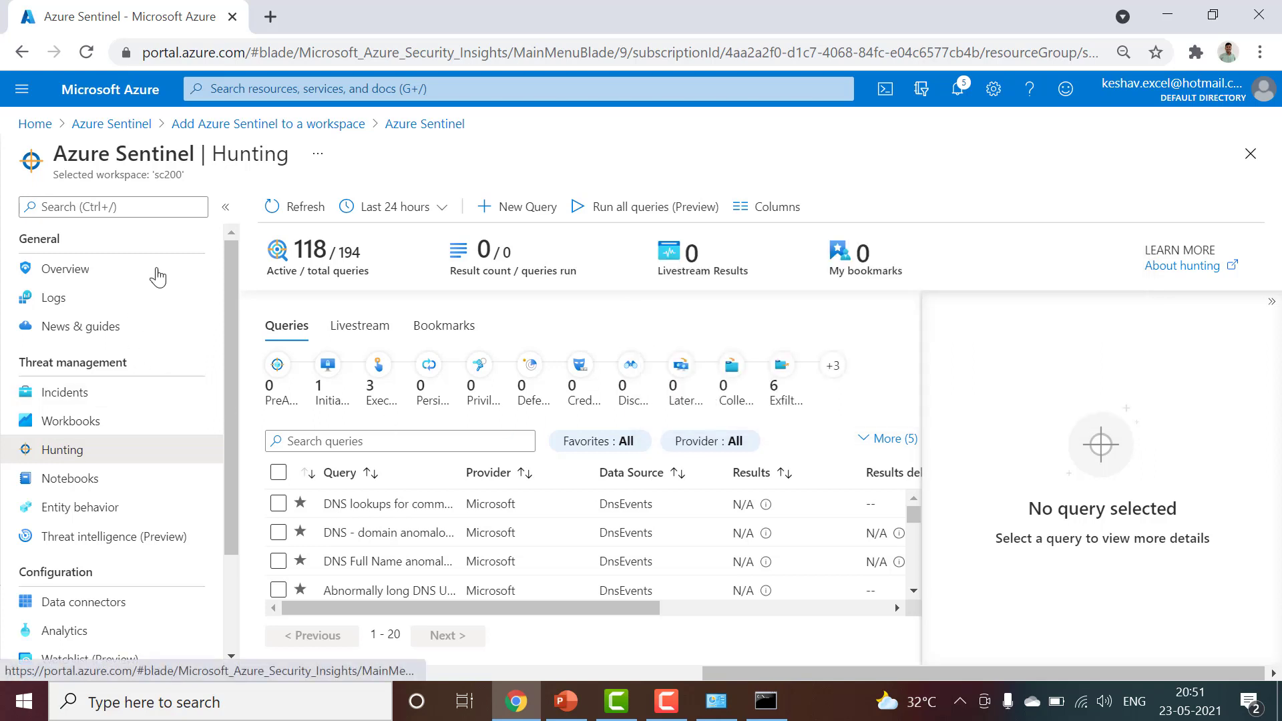
Return to the Sentinel overview and examine the potential malicious events map
left_click(83, 279)
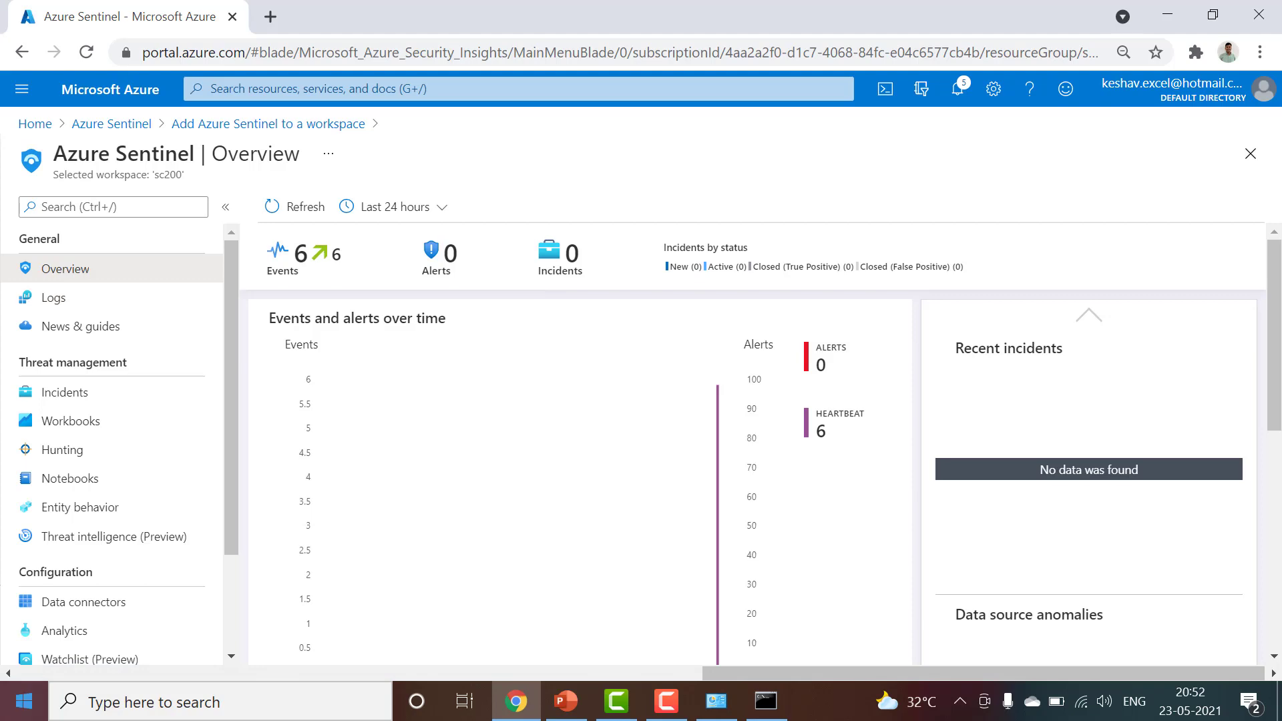
scroll(871, 397, "down", 4)
scroll(867, 401, "down", 2)
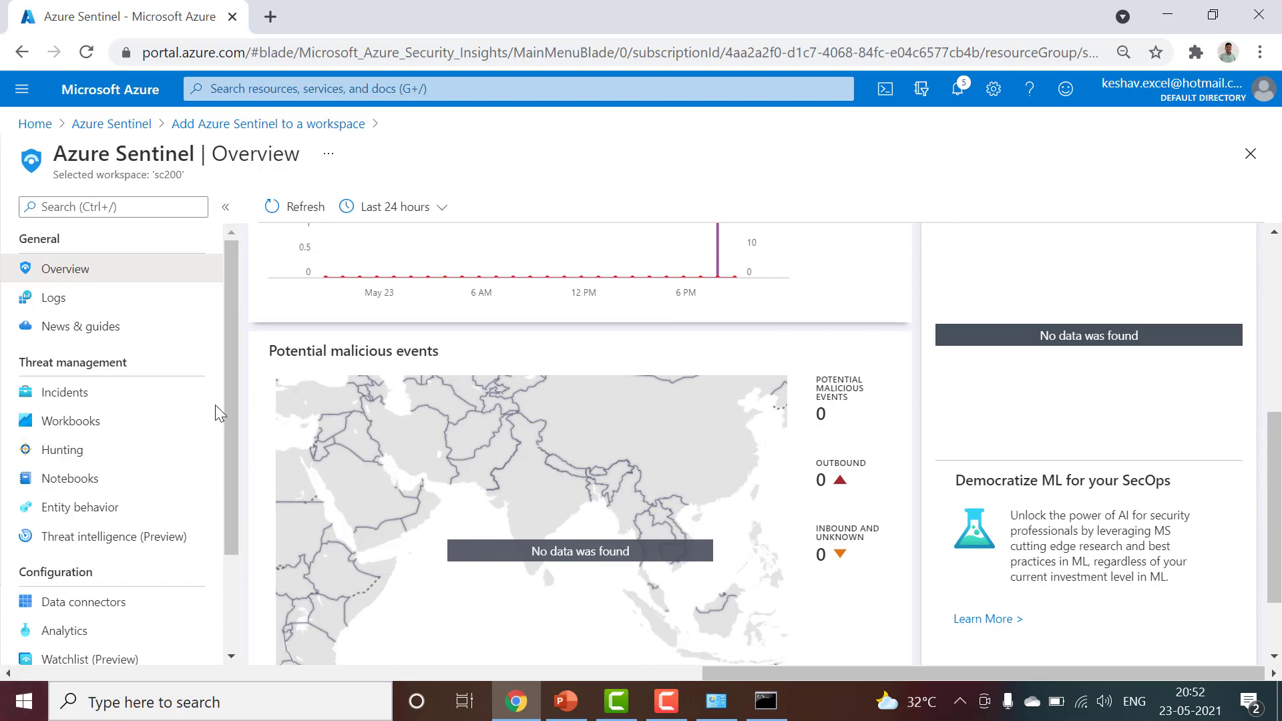
Open the Sentinel settings to view the pricing tiers, and open the linked workspace settings
scroll(139, 451, "down", 1)
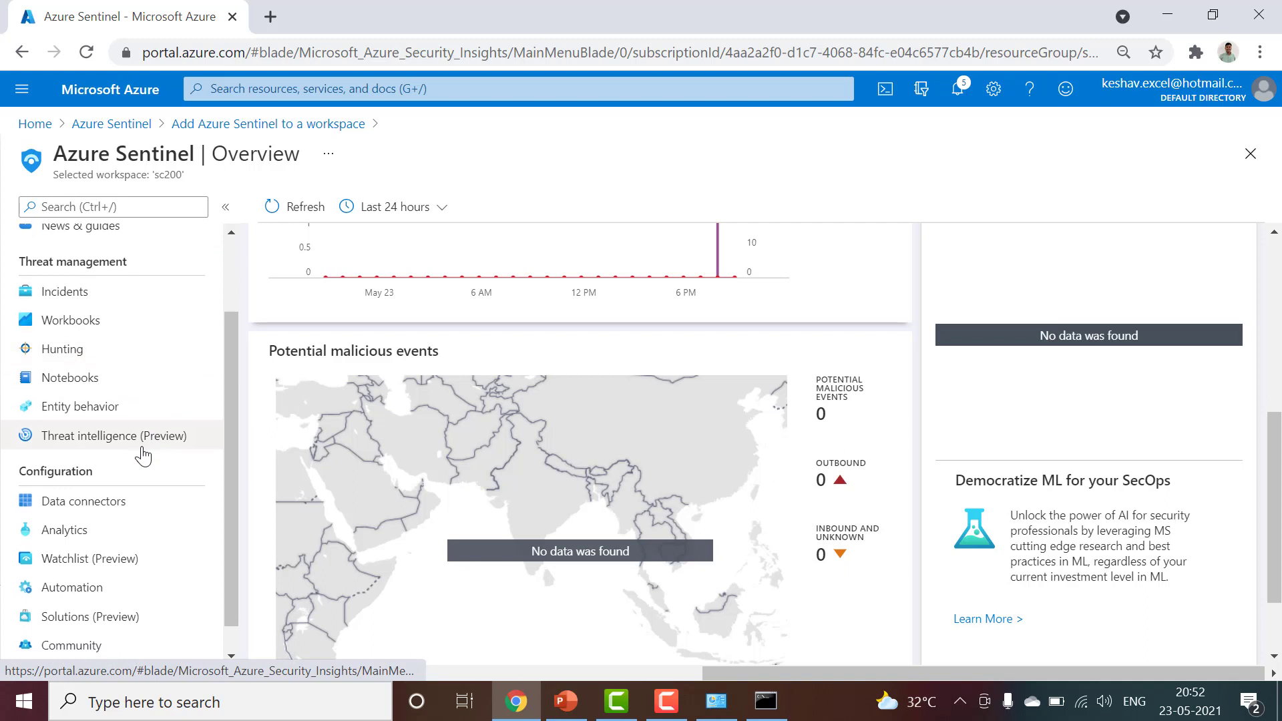
scroll(143, 457, "down", 1)
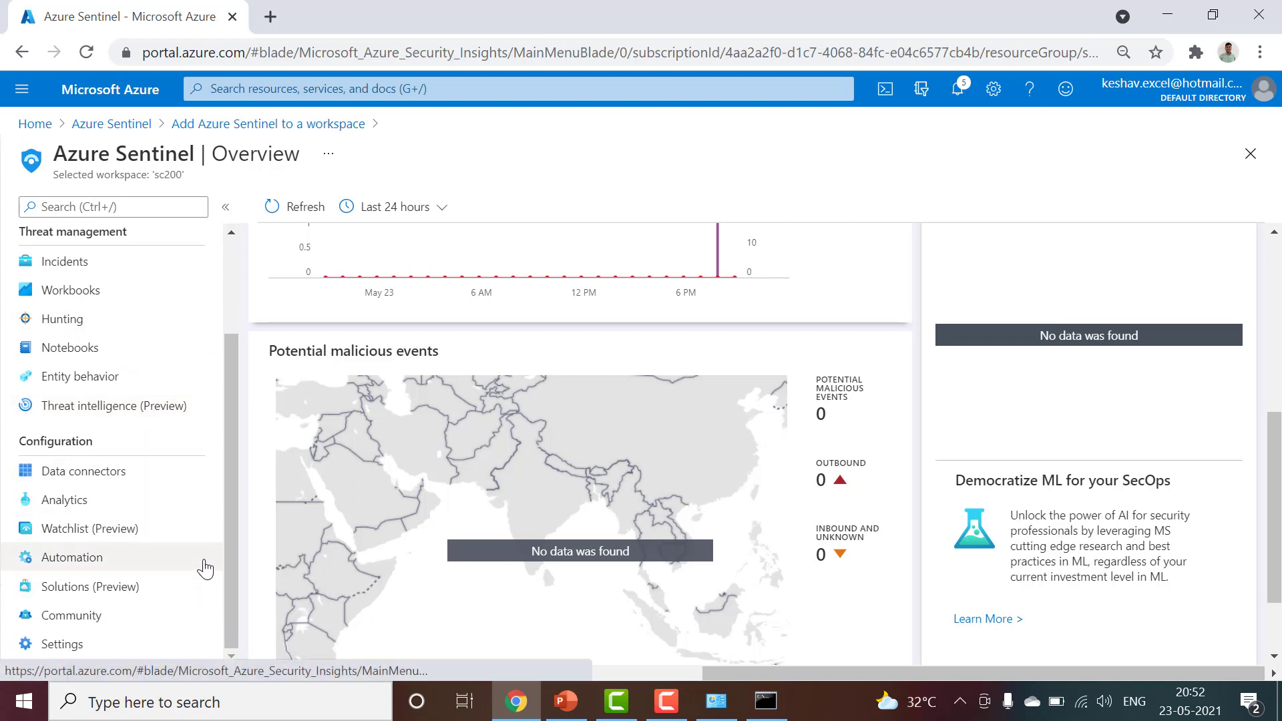
left_click(159, 645)
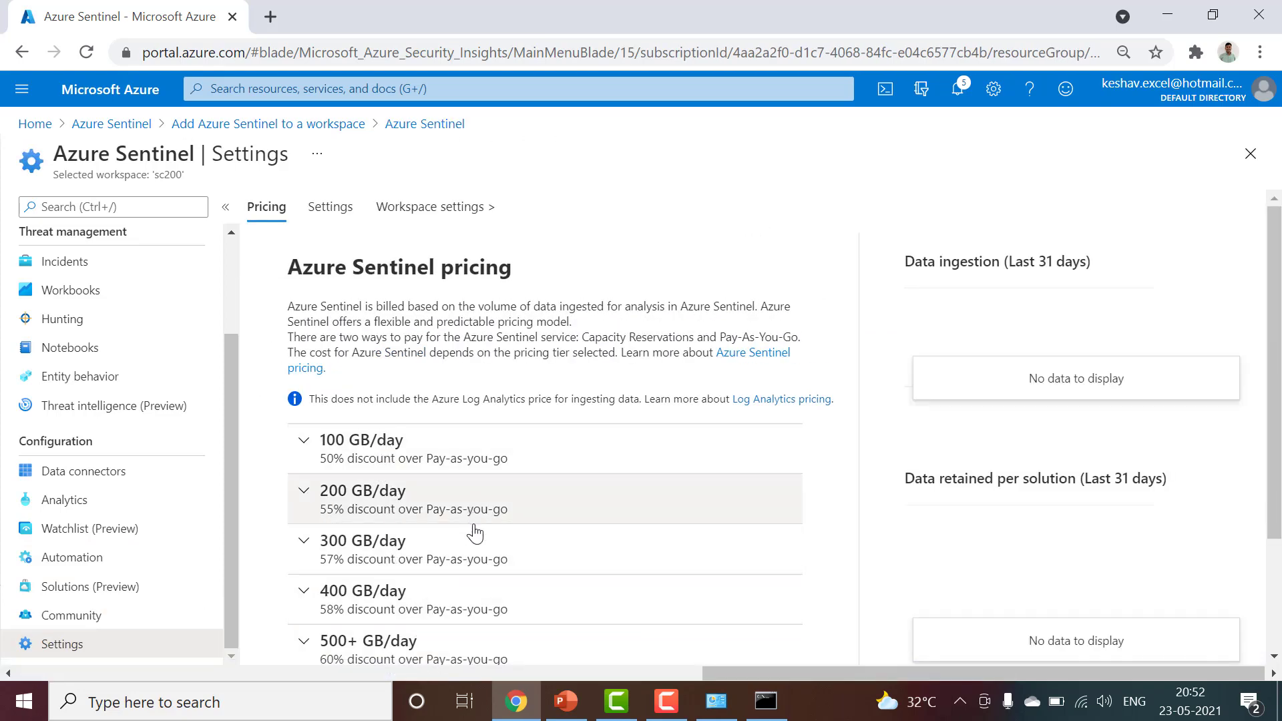
left_click(443, 220)
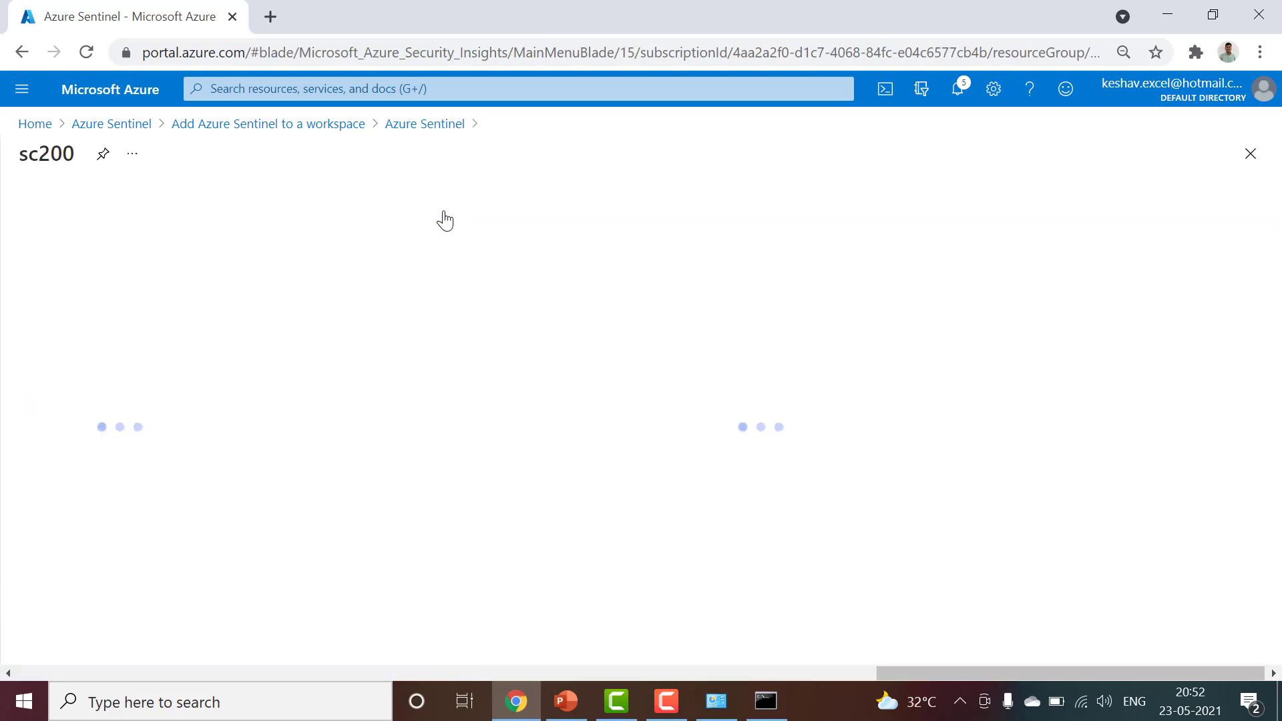
Go back to the list of Azure Sentinel workspaces, refresh it, and open SC200
left_click(309, 126)
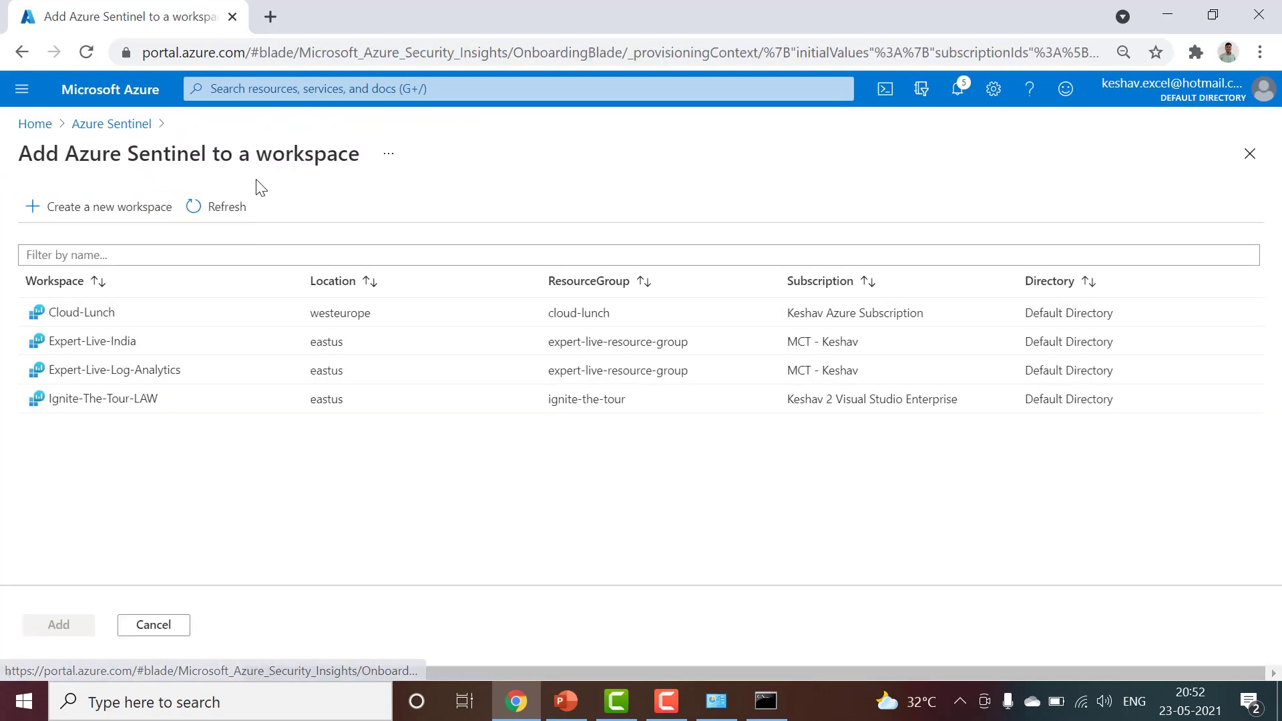
left_click(111, 125)
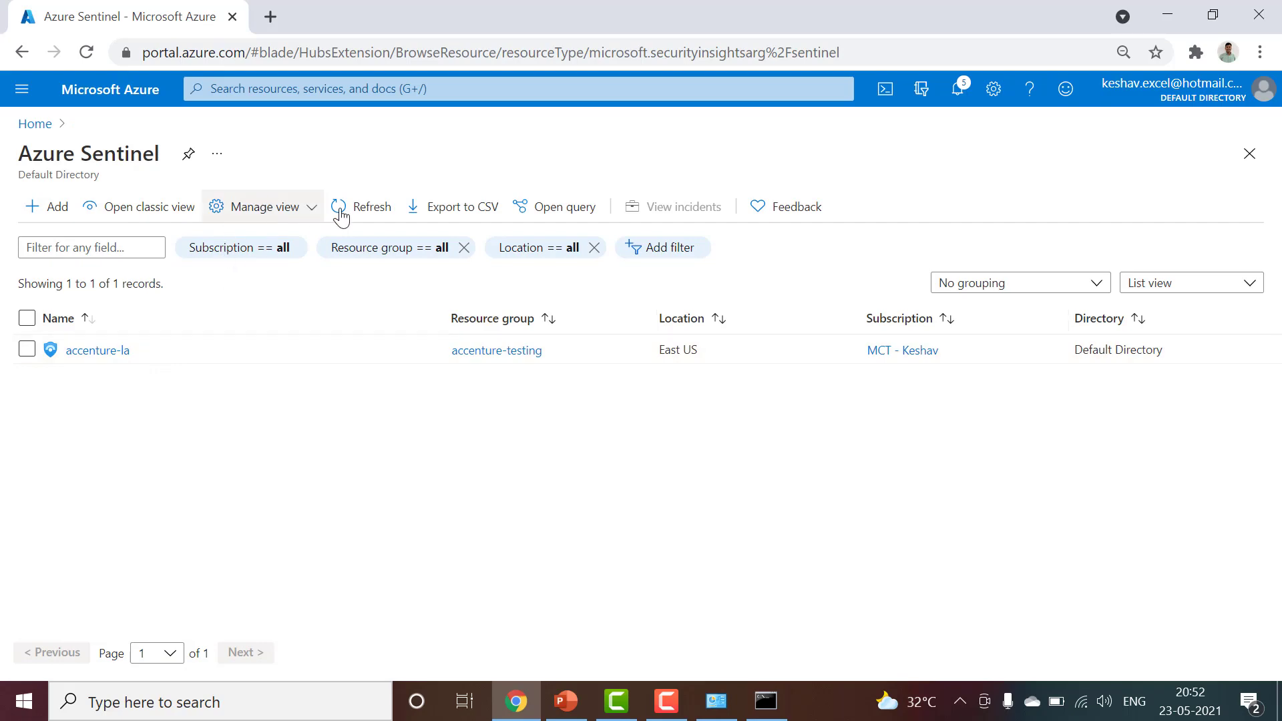
left_click(371, 209)
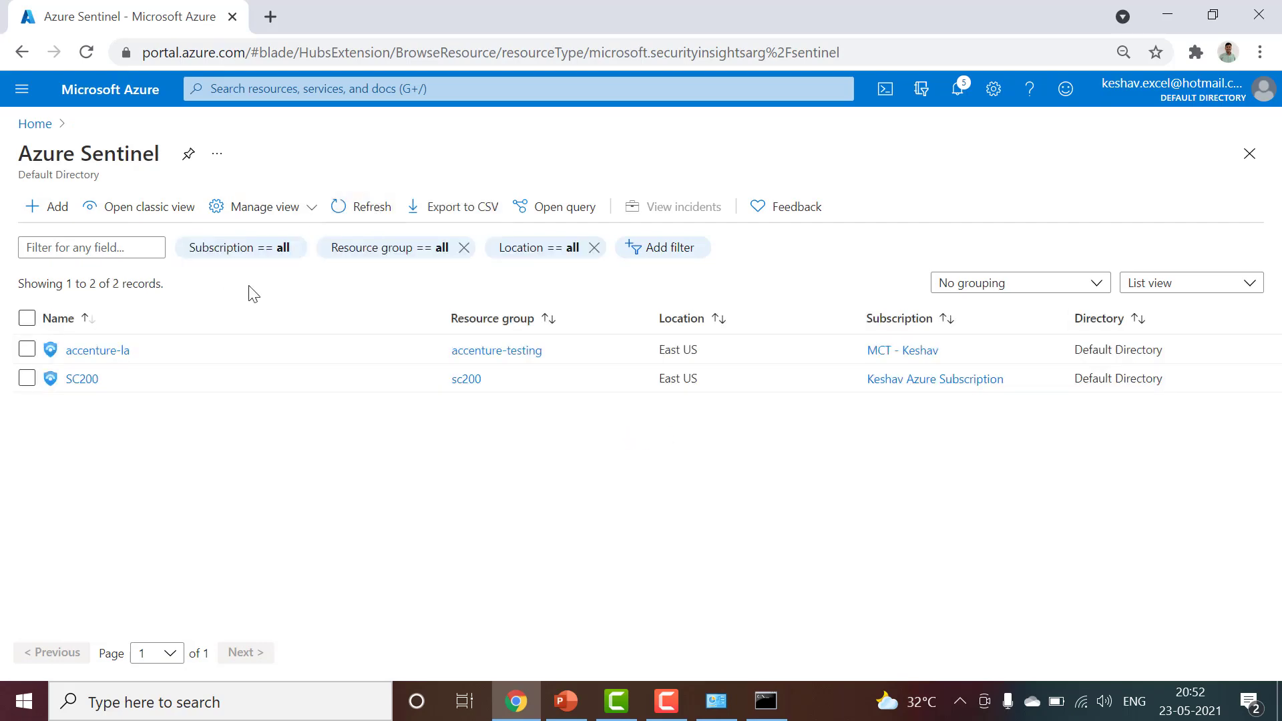
left_click(71, 379)
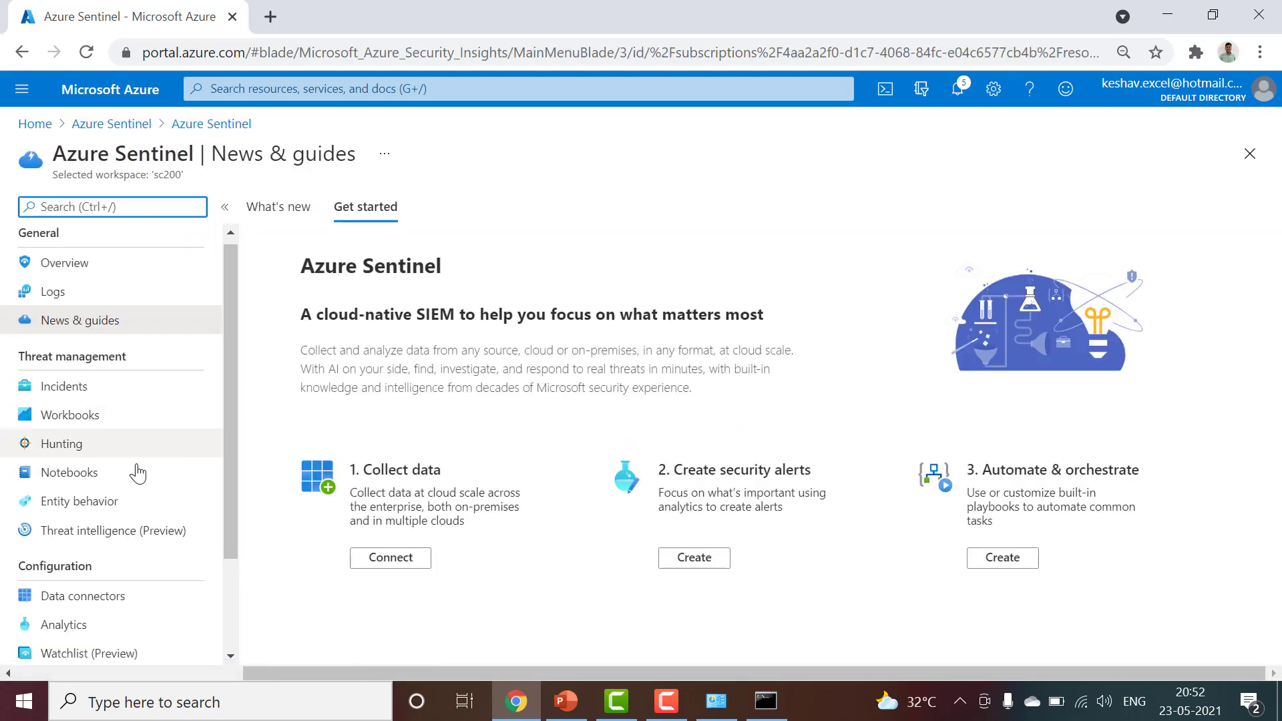
Open the Sentinel feature settings for SC200 and review the entity behavior analytics and anomalies sections
scroll(137, 500, "down", 2)
left_click(134, 639)
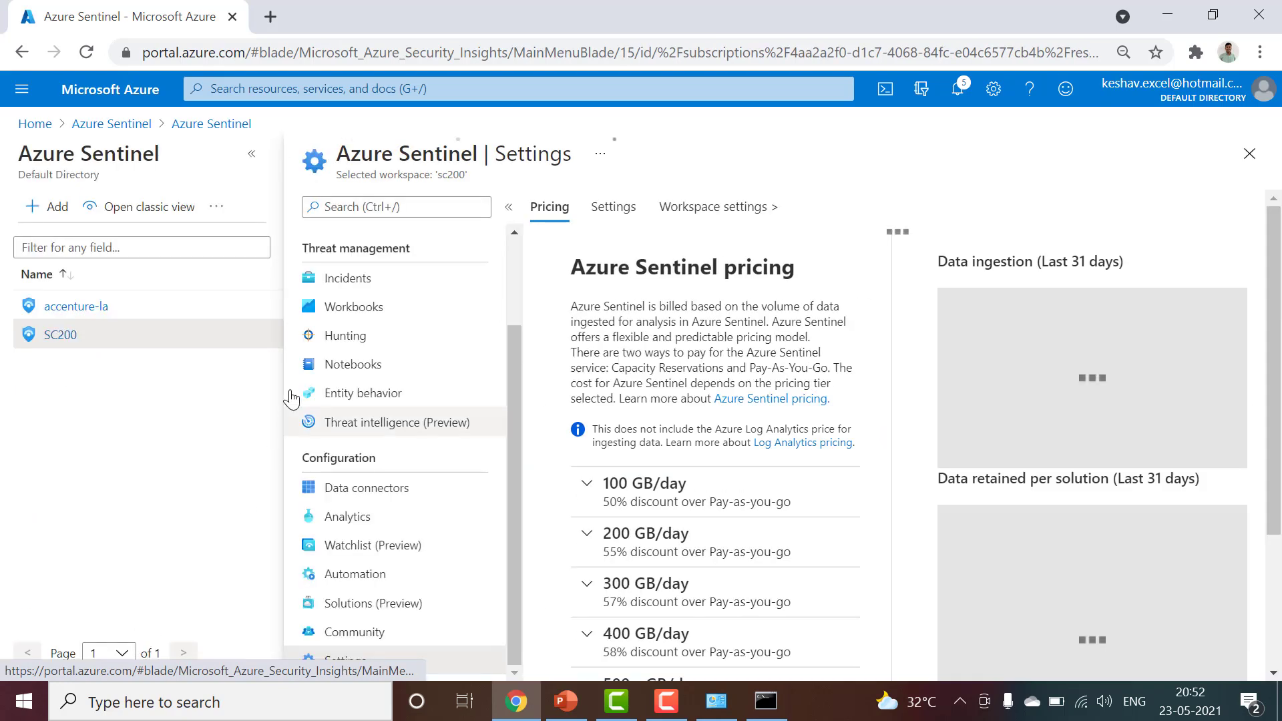
left_click(611, 208)
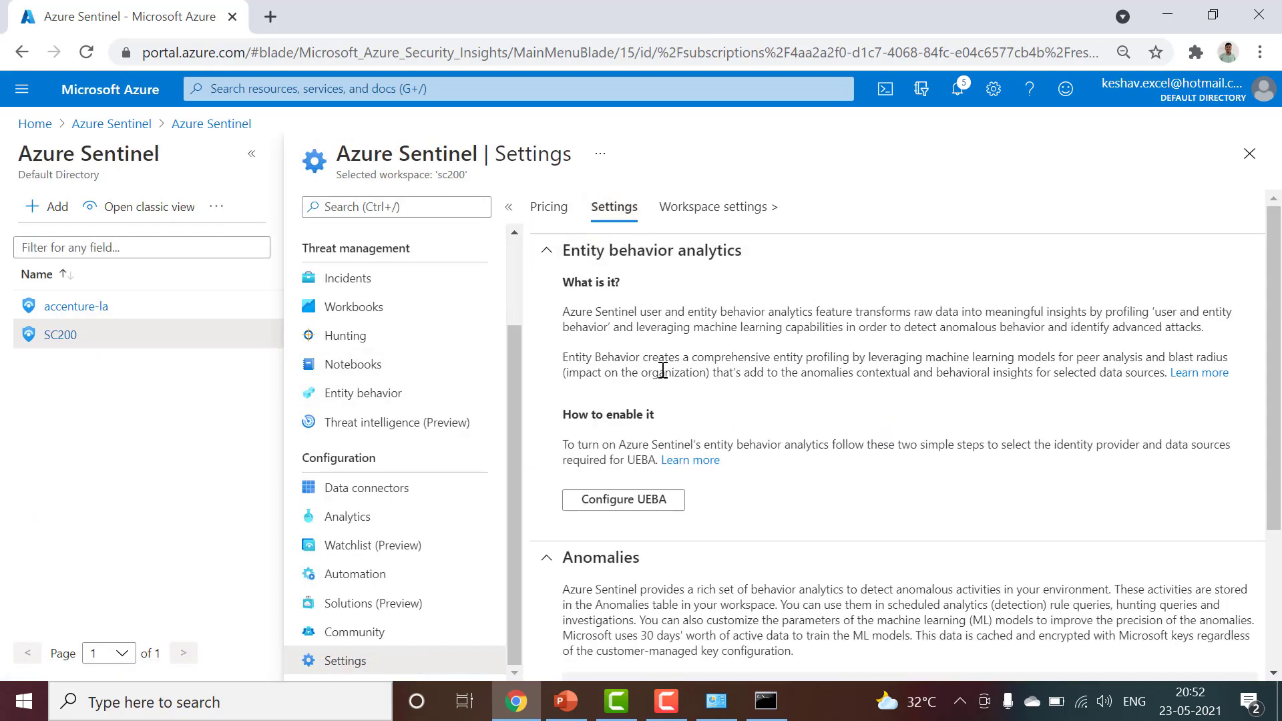
scroll(675, 521, "down", 3)
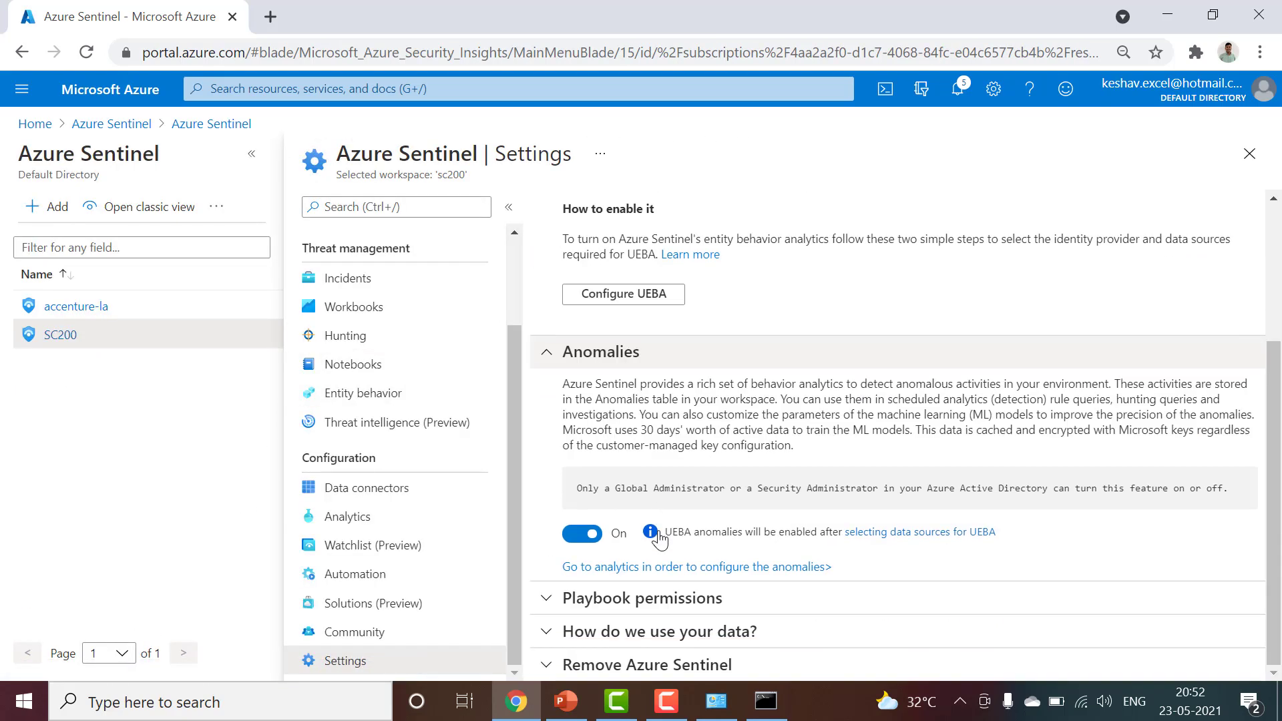
Expand the Remove Azure Sentinel section of the SC200 settings and review the offboarding notes and the leaving reasons
left_click(698, 668)
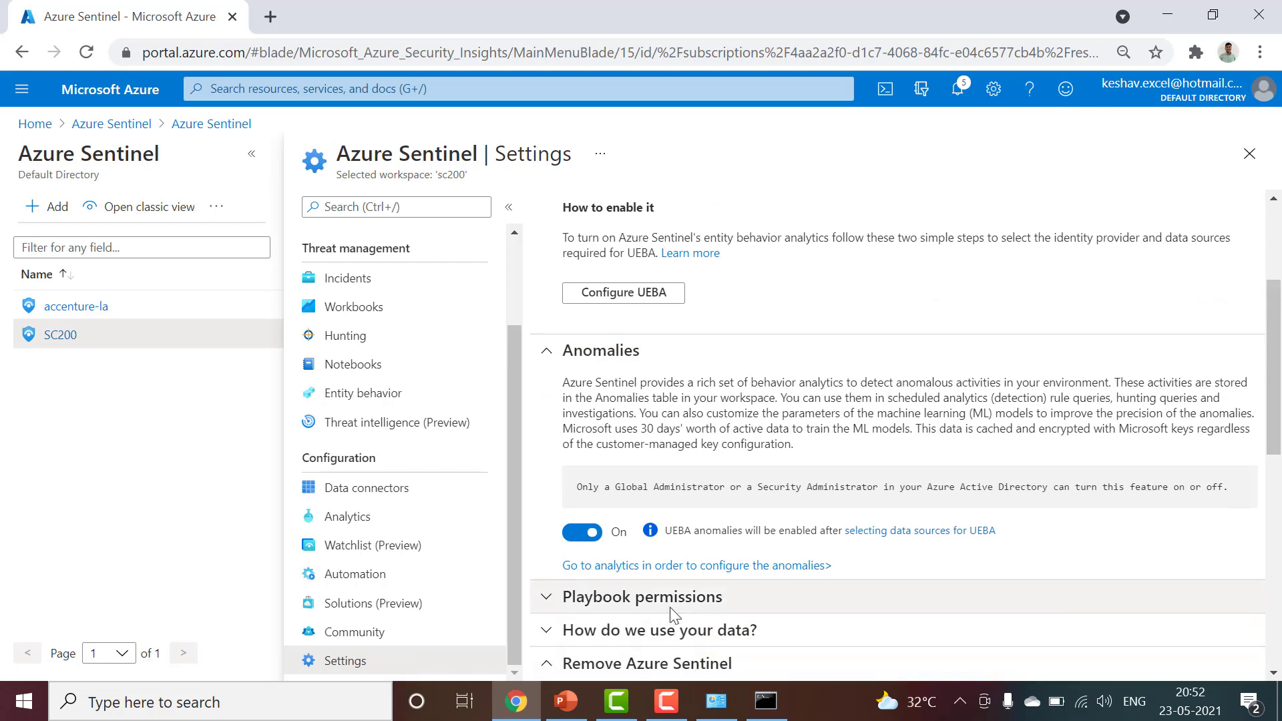
scroll(671, 618, "down", 4)
scroll(677, 519, "down", 4)
scroll(677, 519, "up", 4)
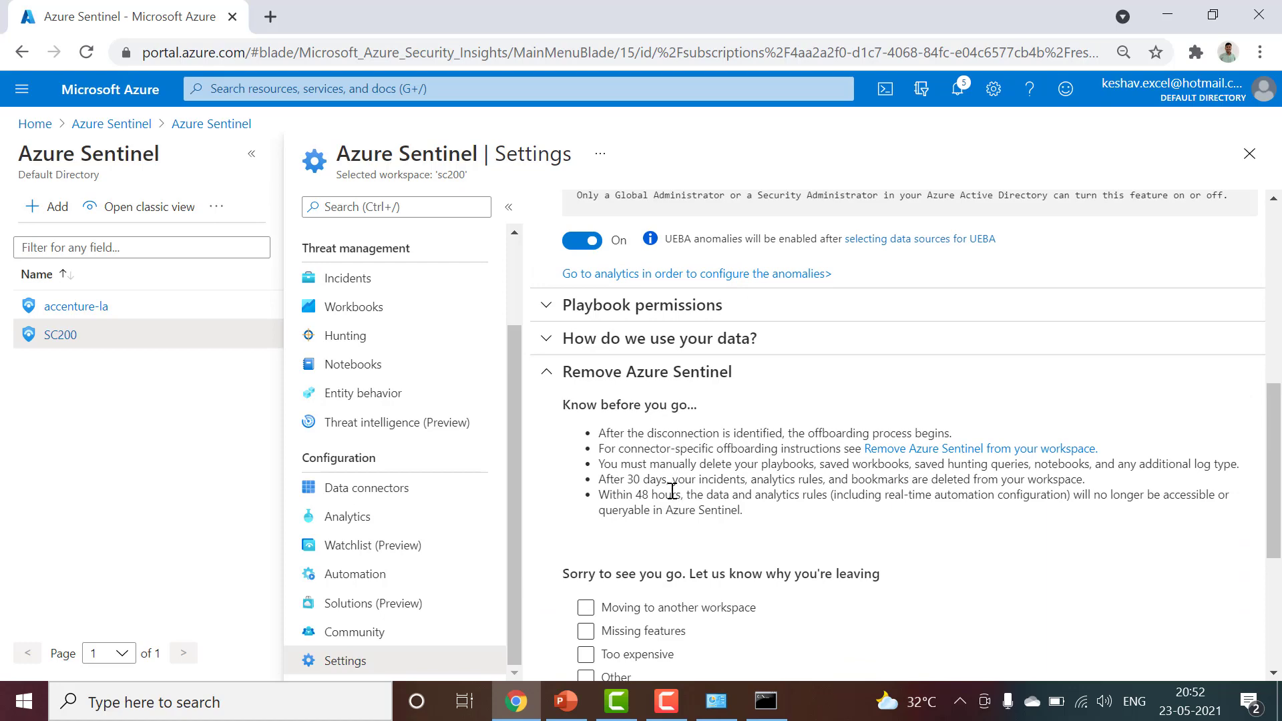
scroll(671, 492, "up", 2)
scroll(671, 492, "down", 2)
scroll(624, 410, "up", 1)
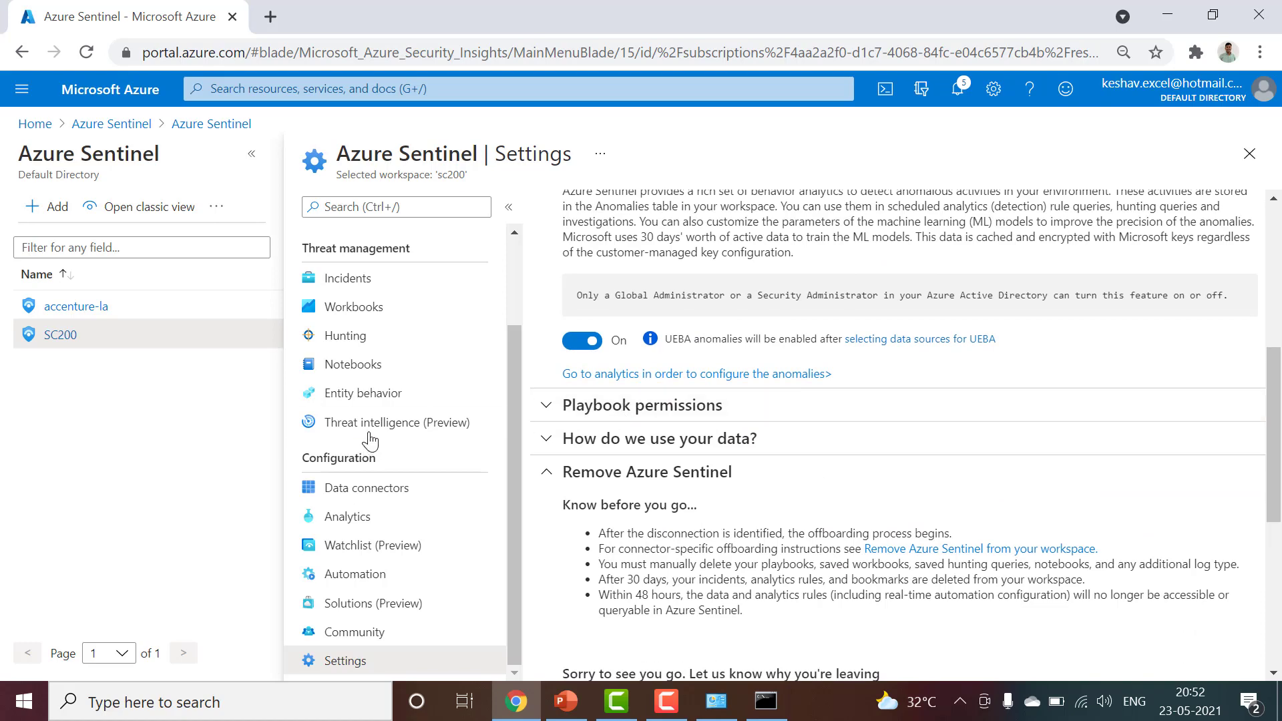
Open the linked Log Analytics workspace settings for SC200, check which workspace it is, and return to the Sentinel settings
scroll(734, 384, "up", 1)
scroll(741, 391, "up", 5)
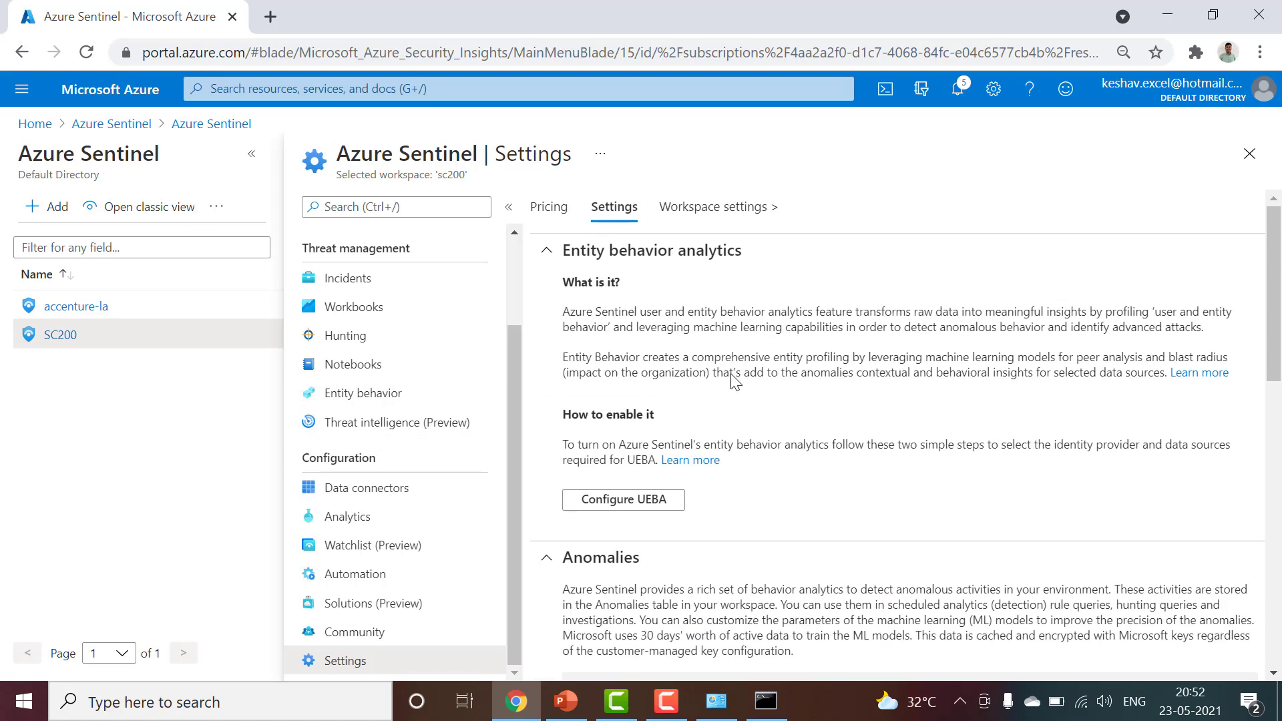
left_click(717, 226)
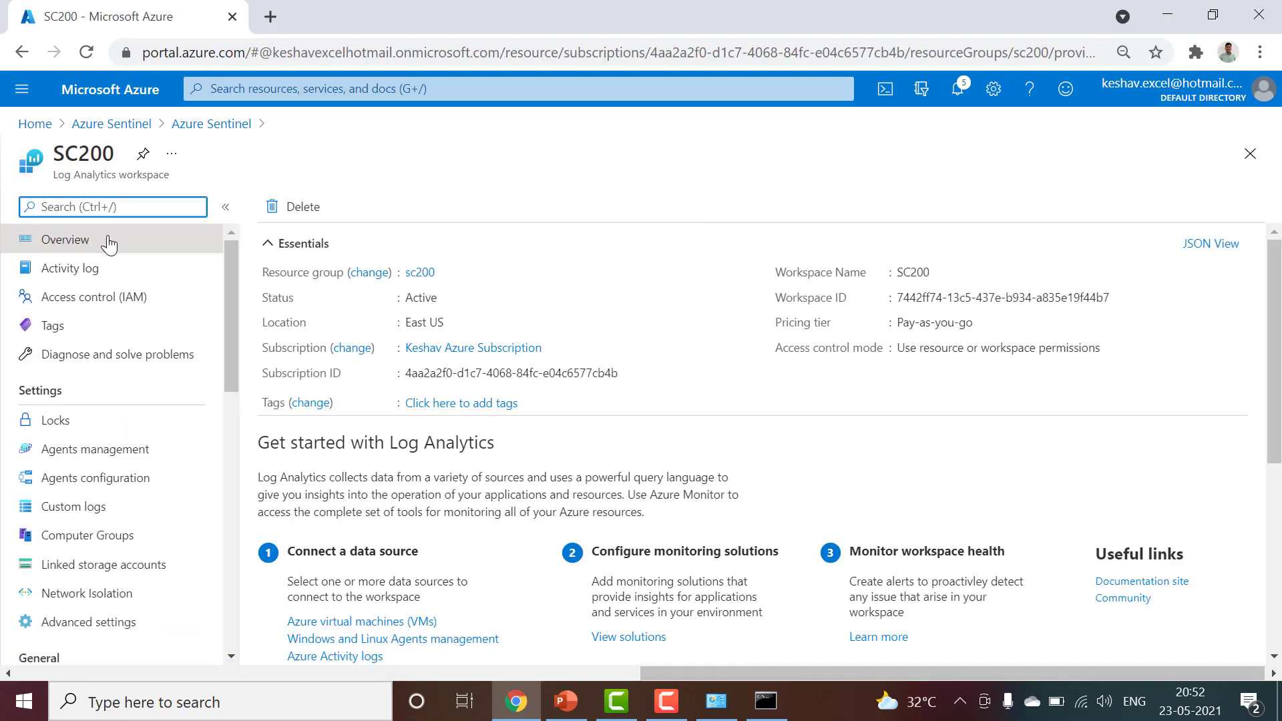
double_click(92, 156)
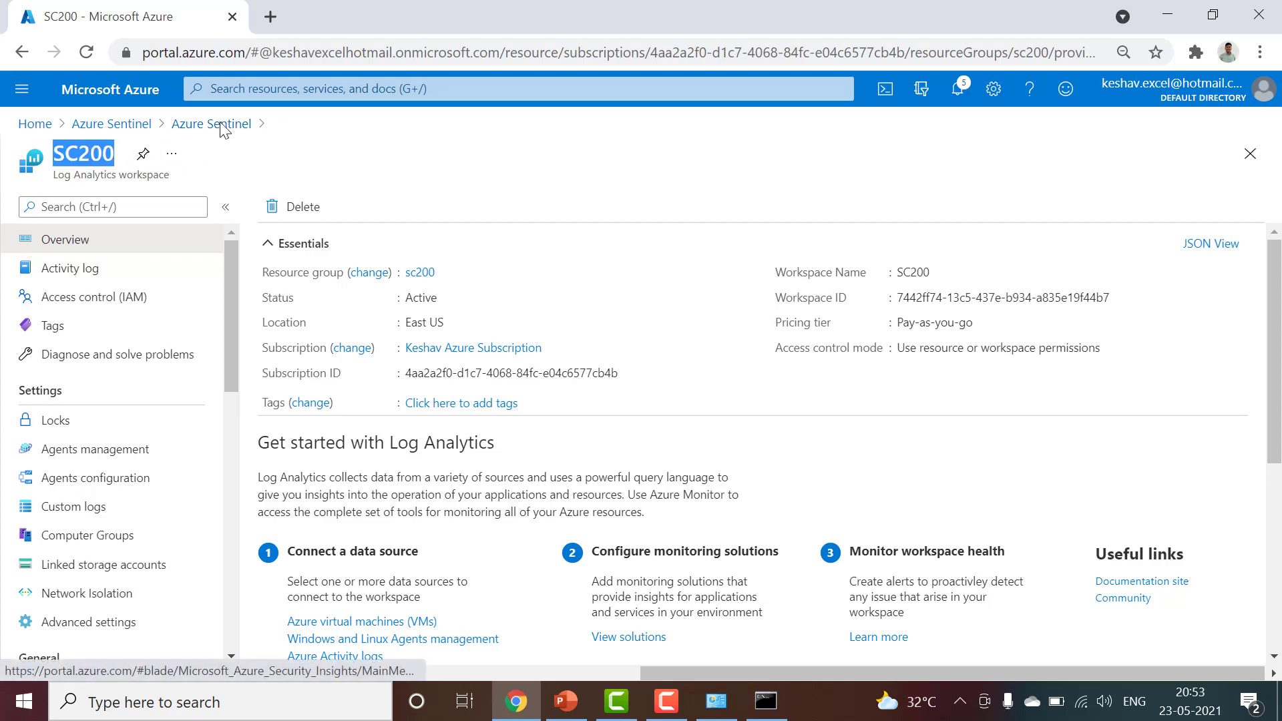
left_click(22, 52)
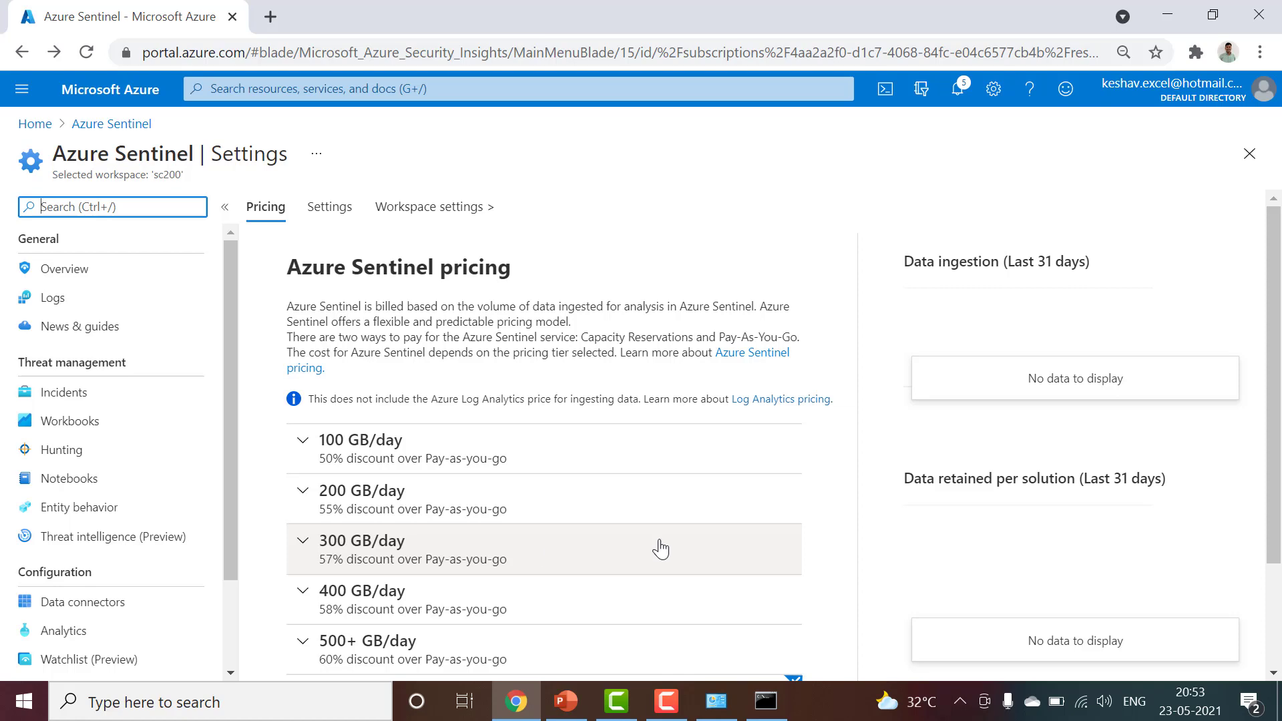
Switch to the Sentinel Training presentation in PowerPoint, start the slide show from slide 11, and advance to the About Trainer slide
left_click(576, 705)
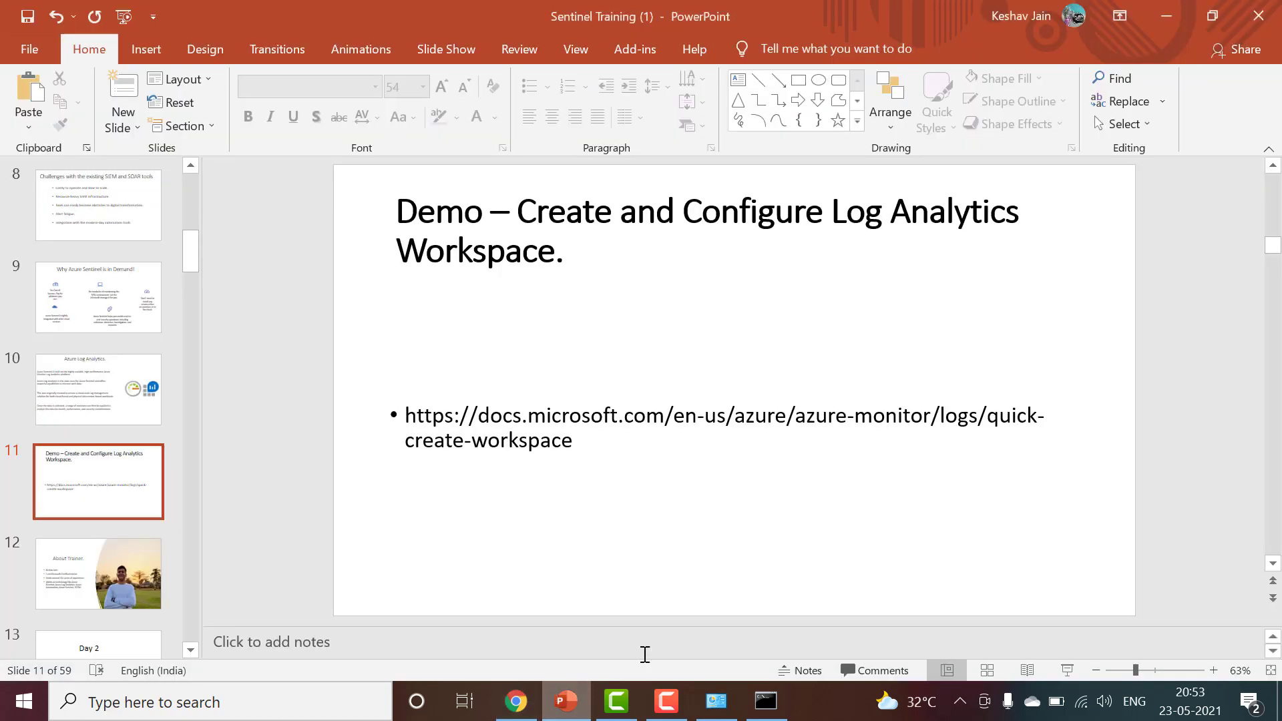
left_click(1068, 670)
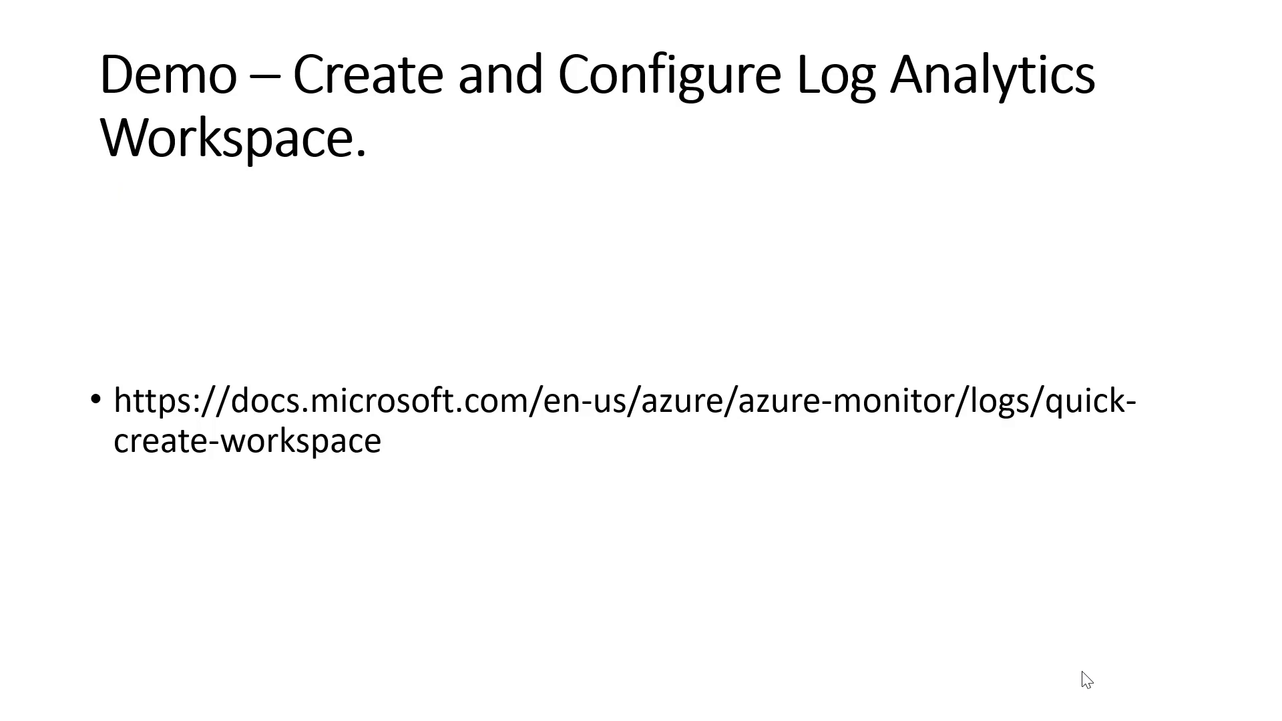
left_click(1087, 679)
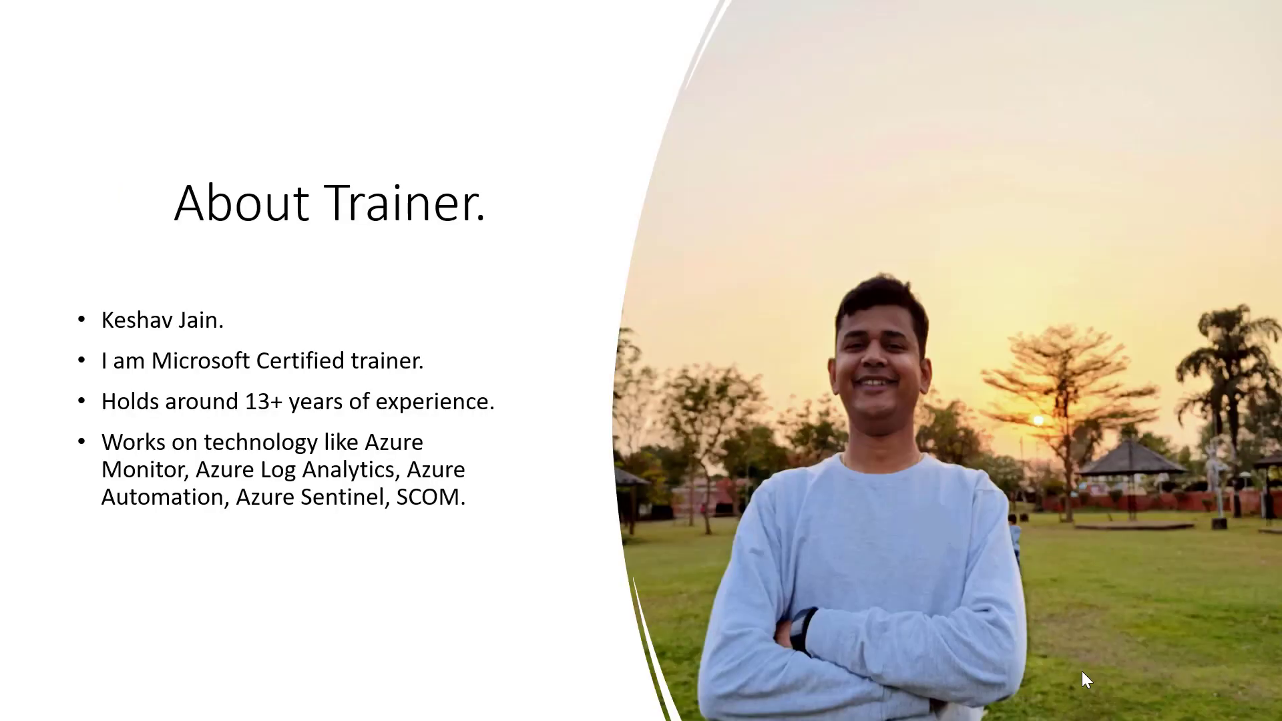